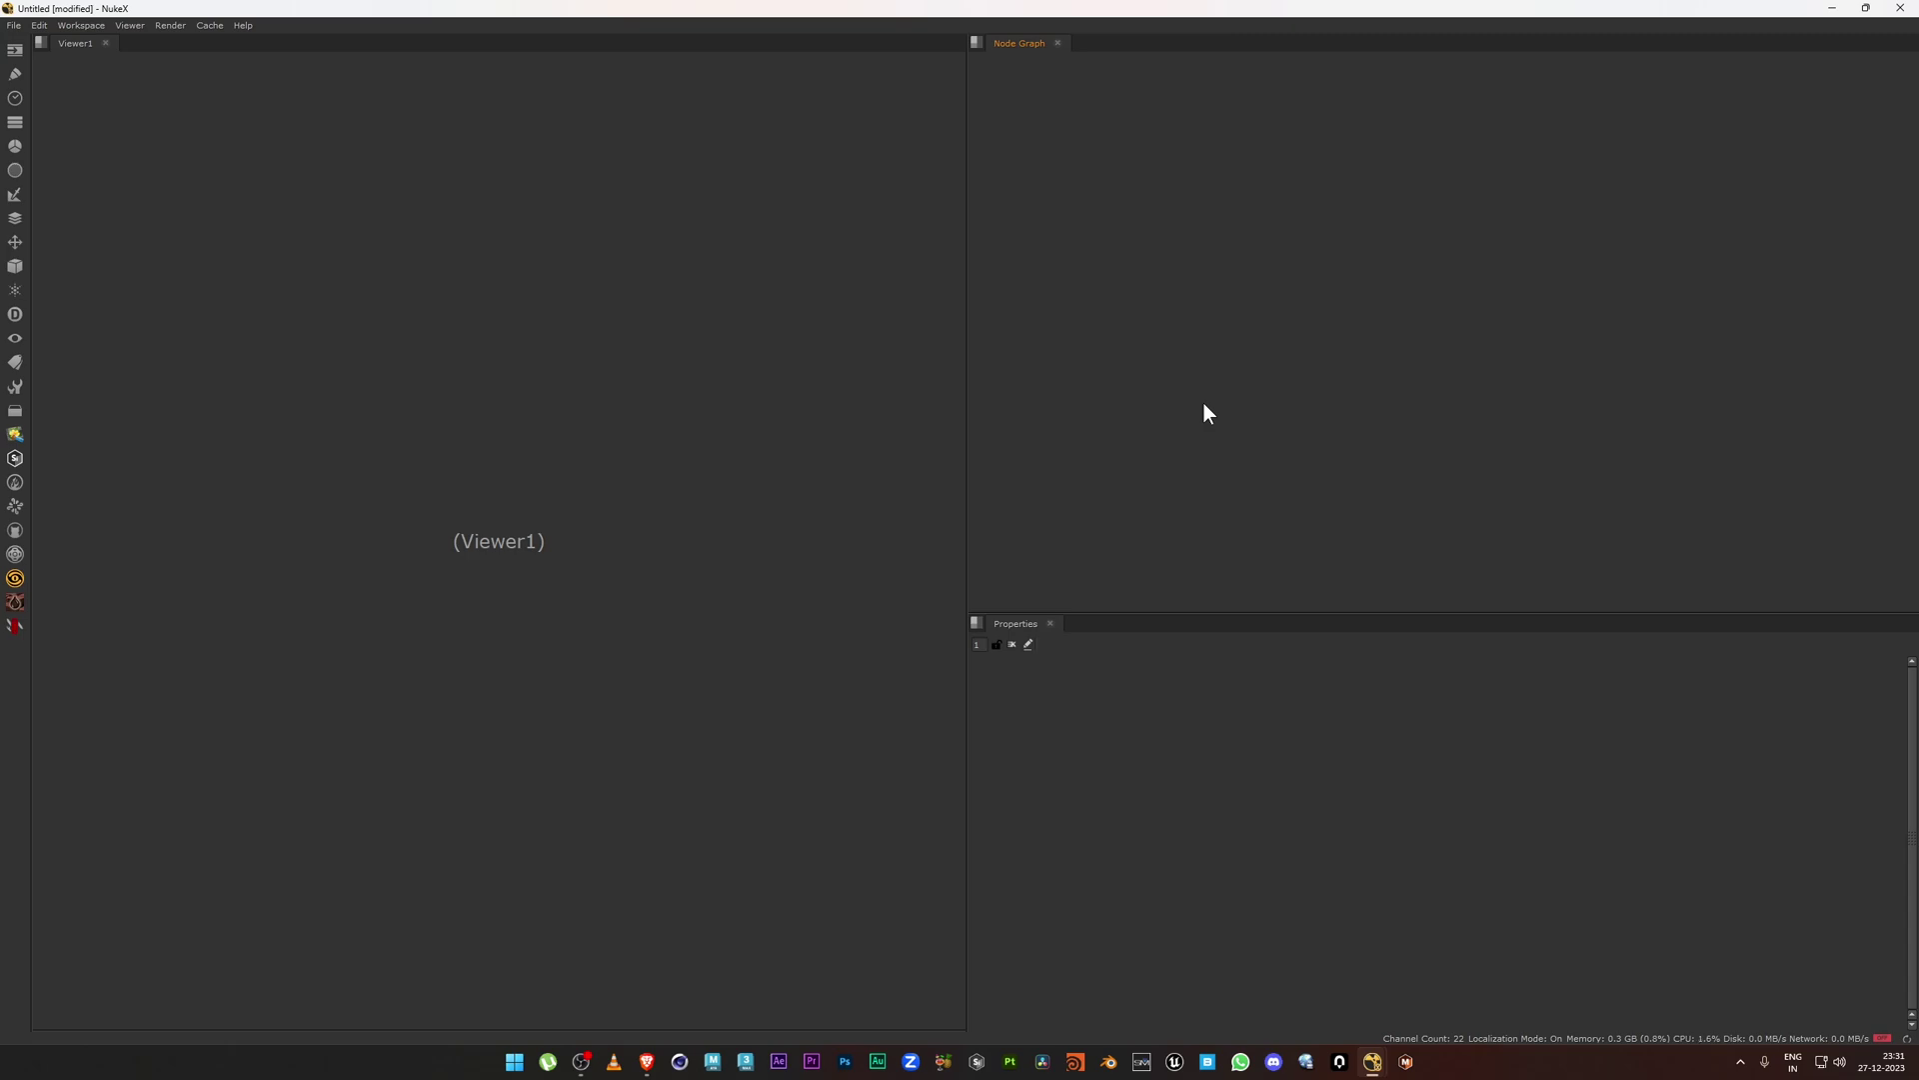
Add a Multiply node and place it near the middle of the node graph.
{"action": "key", "text": "Tab"}
{"action": "type", "text": "mul"}
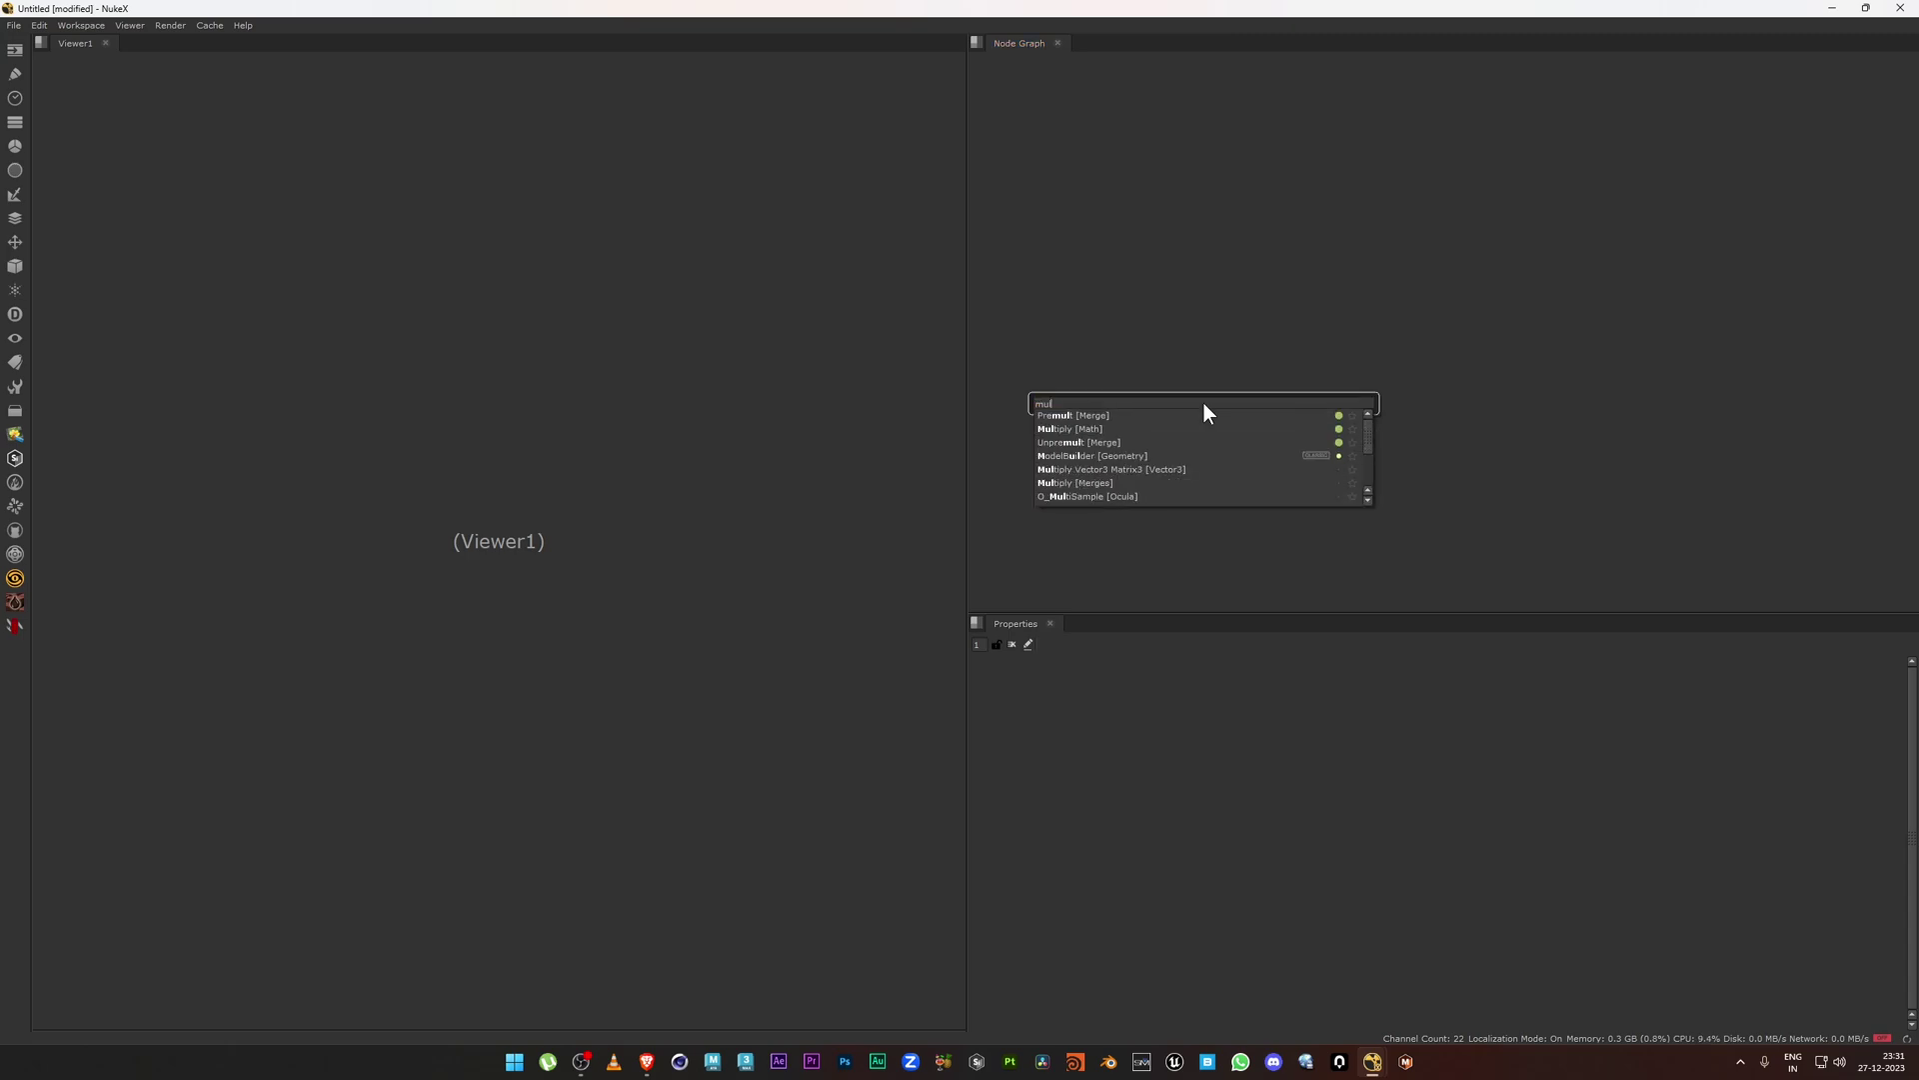
{"action": "key", "text": "Down"}
{"action": "key", "text": "Return"}
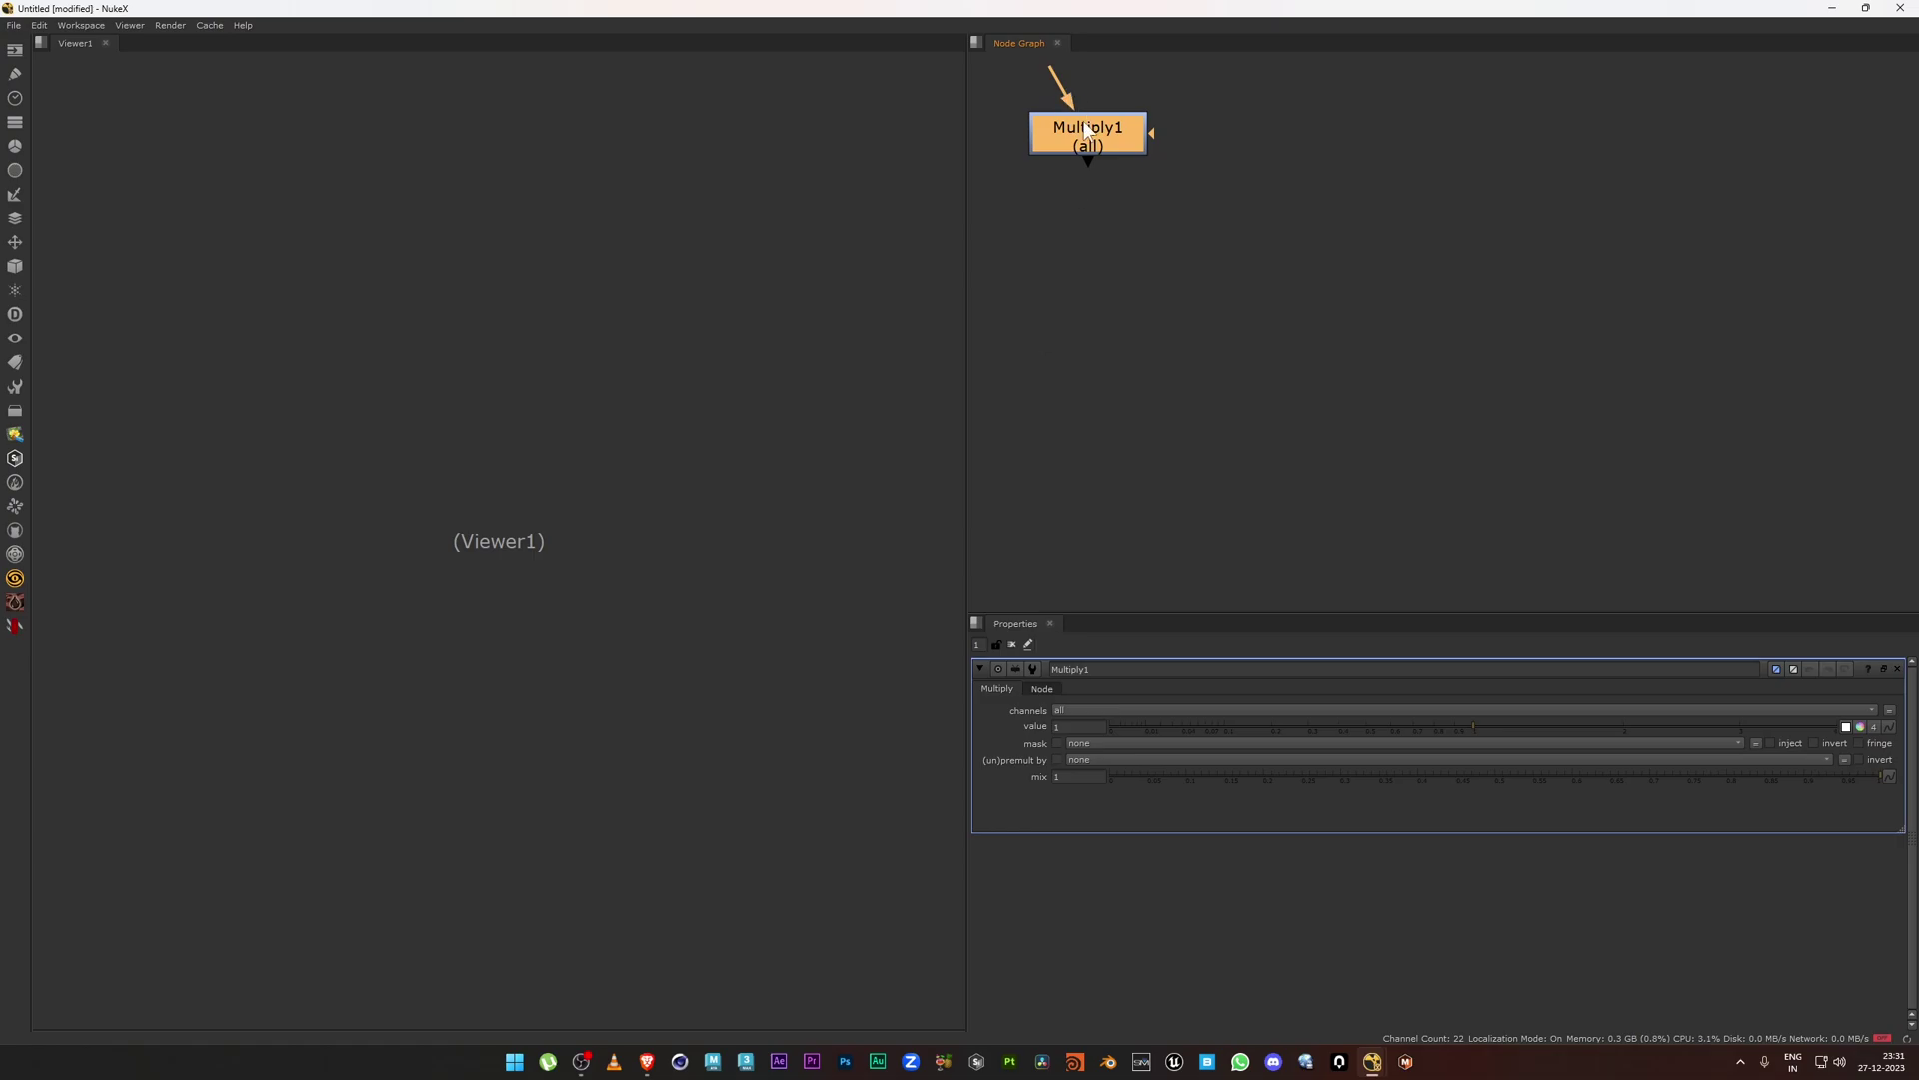
{"action": "left_click_drag", "start_coordinate": [1089, 132], "coordinate": [1313, 403]}
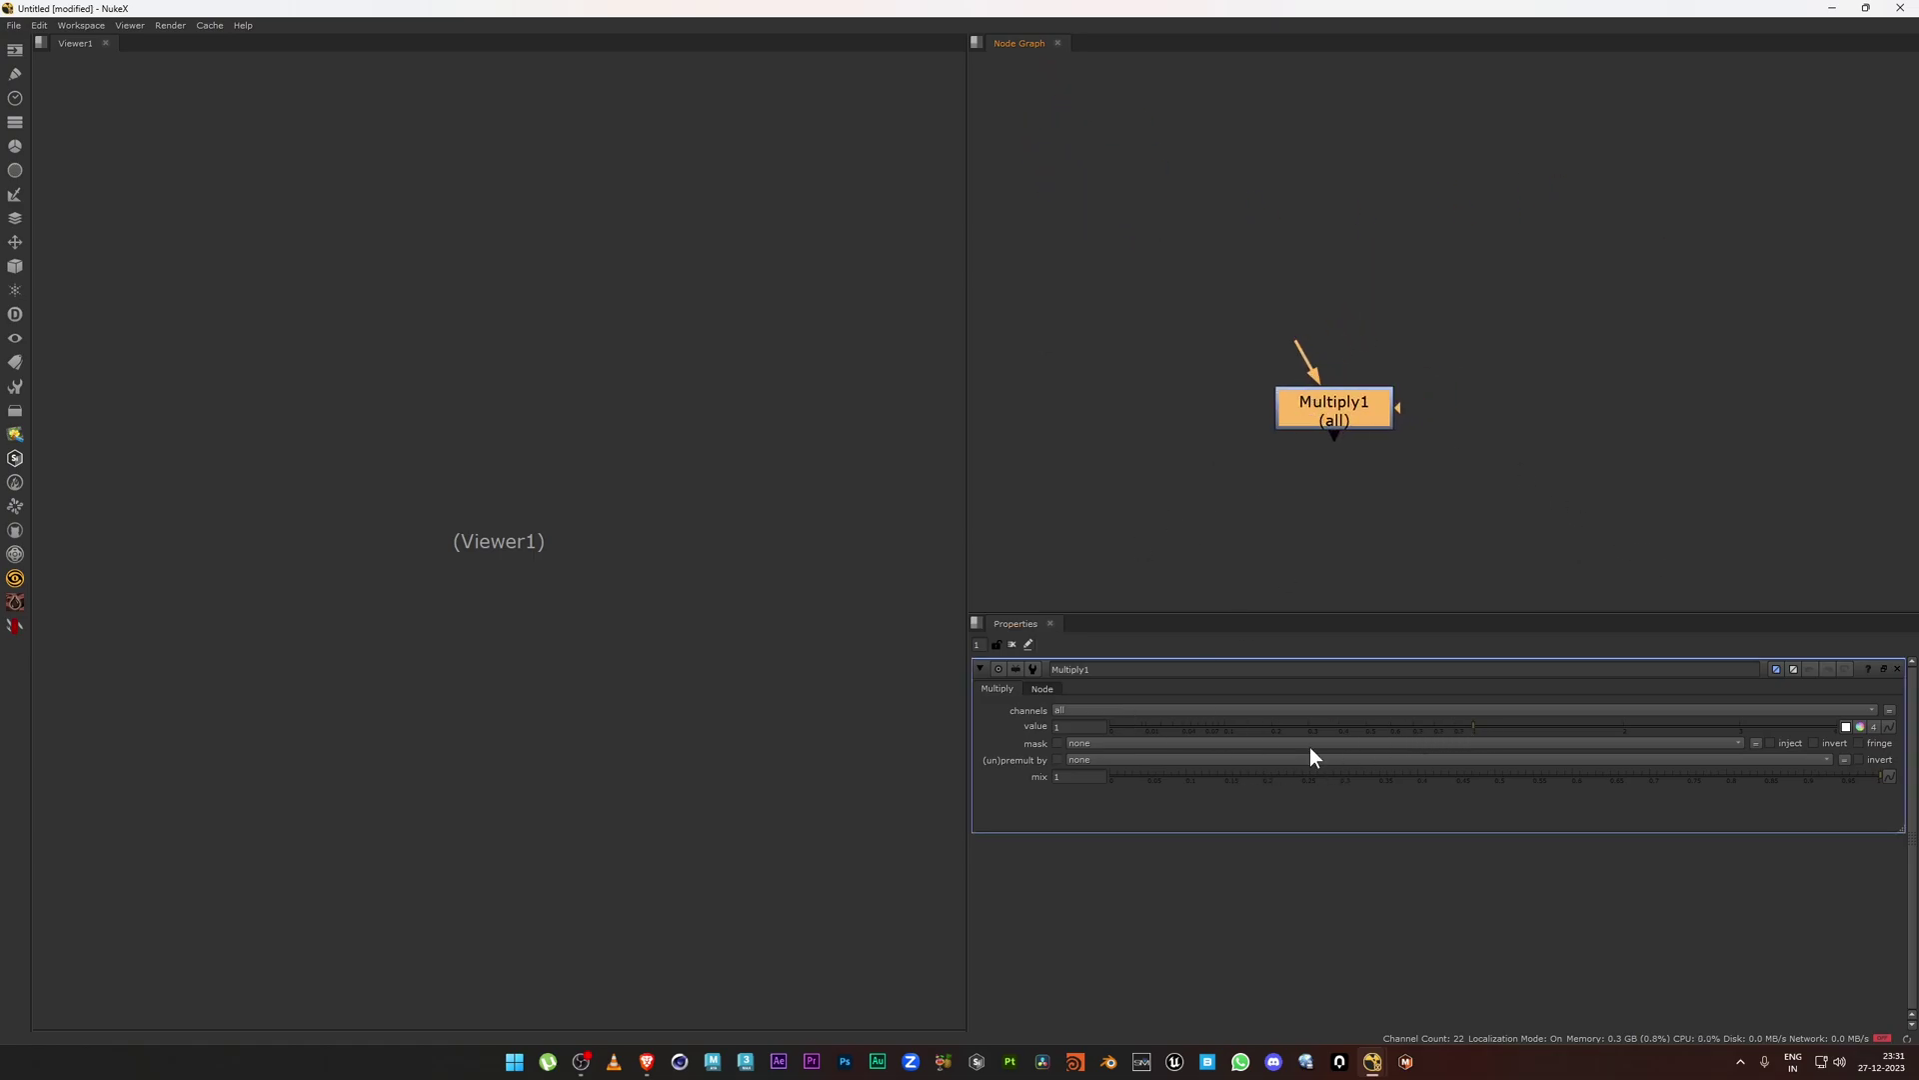
Add a separate Grade node beside the Multiply node, without connecting the two.
{"action": "left_click", "coordinate": [1074, 729]}
{"action": "middle_click_drag", "start_coordinate": [1313, 473], "coordinate": [1298, 427]}
{"action": "left_click", "coordinate": [1230, 440]}
{"action": "scroll", "coordinate": [1310, 420], "scroll_direction": "down", "scroll_amount": 2}
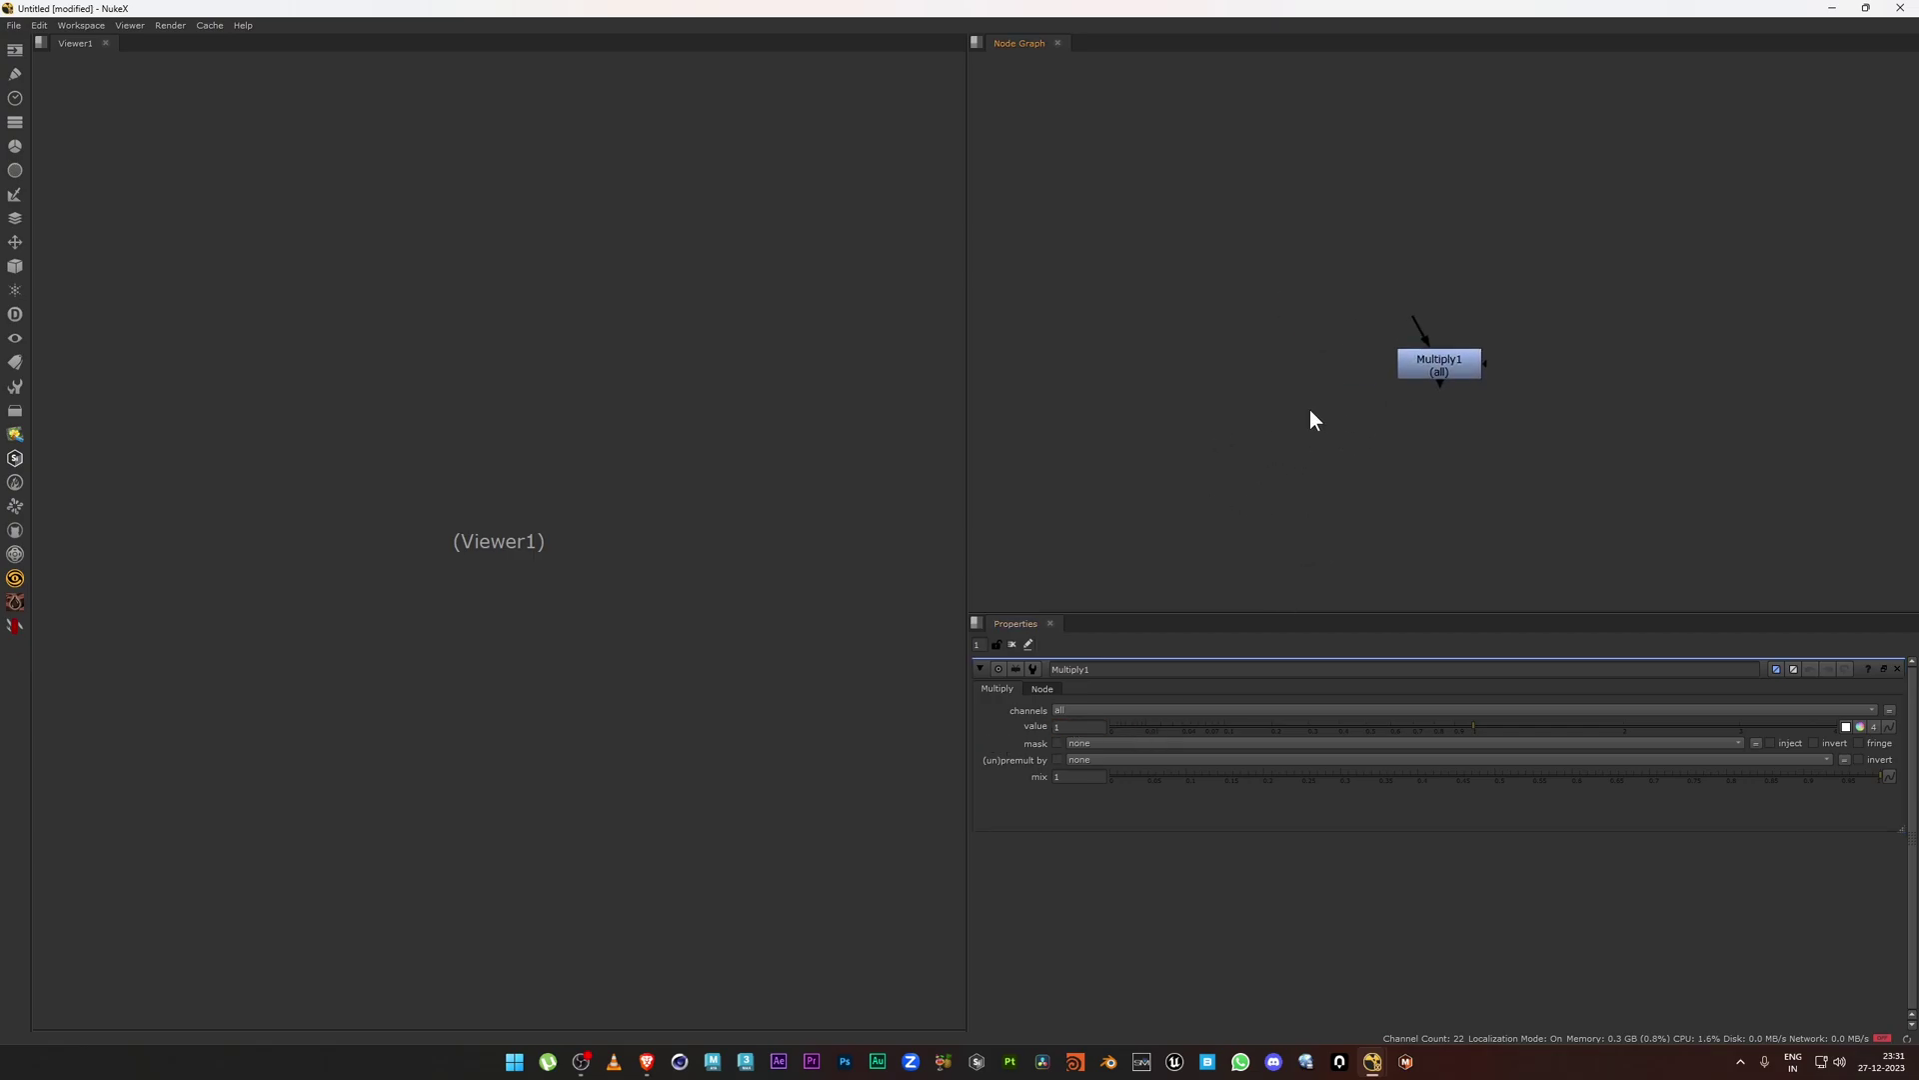
{"action": "key", "text": "g"}
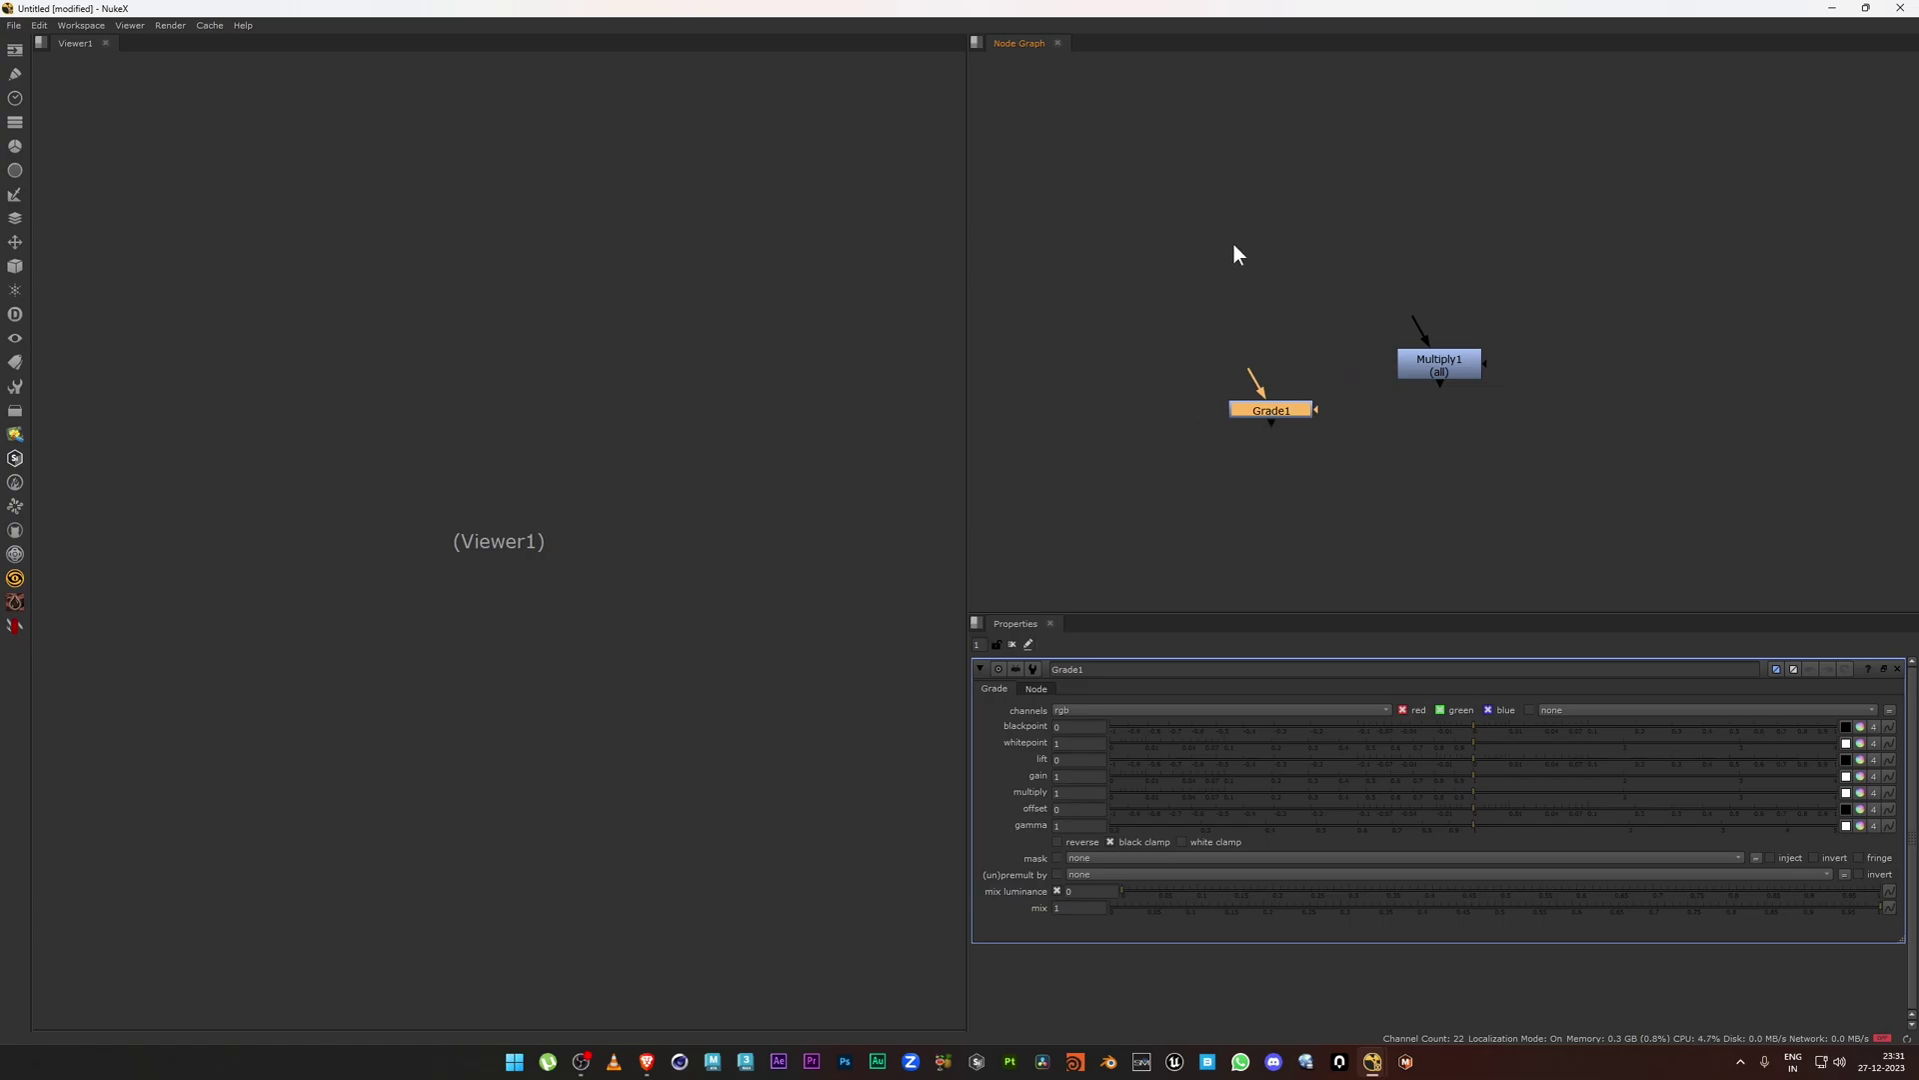
{"action": "left_click", "coordinate": [1240, 247]}
{"action": "key", "text": "c"}
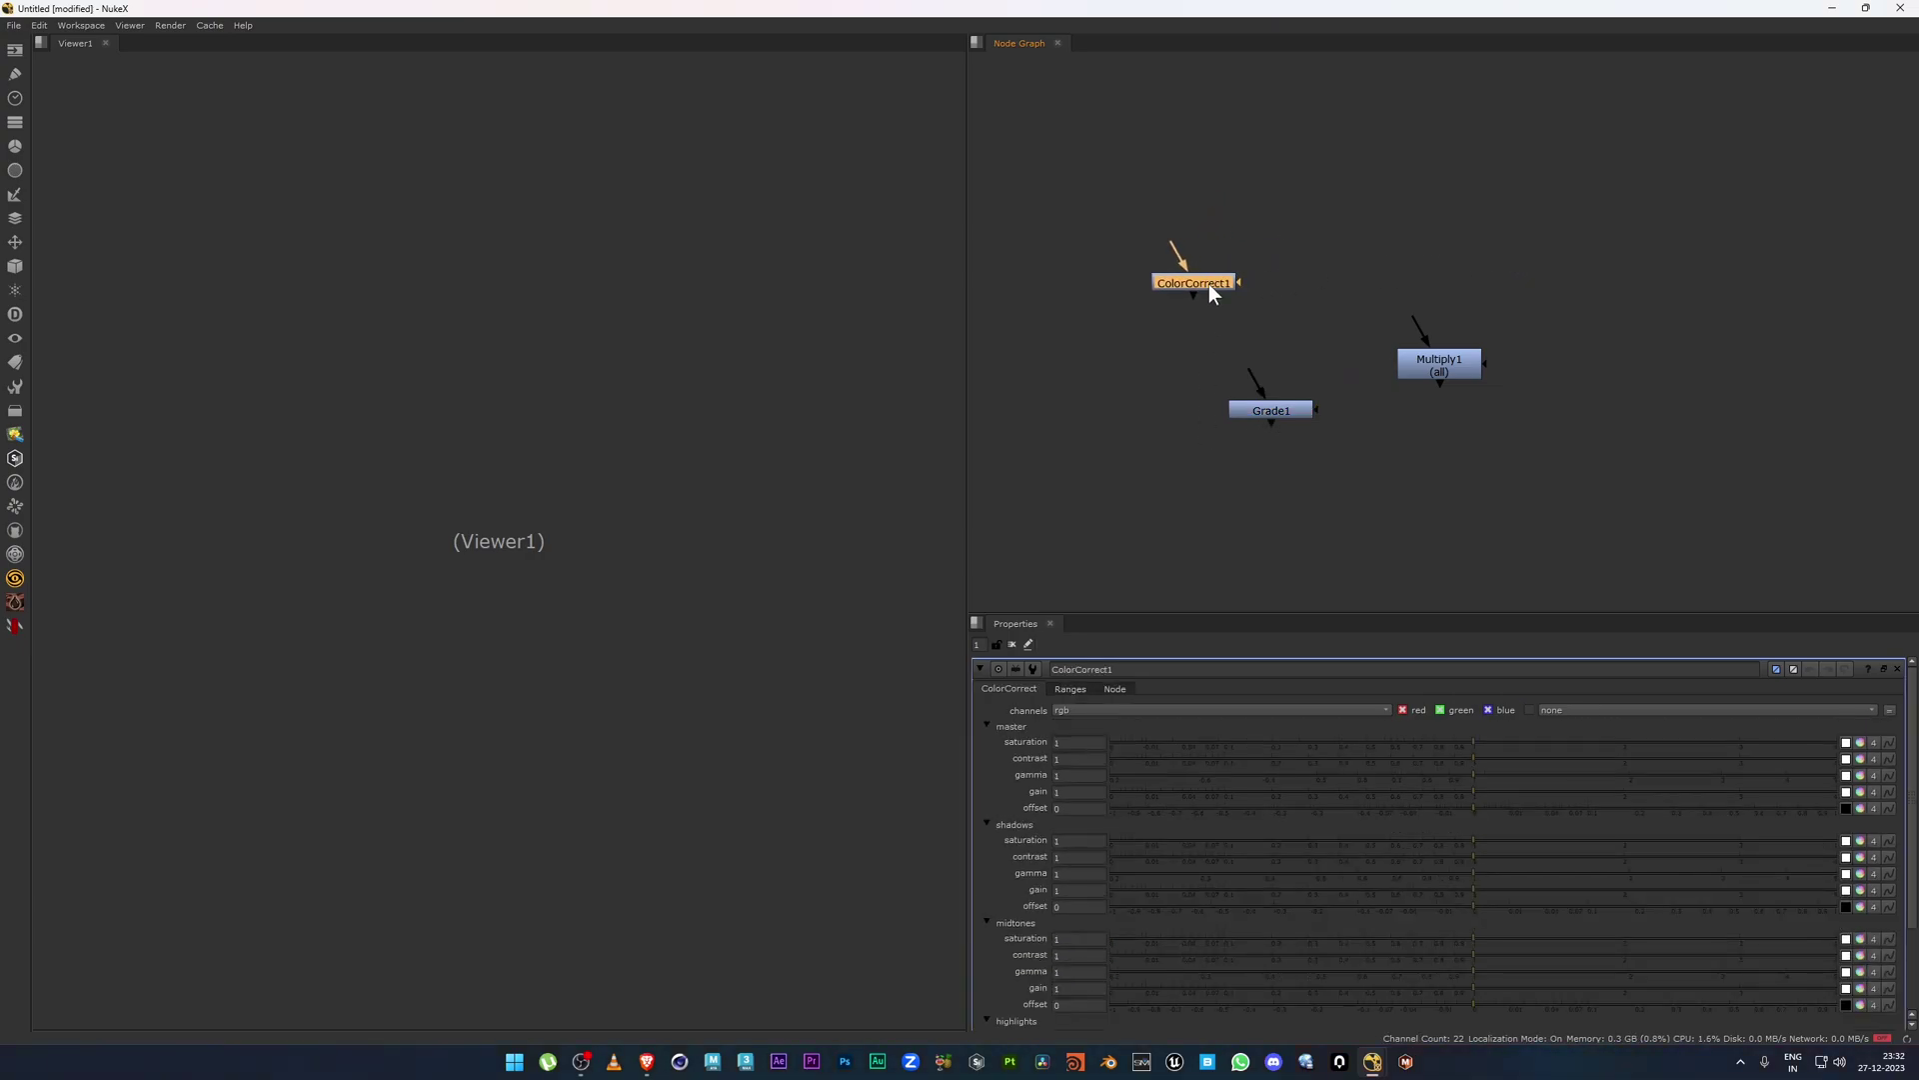
{"action": "left_click_drag", "start_coordinate": [1245, 254], "coordinate": [966, 438]}
{"action": "key", "text": "Delete"}
Arrange the Grade and Multiply nodes side by side at about the same height.
{"action": "left_click_drag", "start_coordinate": [1306, 411], "coordinate": [1231, 401]}
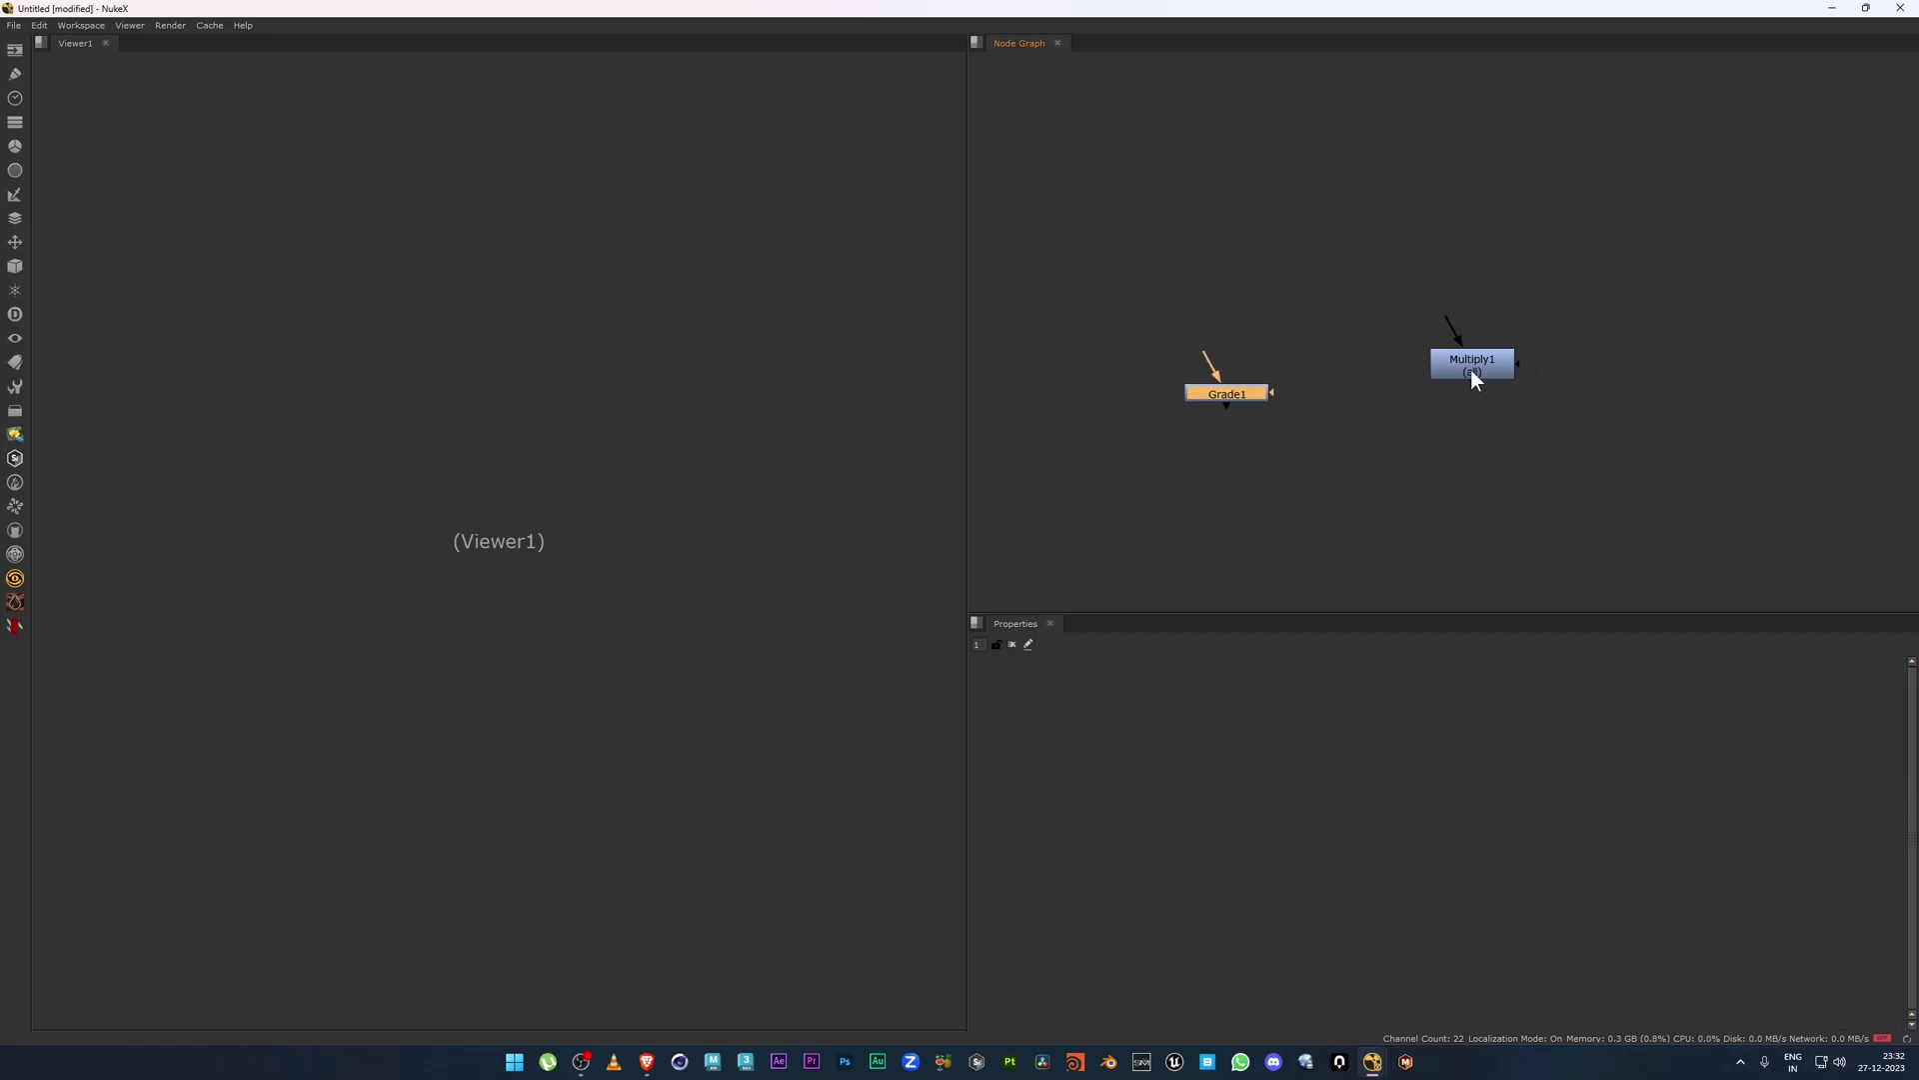
{"action": "left_click_drag", "start_coordinate": [1472, 370], "coordinate": [1431, 410]}
{"action": "scroll", "coordinate": [1349, 426], "scroll_direction": "up", "scroll_amount": 2}
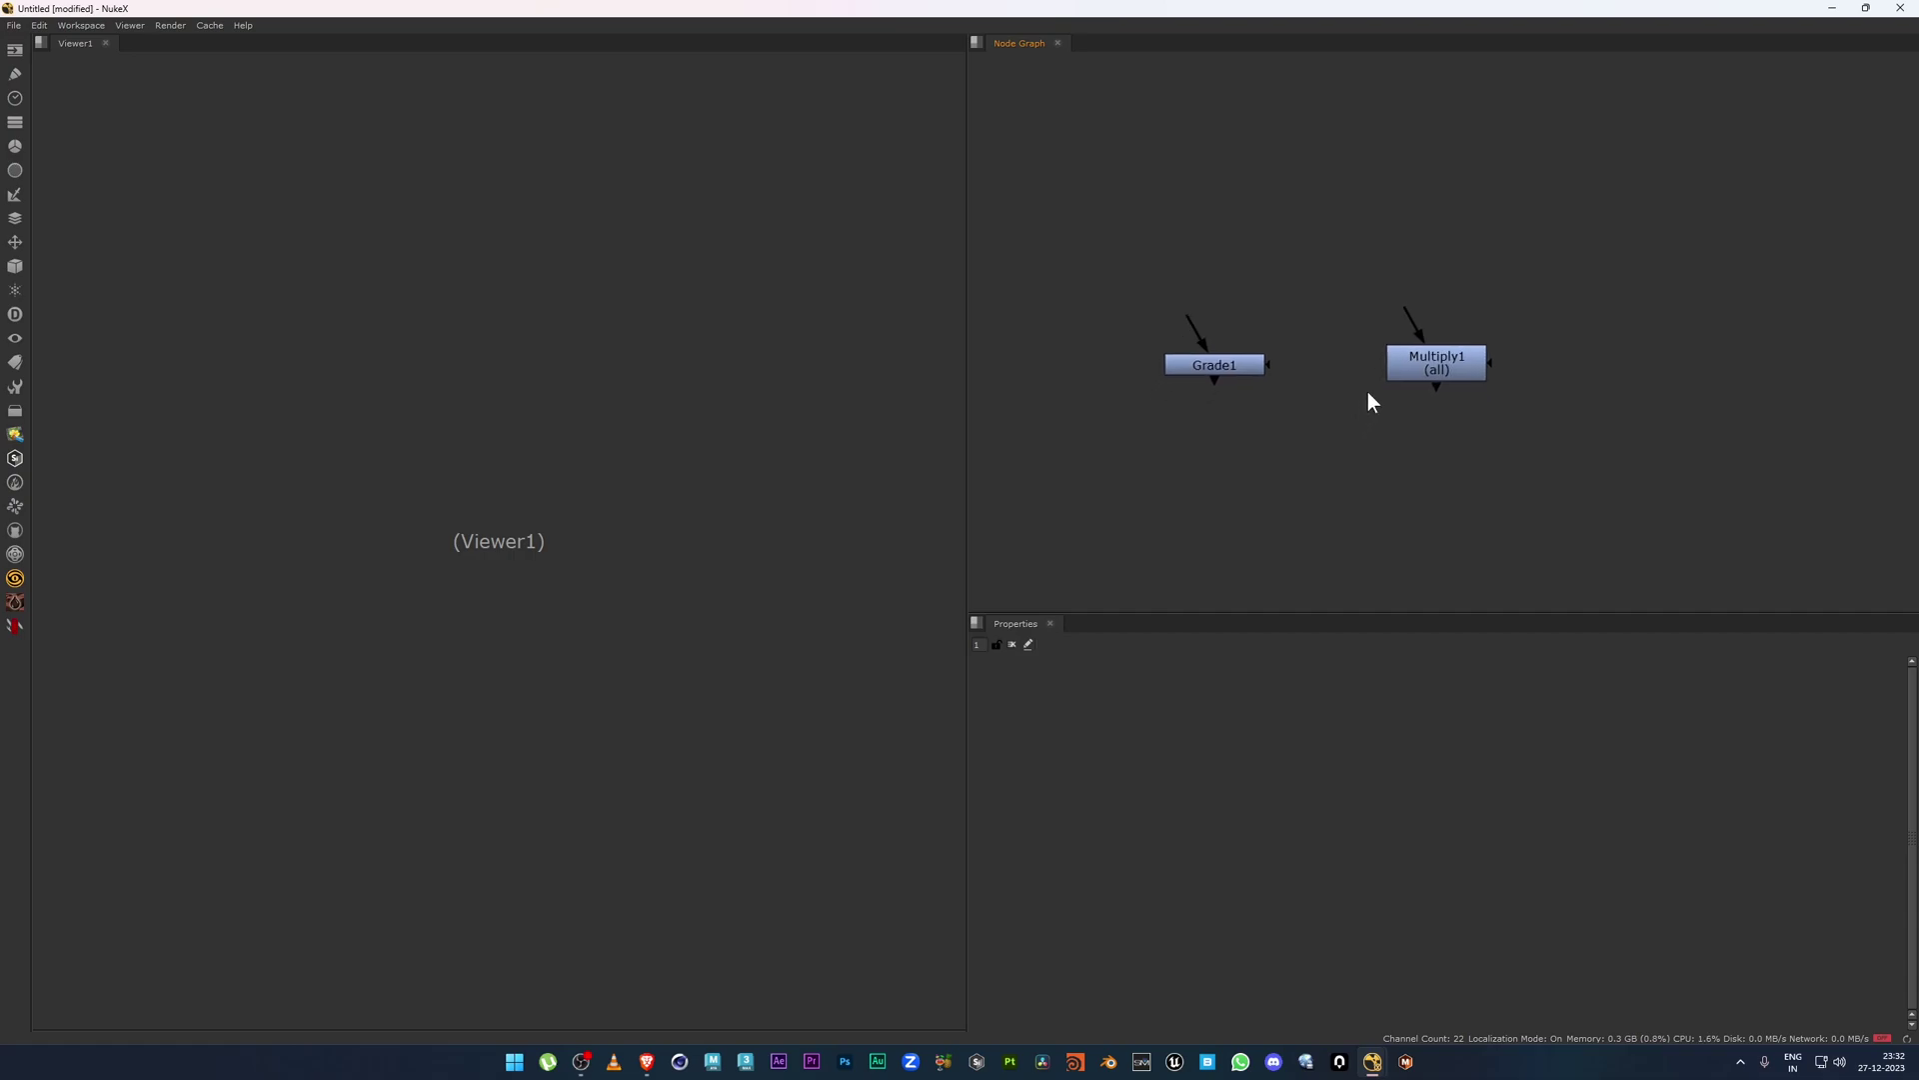
{"action": "left_click", "coordinate": [1225, 349]}
{"action": "left_click_drag", "start_coordinate": [1400, 266], "coordinate": [1461, 386]}
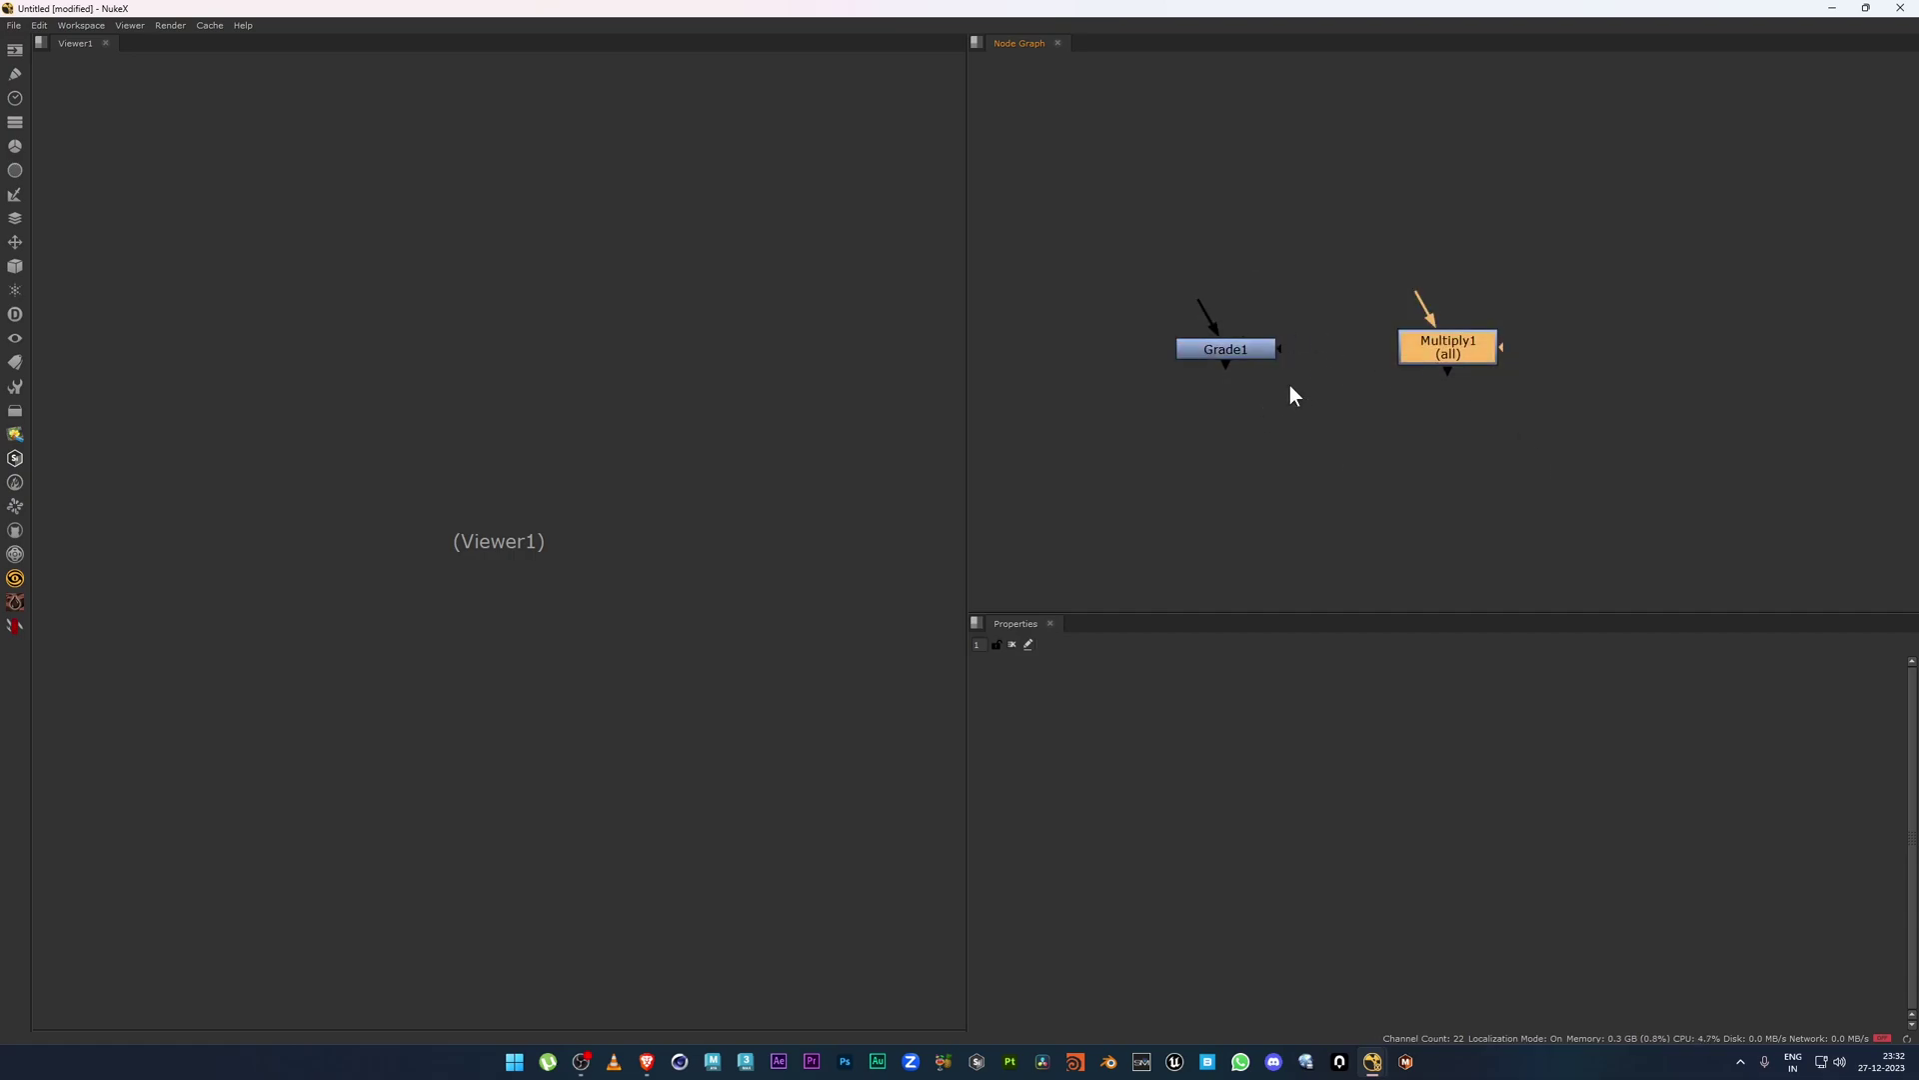
{"action": "left_click", "coordinate": [1256, 349]}
{"action": "left_click", "coordinate": [1299, 480]}
{"action": "scroll", "coordinate": [1399, 421], "scroll_direction": "up", "scroll_amount": 1}
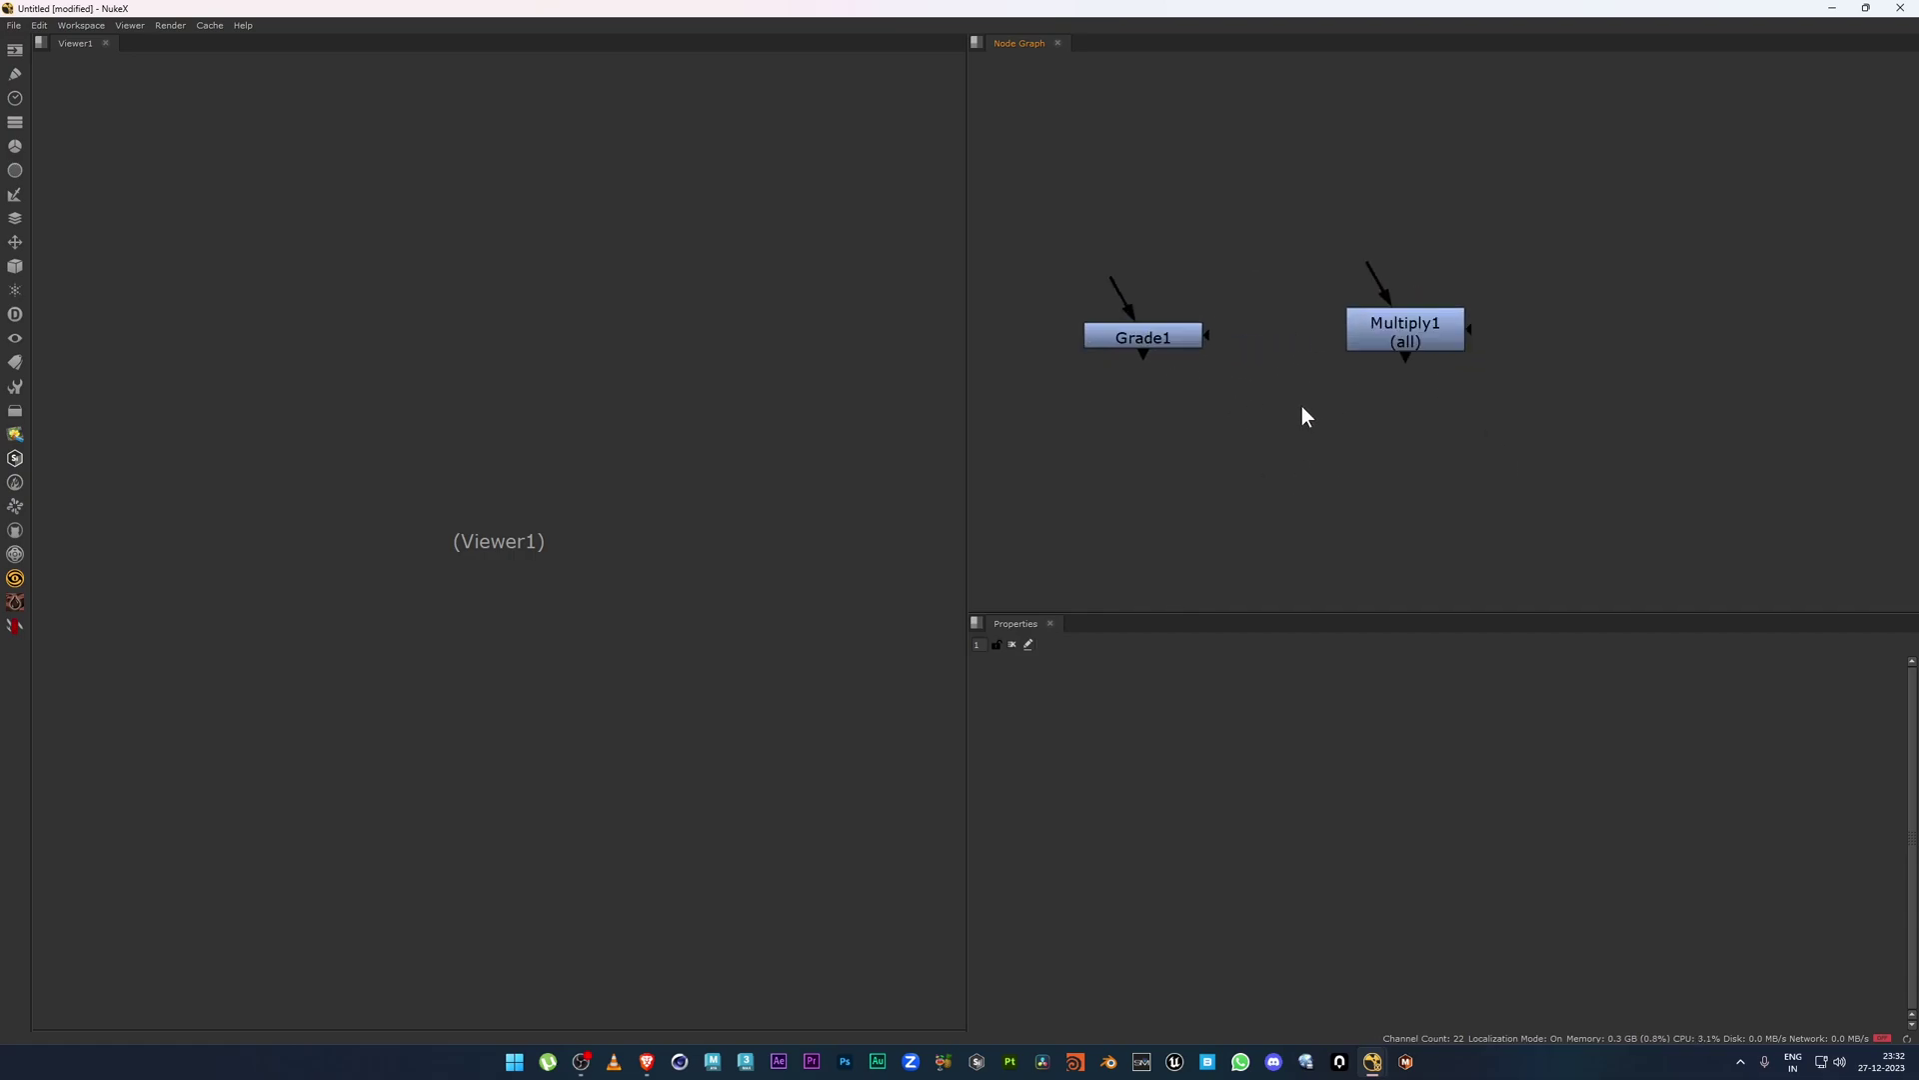
{"action": "middle_click_drag", "start_coordinate": [1180, 366], "coordinate": [1230, 367]}
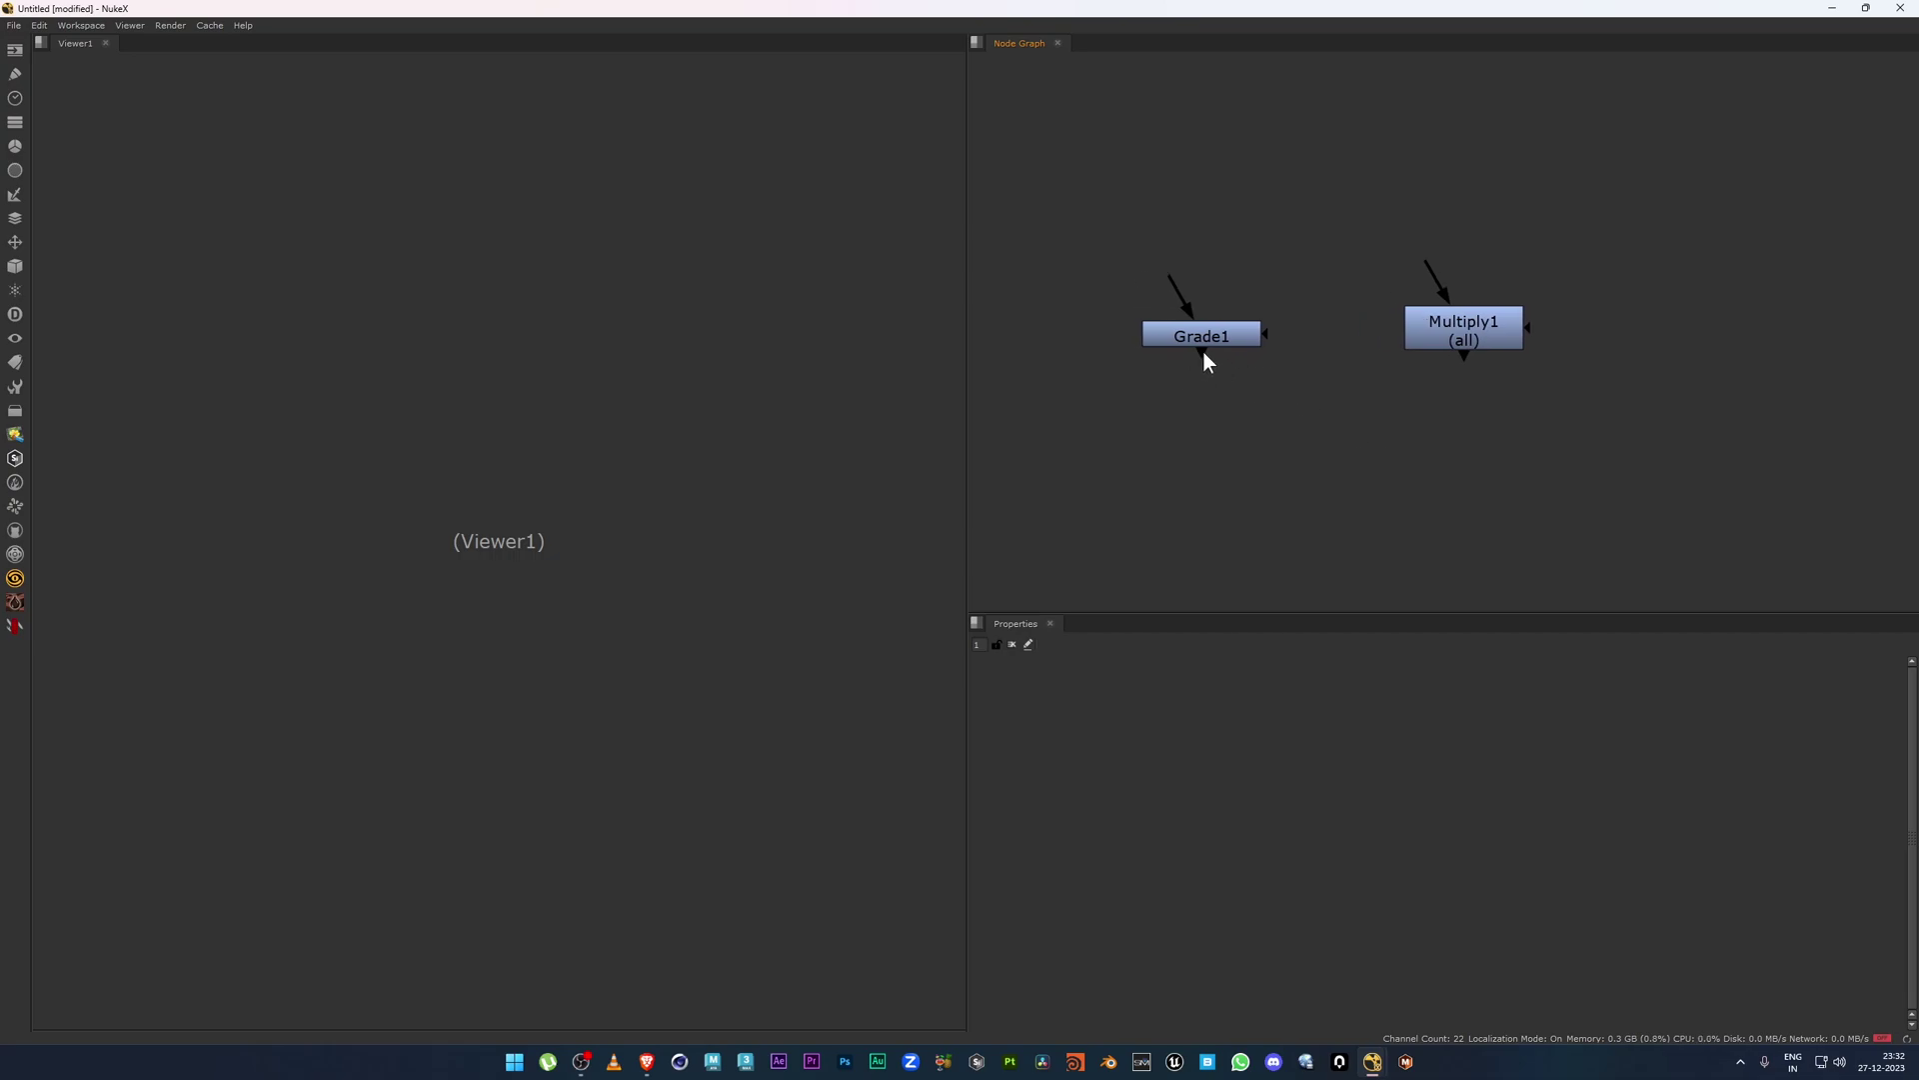
Compare the properties of the Grade node with those of the Multiply node.
{"action": "double_click", "coordinate": [1203, 343]}
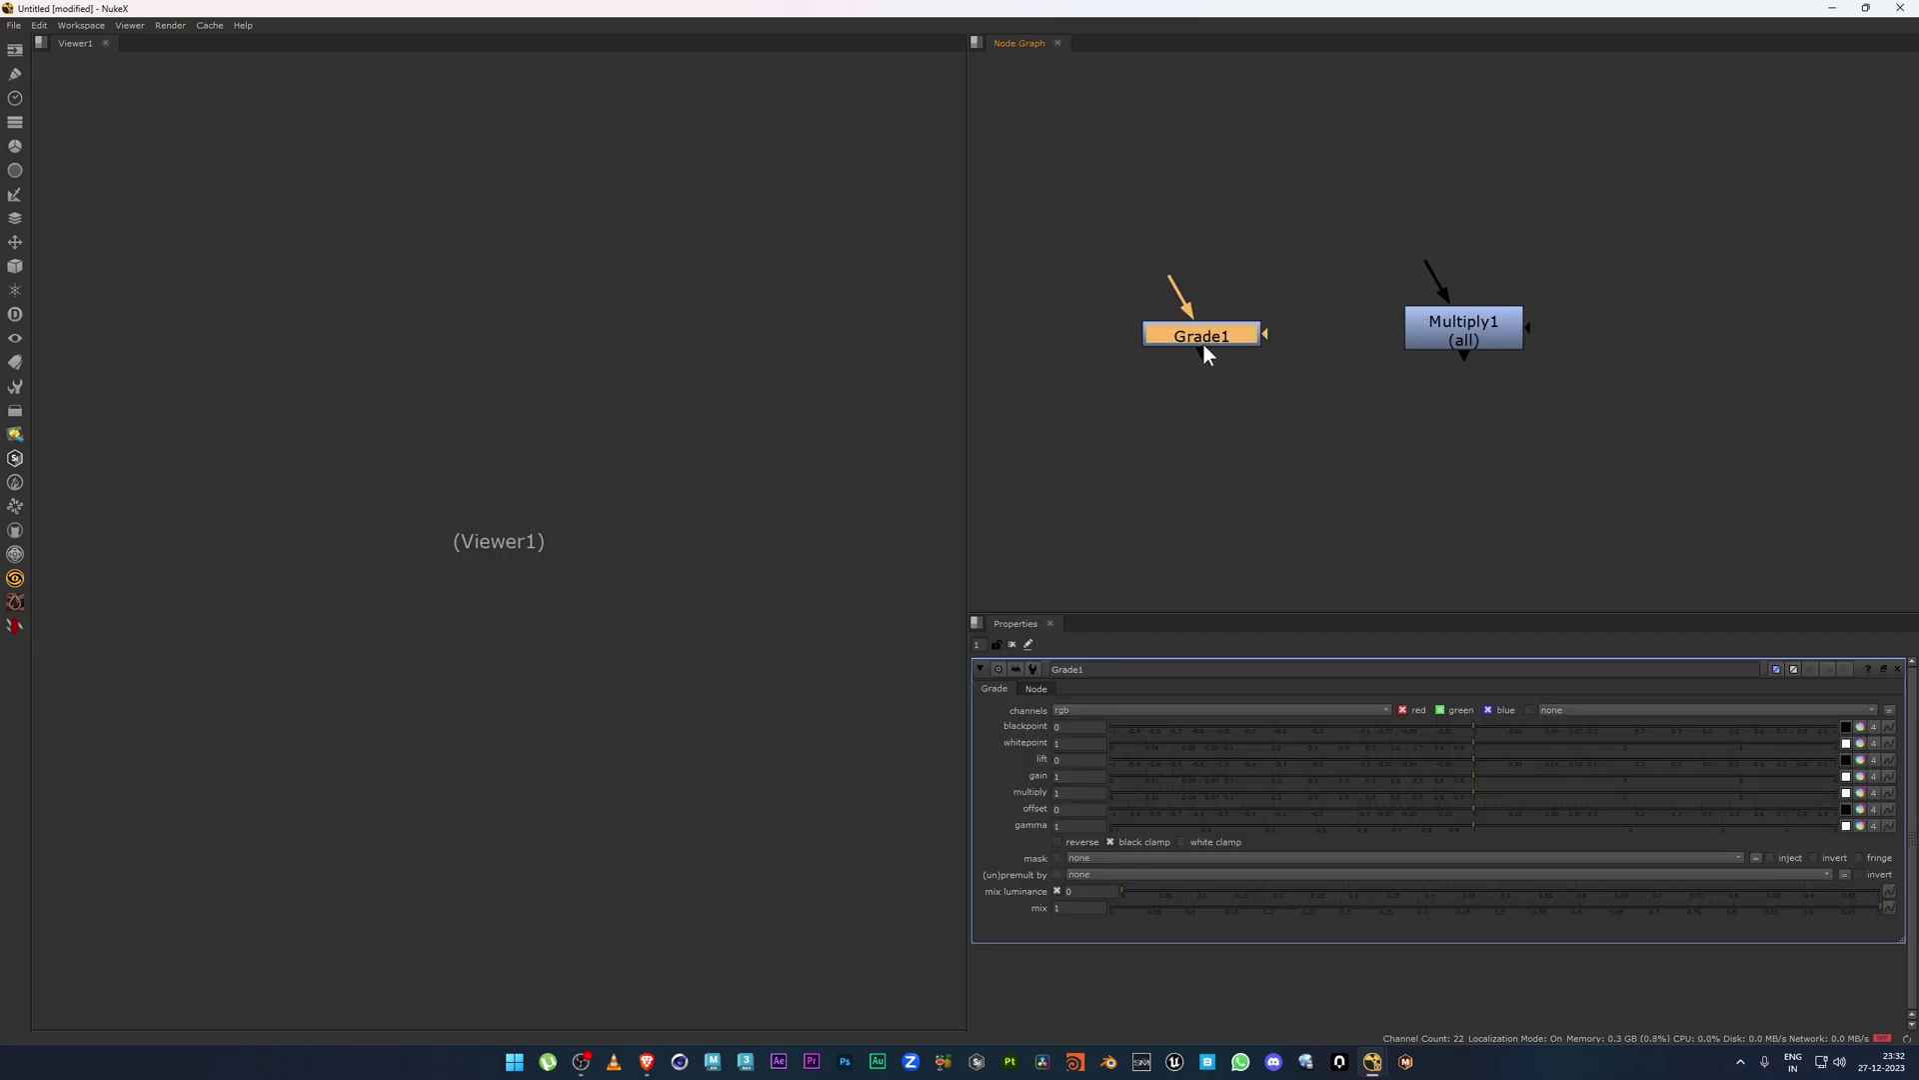
{"action": "double_click", "coordinate": [1479, 331]}
{"action": "left_click_drag", "start_coordinate": [1333, 196], "coordinate": [1710, 540]}
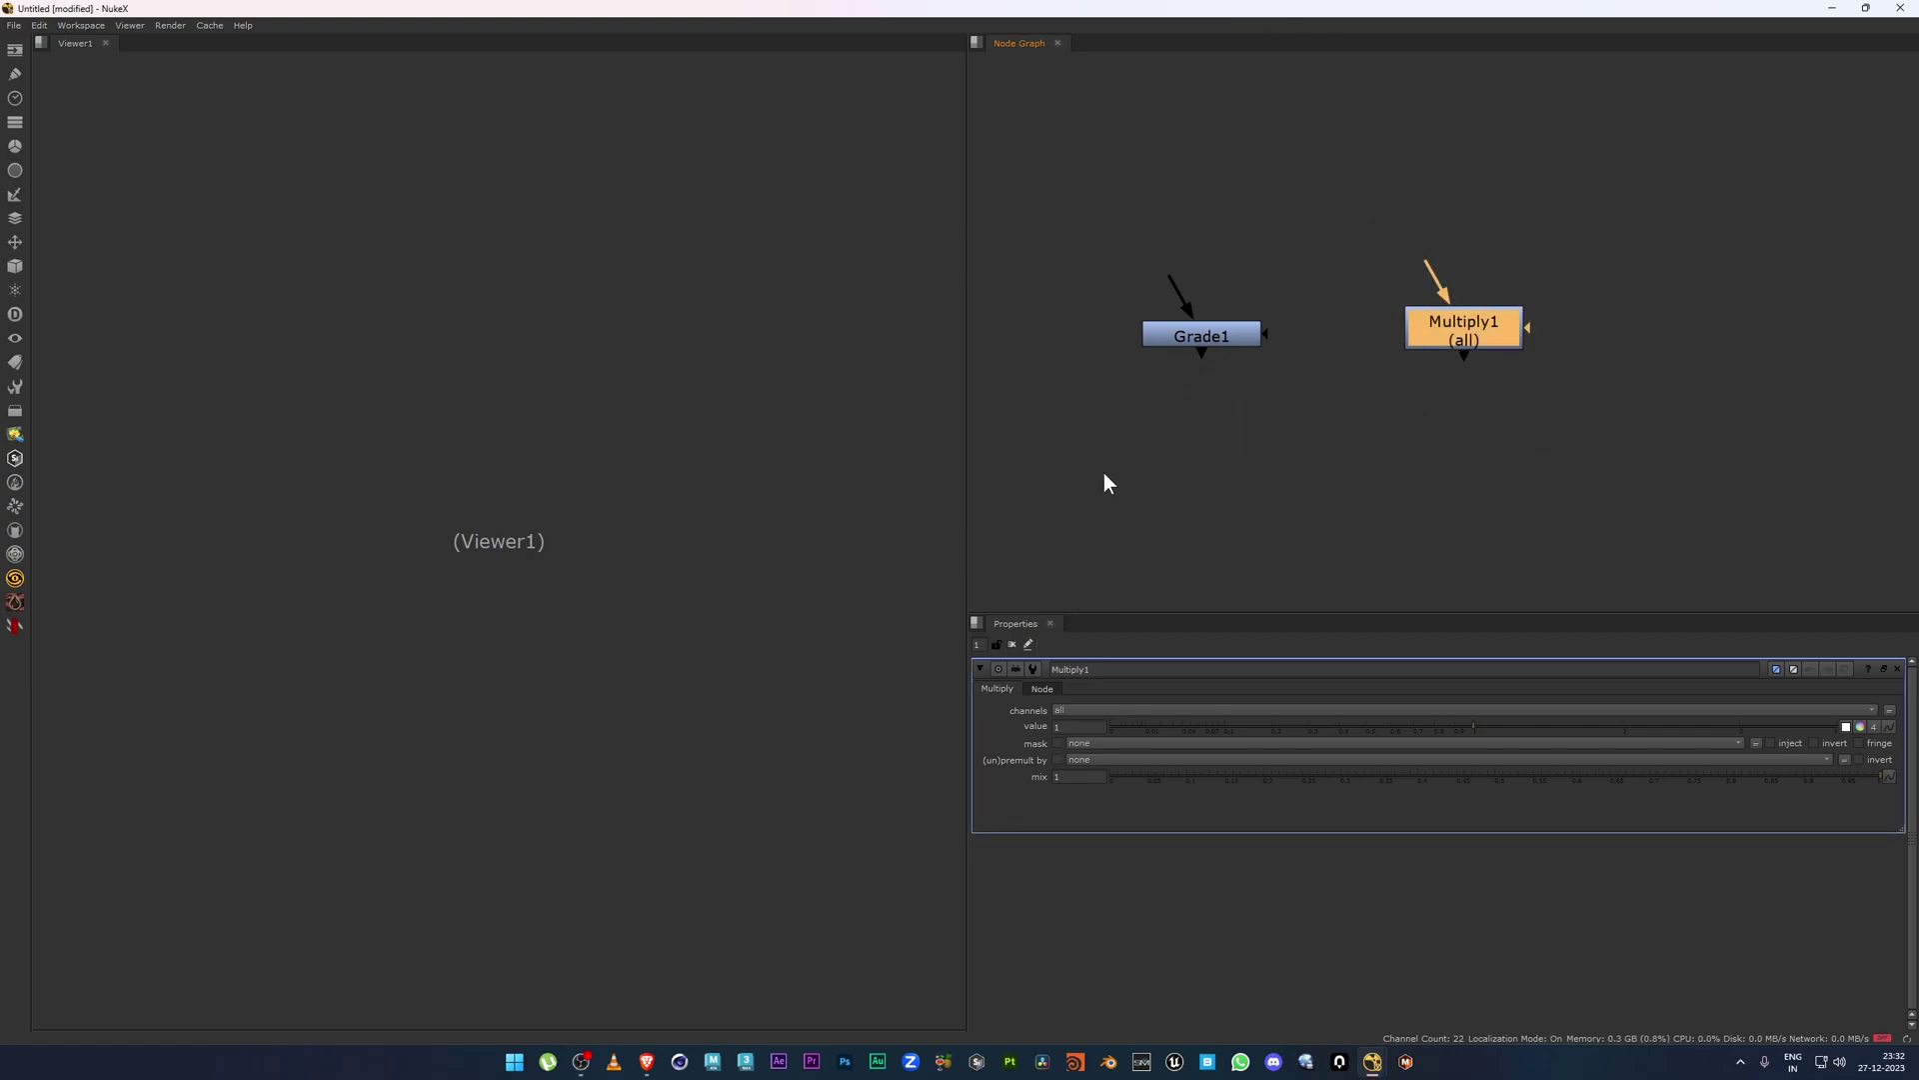
{"action": "left_click", "coordinate": [1214, 338]}
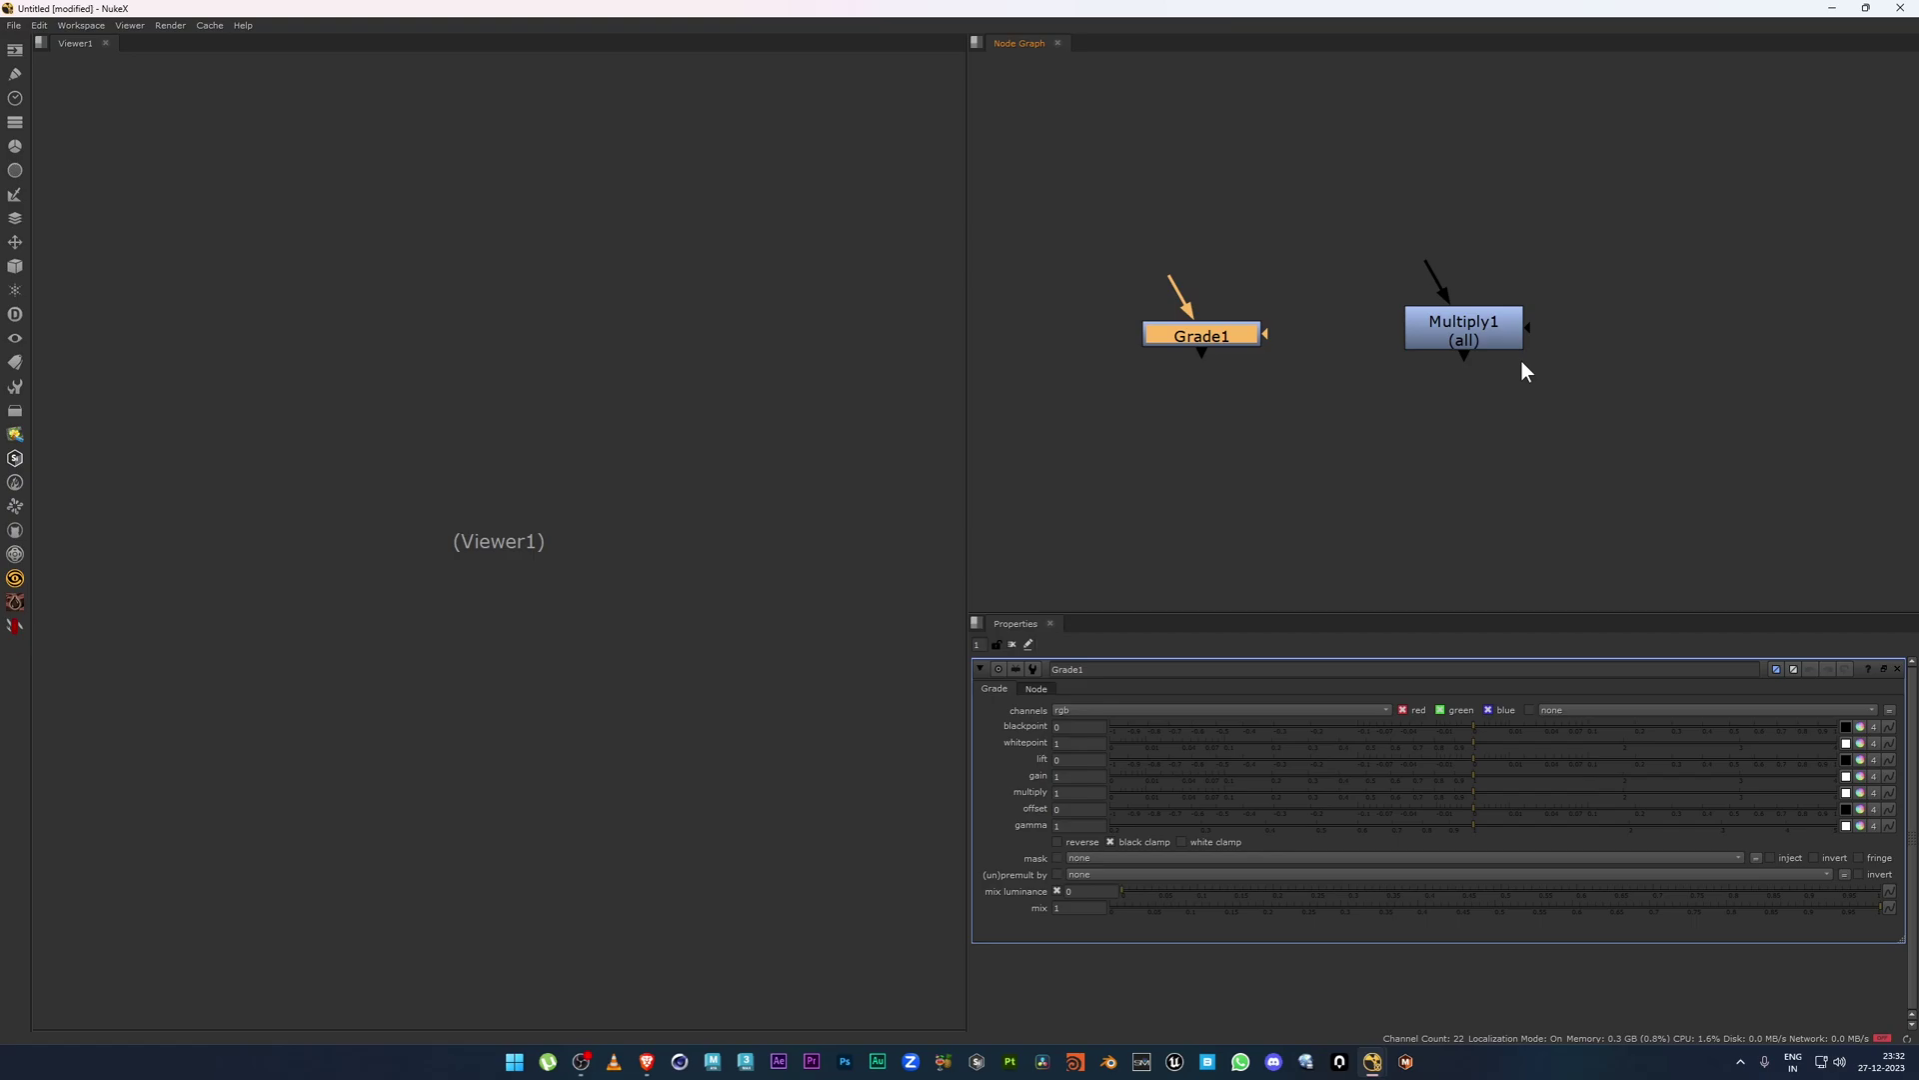
{"action": "left_click", "coordinate": [1464, 336]}
Try a lower value on the Multiply node and reset it to 1.
{"action": "left_click_drag", "start_coordinate": [1469, 722], "coordinate": [1380, 733]}
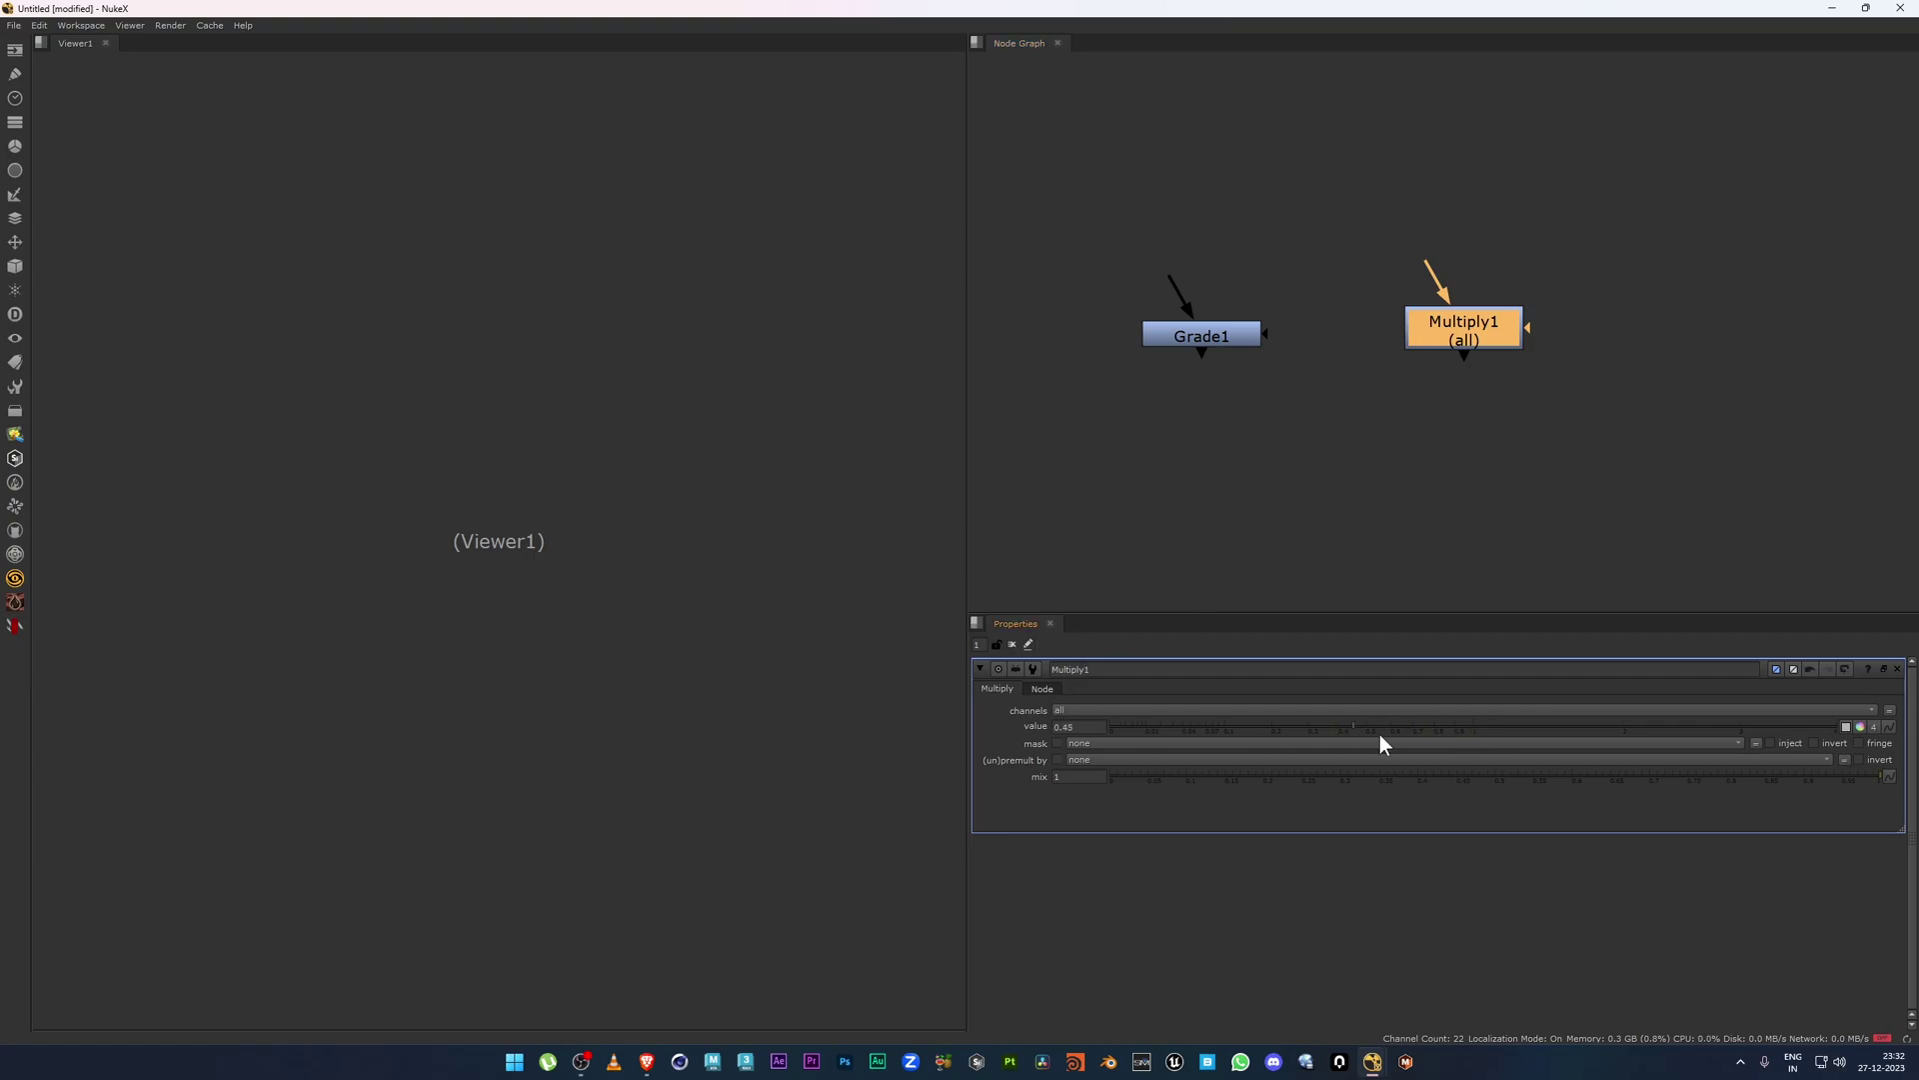
{"action": "double_click", "coordinate": [1061, 729]}
{"action": "type", "text": "1"}
{"action": "key", "text": "Return"}
{"action": "left_click_drag", "start_coordinate": [1298, 100], "coordinate": [1533, 528]}
{"action": "left_click_drag", "start_coordinate": [1394, 538], "coordinate": [1655, 176]}
{"action": "left_click_drag", "start_coordinate": [1341, 523], "coordinate": [1662, 195]}
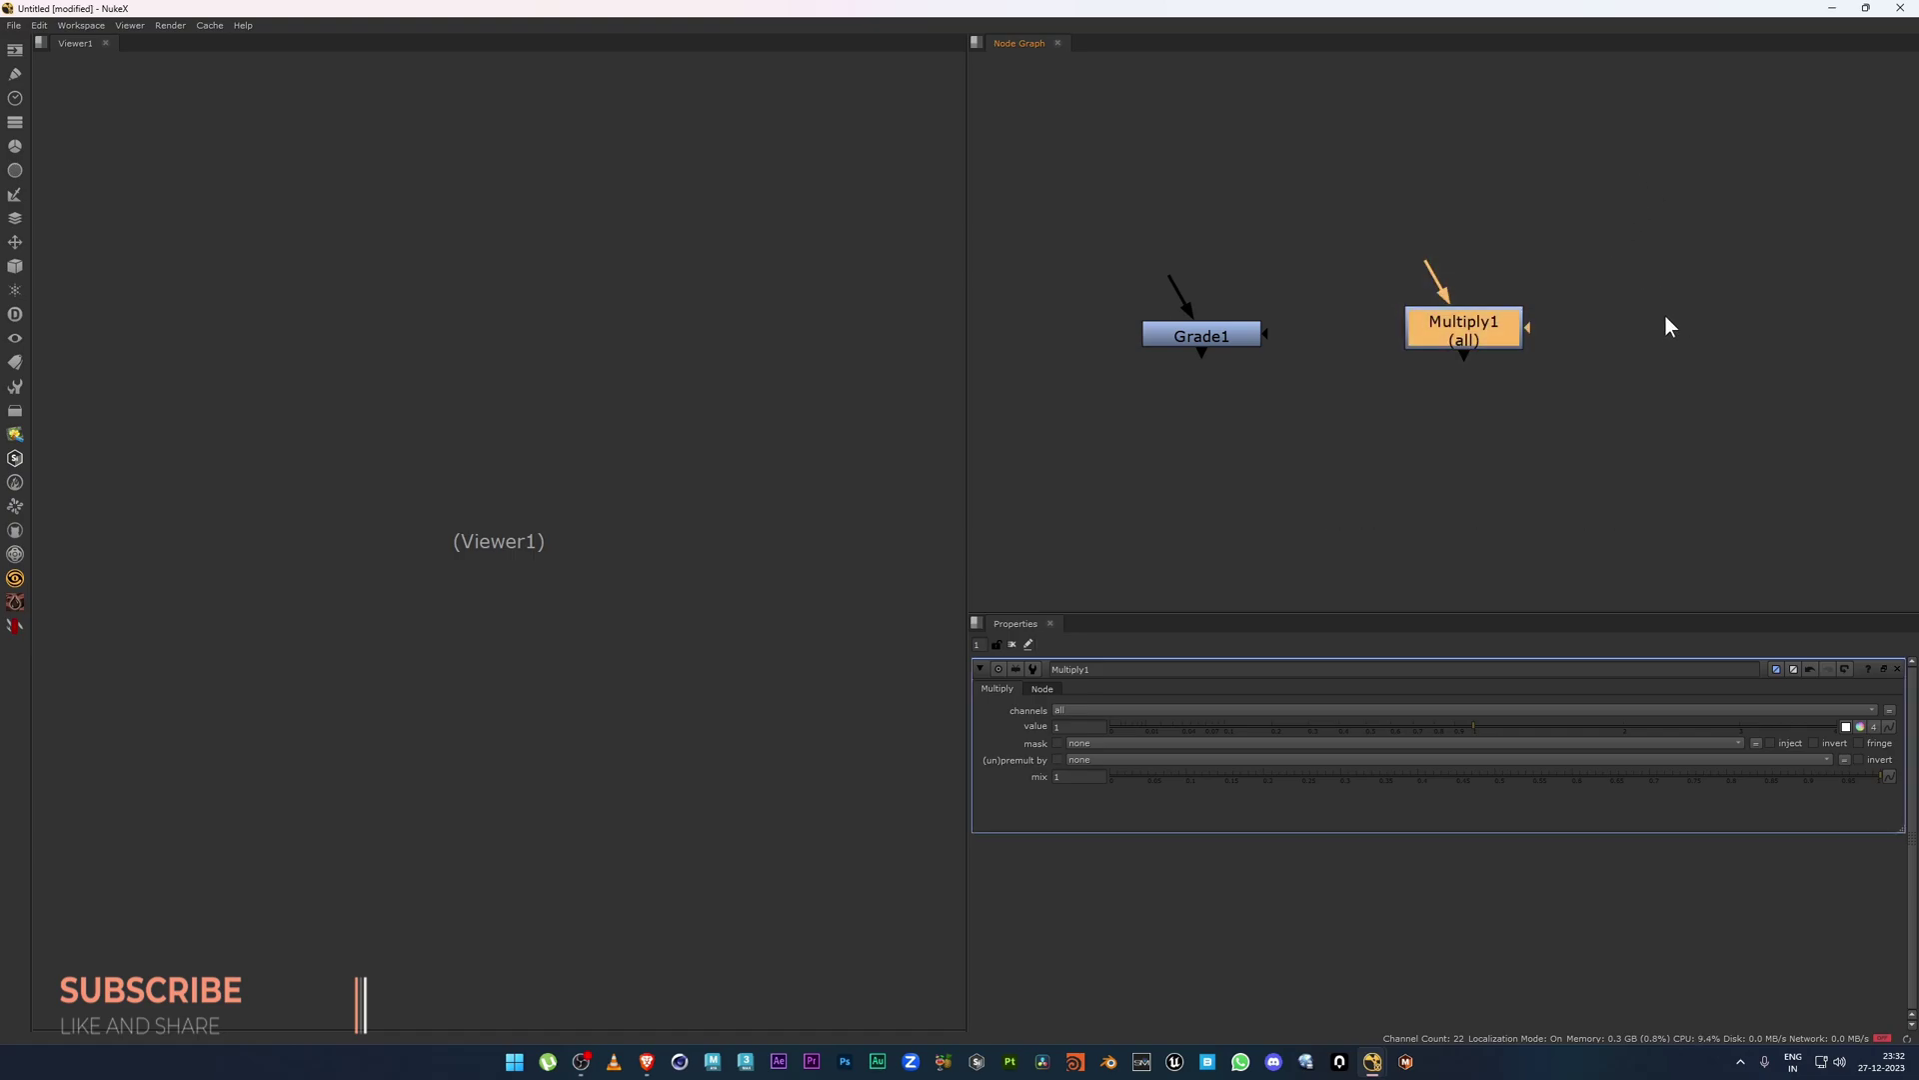
{"action": "left_click", "coordinate": [1635, 298]}
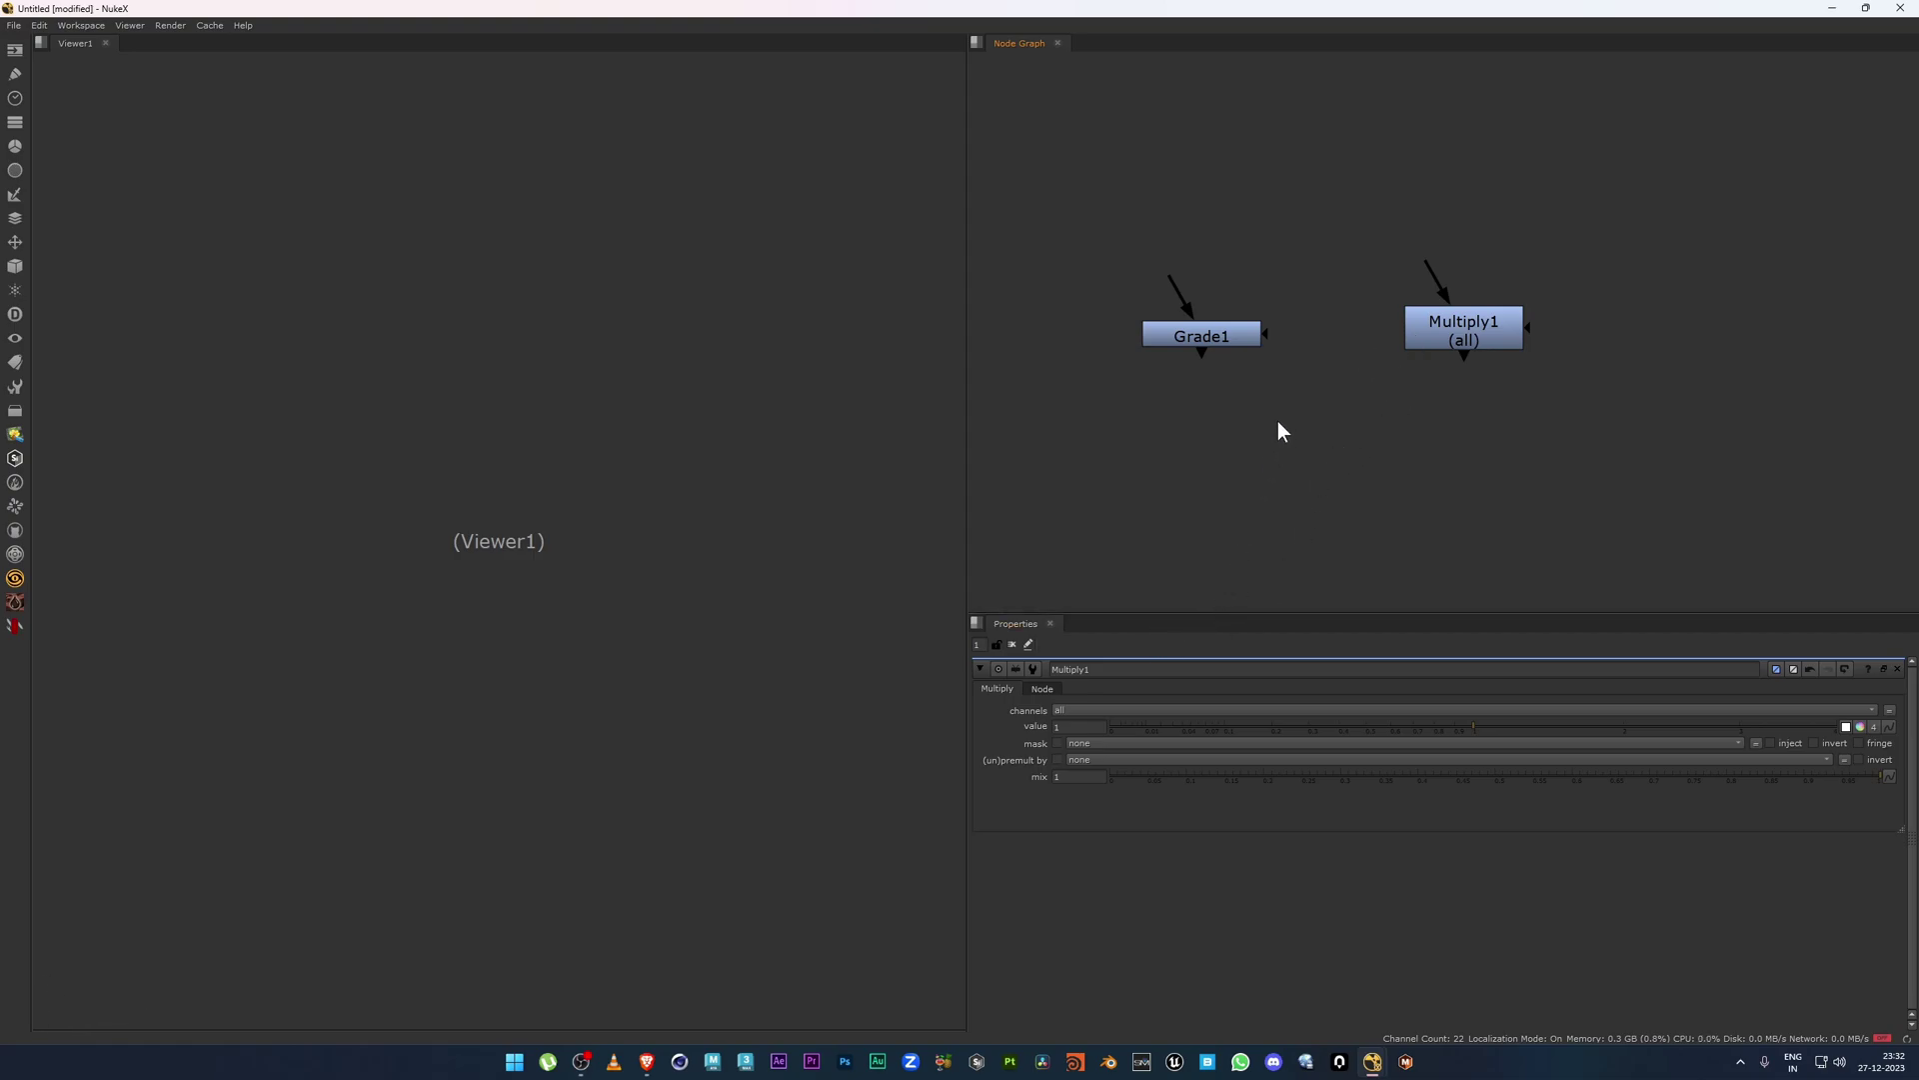
{"action": "middle_click_drag", "start_coordinate": [1269, 391], "coordinate": [1274, 391]}
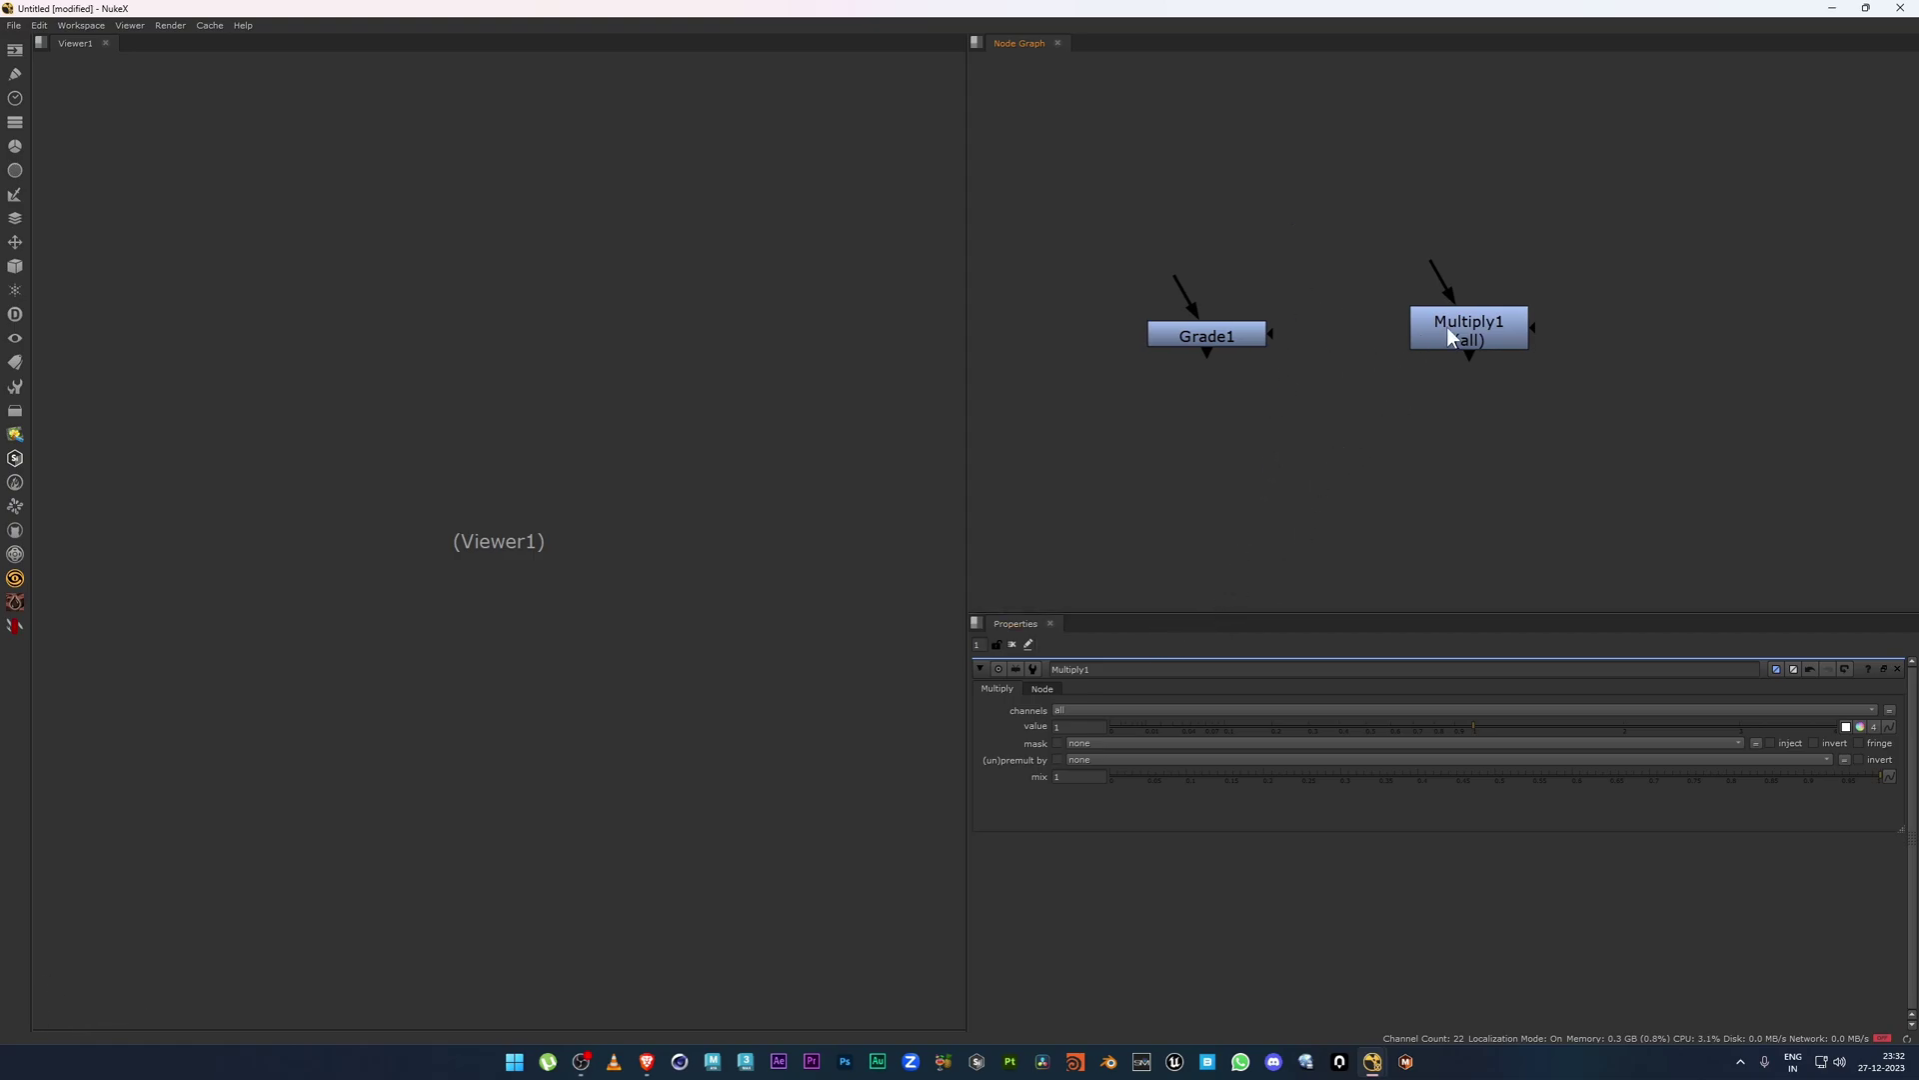
Move the Multiply node closer to the Grade node and adjust the Grade node's position slightly.
{"action": "left_click_drag", "start_coordinate": [1448, 327], "coordinate": [1433, 344]}
{"action": "left_click", "coordinate": [1396, 419]}
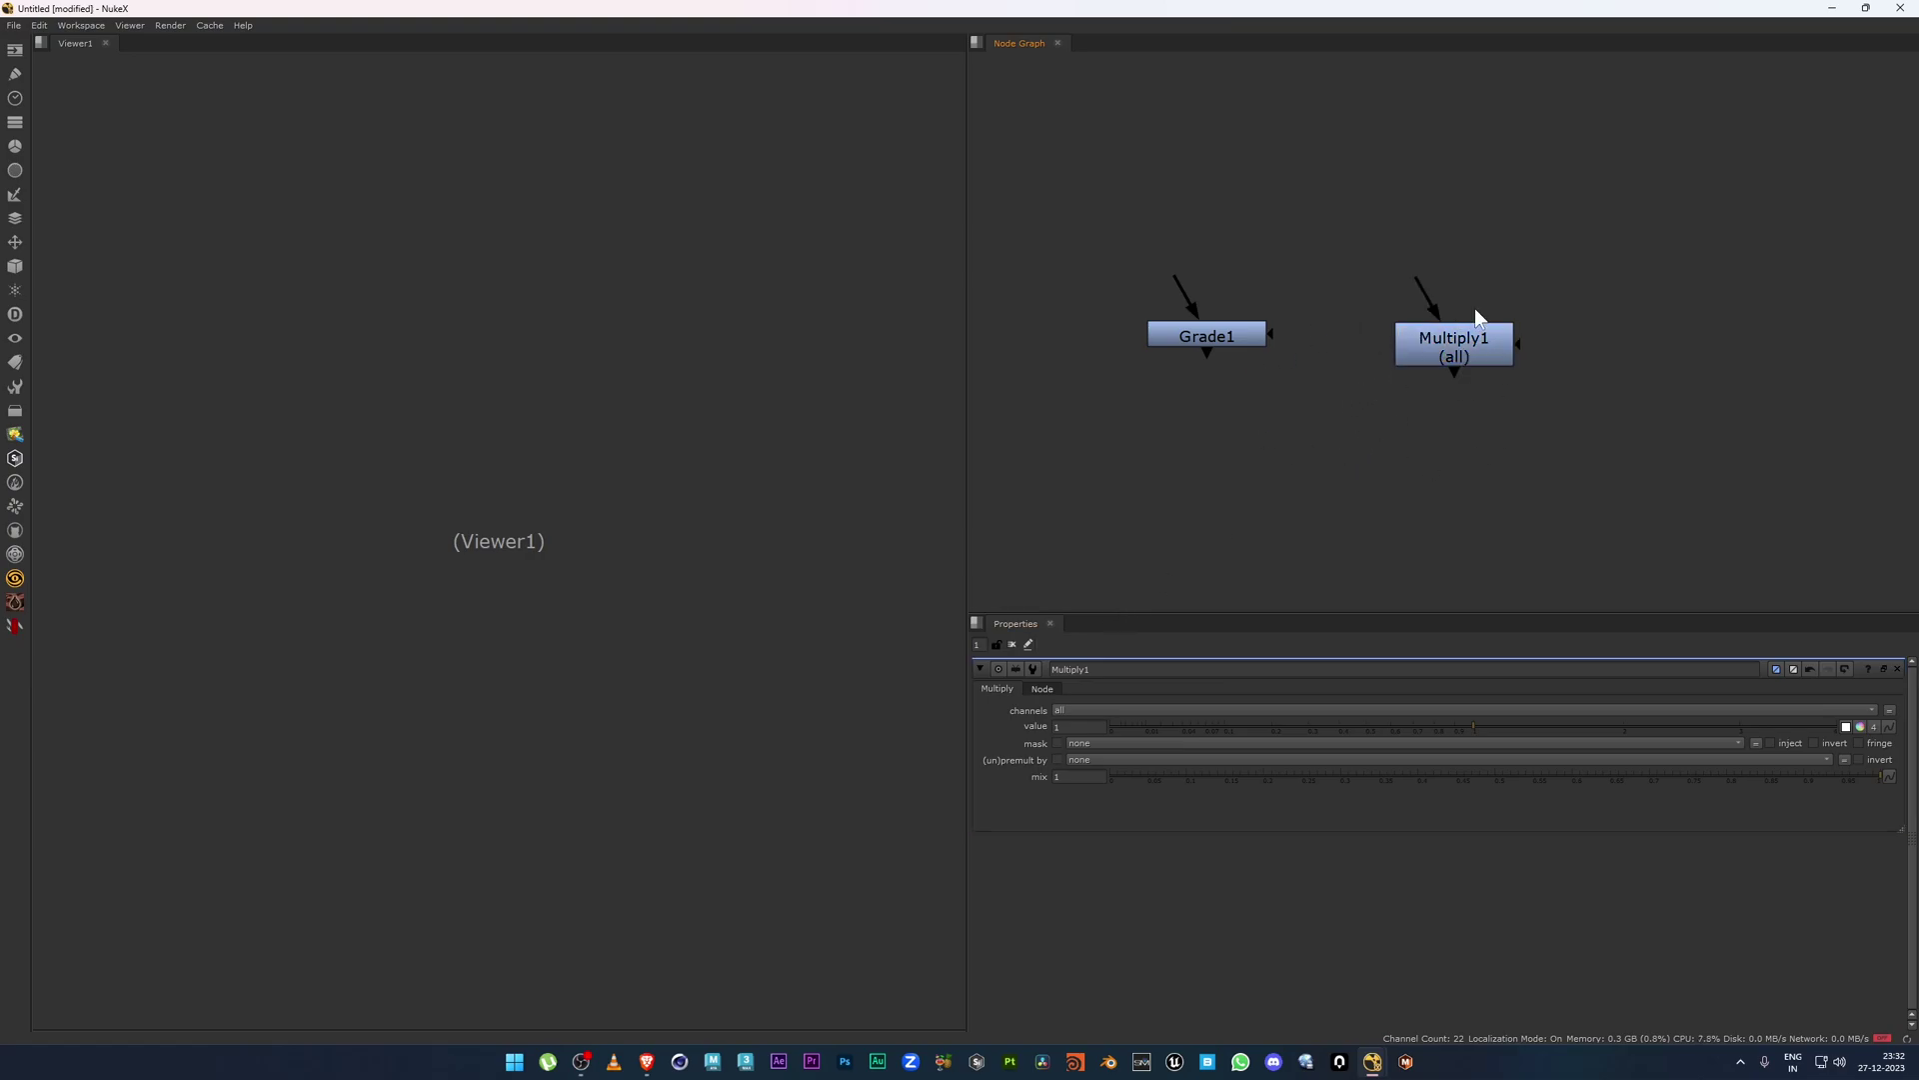
{"action": "middle_click_drag", "start_coordinate": [1459, 436], "coordinate": [1435, 434]}
{"action": "left_click_drag", "start_coordinate": [1418, 341], "coordinate": [1382, 333]}
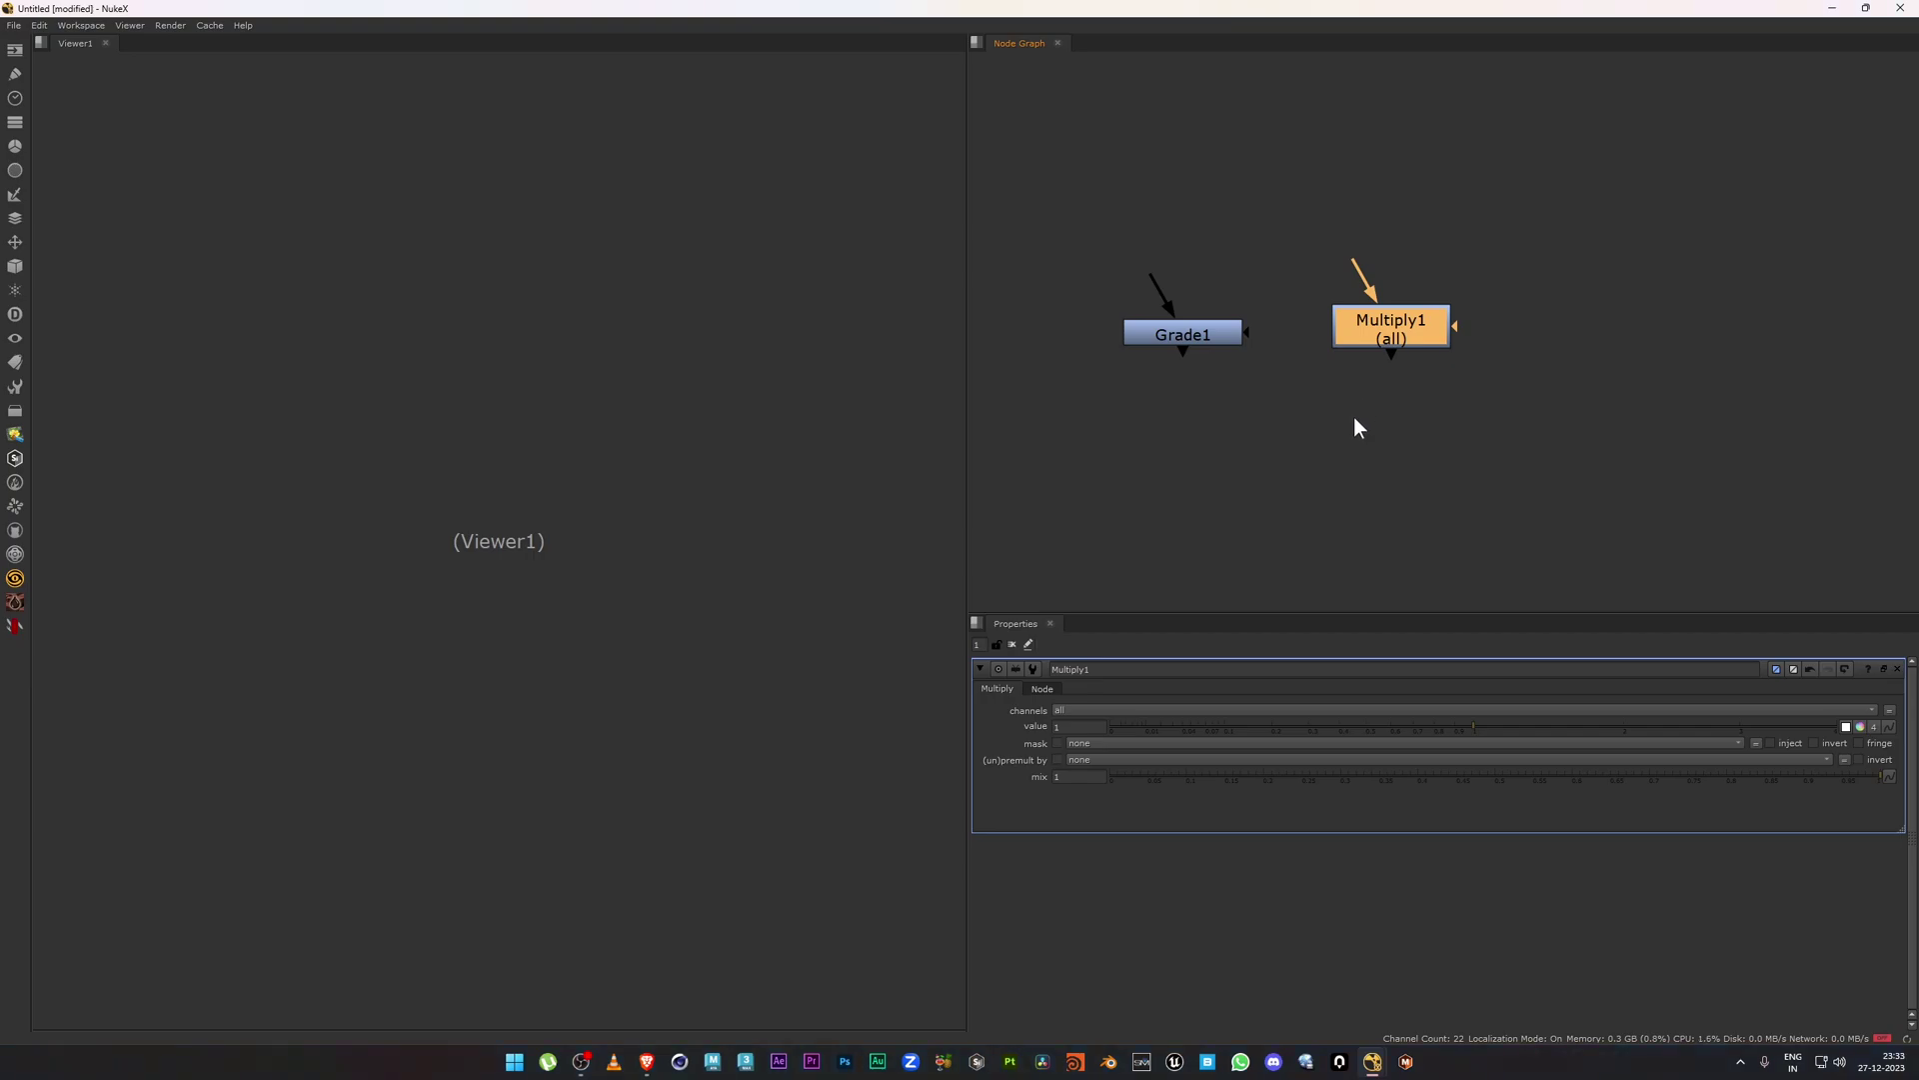
{"action": "left_click_drag", "start_coordinate": [1213, 339], "coordinate": [1219, 347]}
{"action": "left_click", "coordinate": [1260, 424]}
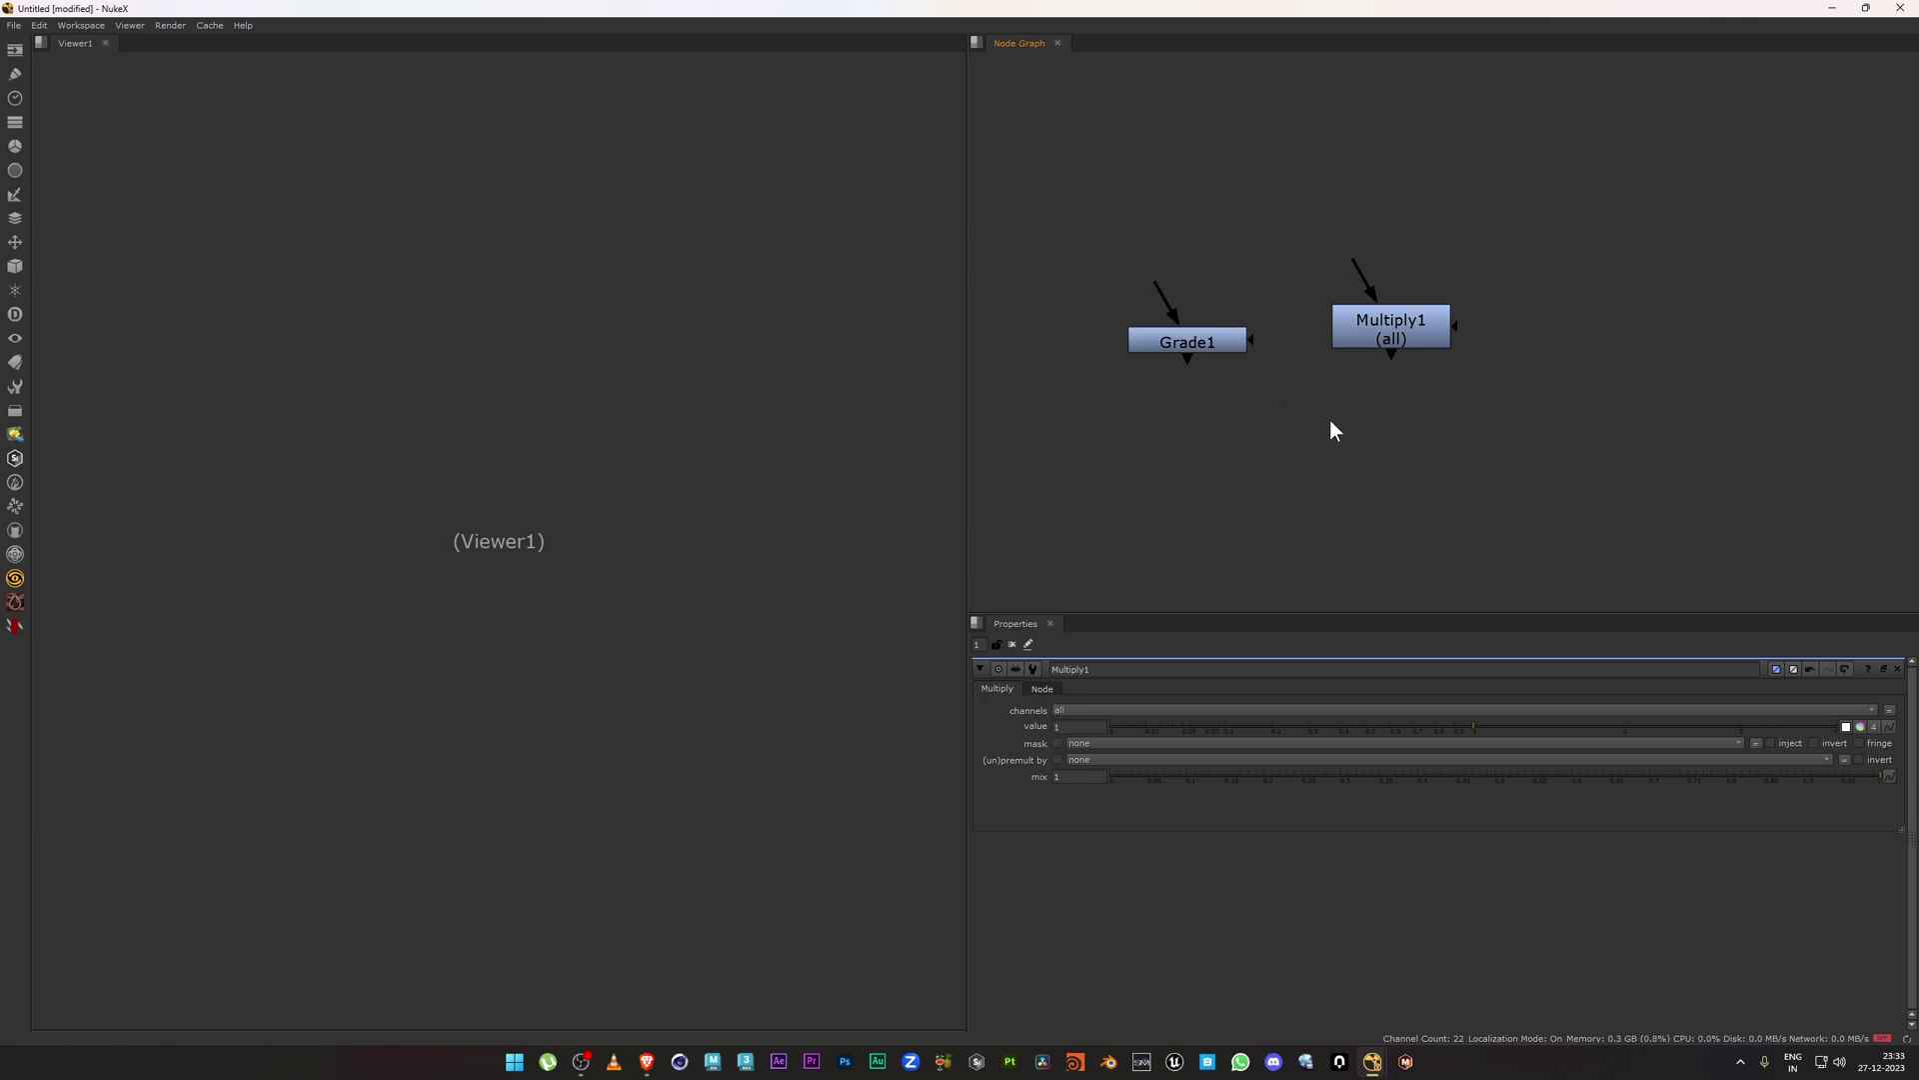
{"action": "left_click_drag", "start_coordinate": [1407, 337], "coordinate": [1403, 339]}
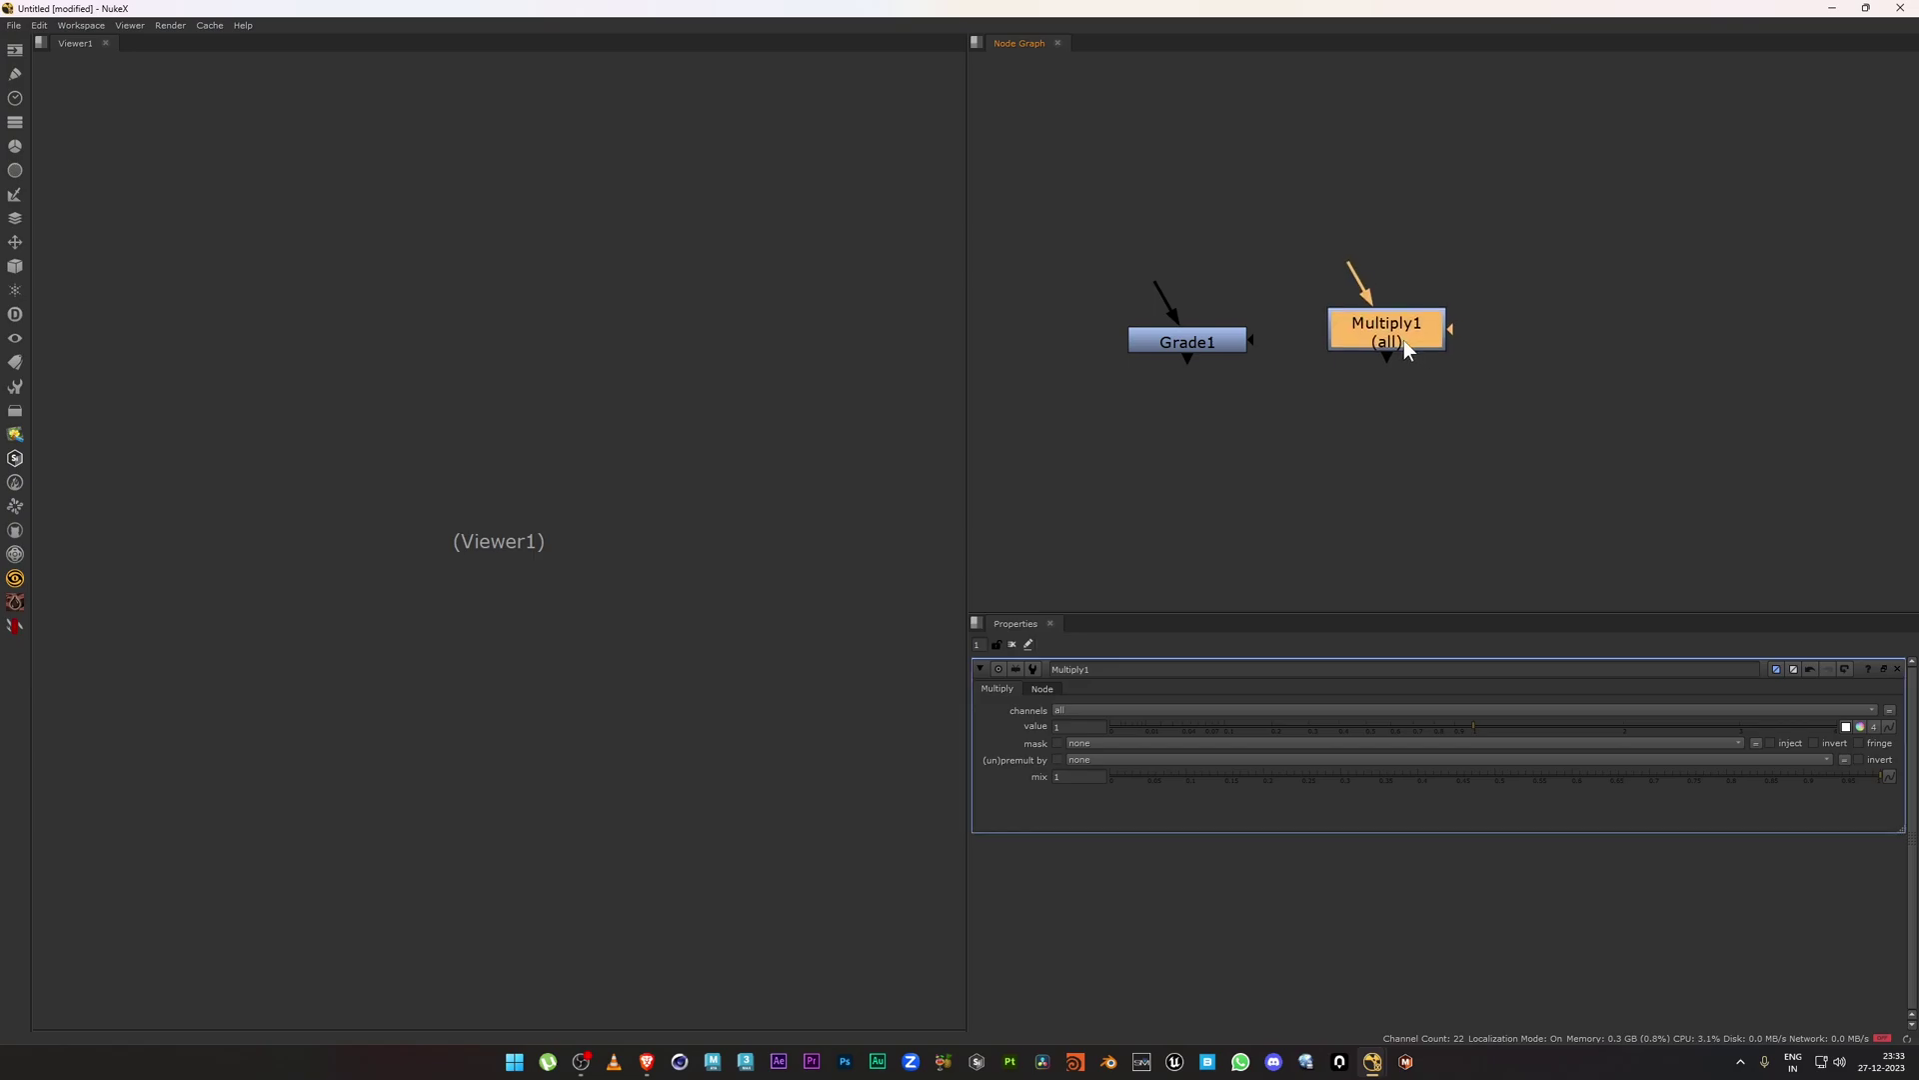
Set the Multiply node's value to 0.96.
{"action": "left_click", "coordinate": [1325, 230]}
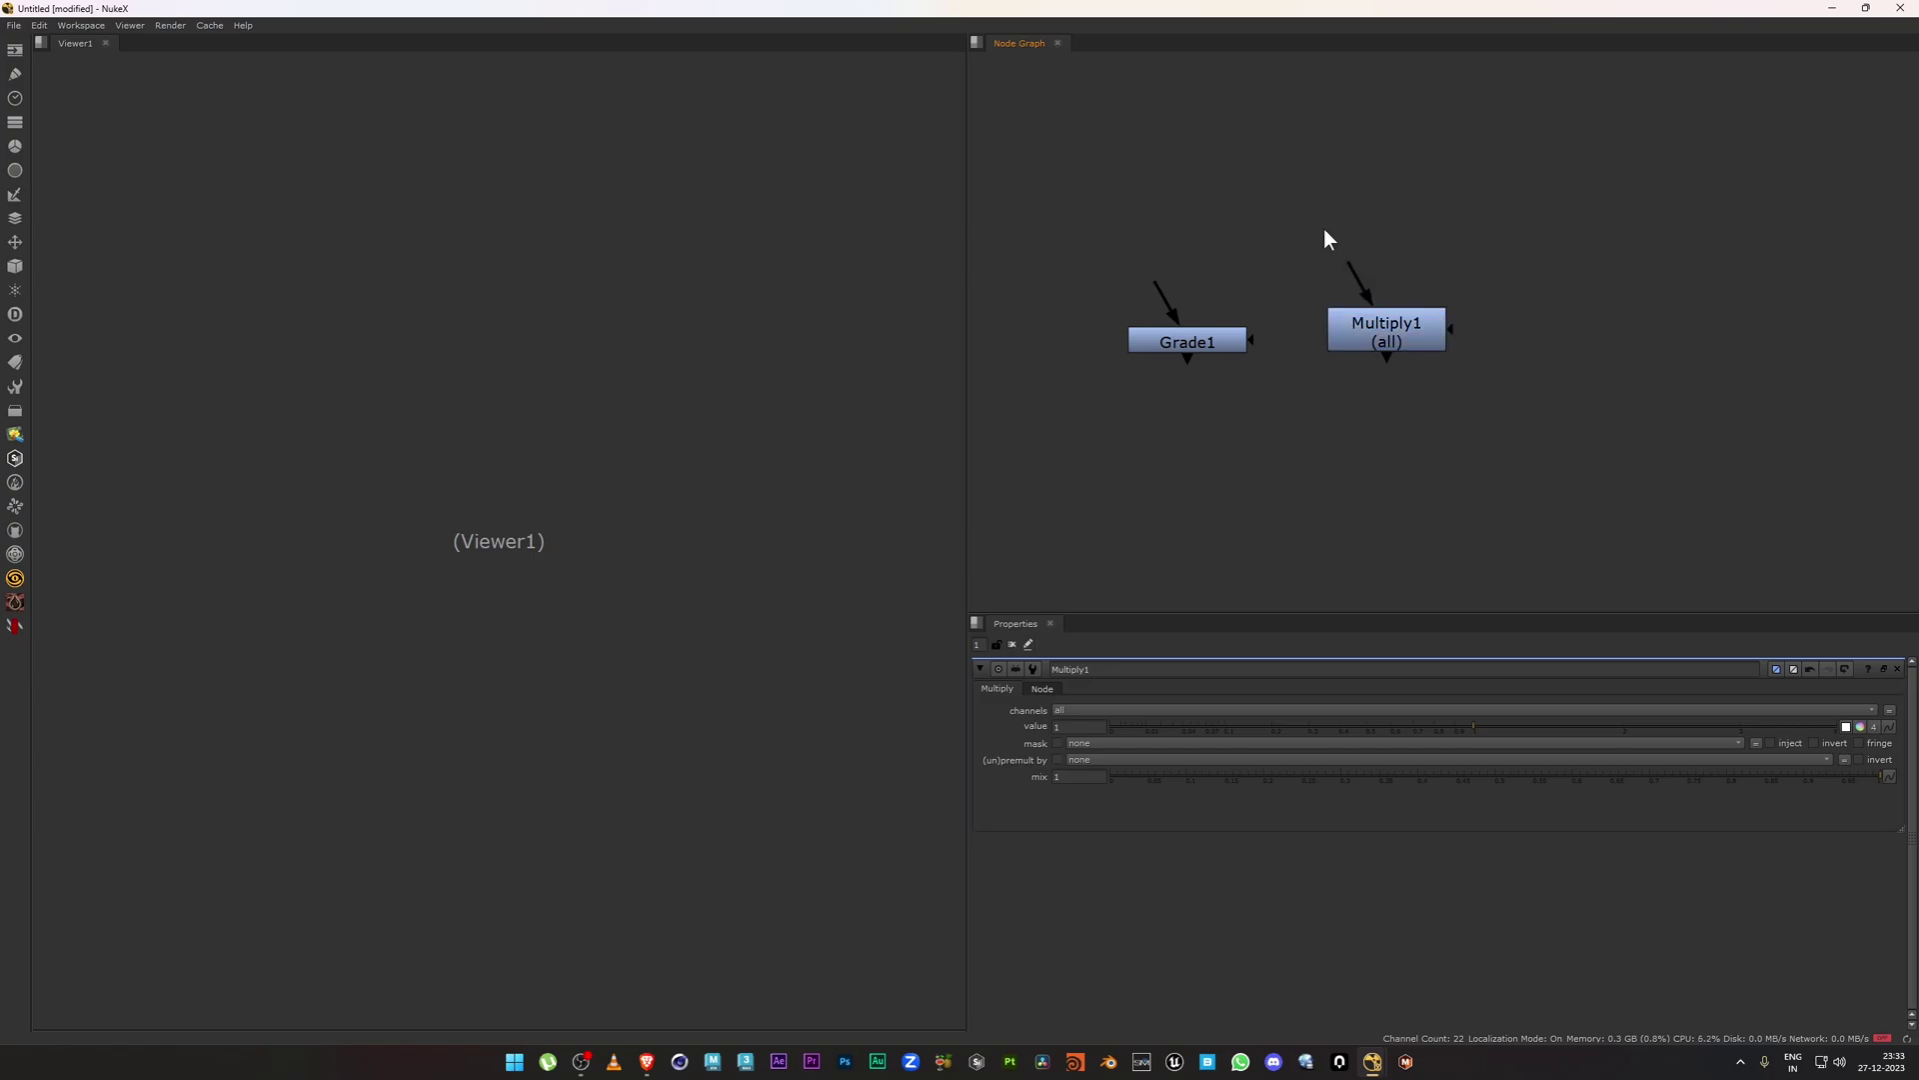
{"action": "left_click", "coordinate": [1399, 334]}
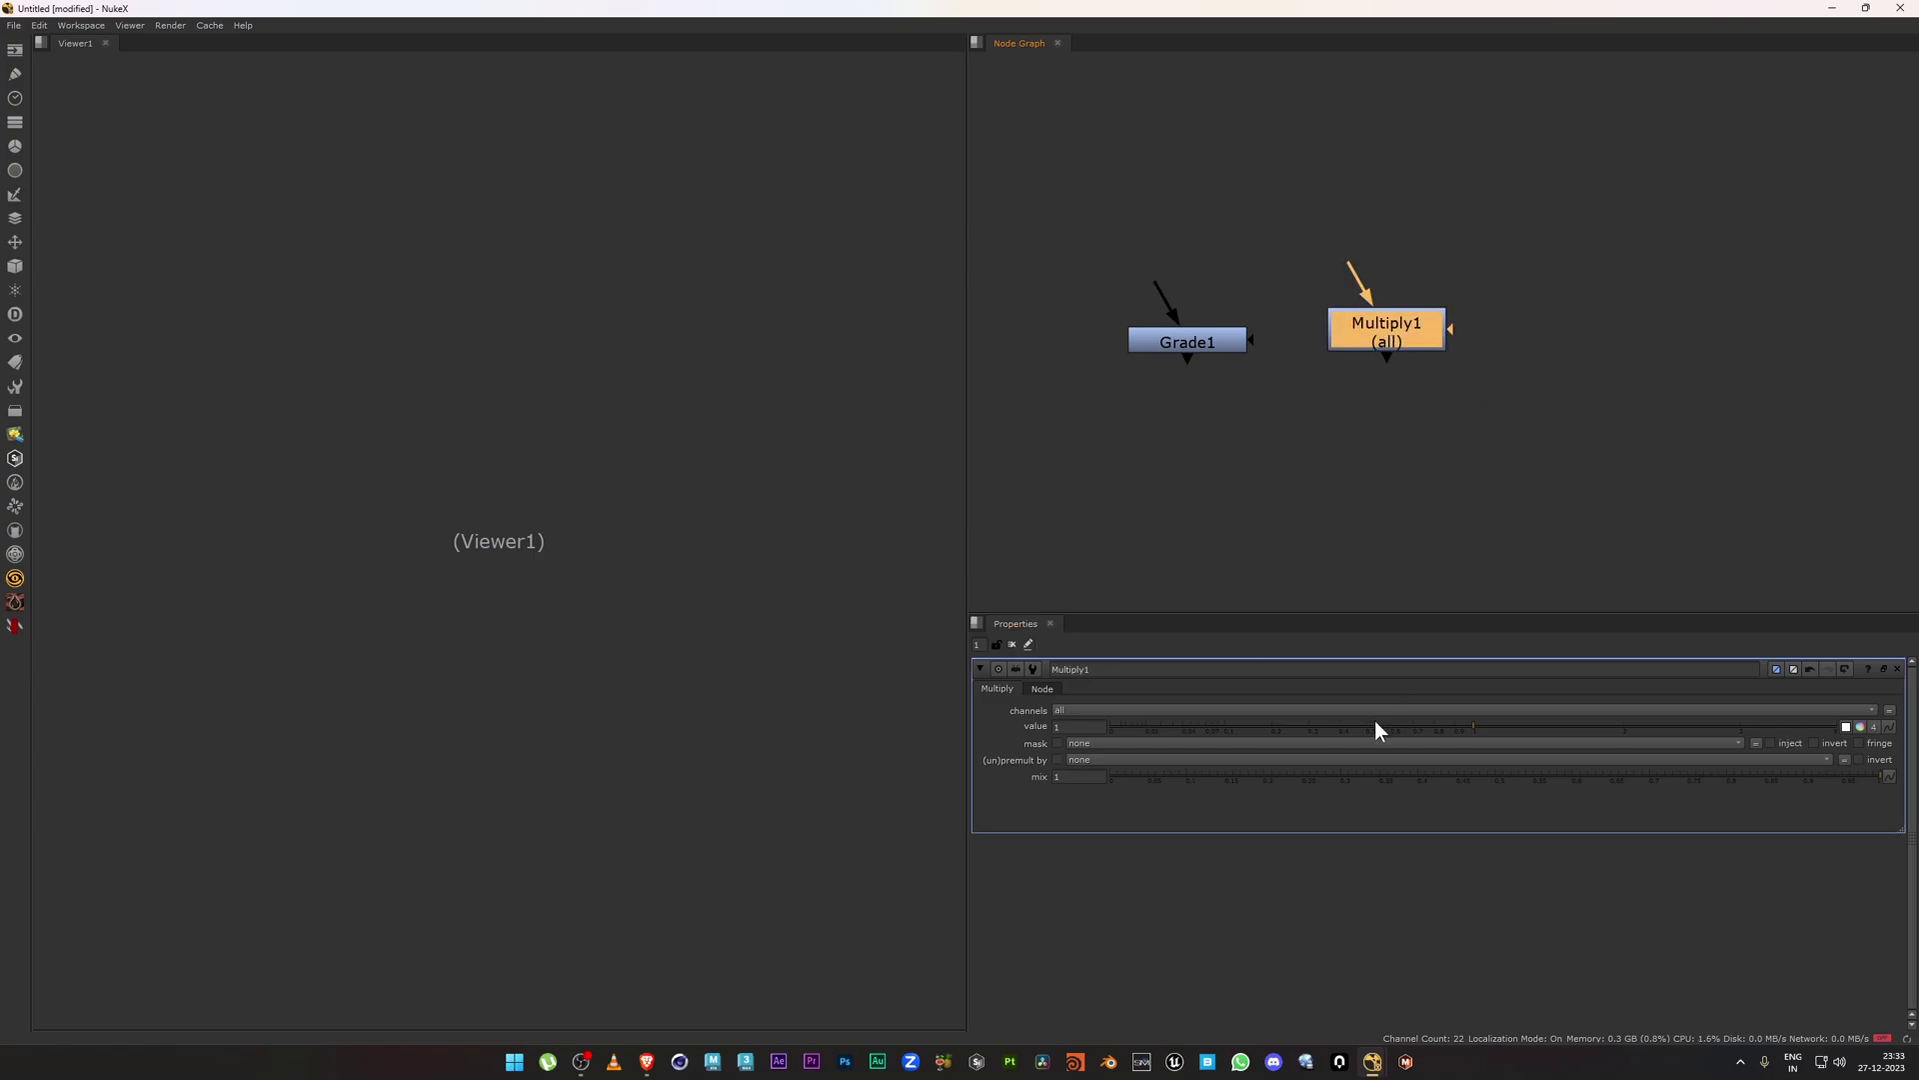
{"action": "left_click_drag", "start_coordinate": [1376, 719], "coordinate": [1484, 726]}
Examine the Grade node's properties.
{"action": "left_click", "coordinate": [1195, 345]}
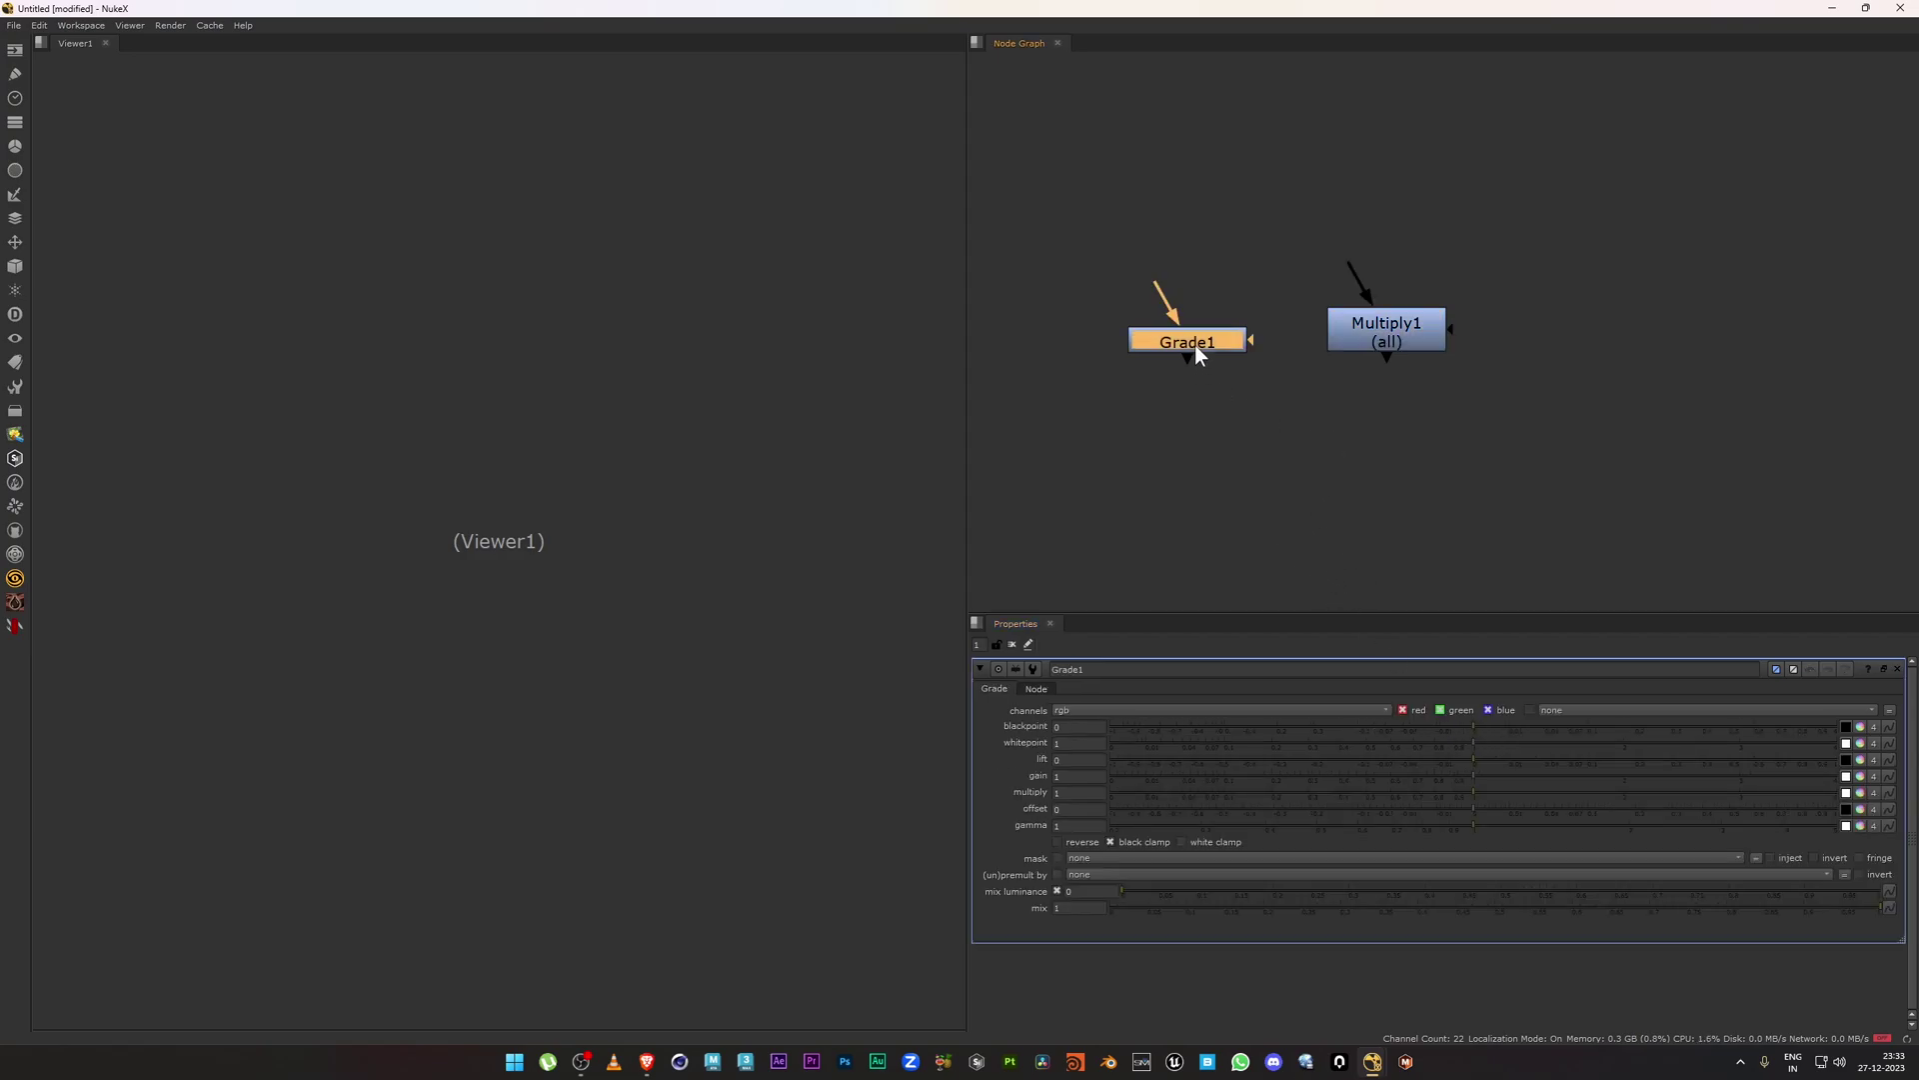
{"action": "middle_click_drag", "start_coordinate": [1140, 426], "coordinate": [1187, 407]}
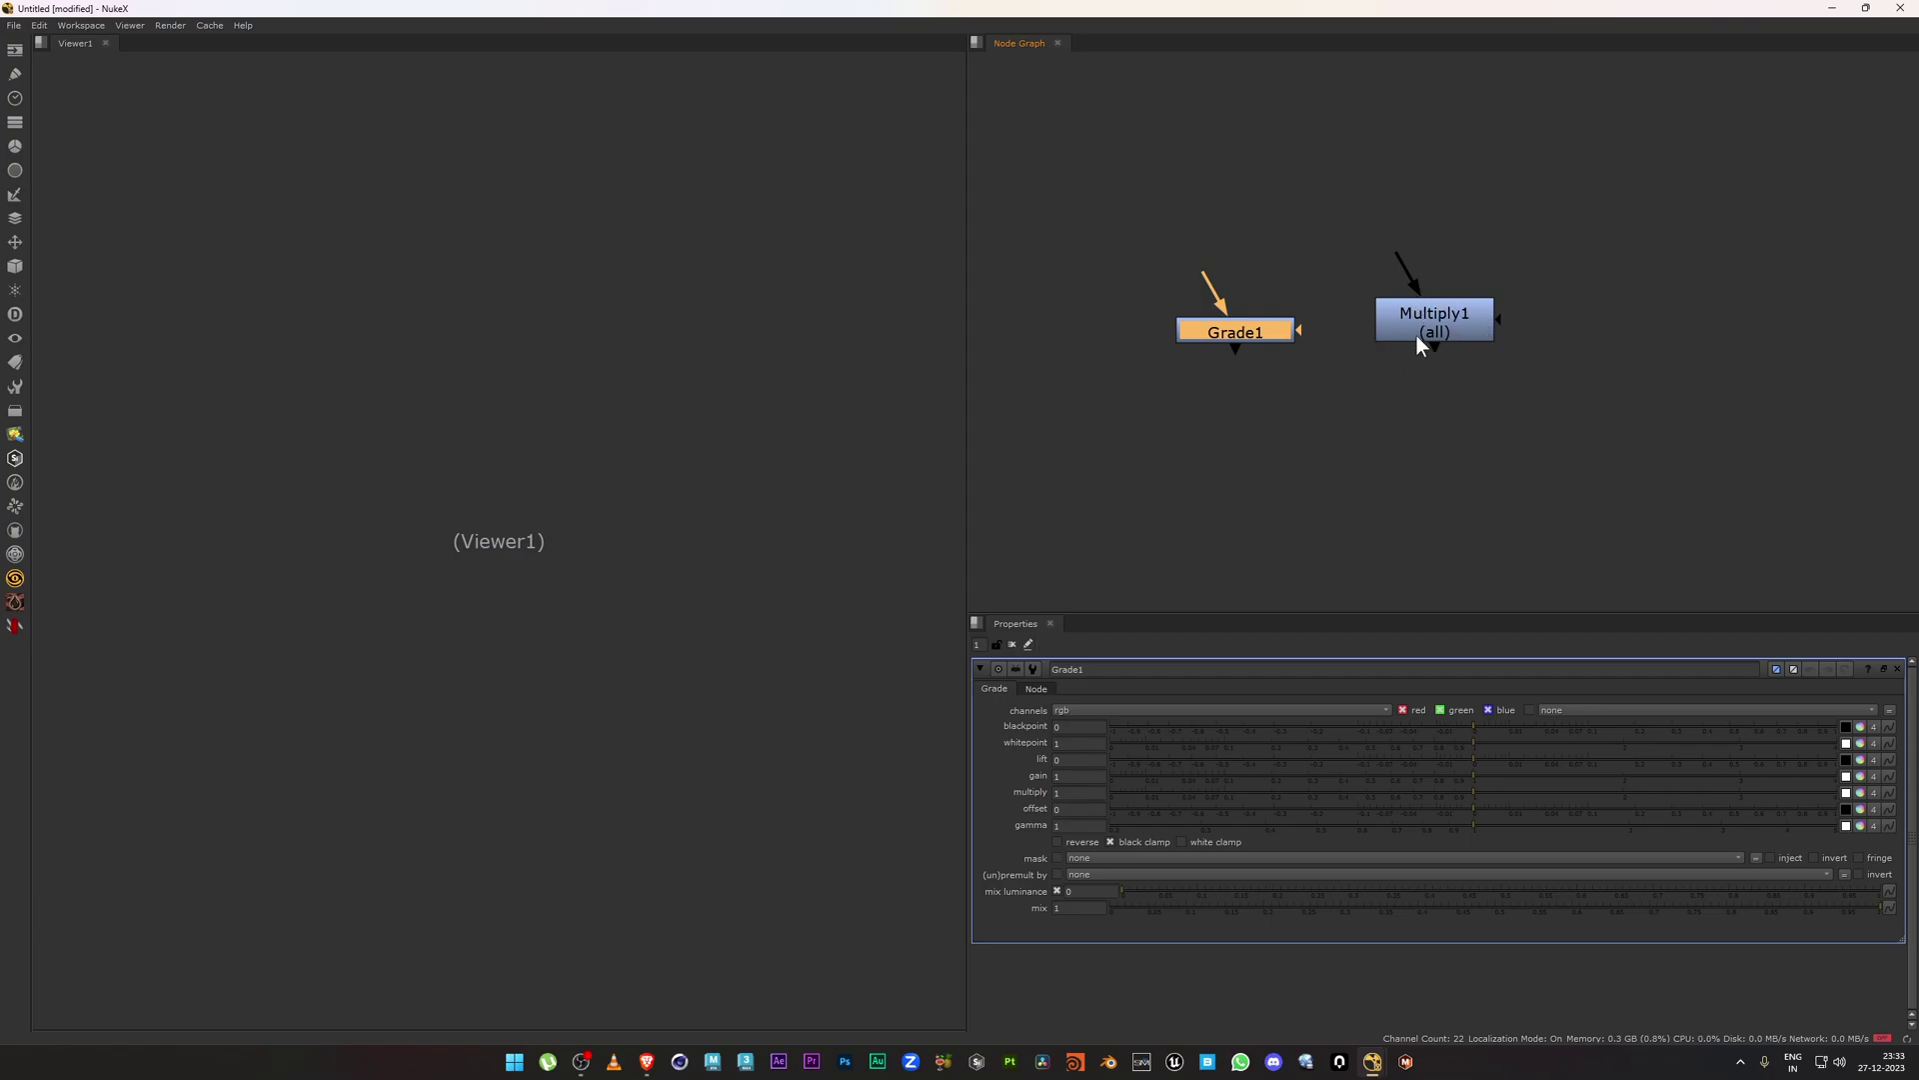
{"action": "left_click", "coordinate": [1366, 304]}
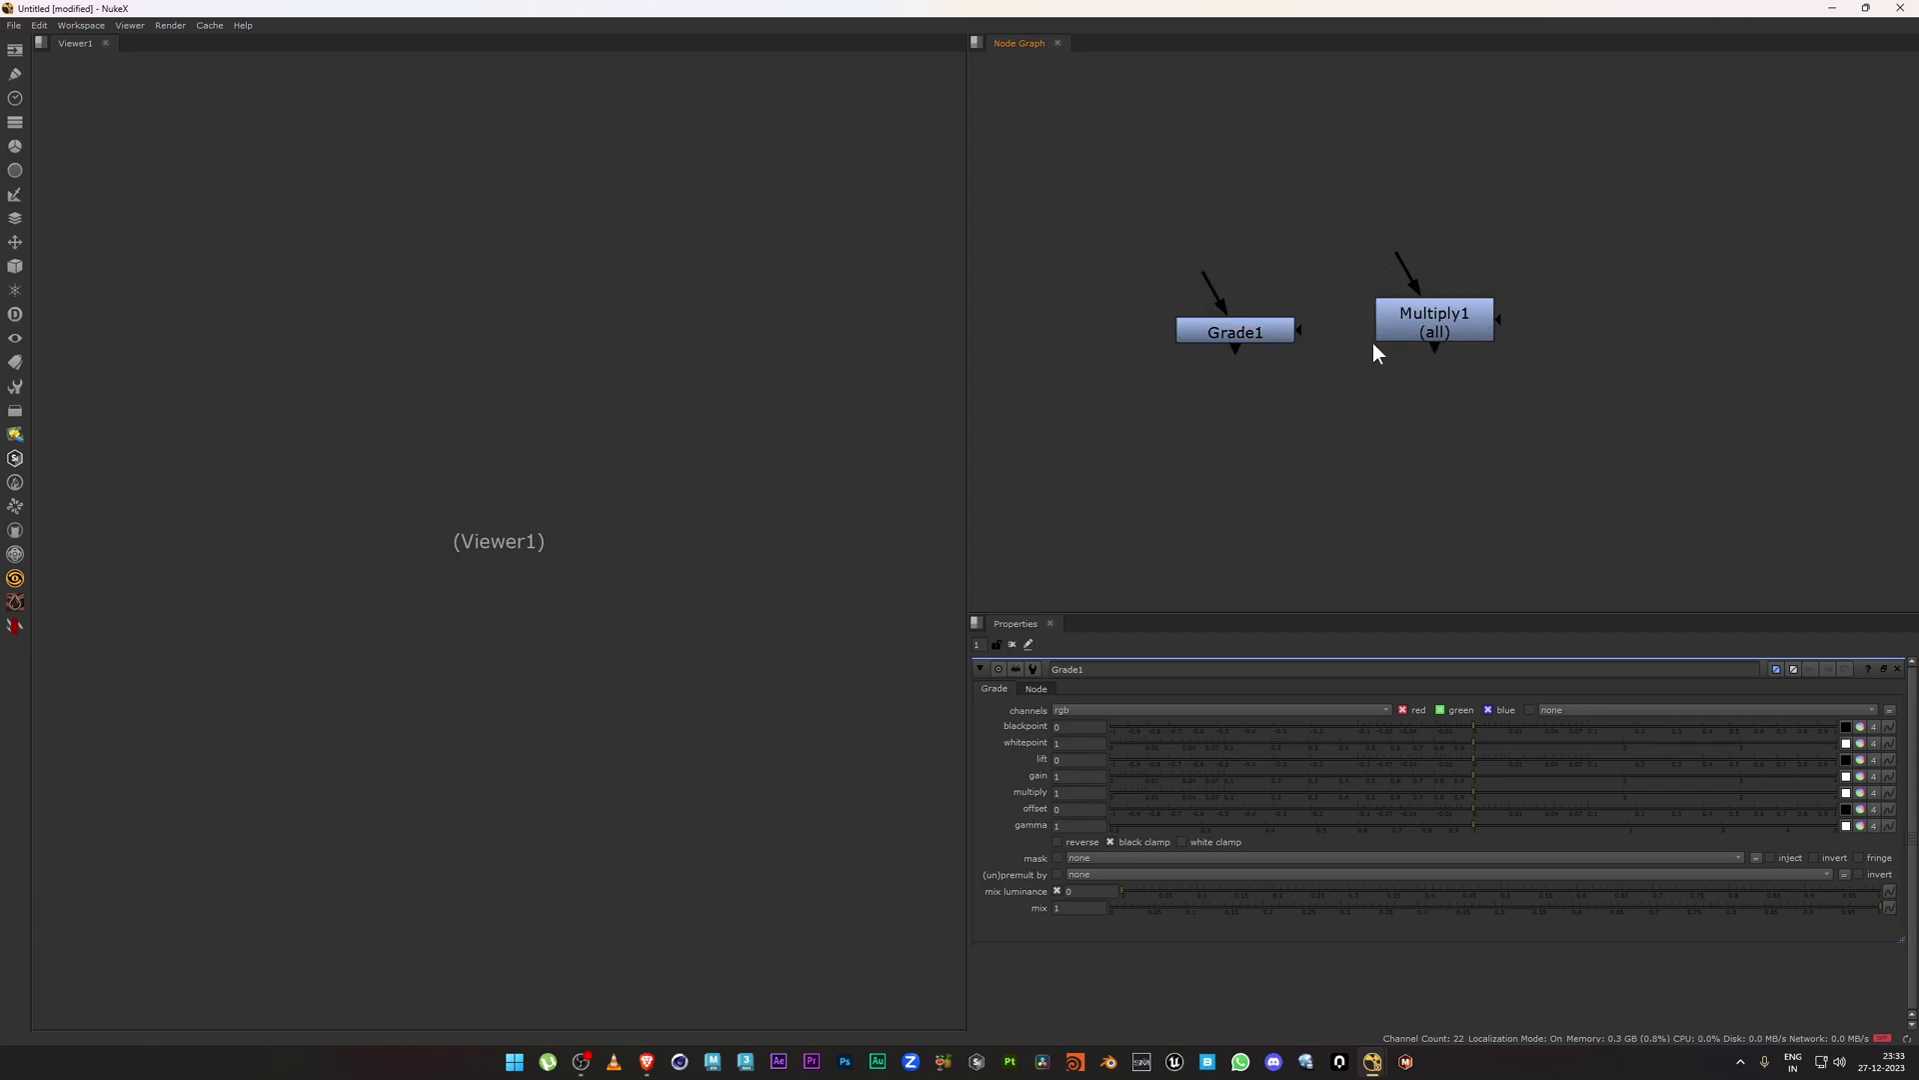
Enlarge the Multiply node's properties and enter the expression [value value] as its label.
{"action": "left_click", "coordinate": [1428, 338]}
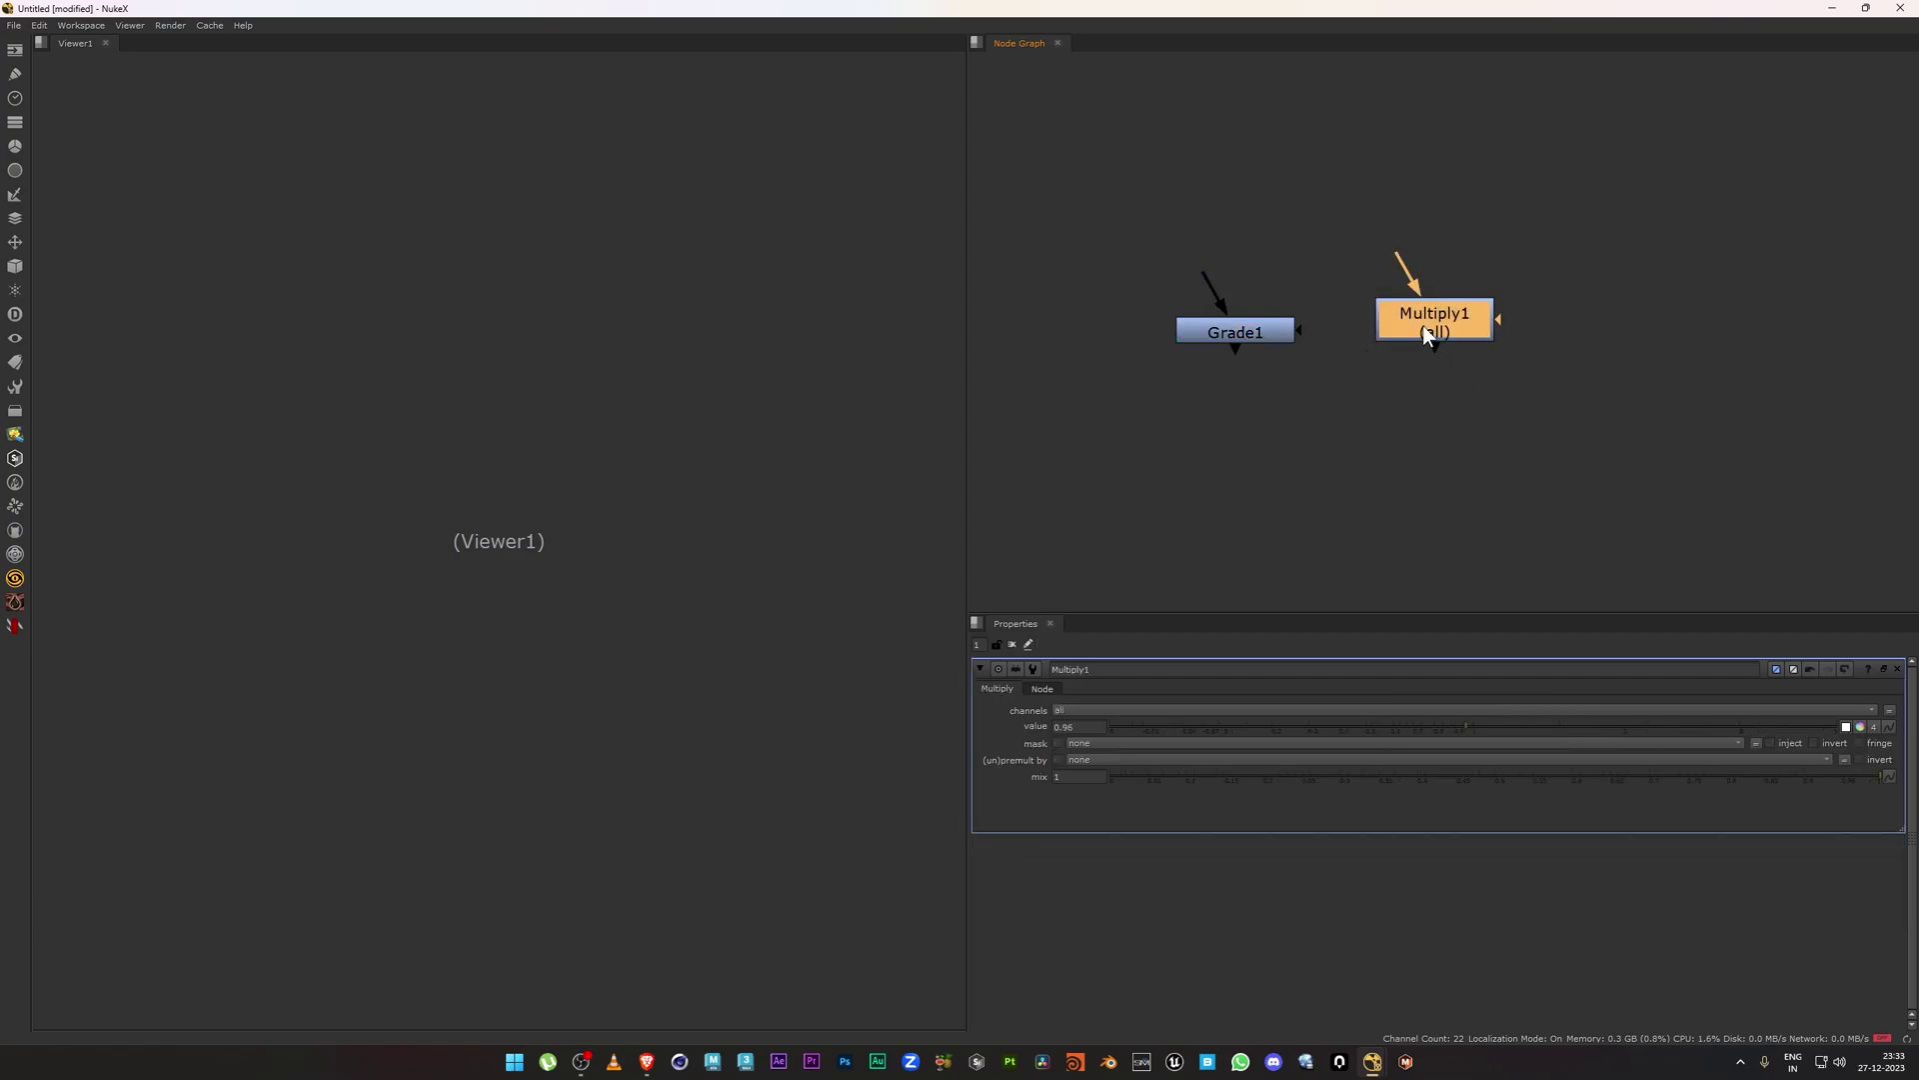
{"action": "left_click", "coordinate": [1041, 691]}
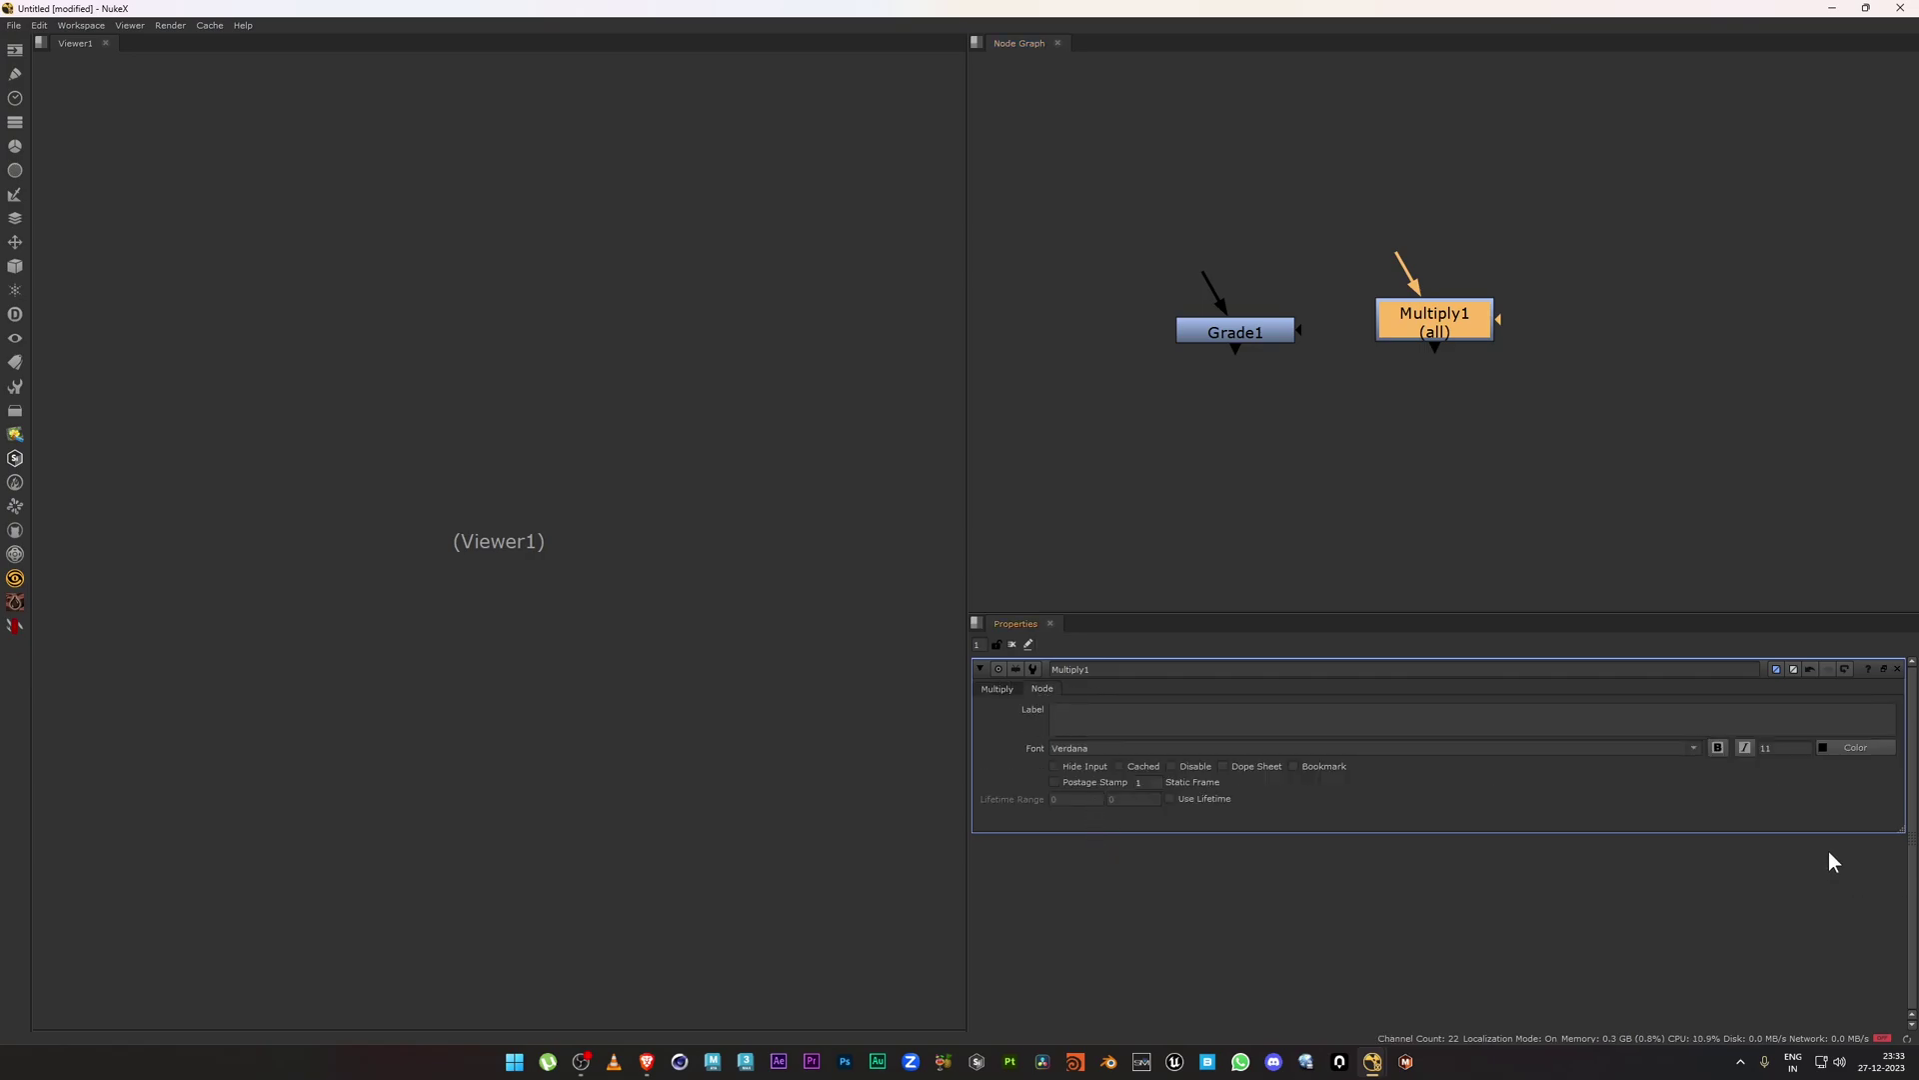
{"action": "left_click_drag", "start_coordinate": [1899, 833], "coordinate": [1904, 925]}
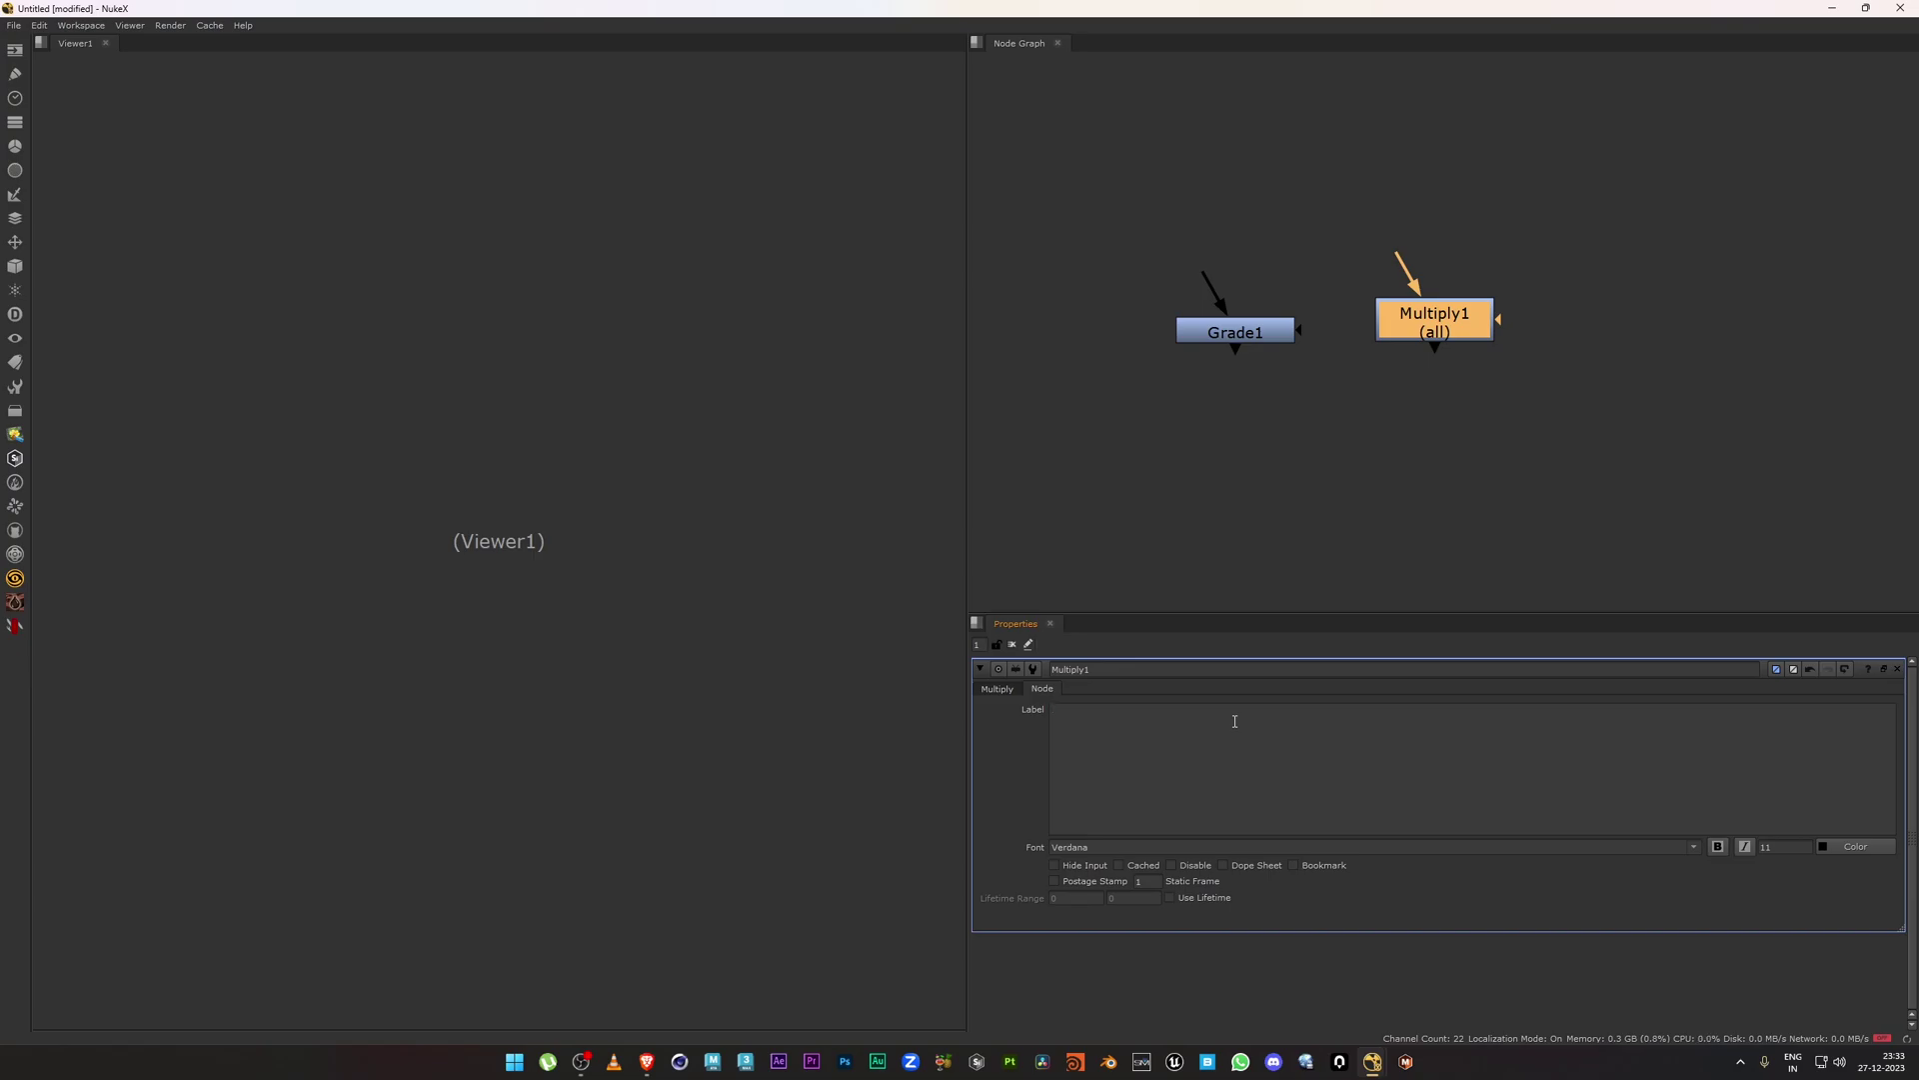
{"action": "left_click", "coordinate": [1235, 721]}
{"action": "type", "text": "["}
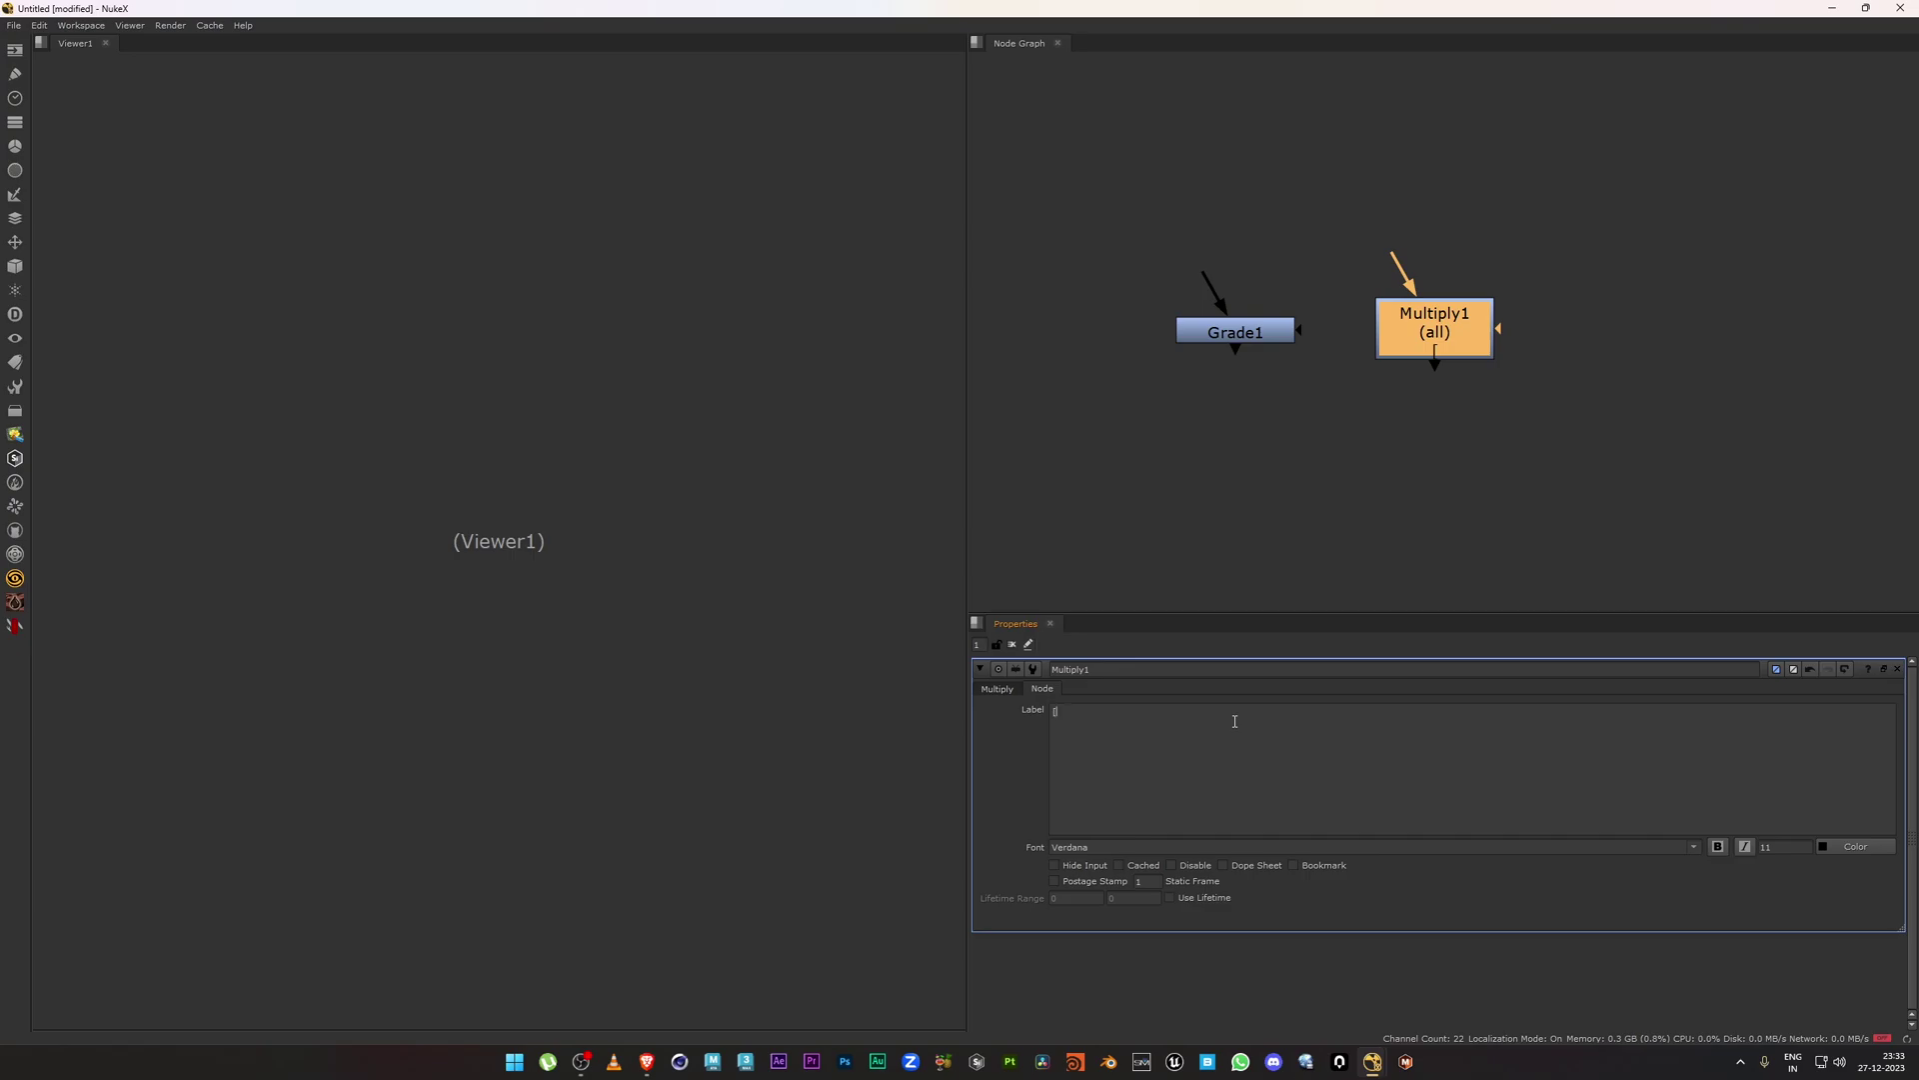
{"action": "type", "text": "value value]"}
{"action": "left_click", "coordinate": [1381, 490]}
{"action": "scroll", "coordinate": [1396, 390], "scroll_direction": "up", "scroll_amount": 5}
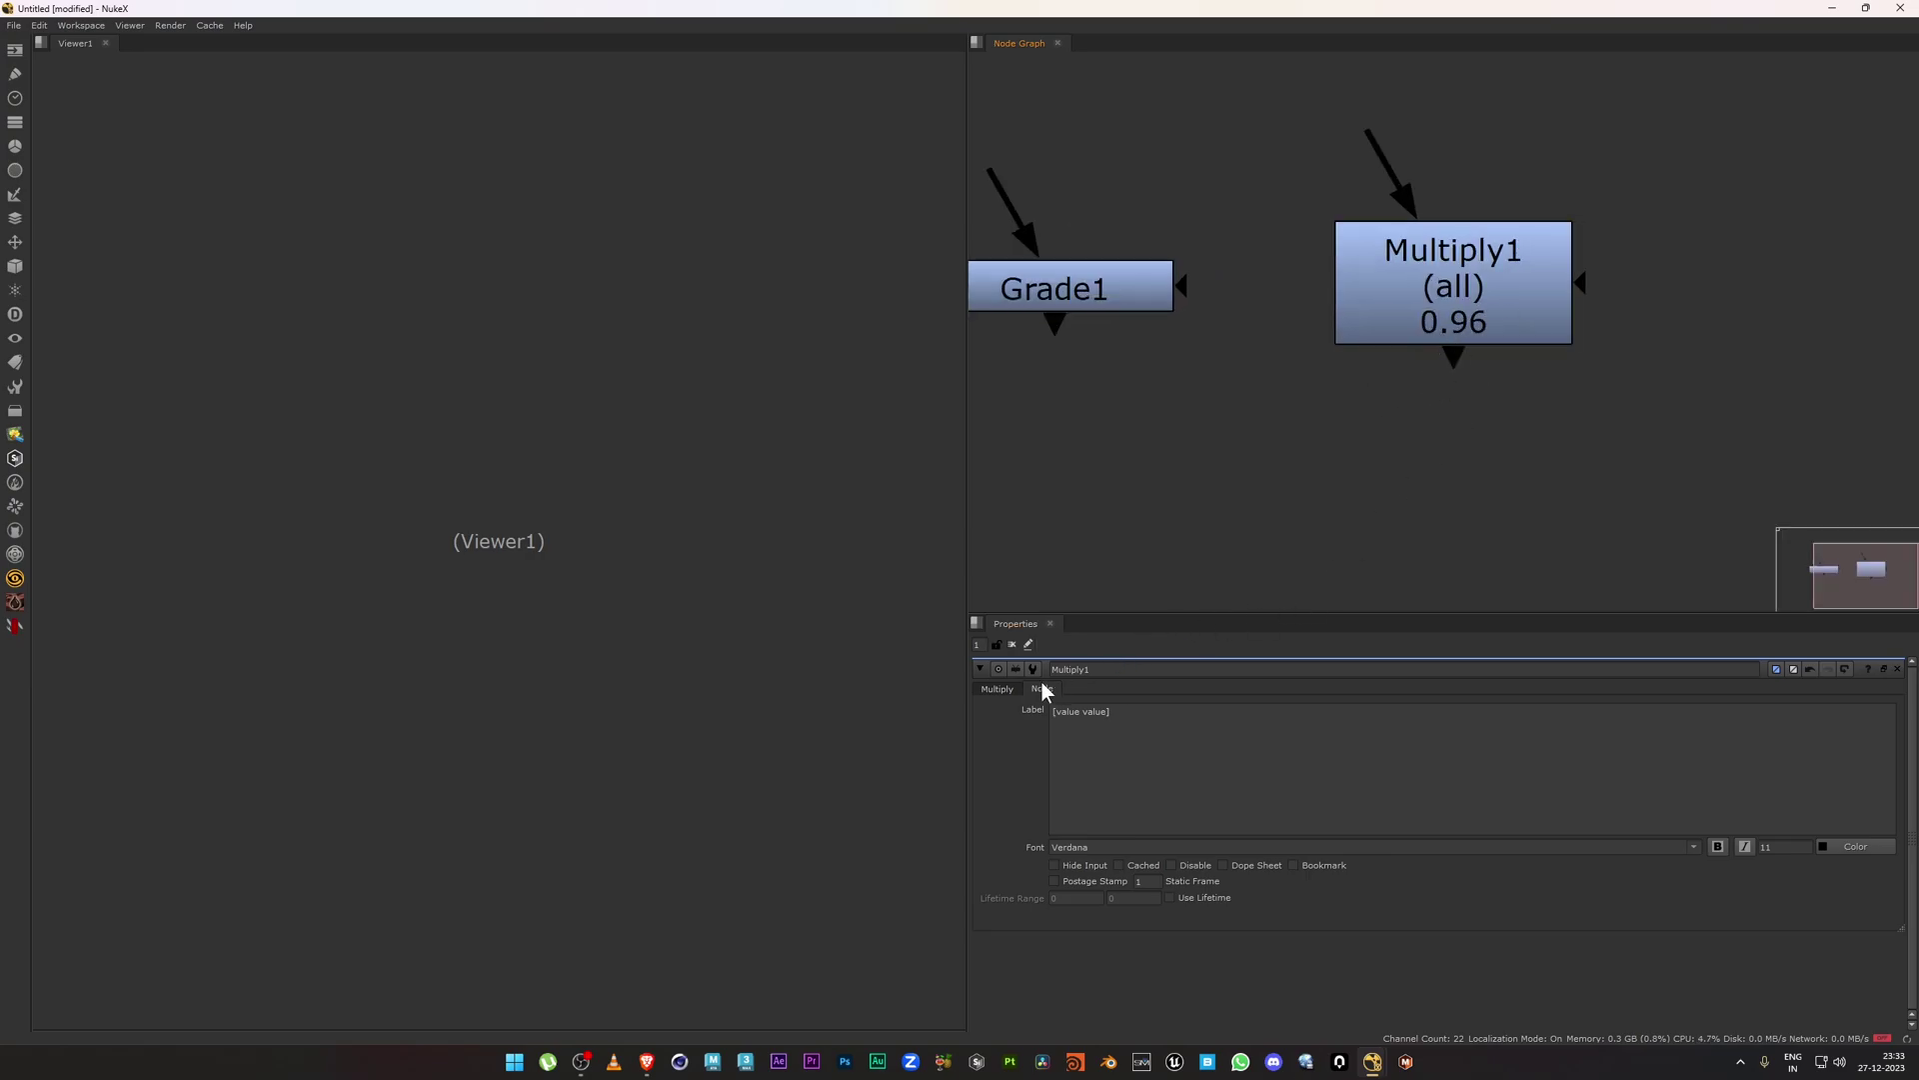
Set the Multiply node's value to 0.755.
{"action": "left_click", "coordinate": [1005, 690]}
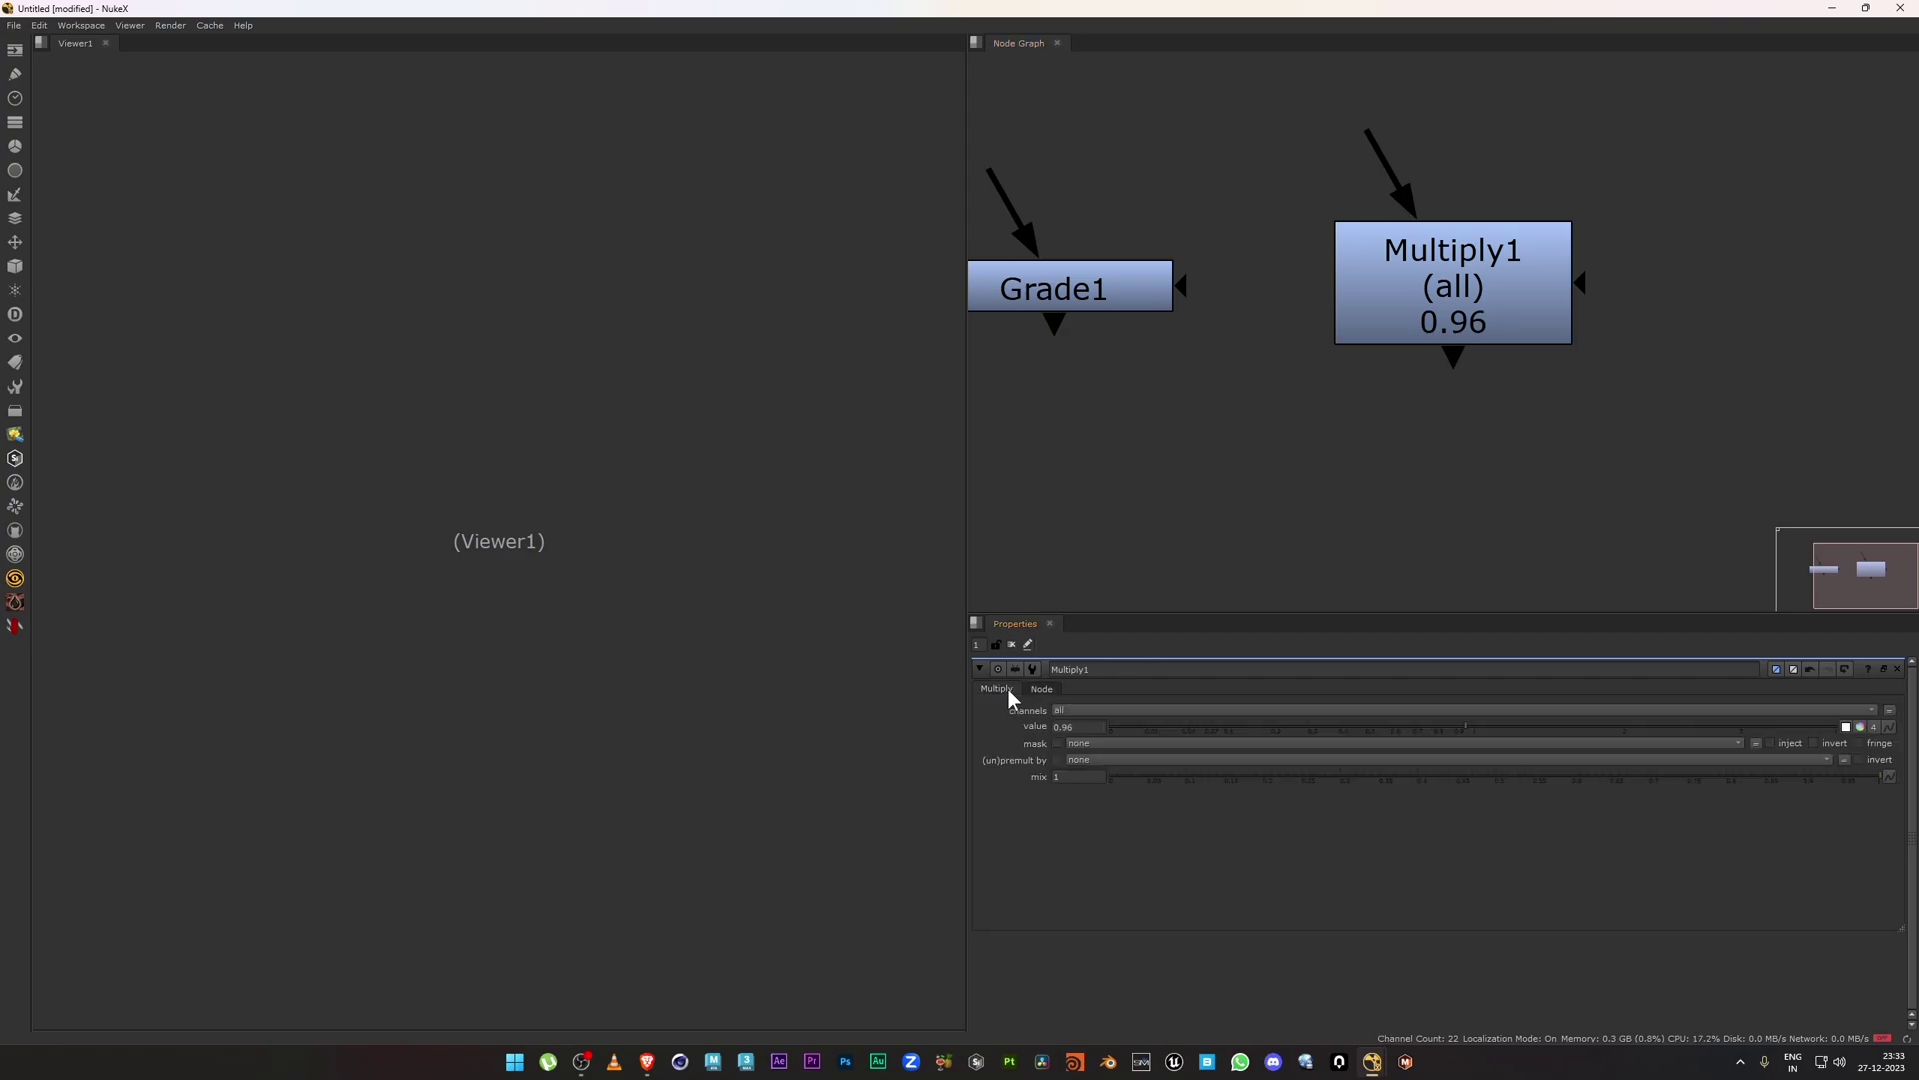
{"action": "double_click", "coordinate": [1064, 727]}
{"action": "left_click_drag", "start_coordinate": [1472, 728], "coordinate": [1426, 728]}
Examine the Multiply node's label expression and the name of the value parameter it refers to.
{"action": "left_click", "coordinate": [1045, 689]}
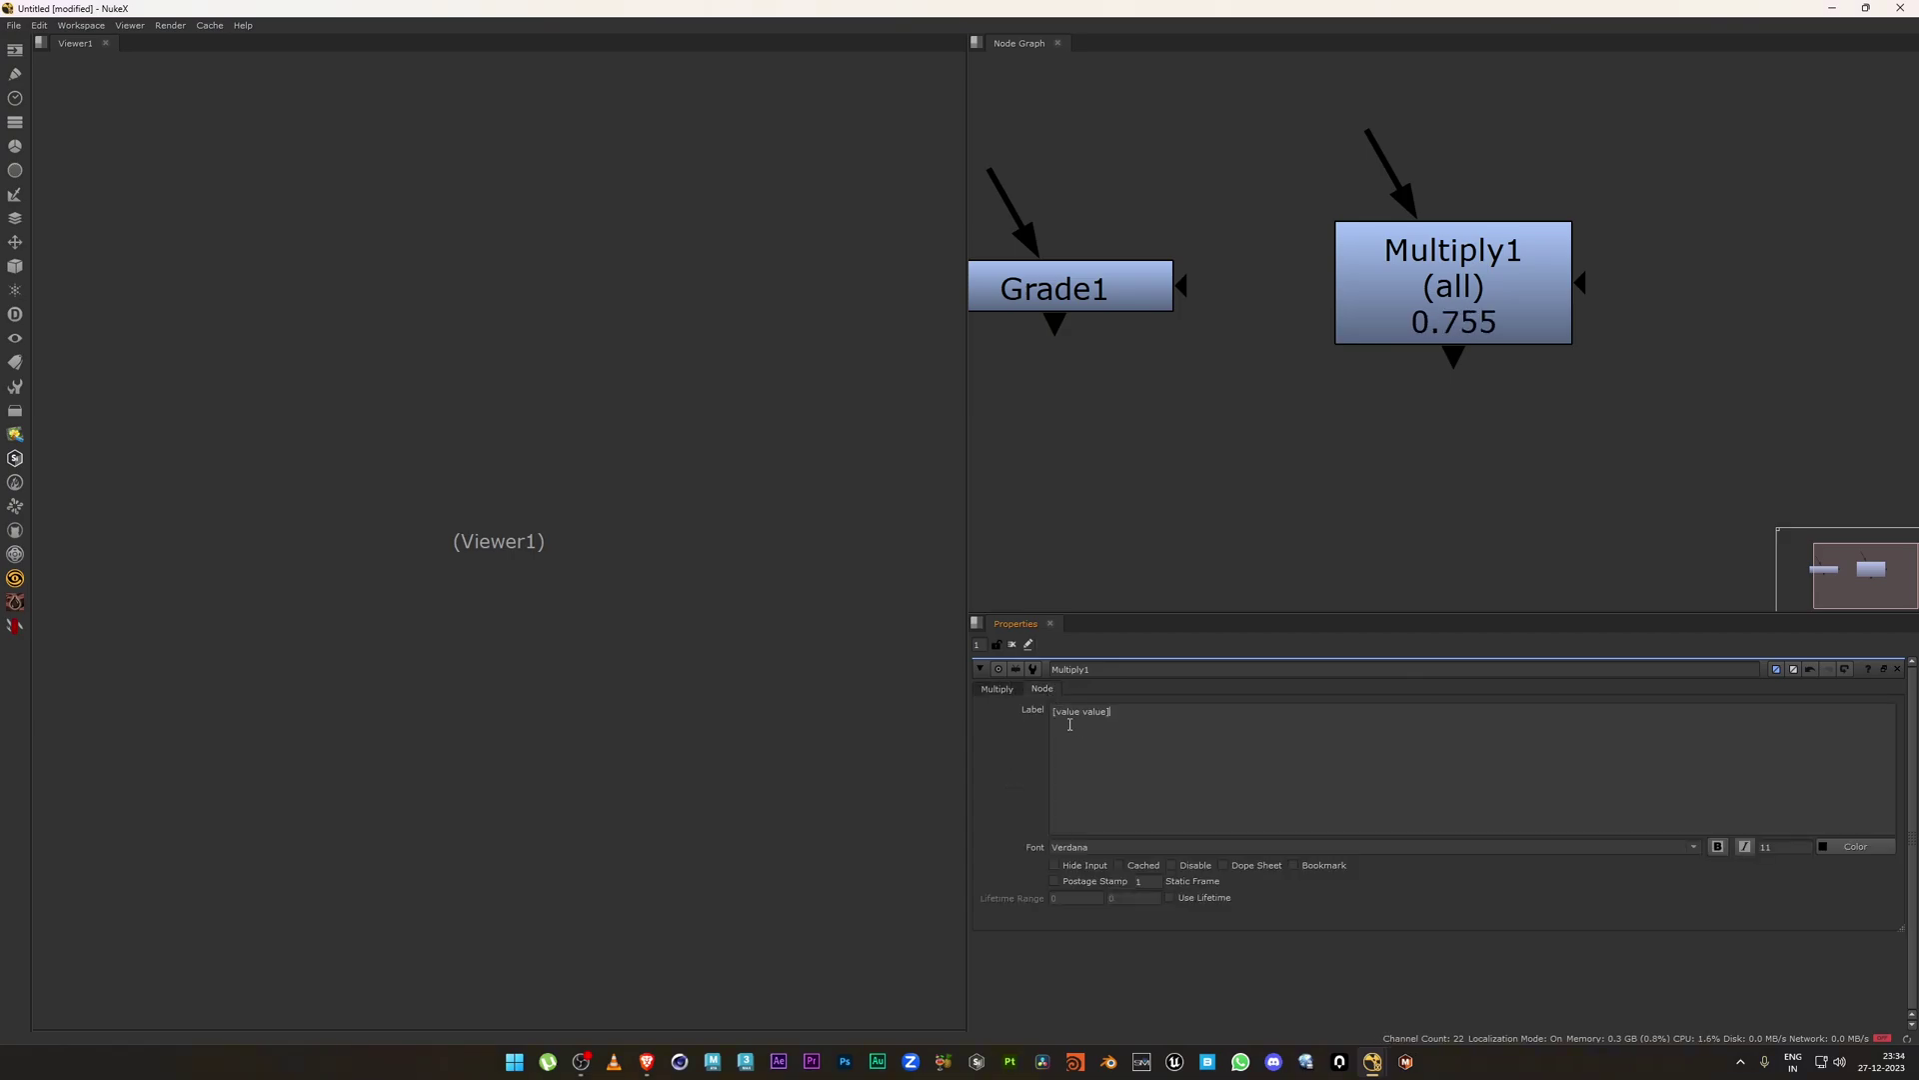
{"action": "left_click_drag", "start_coordinate": [1055, 716], "coordinate": [1101, 713]}
{"action": "left_click", "coordinate": [997, 689]}
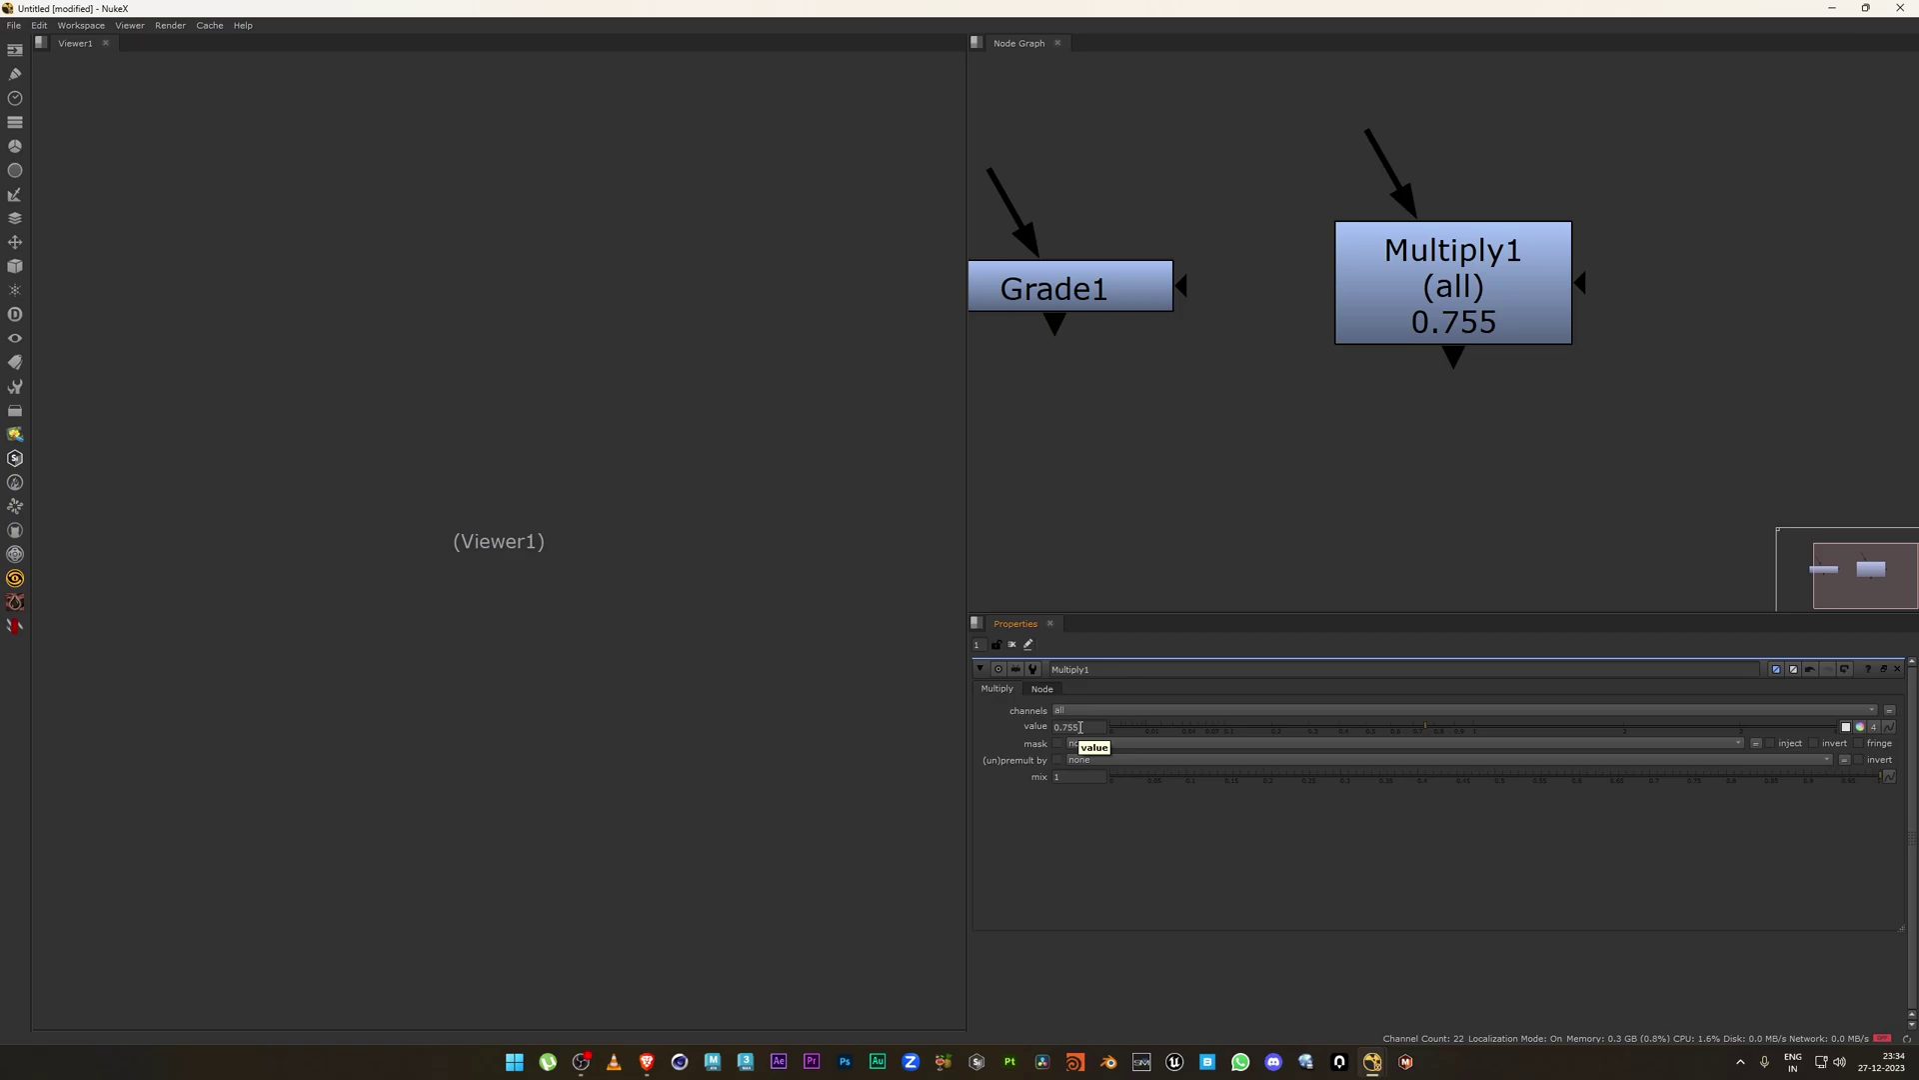
Prefix the Multiply node's label expression with a name so it reads value : [value value].
{"action": "left_click", "coordinate": [1045, 690]}
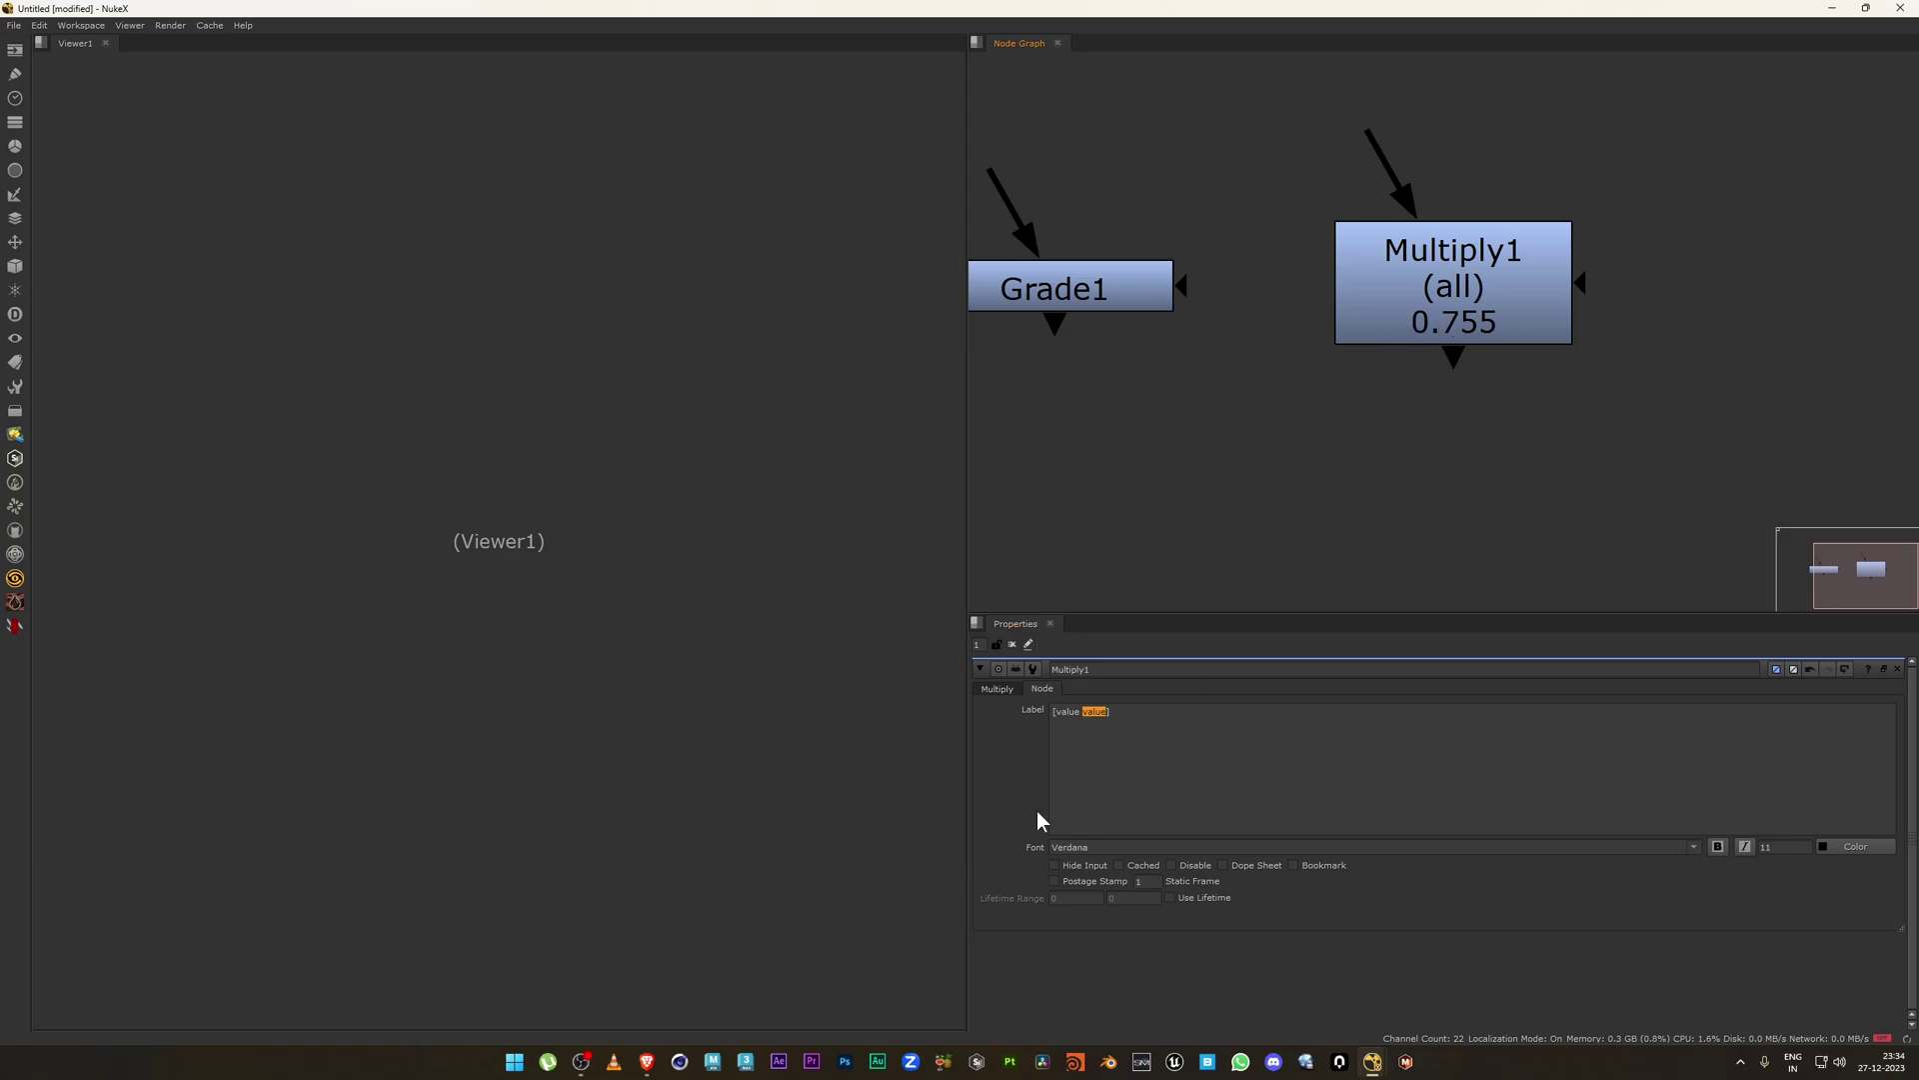
{"action": "left_click", "coordinate": [1071, 730]}
{"action": "type", "text": "value"}
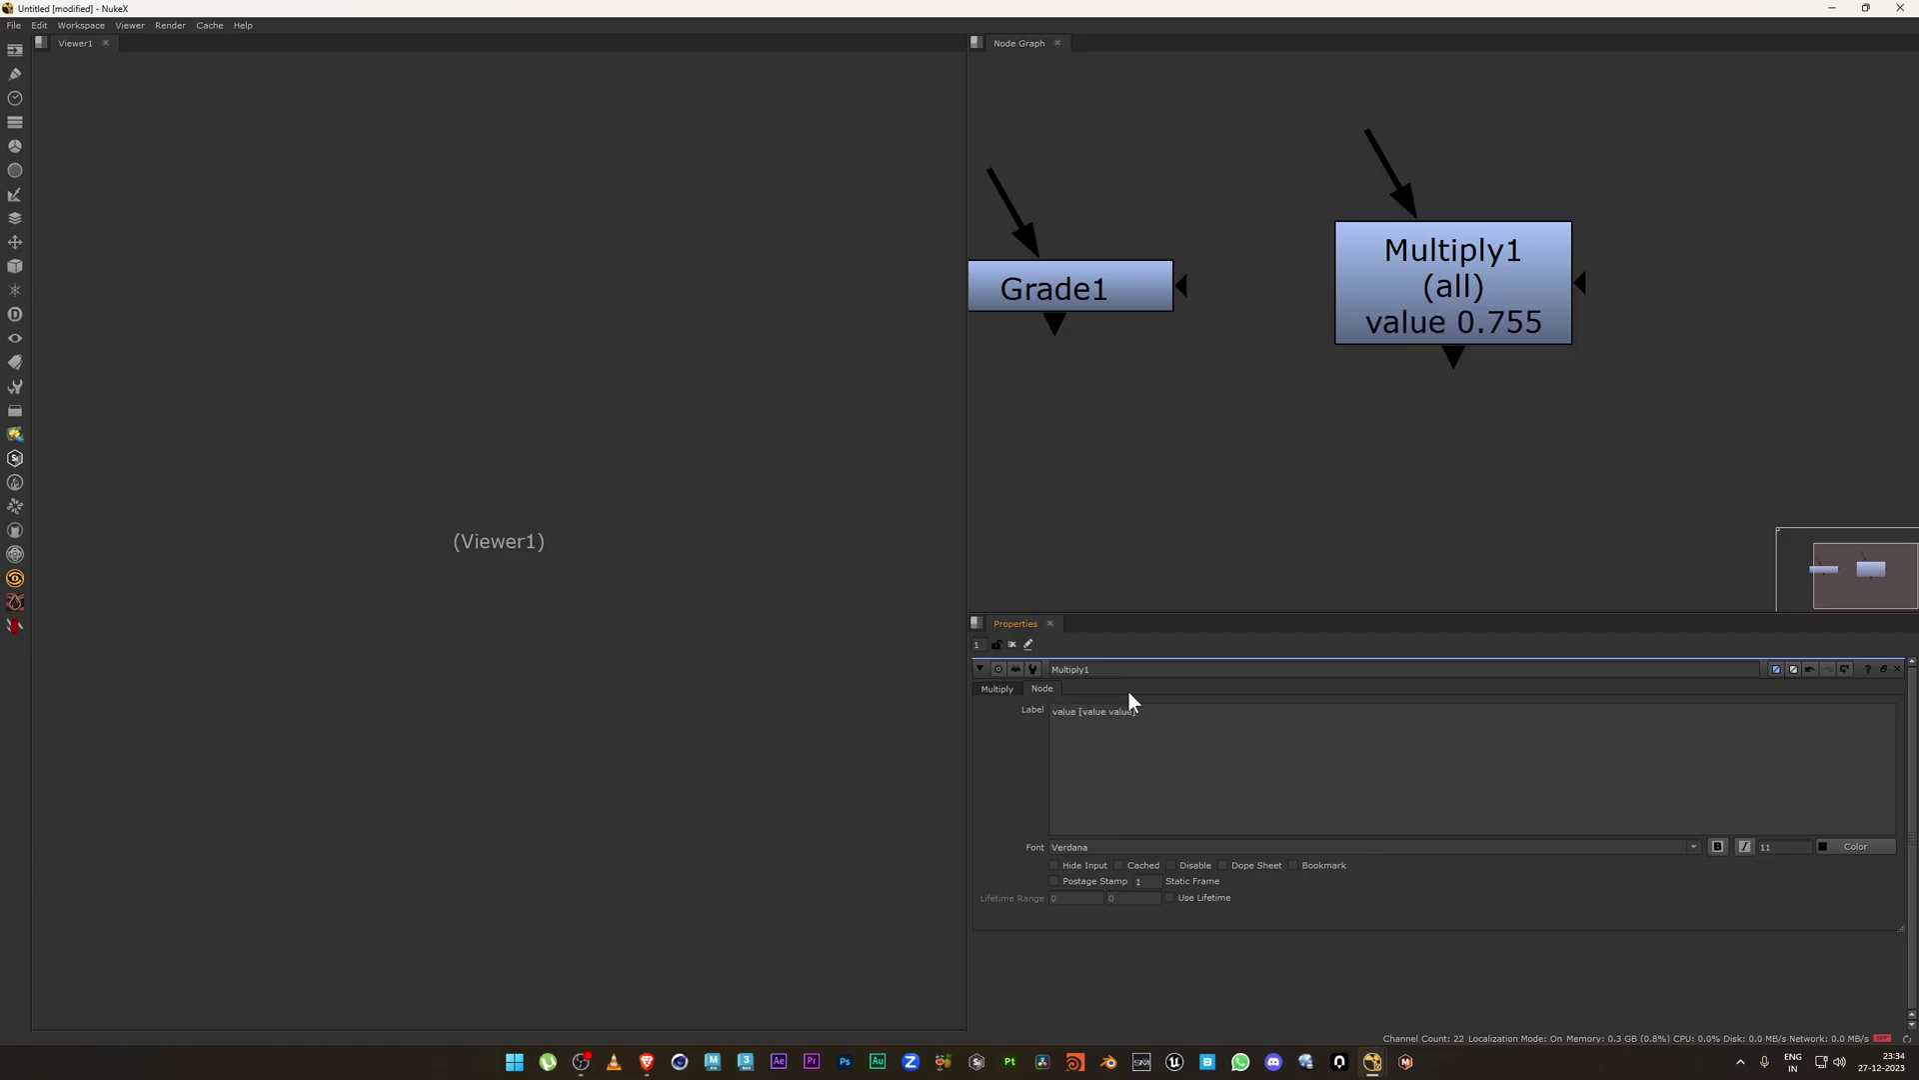
{"action": "type", "text": " _"}
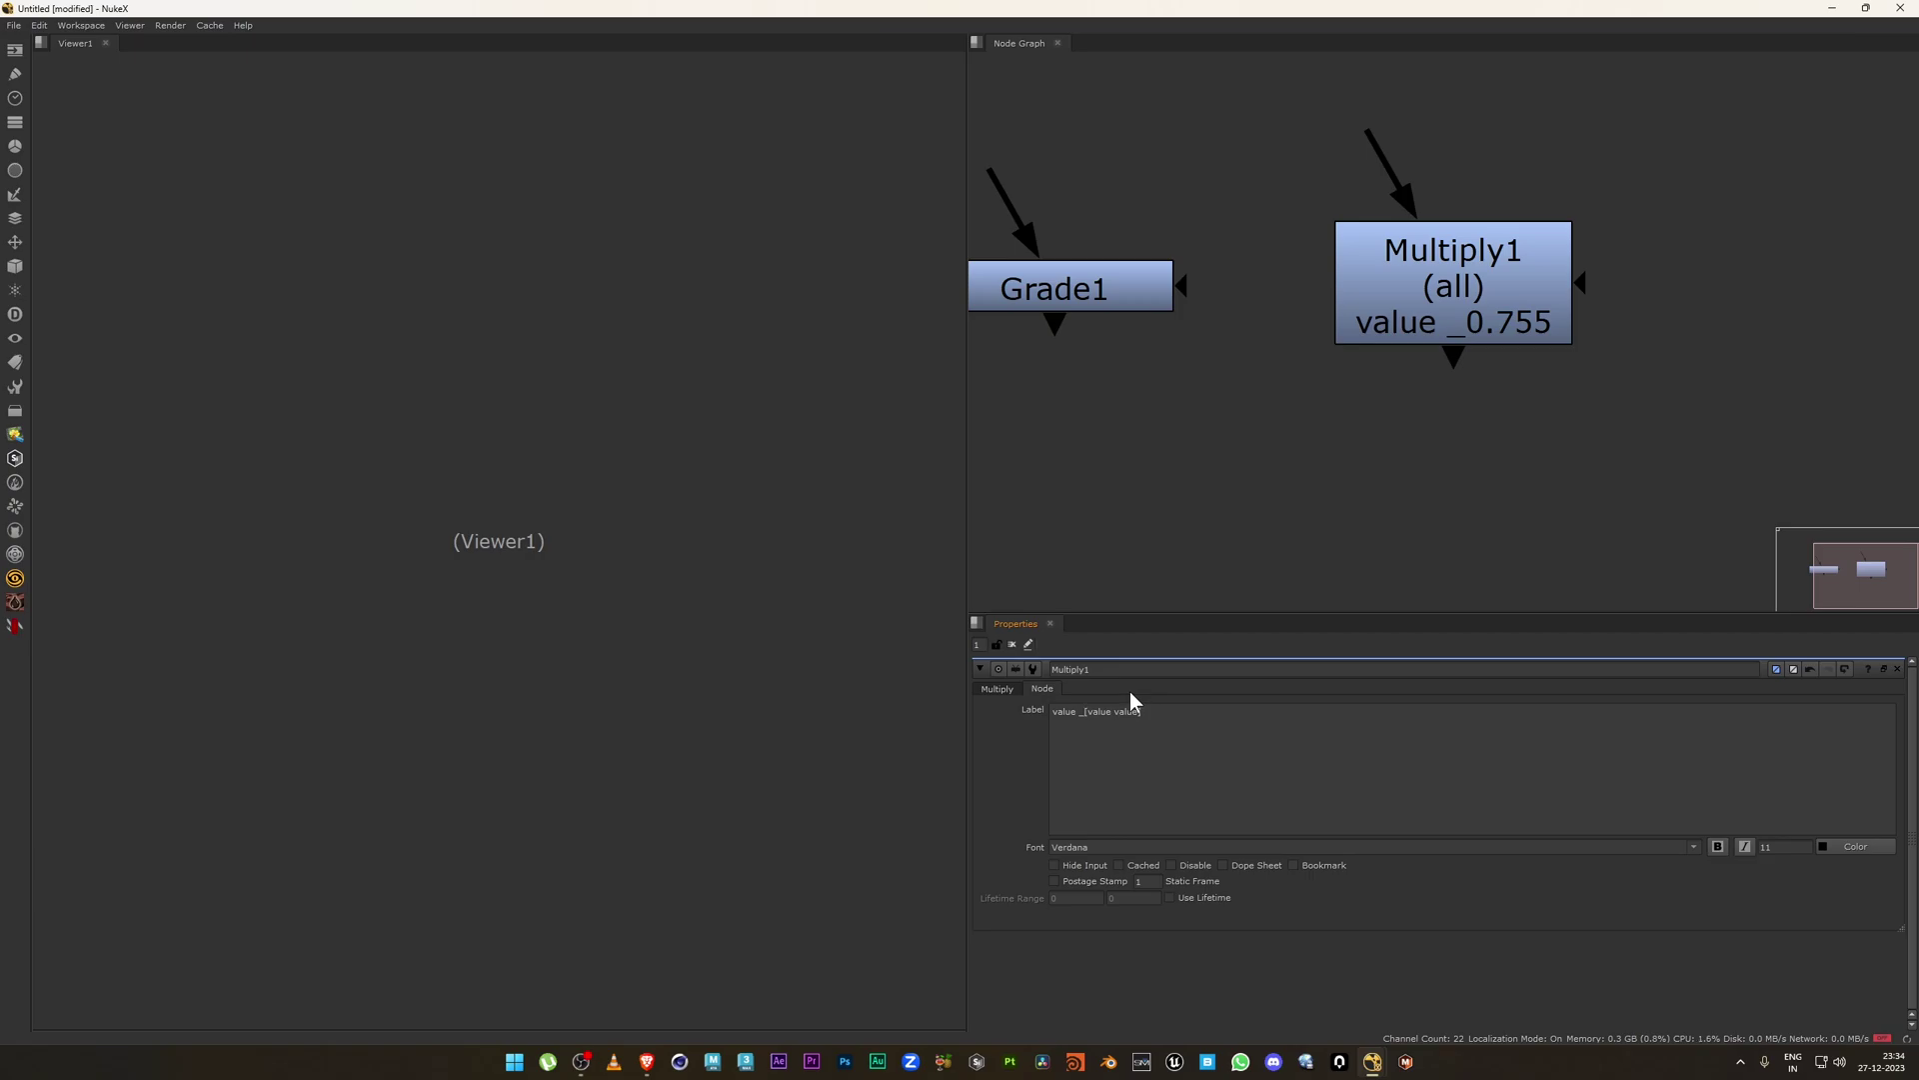
{"action": "key", "text": "BackSpace"}
{"action": "type", "text": ":"}
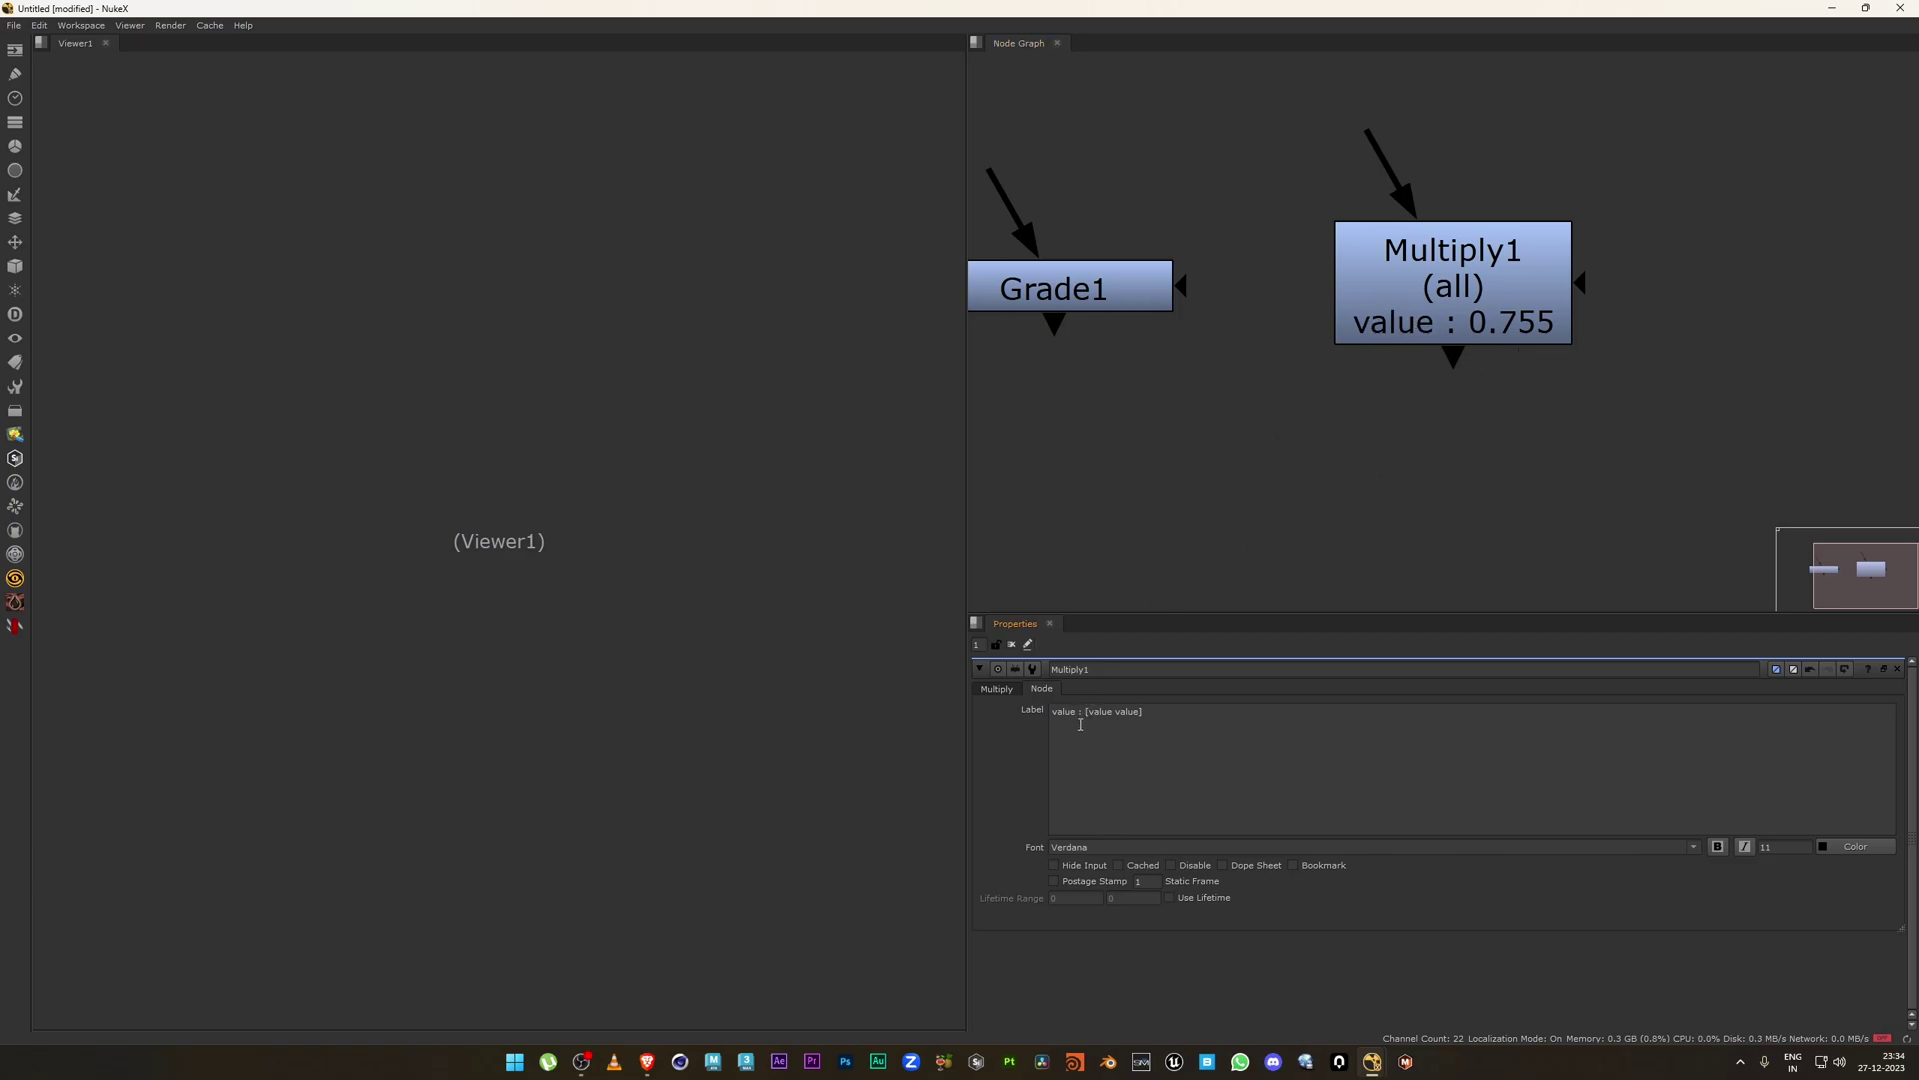
{"action": "left_click_drag", "start_coordinate": [1086, 711], "coordinate": [1053, 713]}
{"action": "left_click", "coordinate": [1048, 711]}
{"action": "left_click", "coordinate": [1116, 750]}
{"action": "left_click_drag", "start_coordinate": [1083, 711], "coordinate": [1144, 711]}
{"action": "left_click", "coordinate": [1278, 736]}
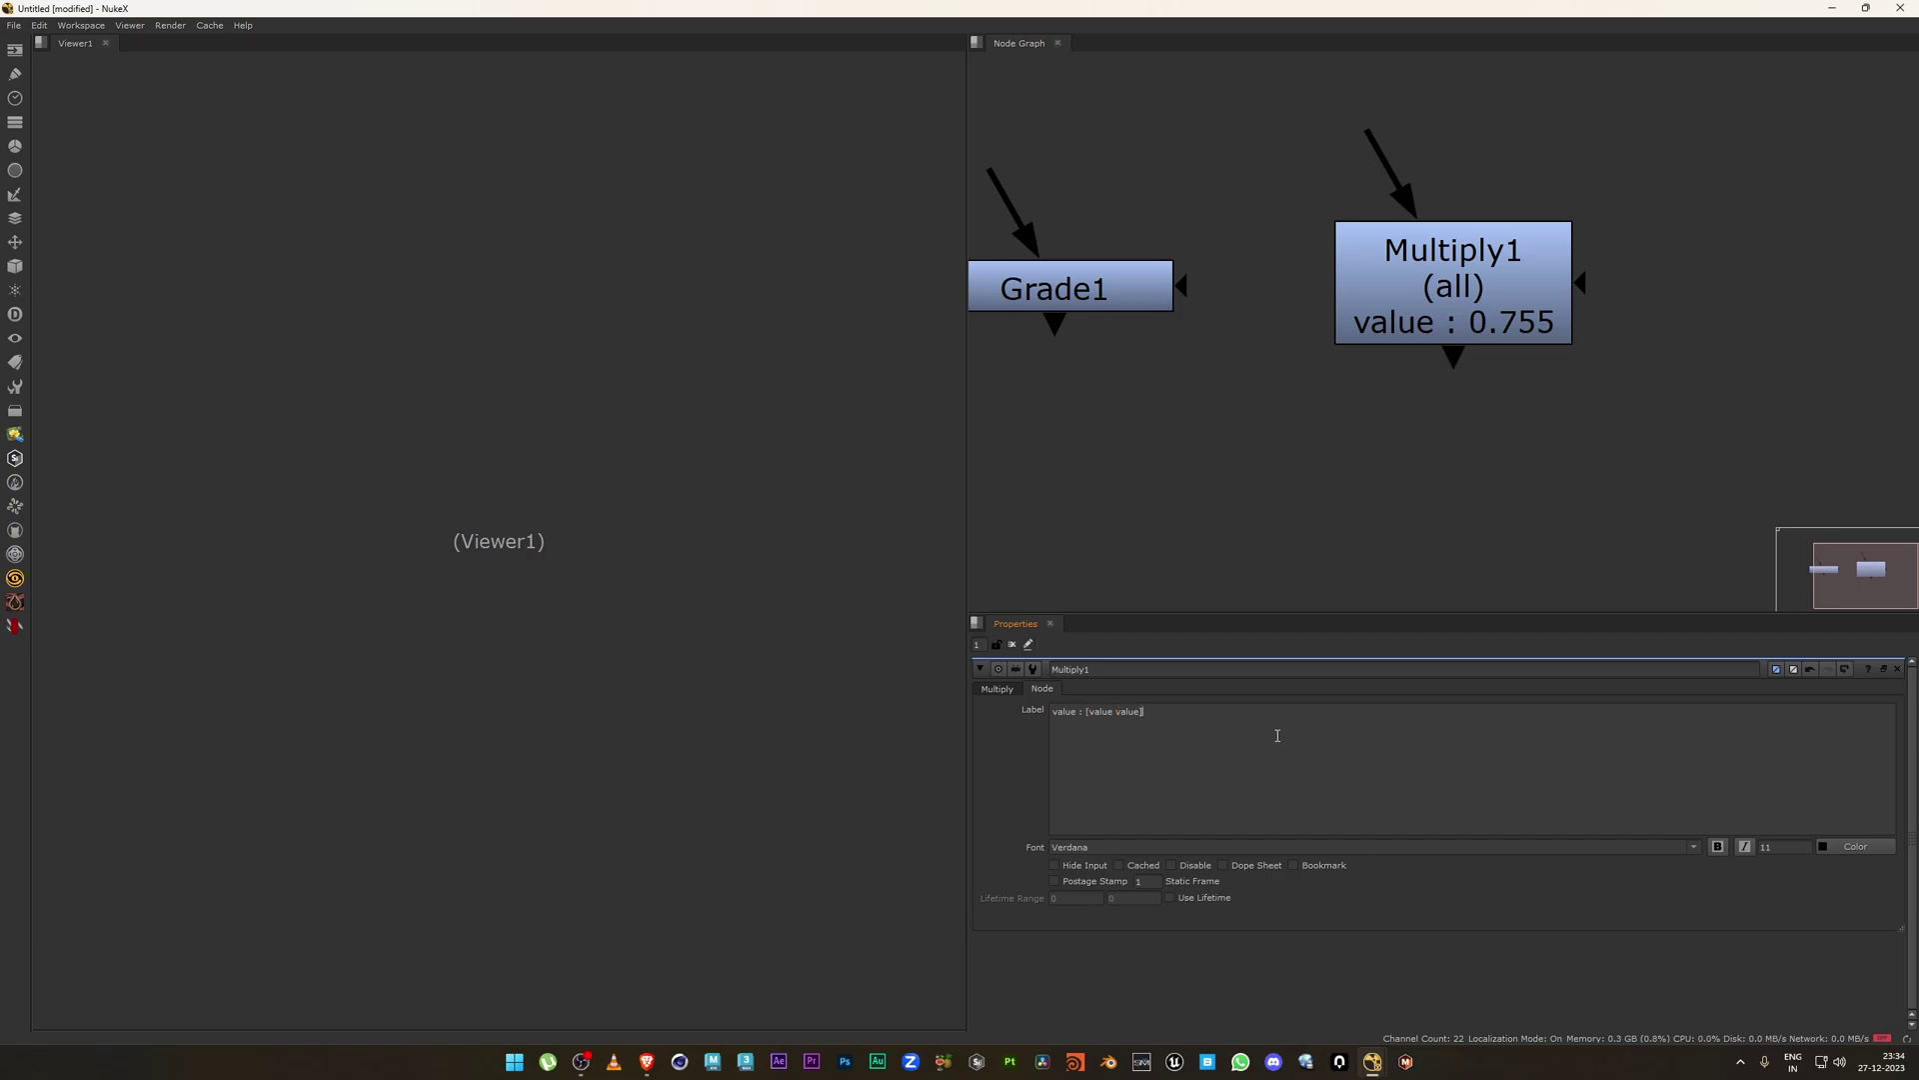
Split the Multiply node's value into separate channels and set red to 0.93 and green to 1.39.
{"action": "left_click", "coordinate": [995, 688]}
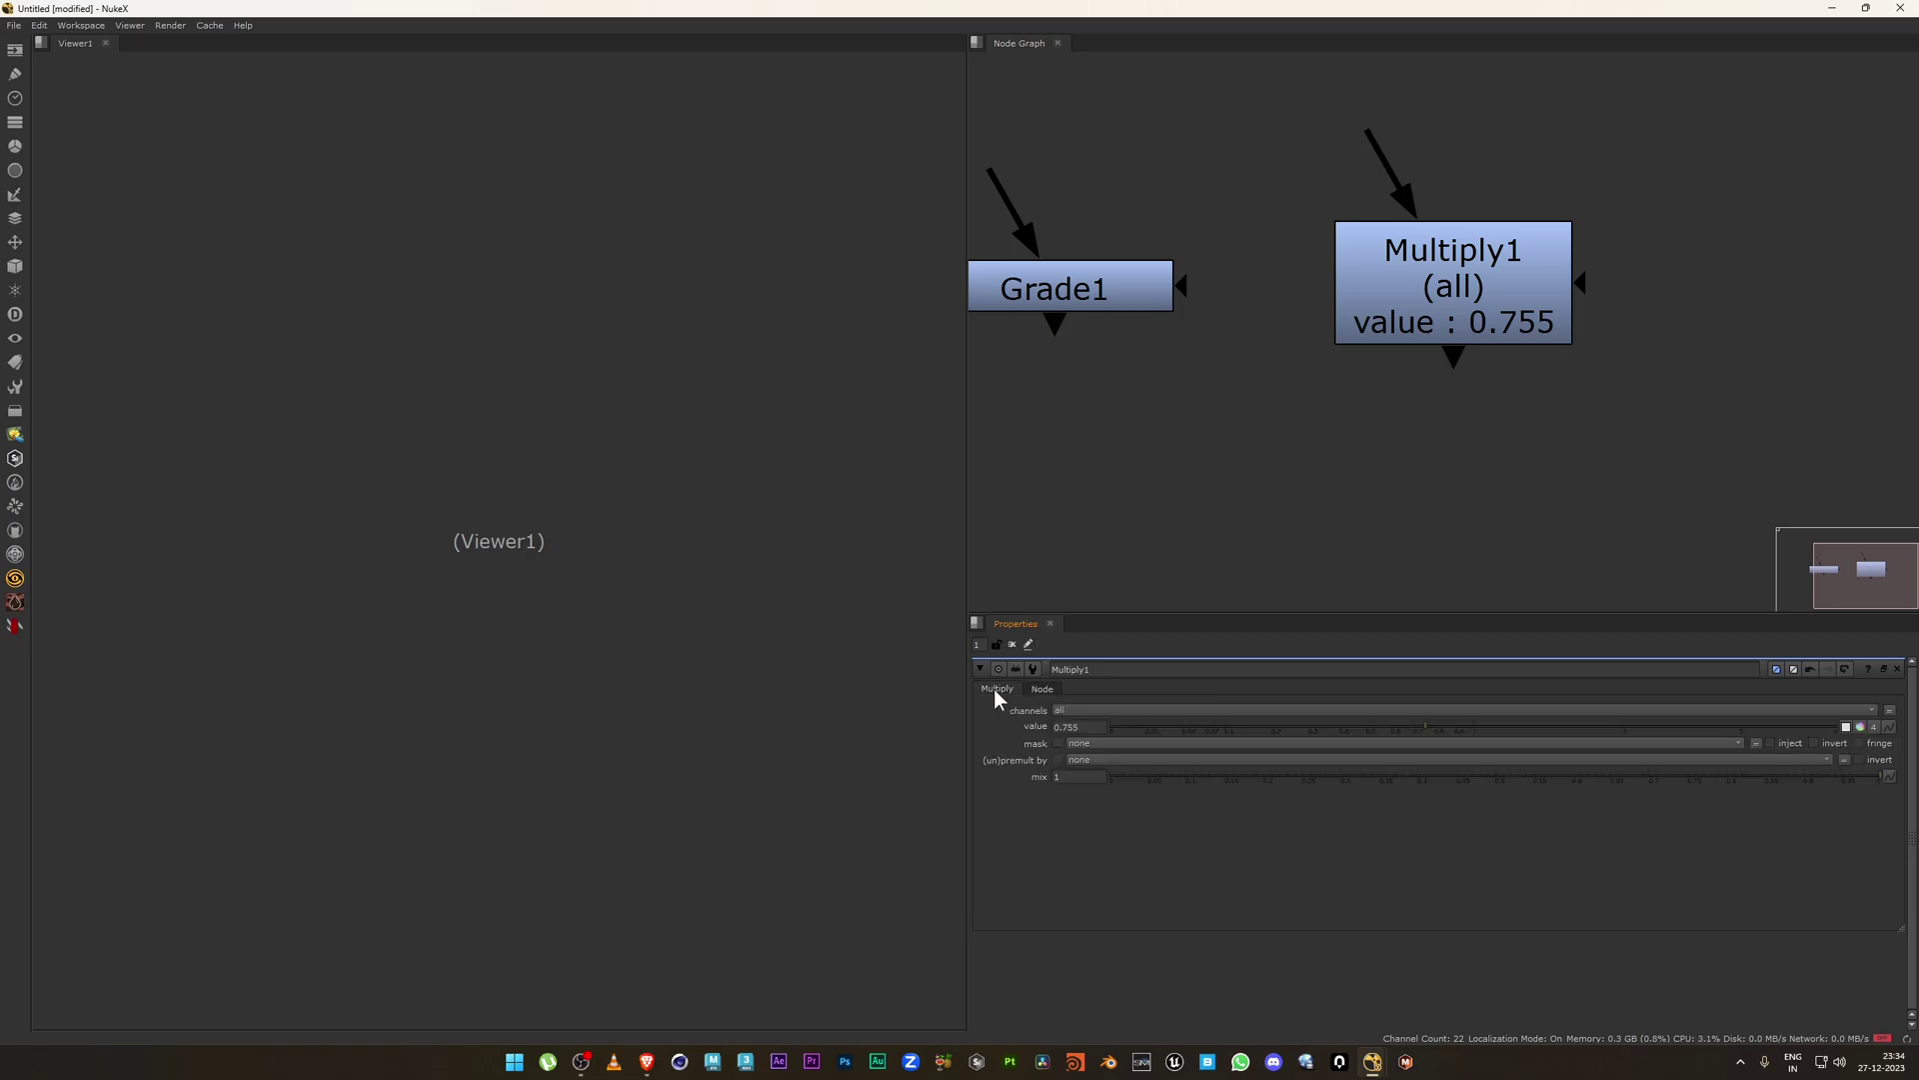
{"action": "left_click", "coordinate": [1874, 727]}
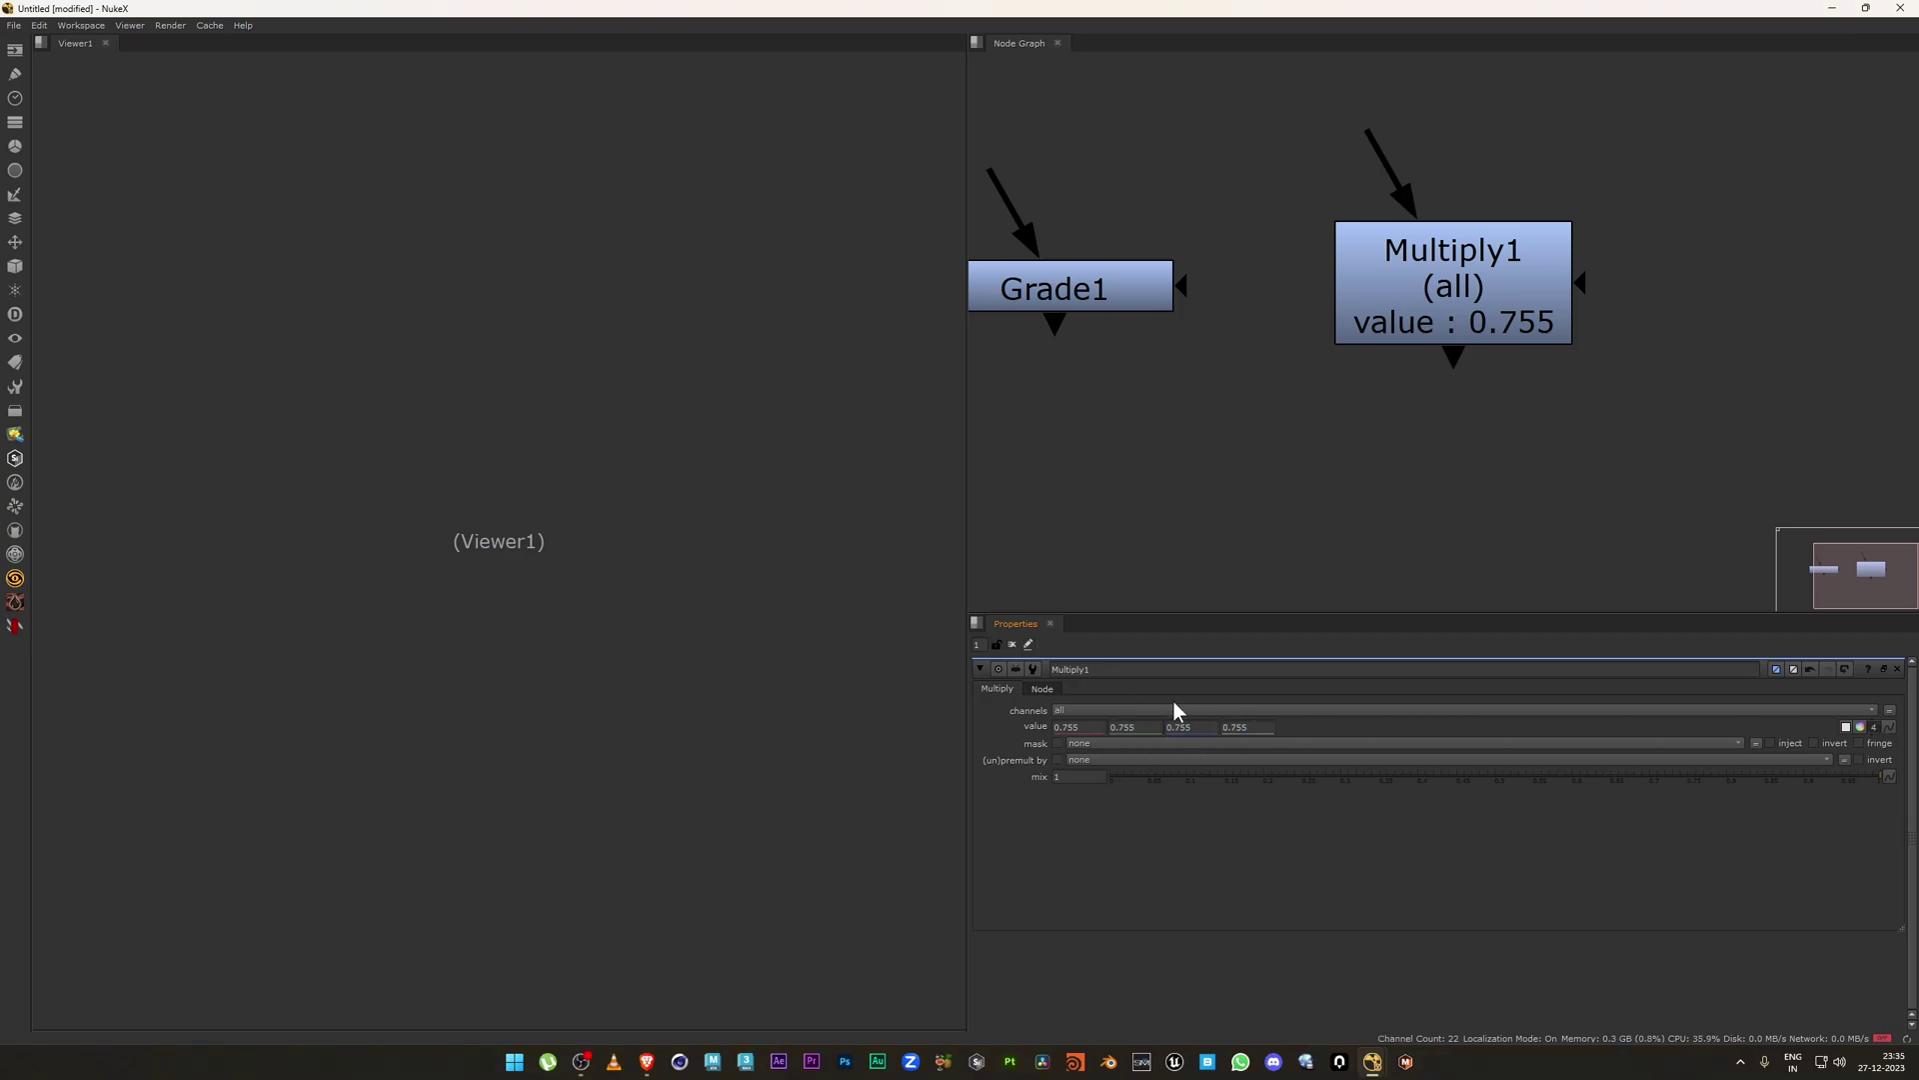
{"action": "left_click", "coordinate": [1077, 727]}
{"action": "key", "text": "Tab"}
{"action": "left_click", "coordinate": [1149, 844]}
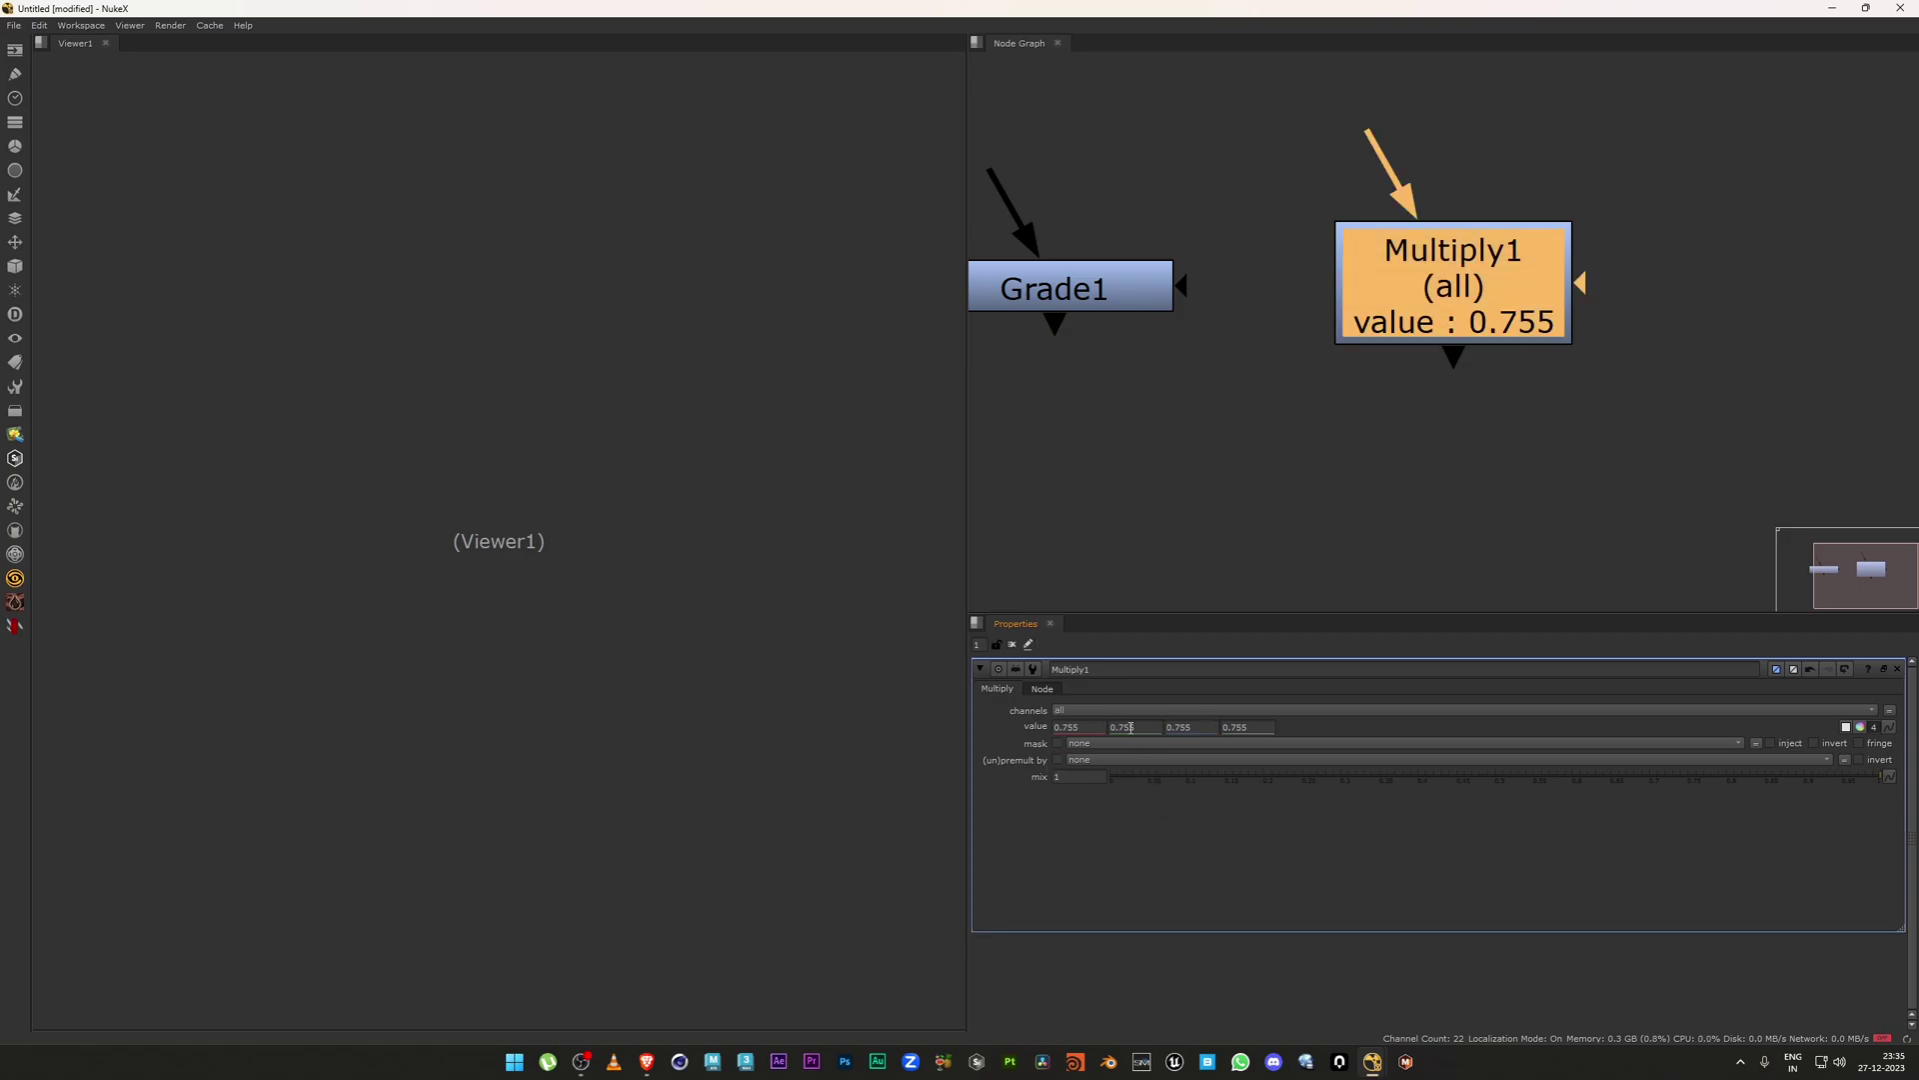
{"action": "mouse_move", "coordinate": [1131, 726]}
{"action": "left_mouse_down"}
{"action": "mouse_move", "coordinate": [1173, 727]}
{"action": "mouse_move", "coordinate": [1147, 728]}
{"action": "left_mouse_up"}
{"action": "left_click_drag", "start_coordinate": [1074, 726], "coordinate": [1089, 729]}
{"action": "left_click", "coordinate": [1324, 458]}
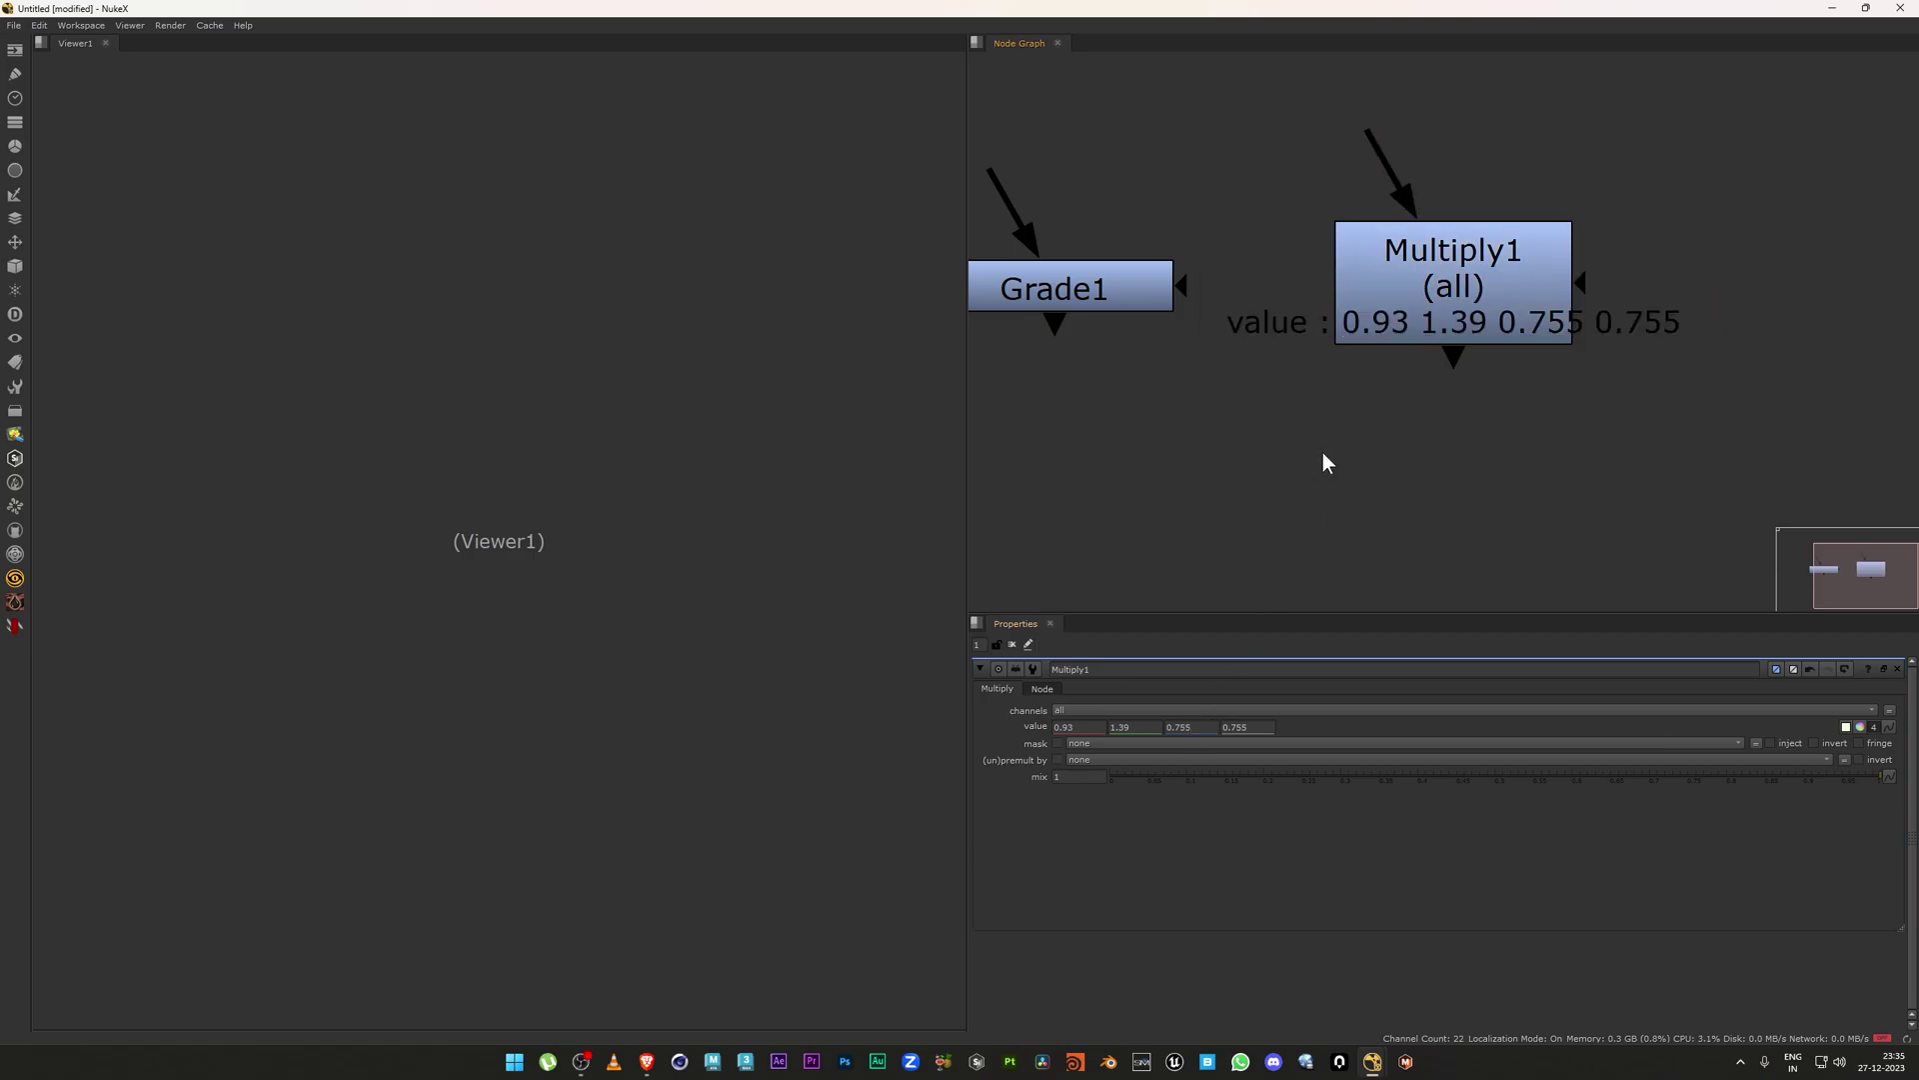
{"action": "left_click_drag", "start_coordinate": [1329, 384], "coordinate": [1587, 402]}
Change the Multiply node's label to value_G : [value value.g] and copy that line.
{"action": "left_click", "coordinate": [1042, 689]}
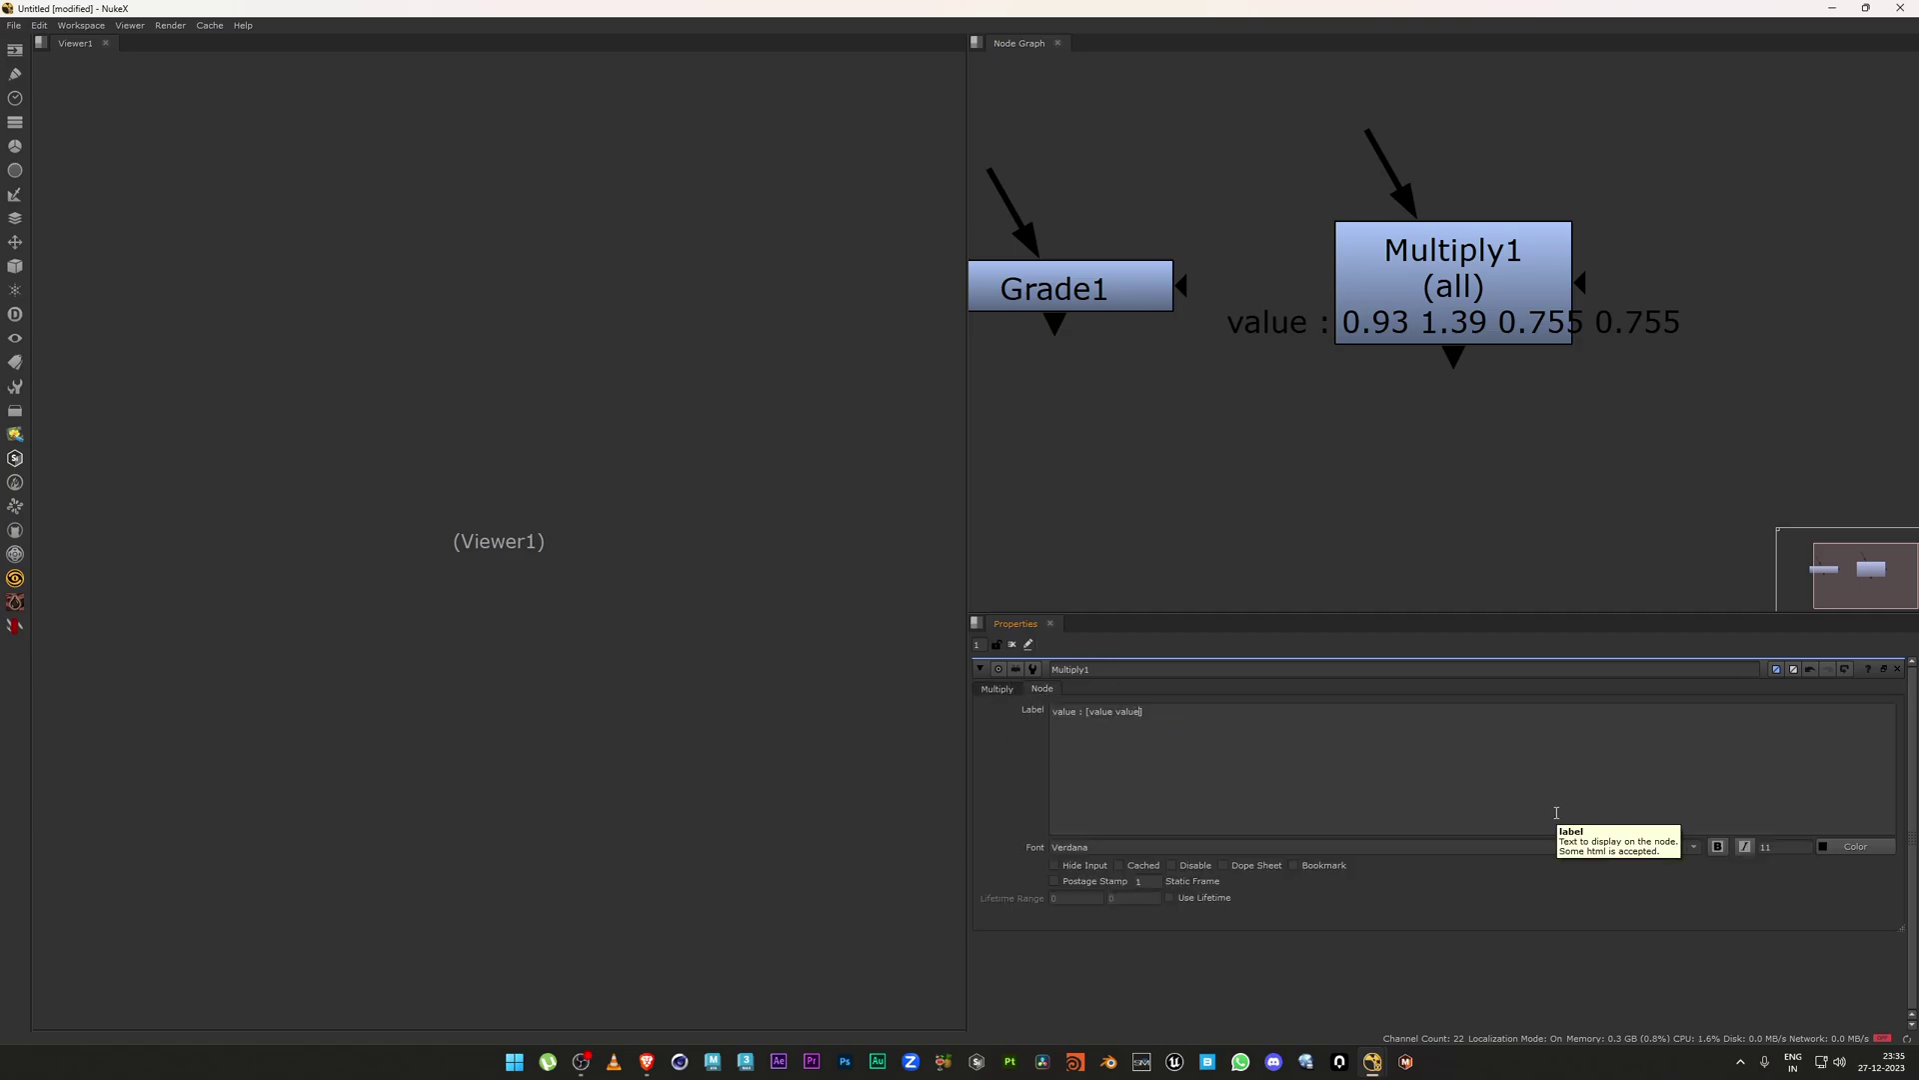
{"action": "type", "text": "."}
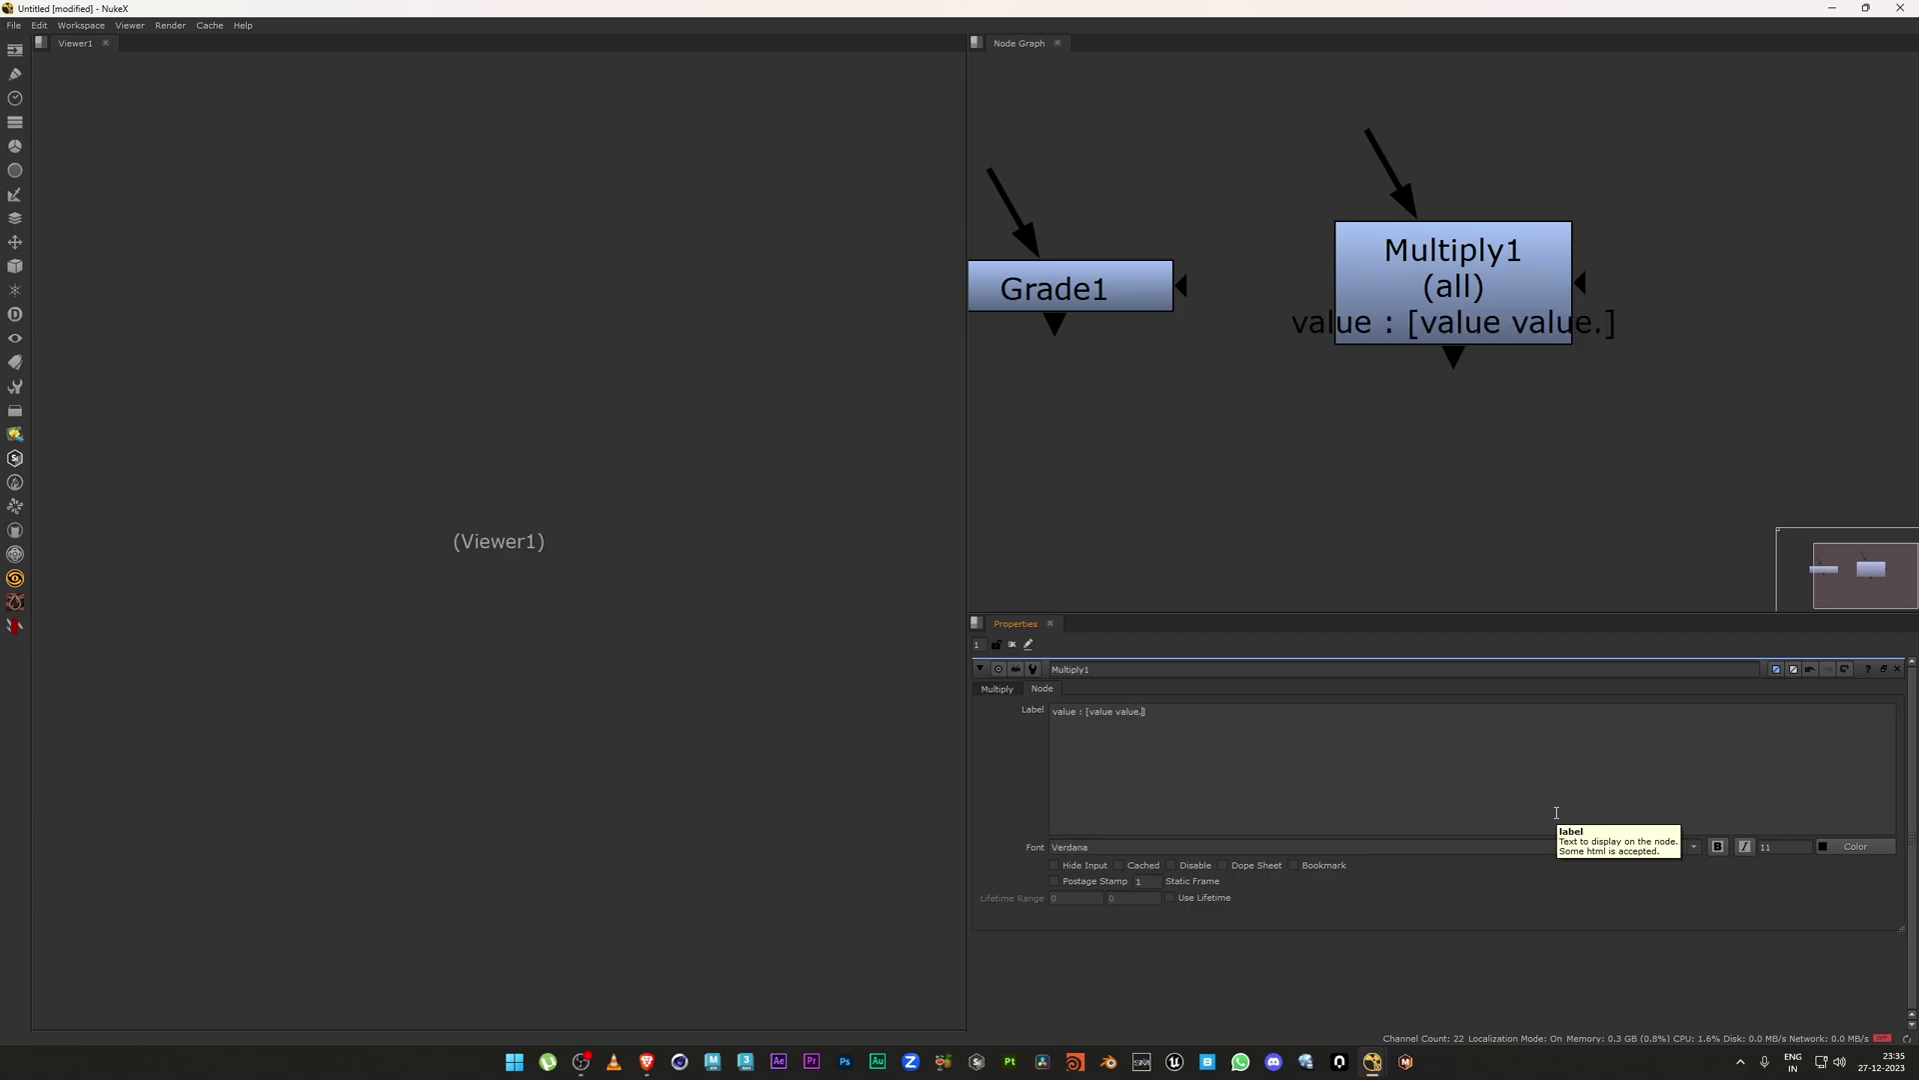
{"action": "type", "text": "g"}
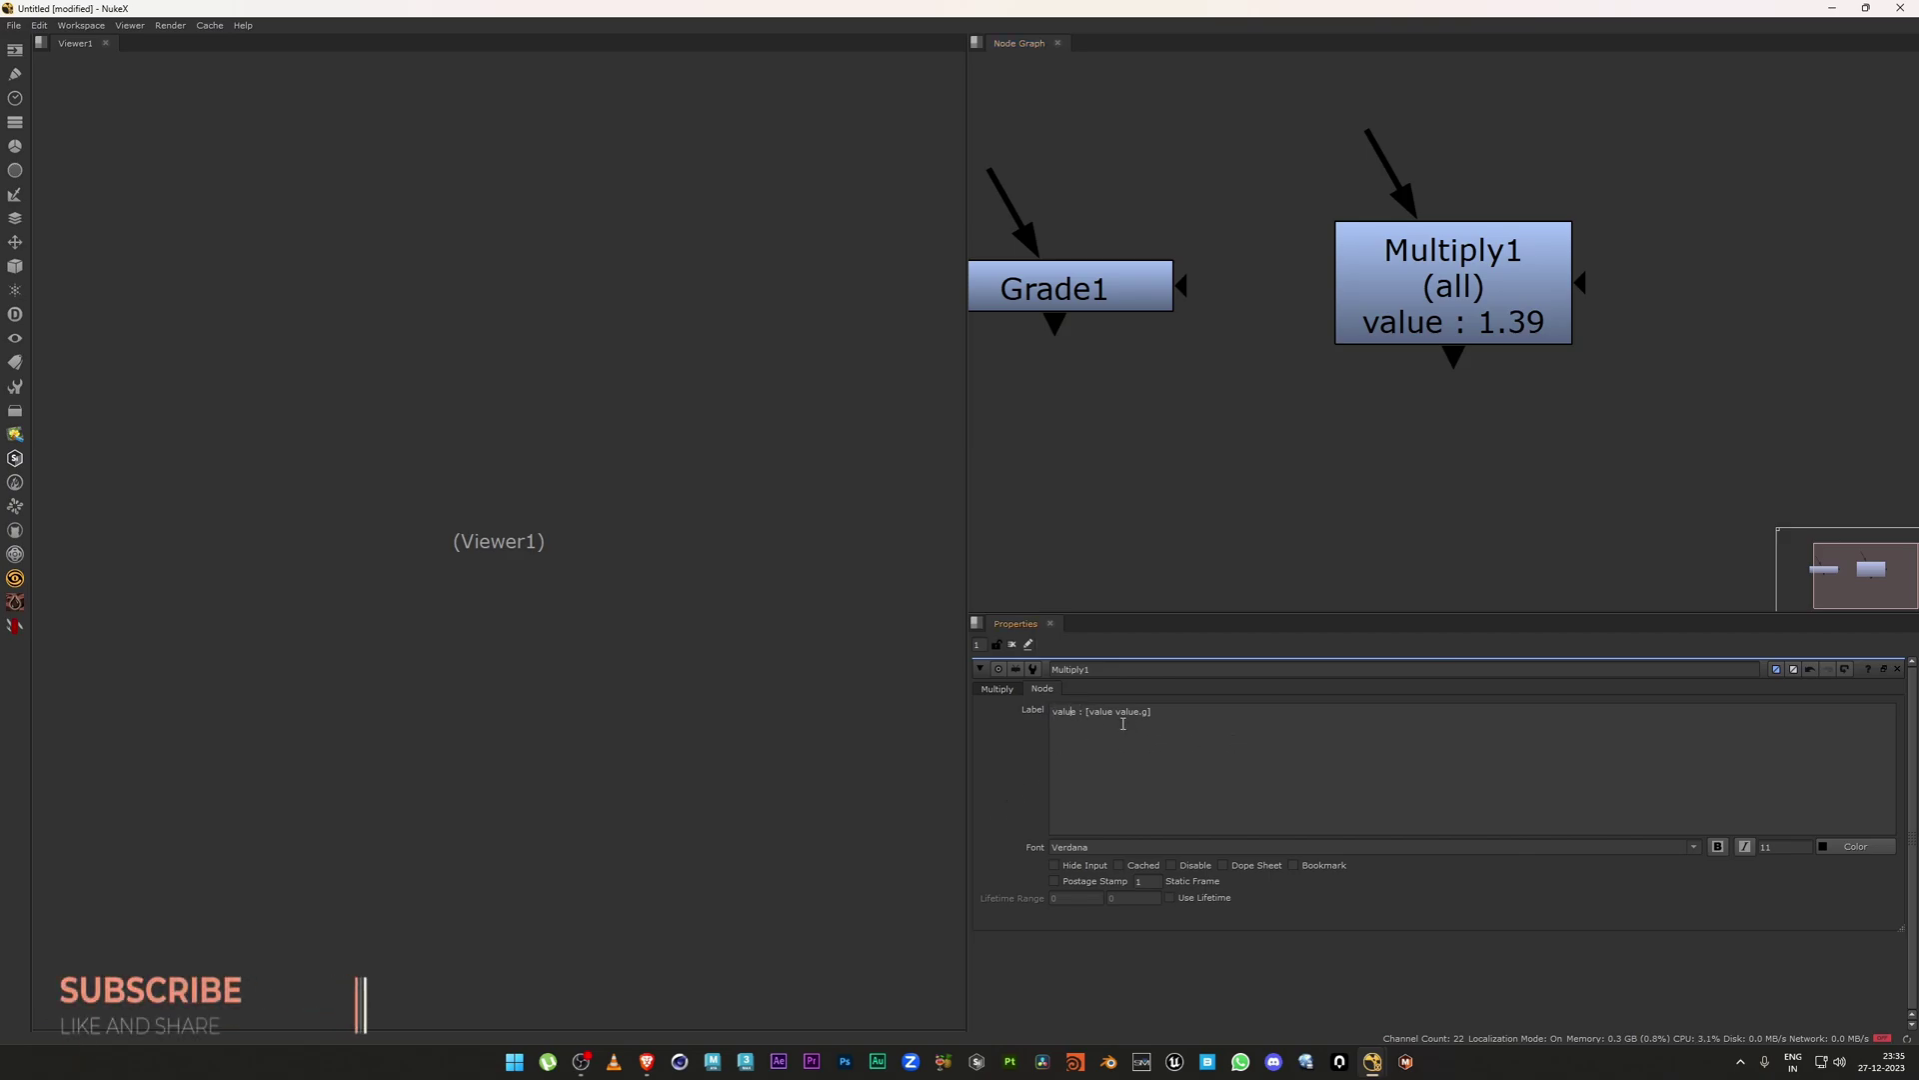
{"action": "type", "text": "_G"}
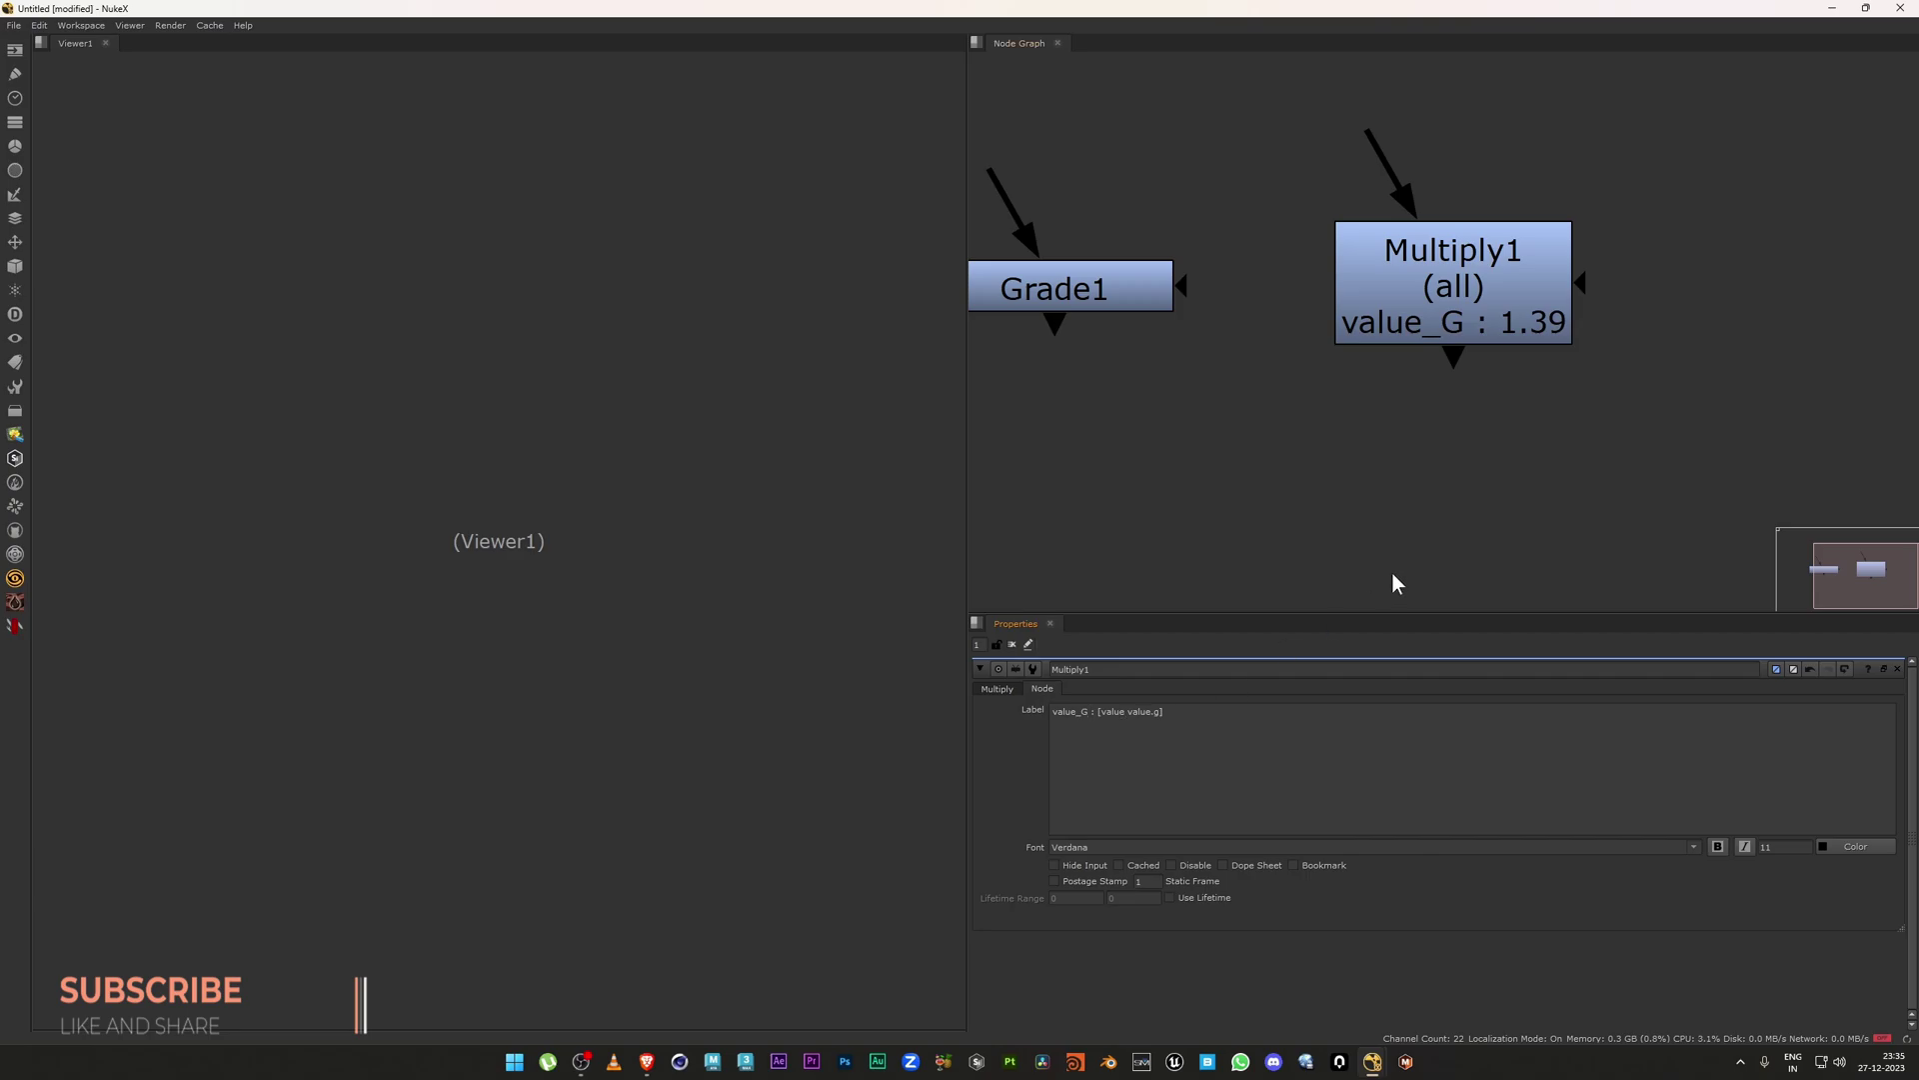
{"action": "triple_click", "coordinate": [1187, 717]}
{"action": "key", "text": "ctrl+c"}
{"action": "left_click", "coordinate": [1188, 702]}
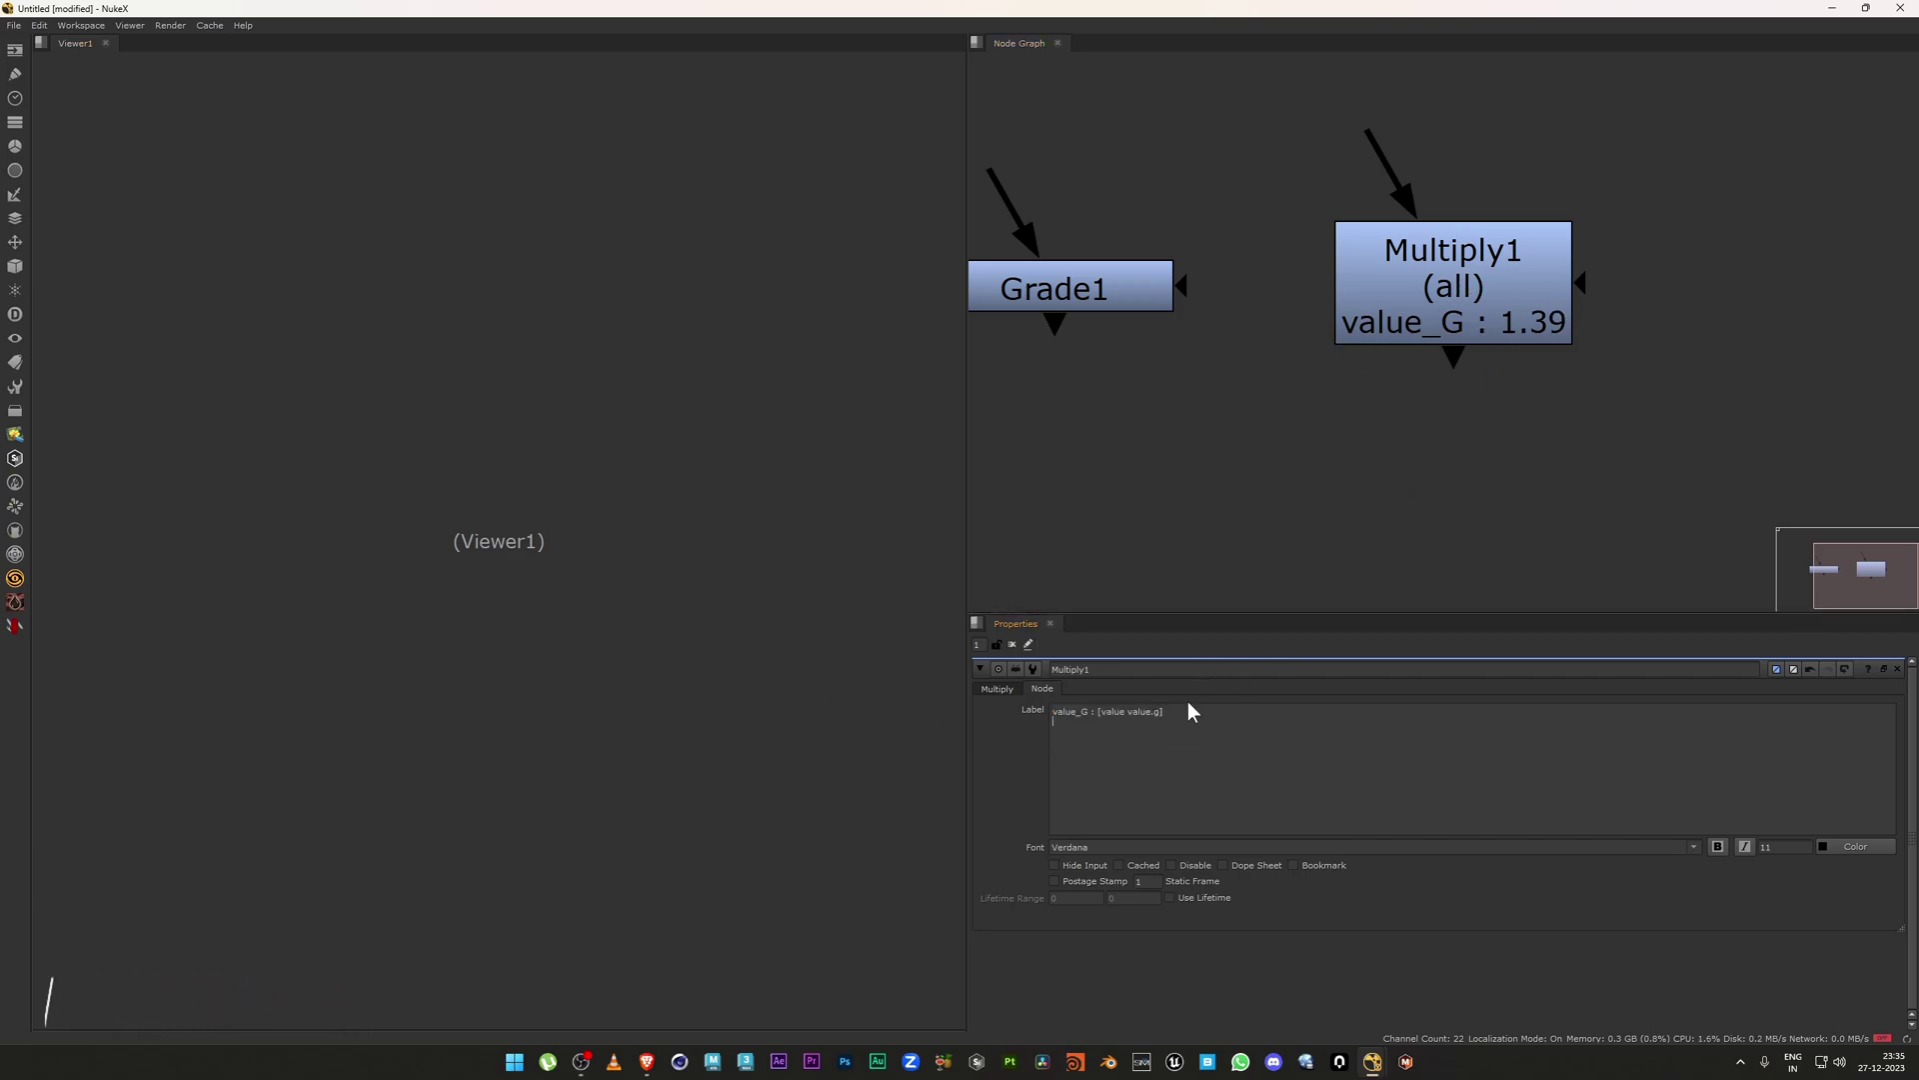
{"action": "key", "text": "Return"}
{"action": "key", "text": "ctrl+v"}
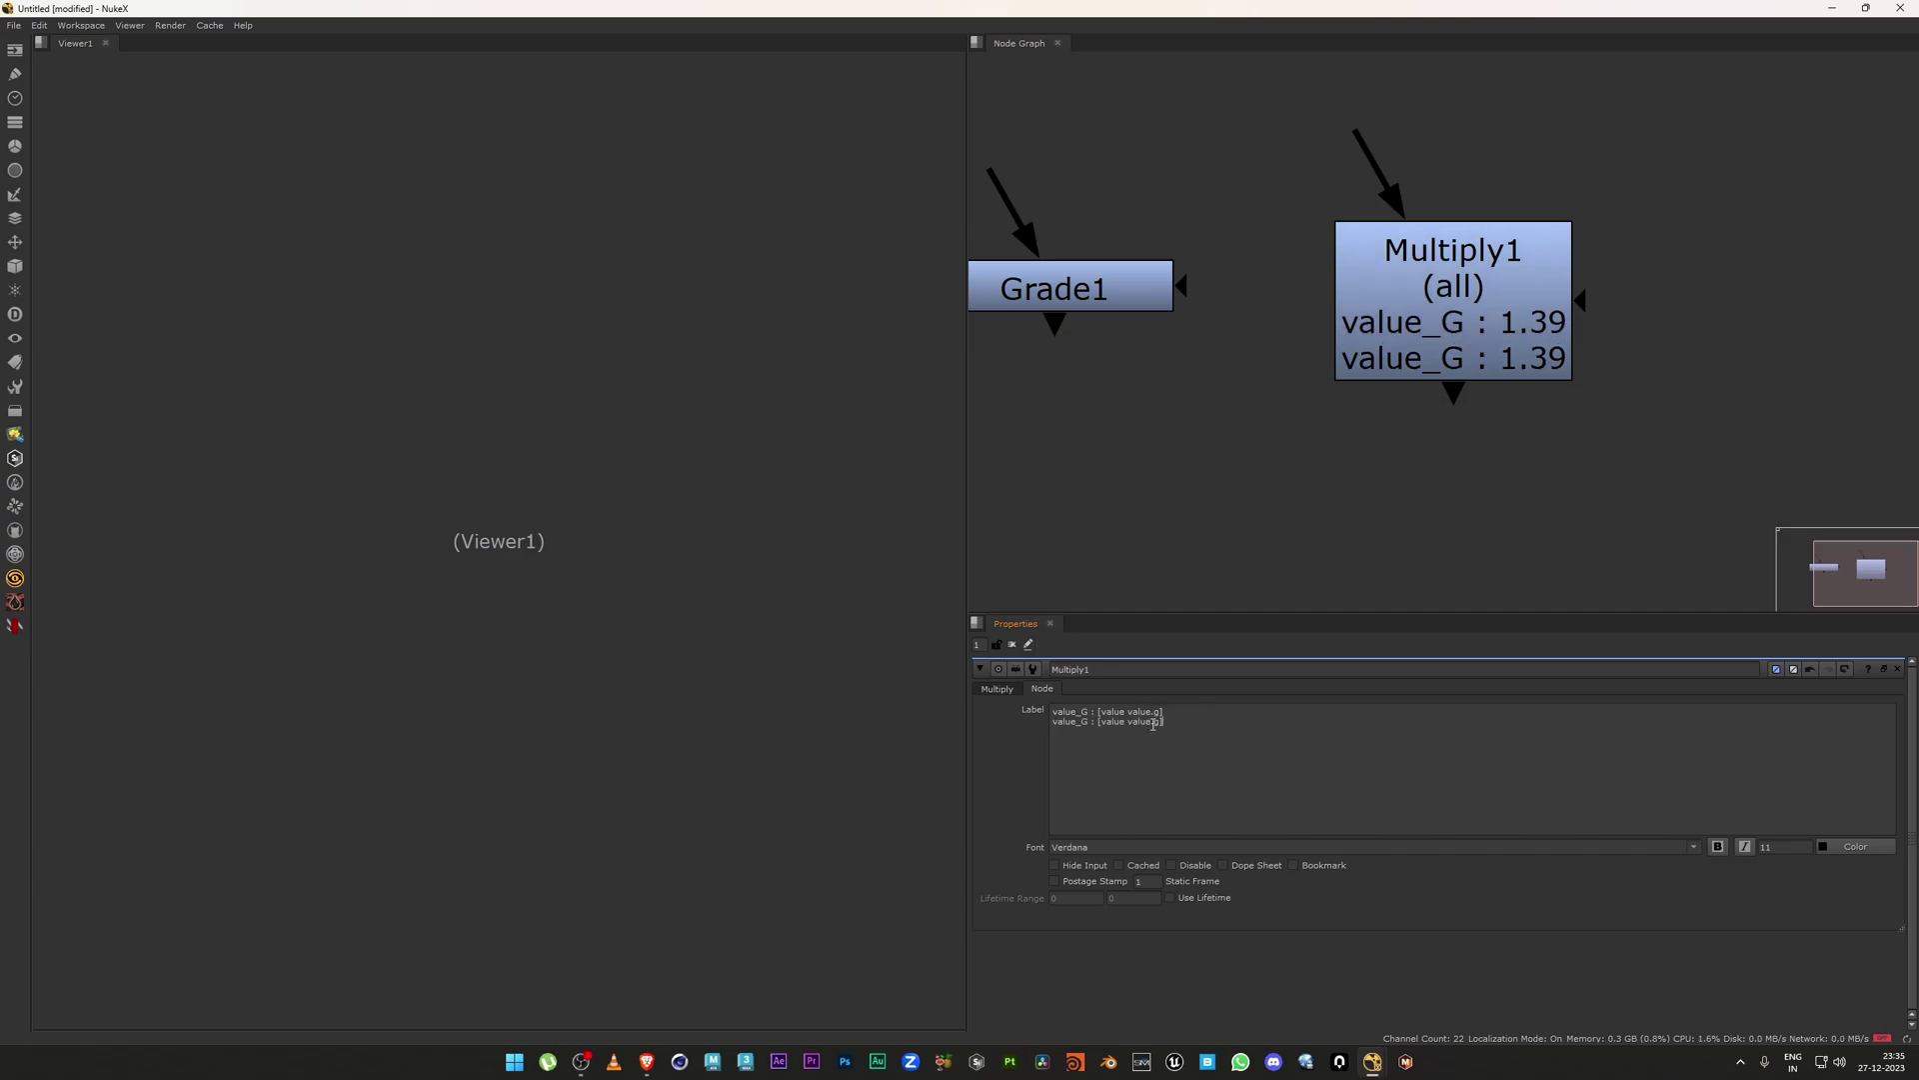
{"action": "key", "text": "Left"}
{"action": "key", "text": "Left"}
{"action": "key", "text": "BackSpace"}
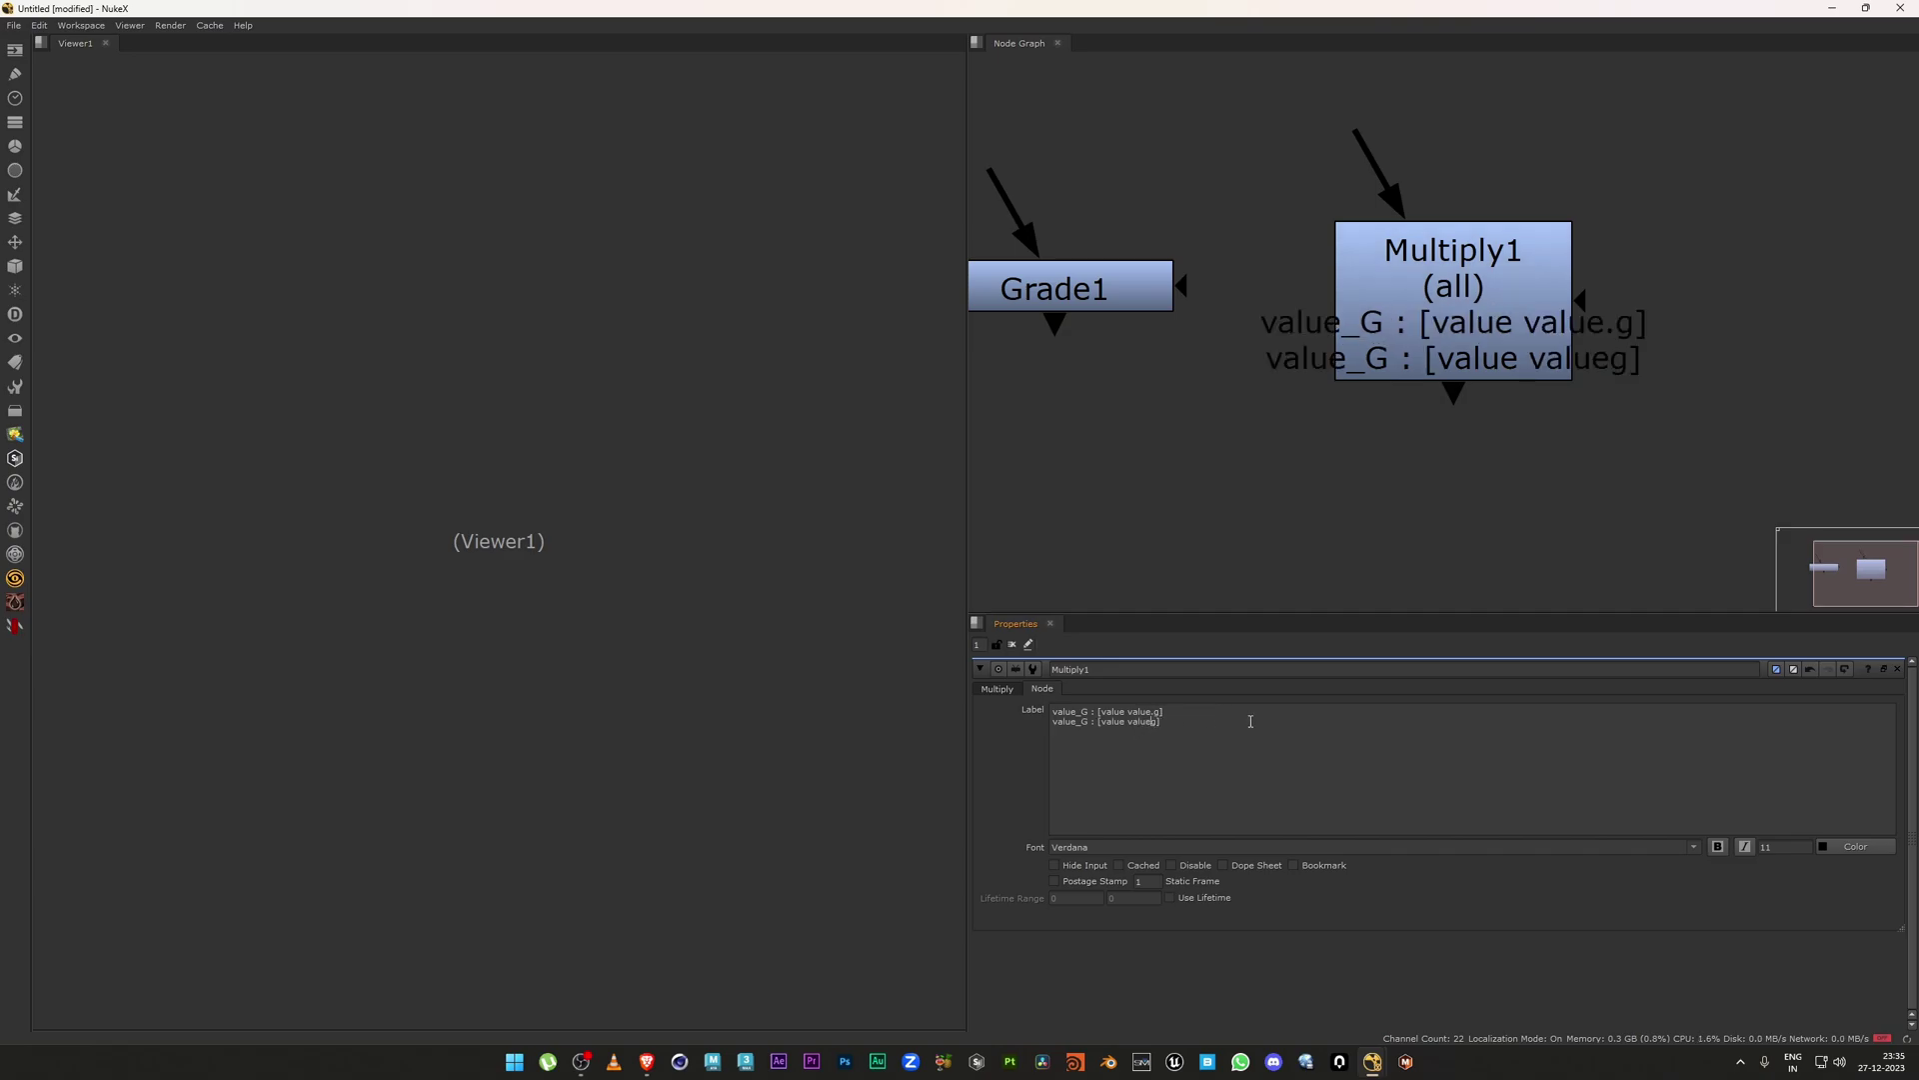
{"action": "key", "text": "ctrl+z"}
{"action": "key", "text": "ctrl+z"}
{"action": "key", "text": "ctrl+z"}
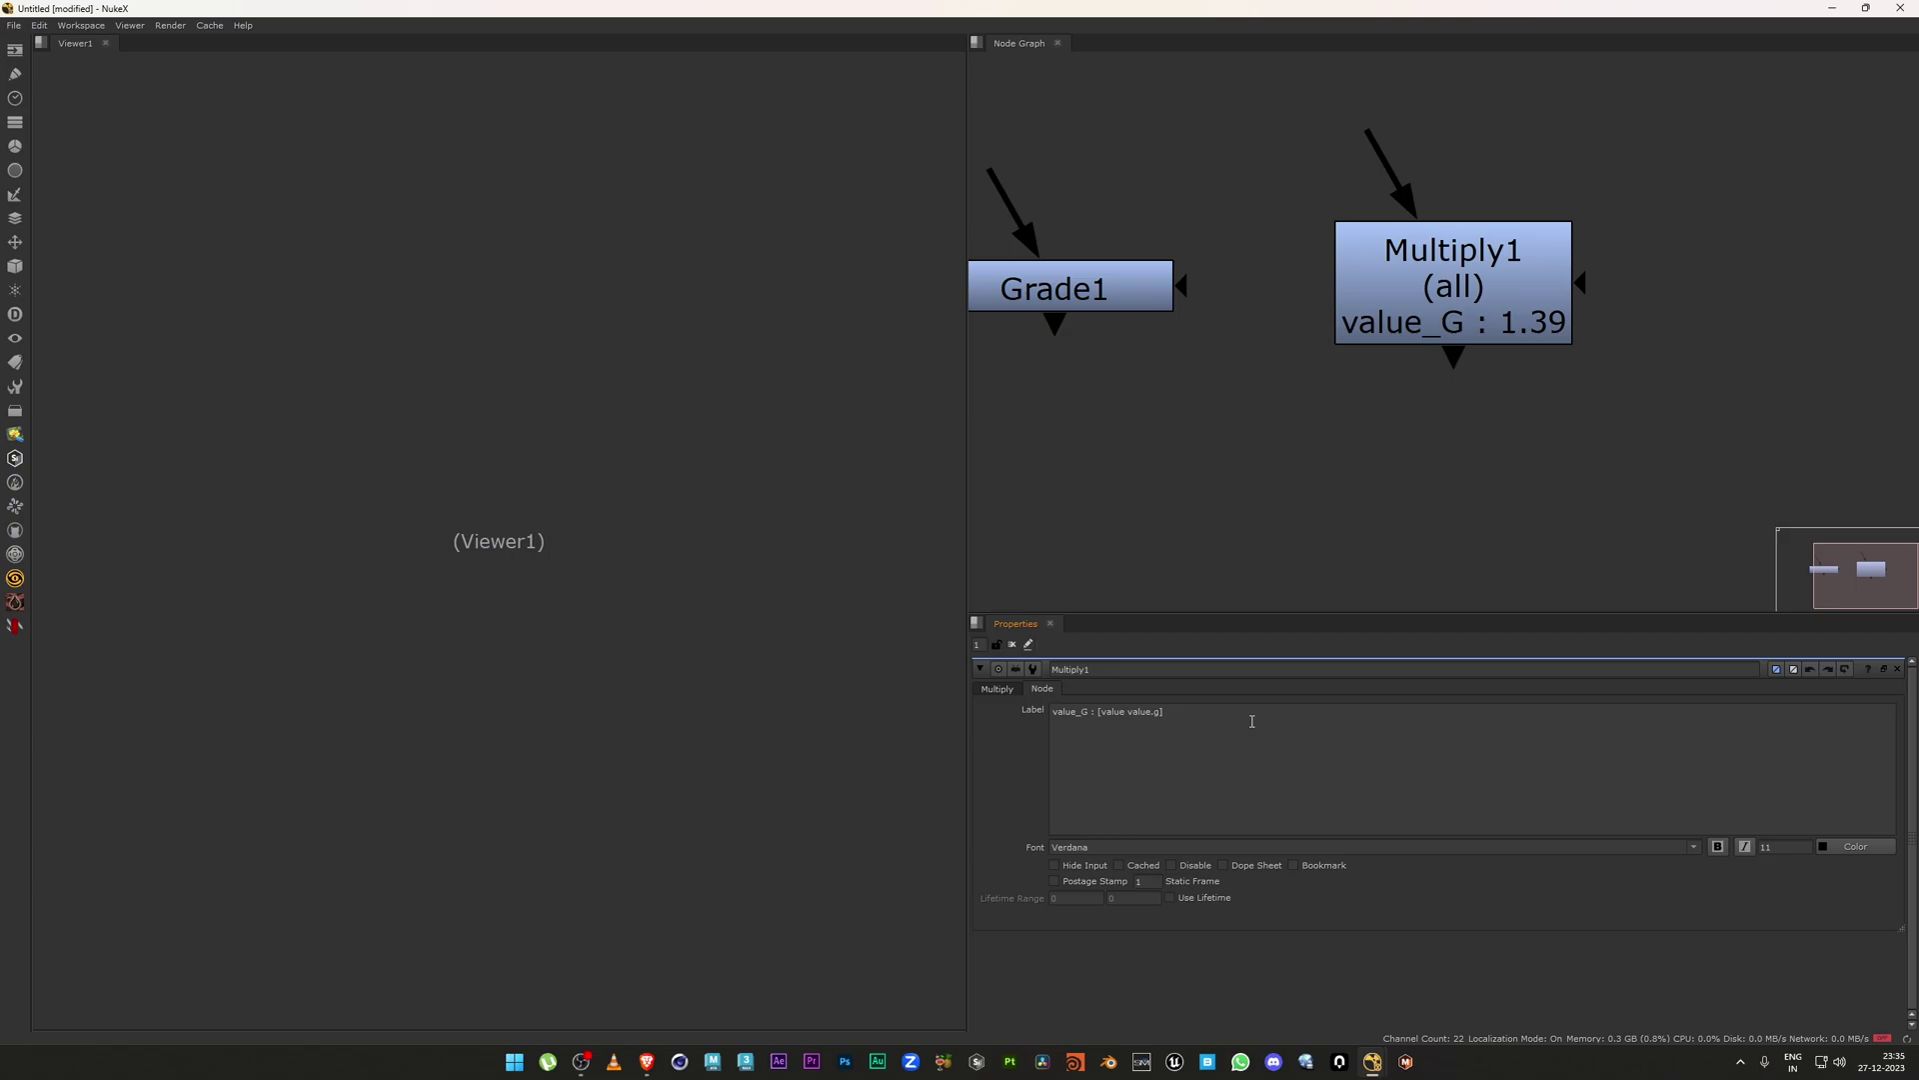
Duplicate the label line and change the copy to value_B : [value value.b].
{"action": "key", "text": "Return"}
{"action": "key", "text": "ctrl+v"}
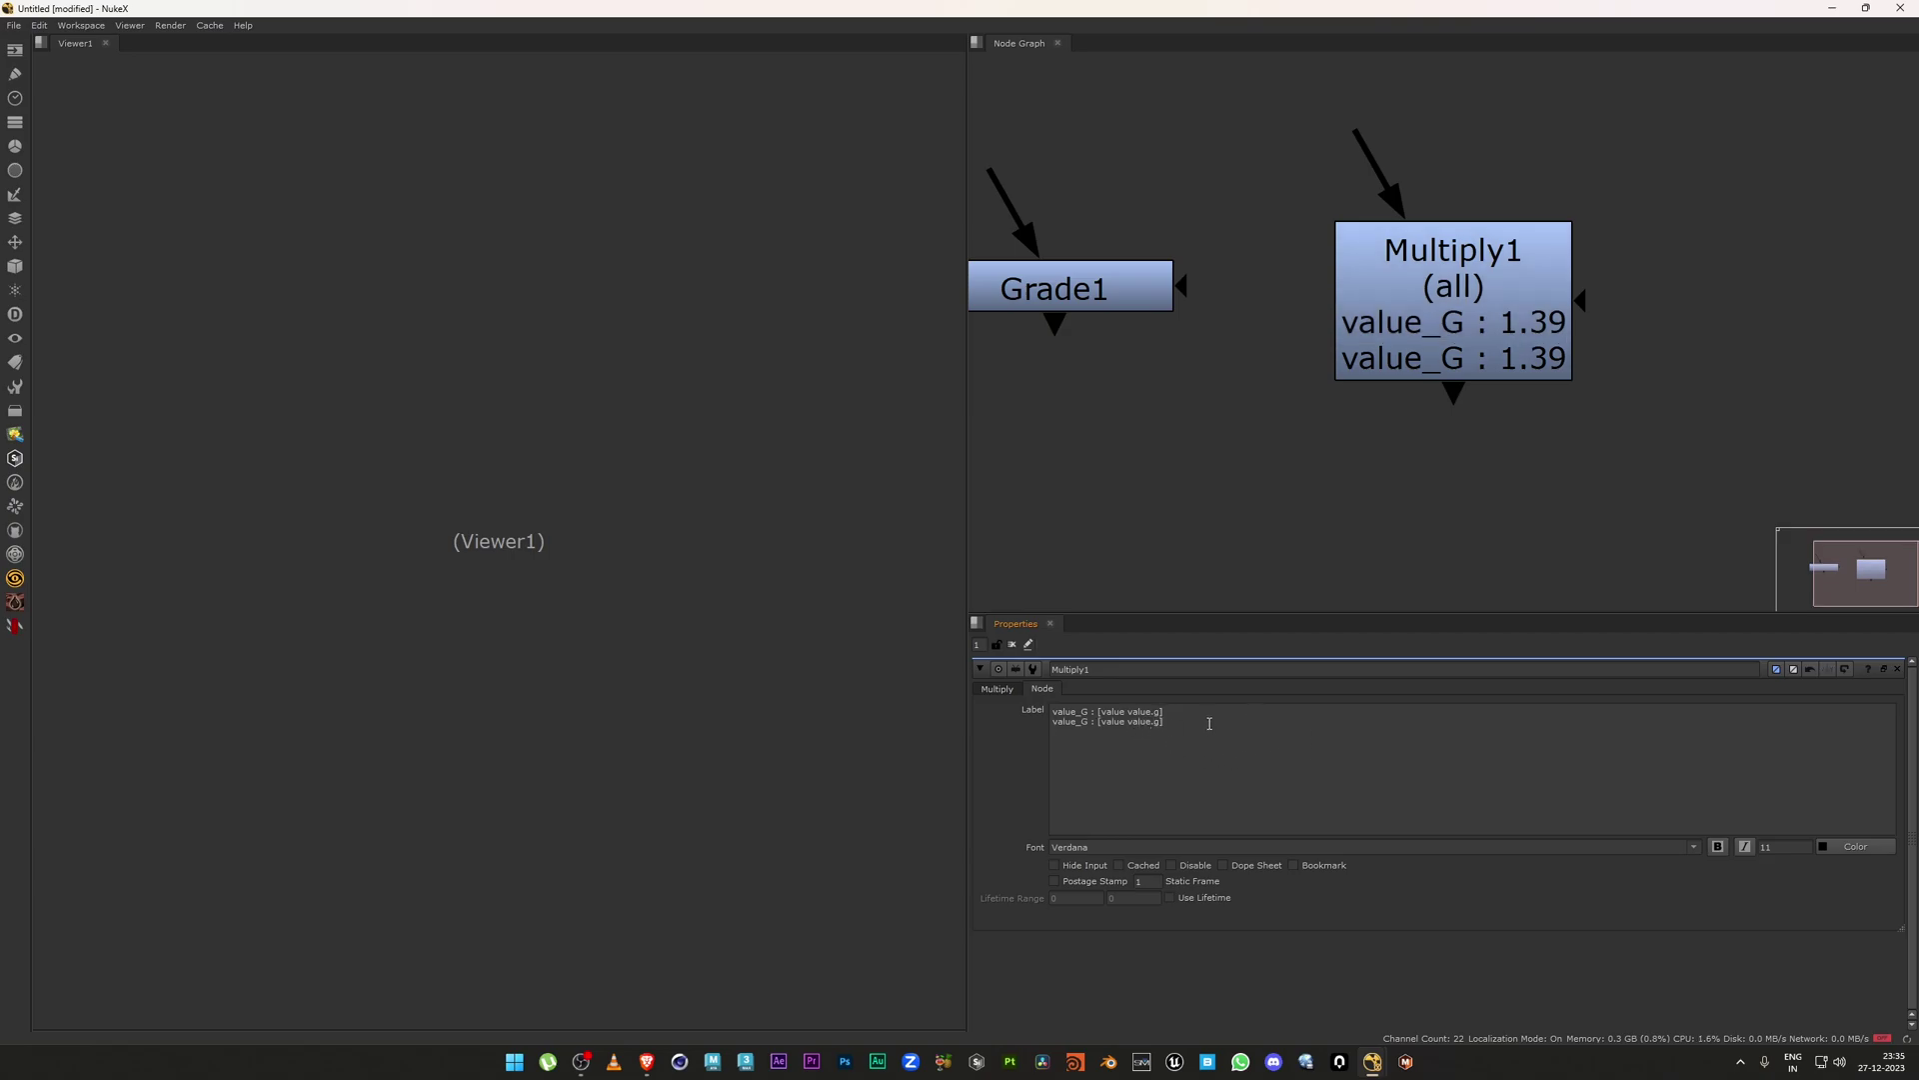
{"action": "key", "text": "BackSpace"}
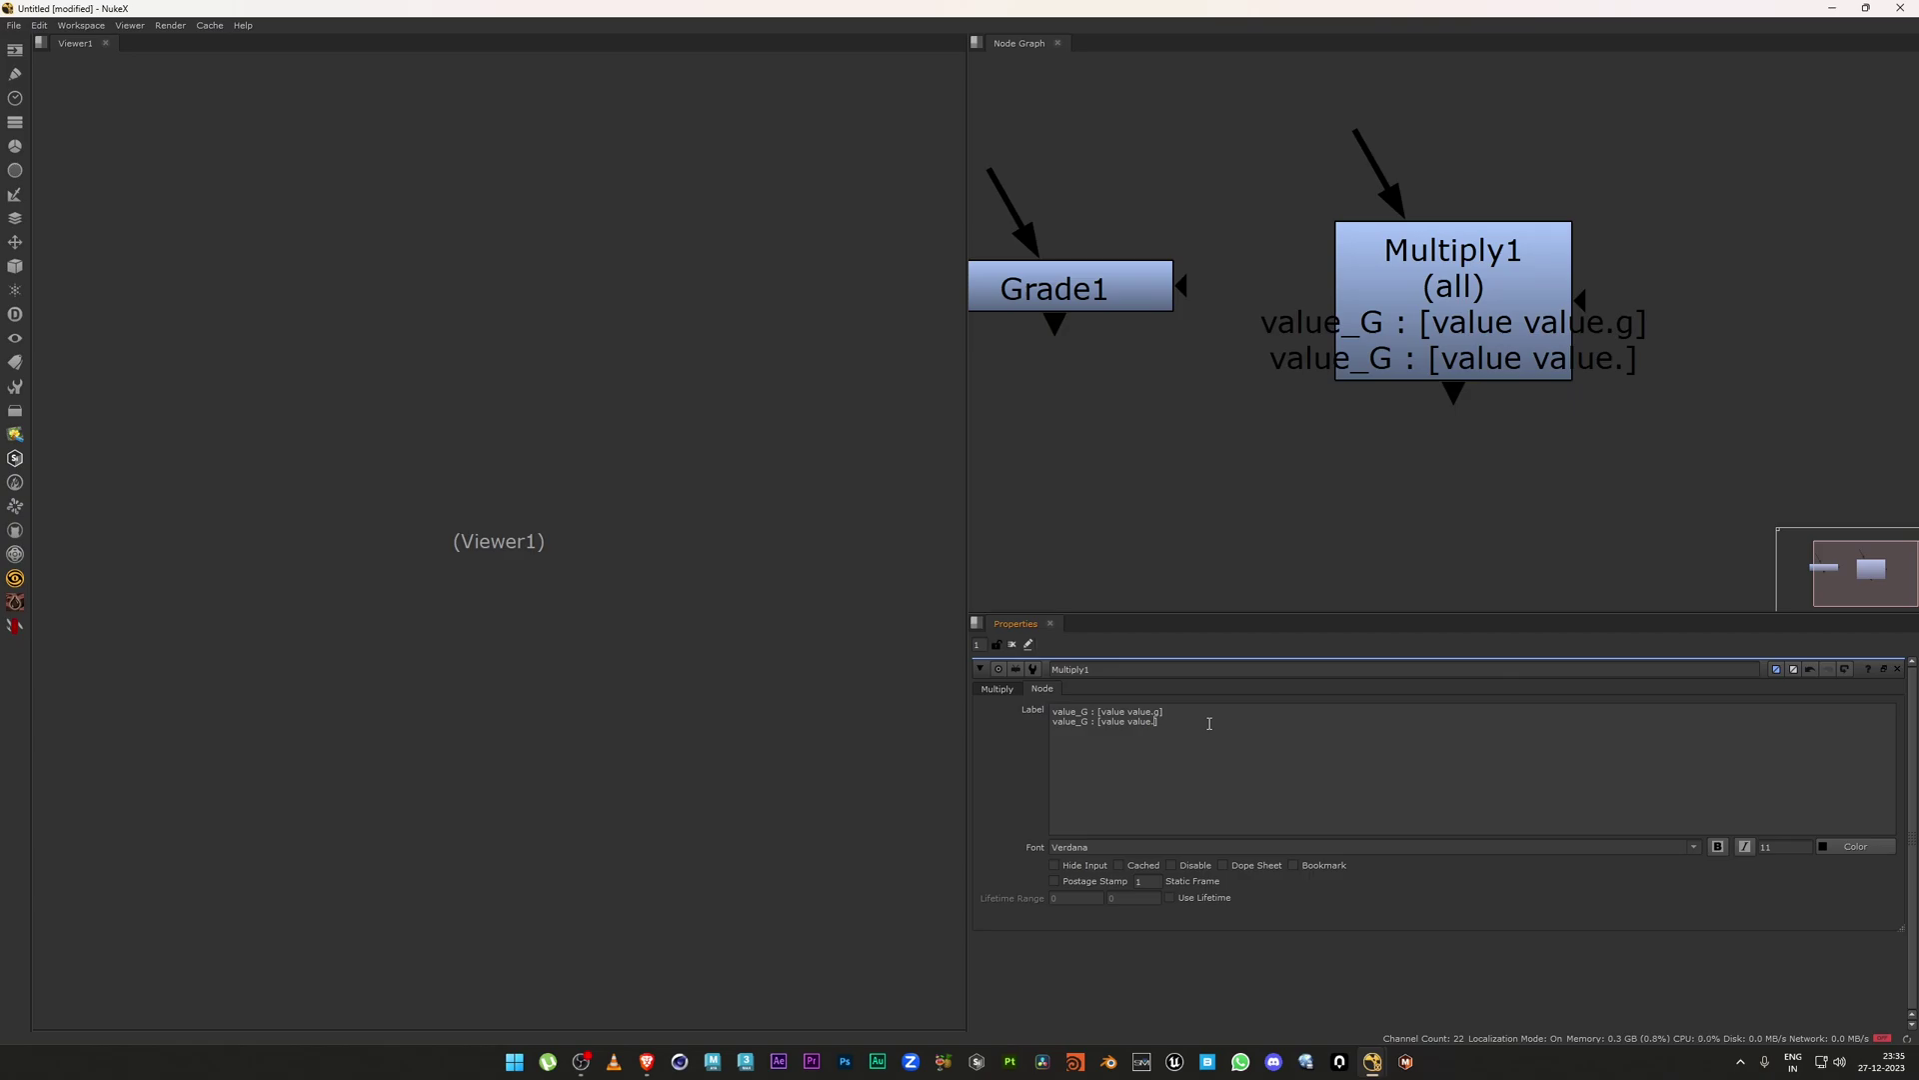
{"action": "type", "text": "b"}
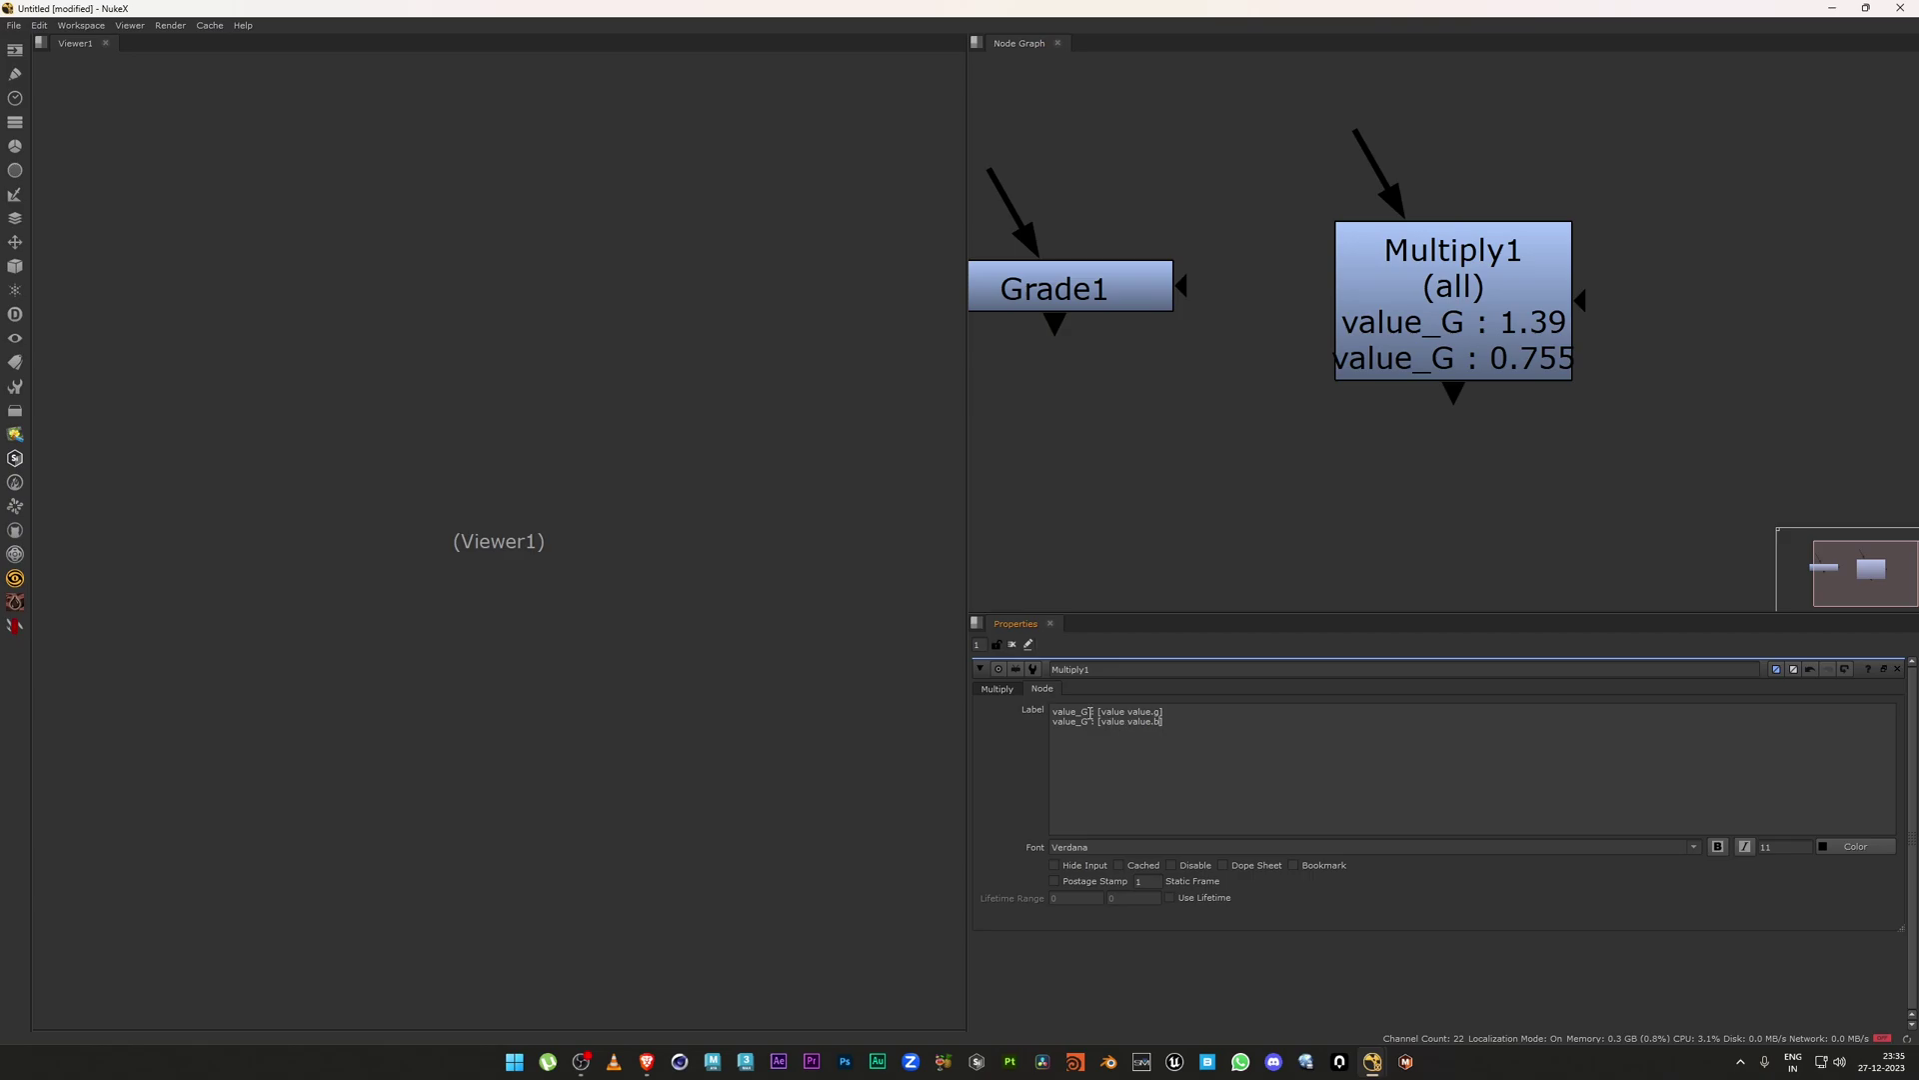
{"action": "key", "text": "BackSpace"}
{"action": "type", "text": "B"}
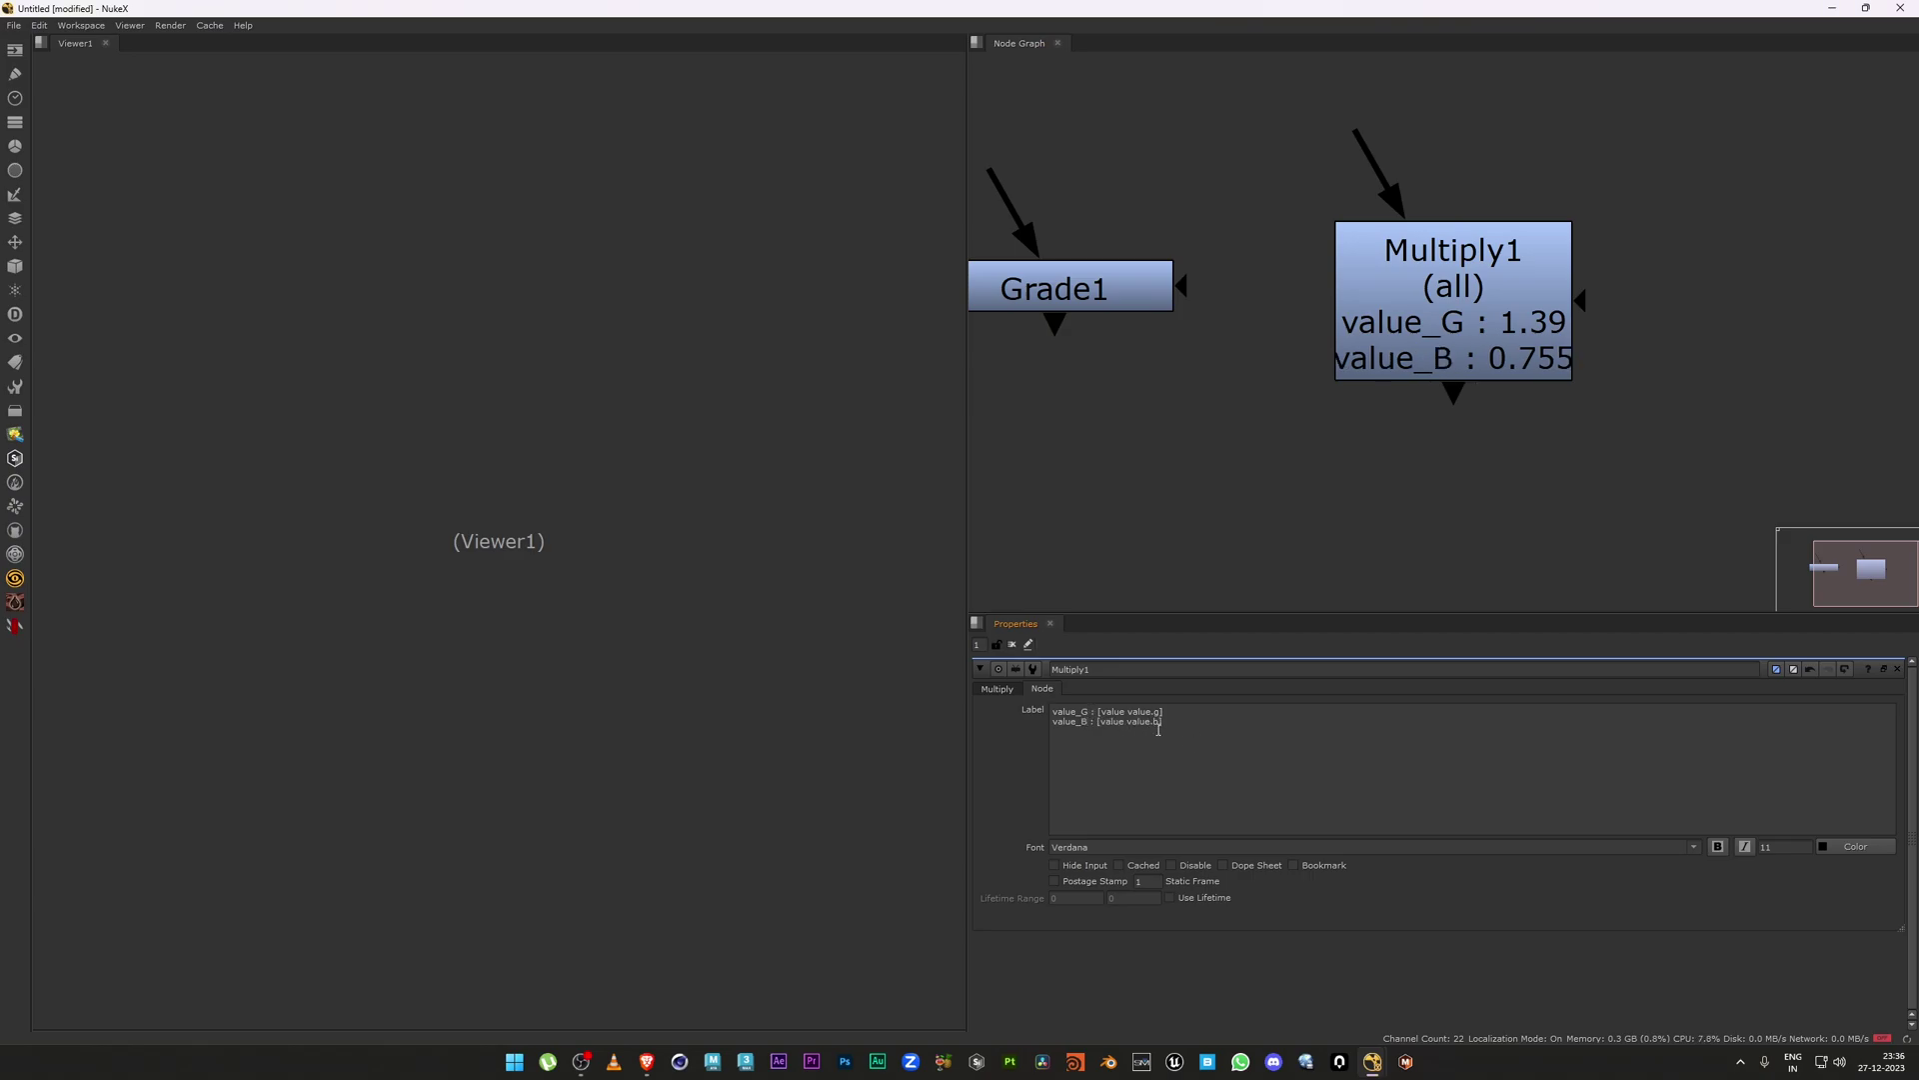
Change the first line of the Multiply node's label to value_R : [value value.r].
{"action": "key", "text": "Up"}
{"action": "key", "text": "BackSpace"}
{"action": "type", "text": "R"}
{"action": "left_click", "coordinate": [1157, 712]}
{"action": "key", "text": "BackSpace"}
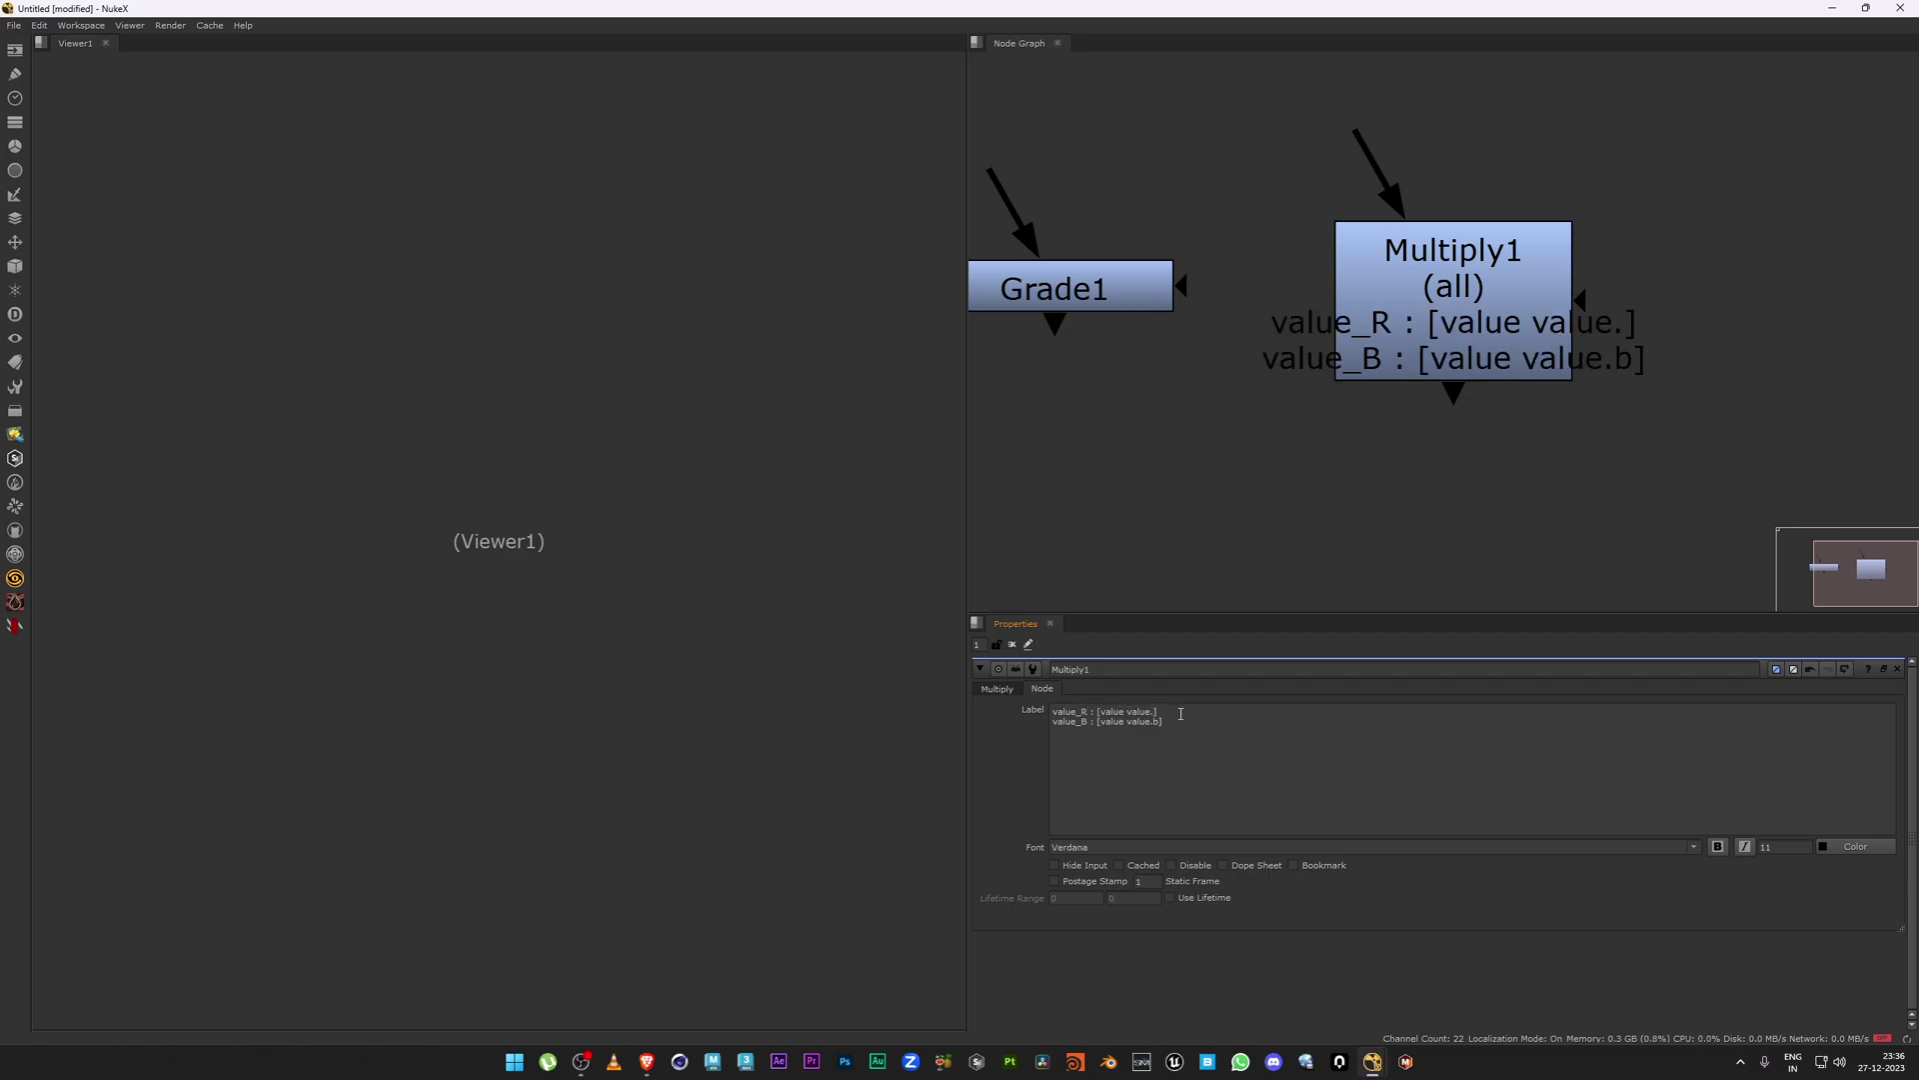
{"action": "type", "text": "r"}
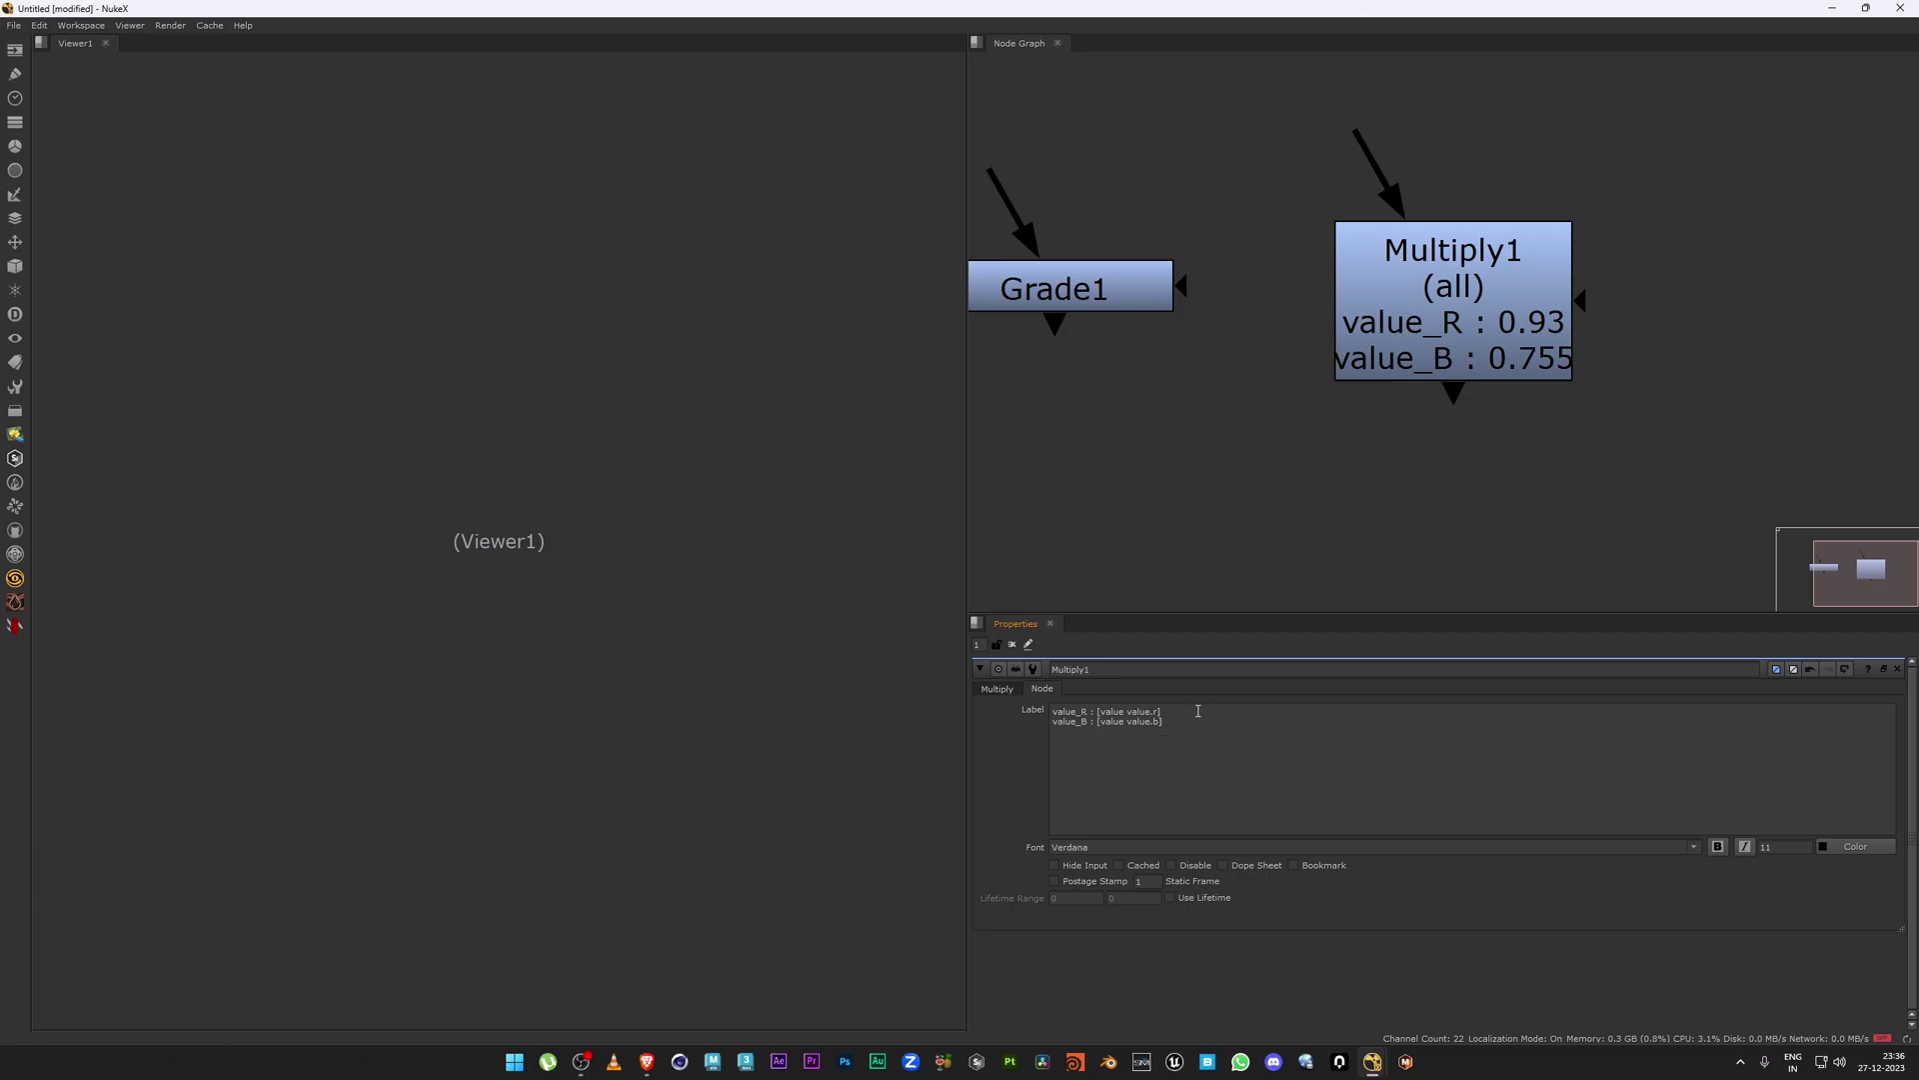
Add a third label line reading value_G : [value value.g].
{"action": "key", "text": "Down"}
{"action": "key", "text": "End"}
{"action": "type", "text": "value_G : [value value.g]"}
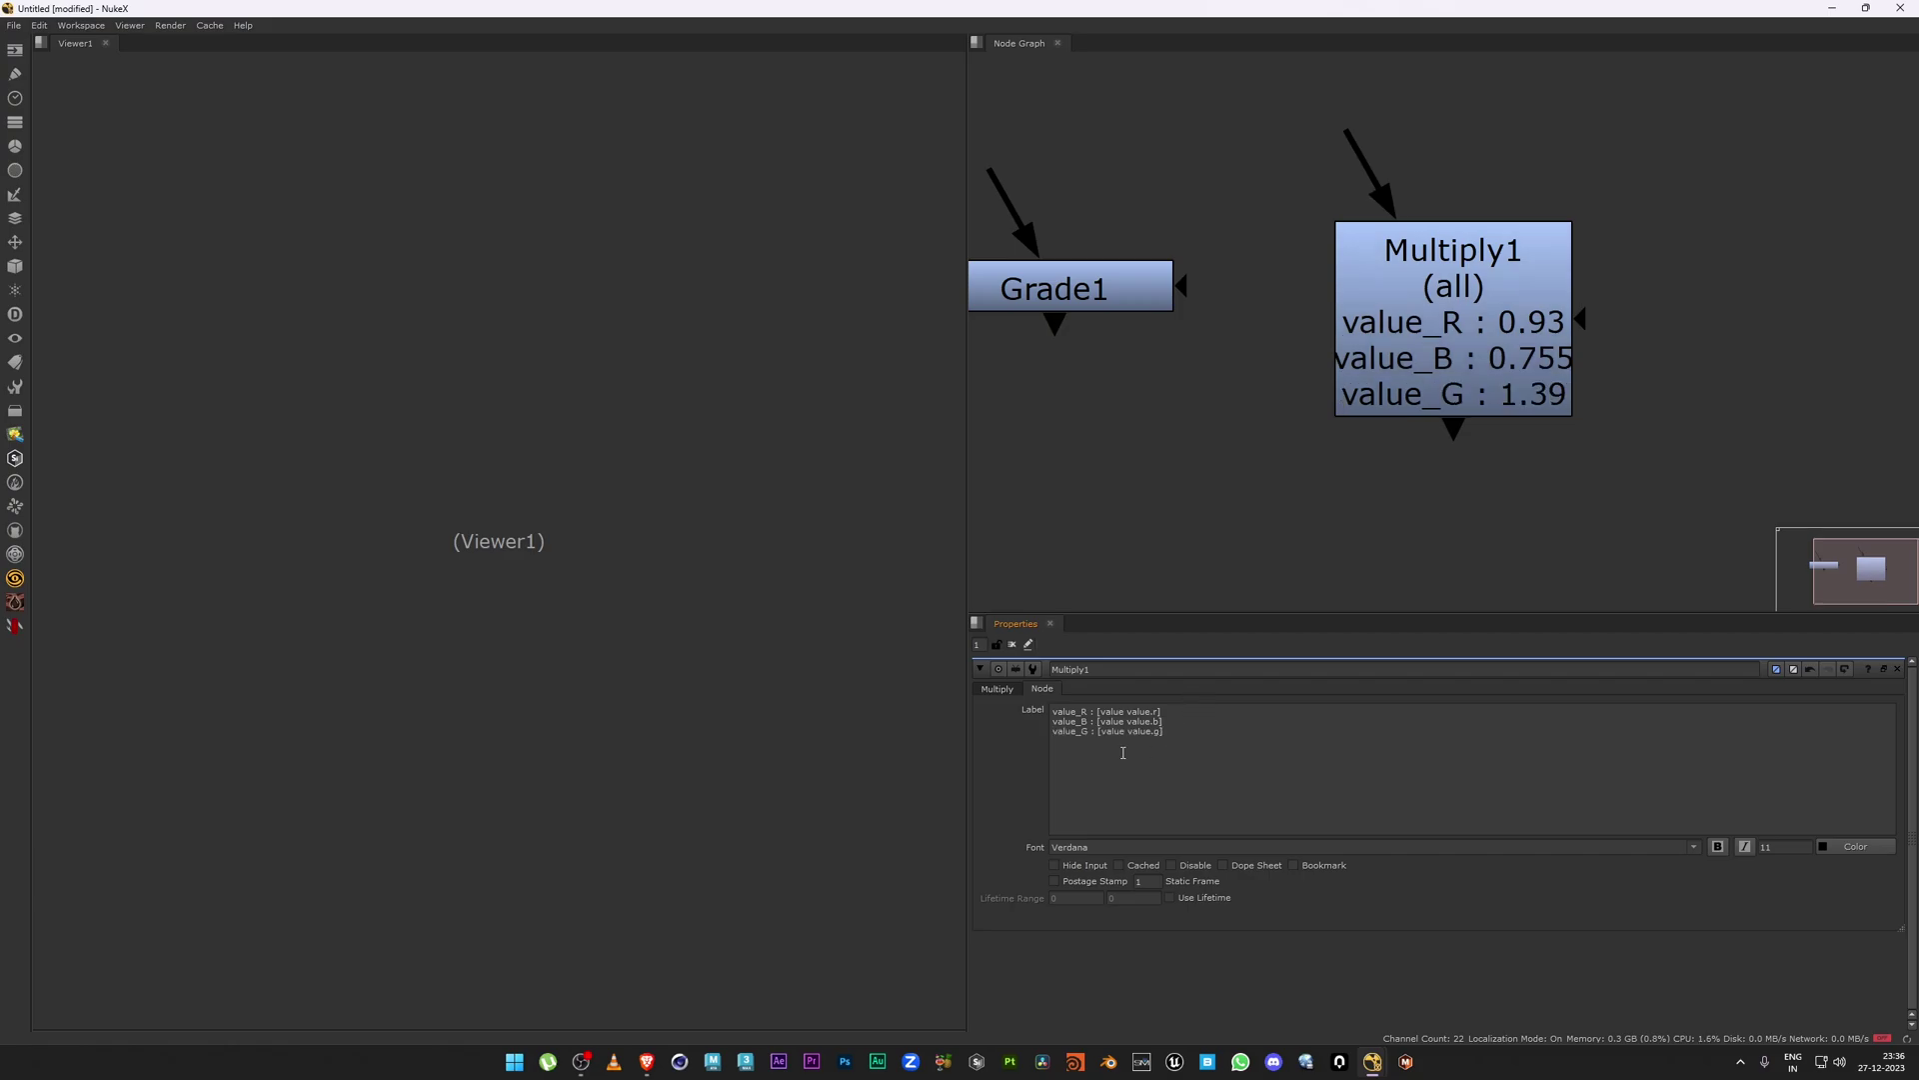
{"action": "left_click", "coordinate": [1092, 733]}
{"action": "key", "text": "BackSpace"}
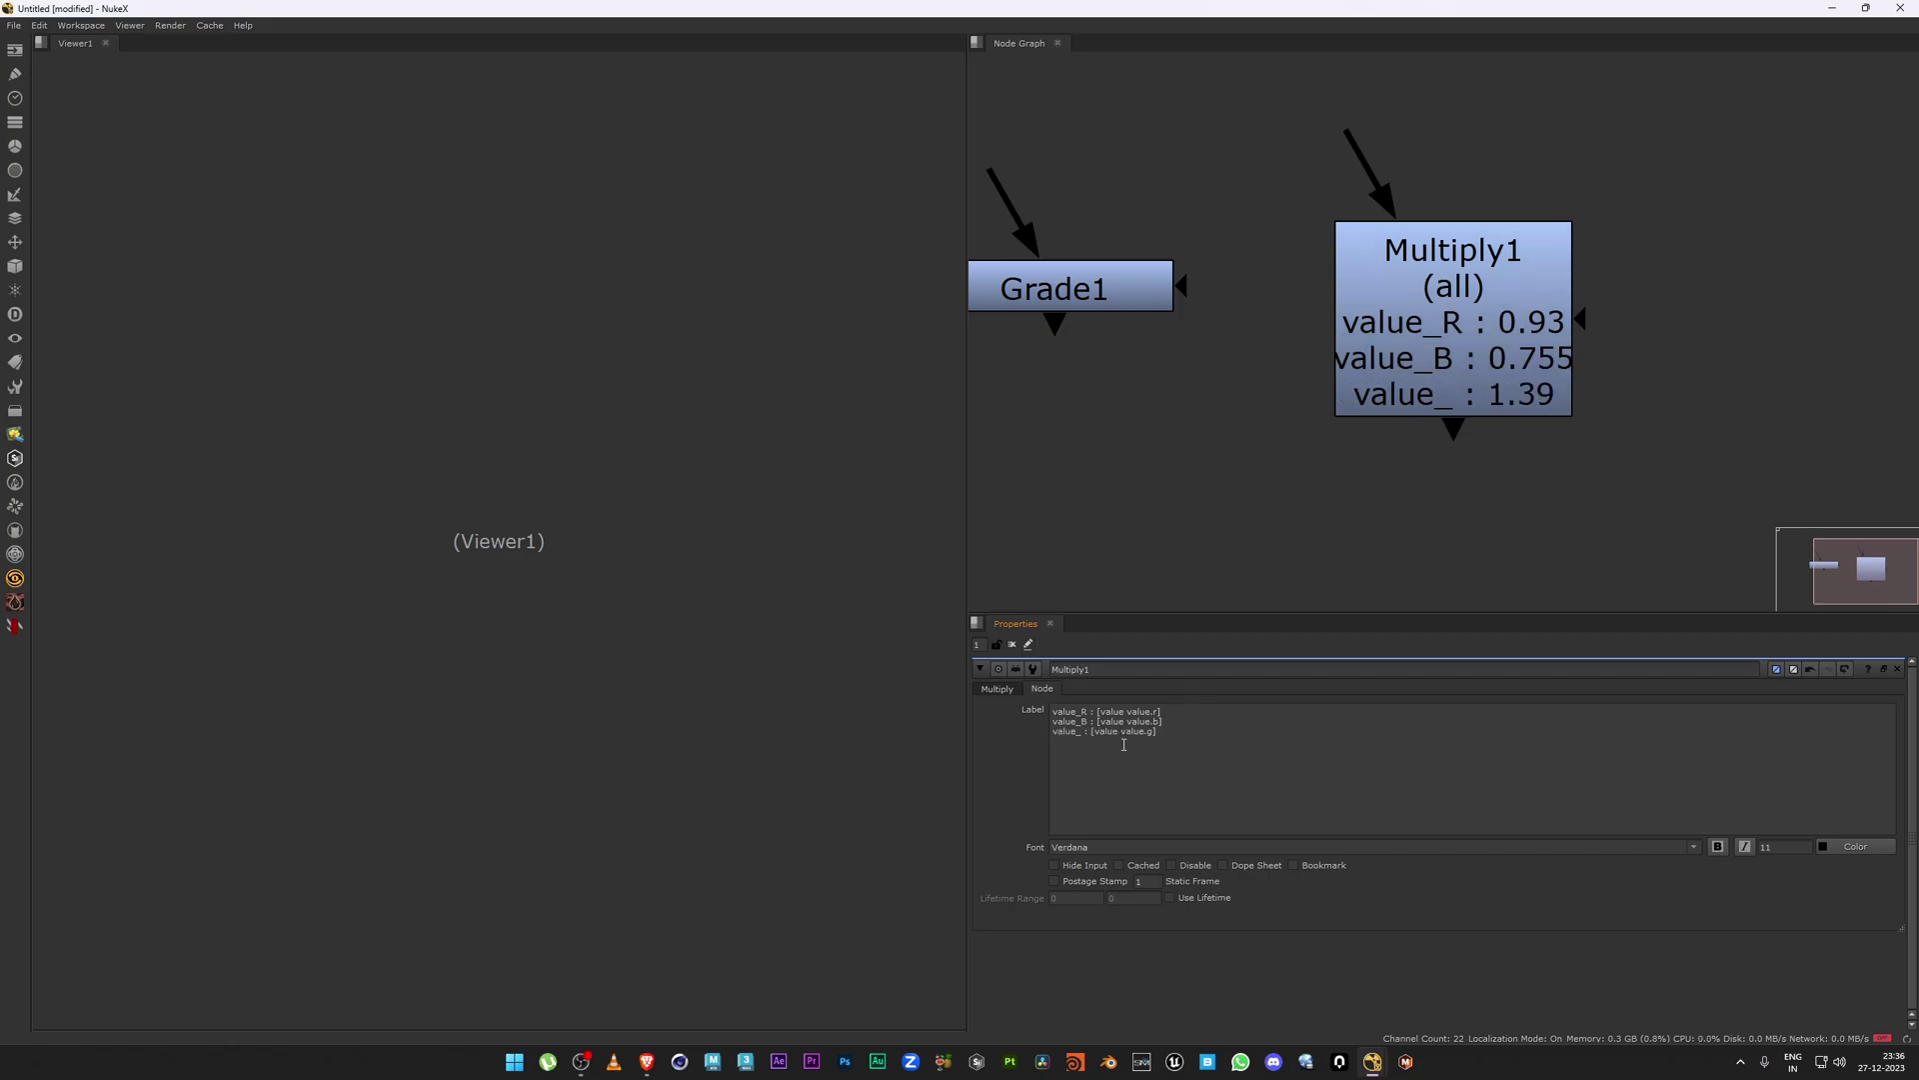
{"action": "type", "text": "G"}
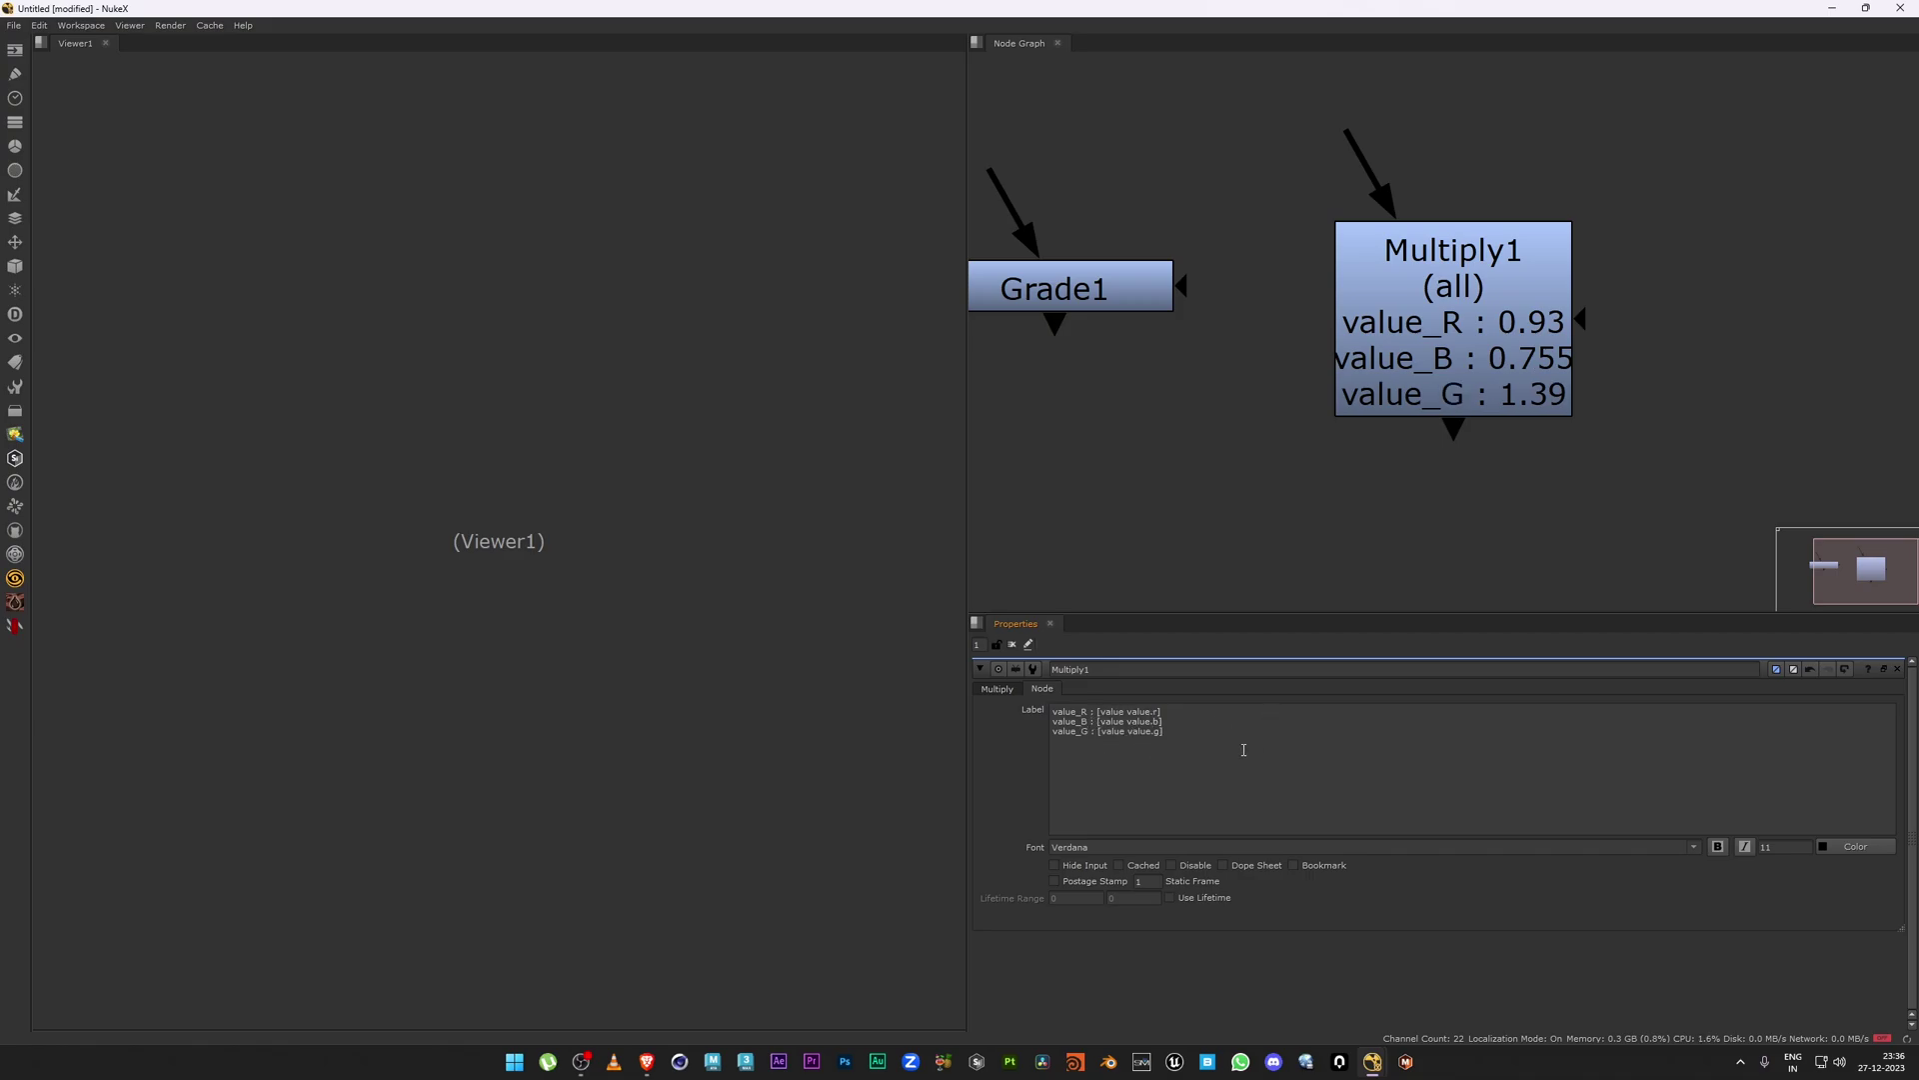
Reorder the Multiply node's label lines to R, G, B by moving the value_B line to the end.
{"action": "left_click_drag", "start_coordinate": [1173, 721], "coordinate": [1025, 724]}
{"action": "key", "text": "Delete"}
{"action": "key", "text": "Delete"}
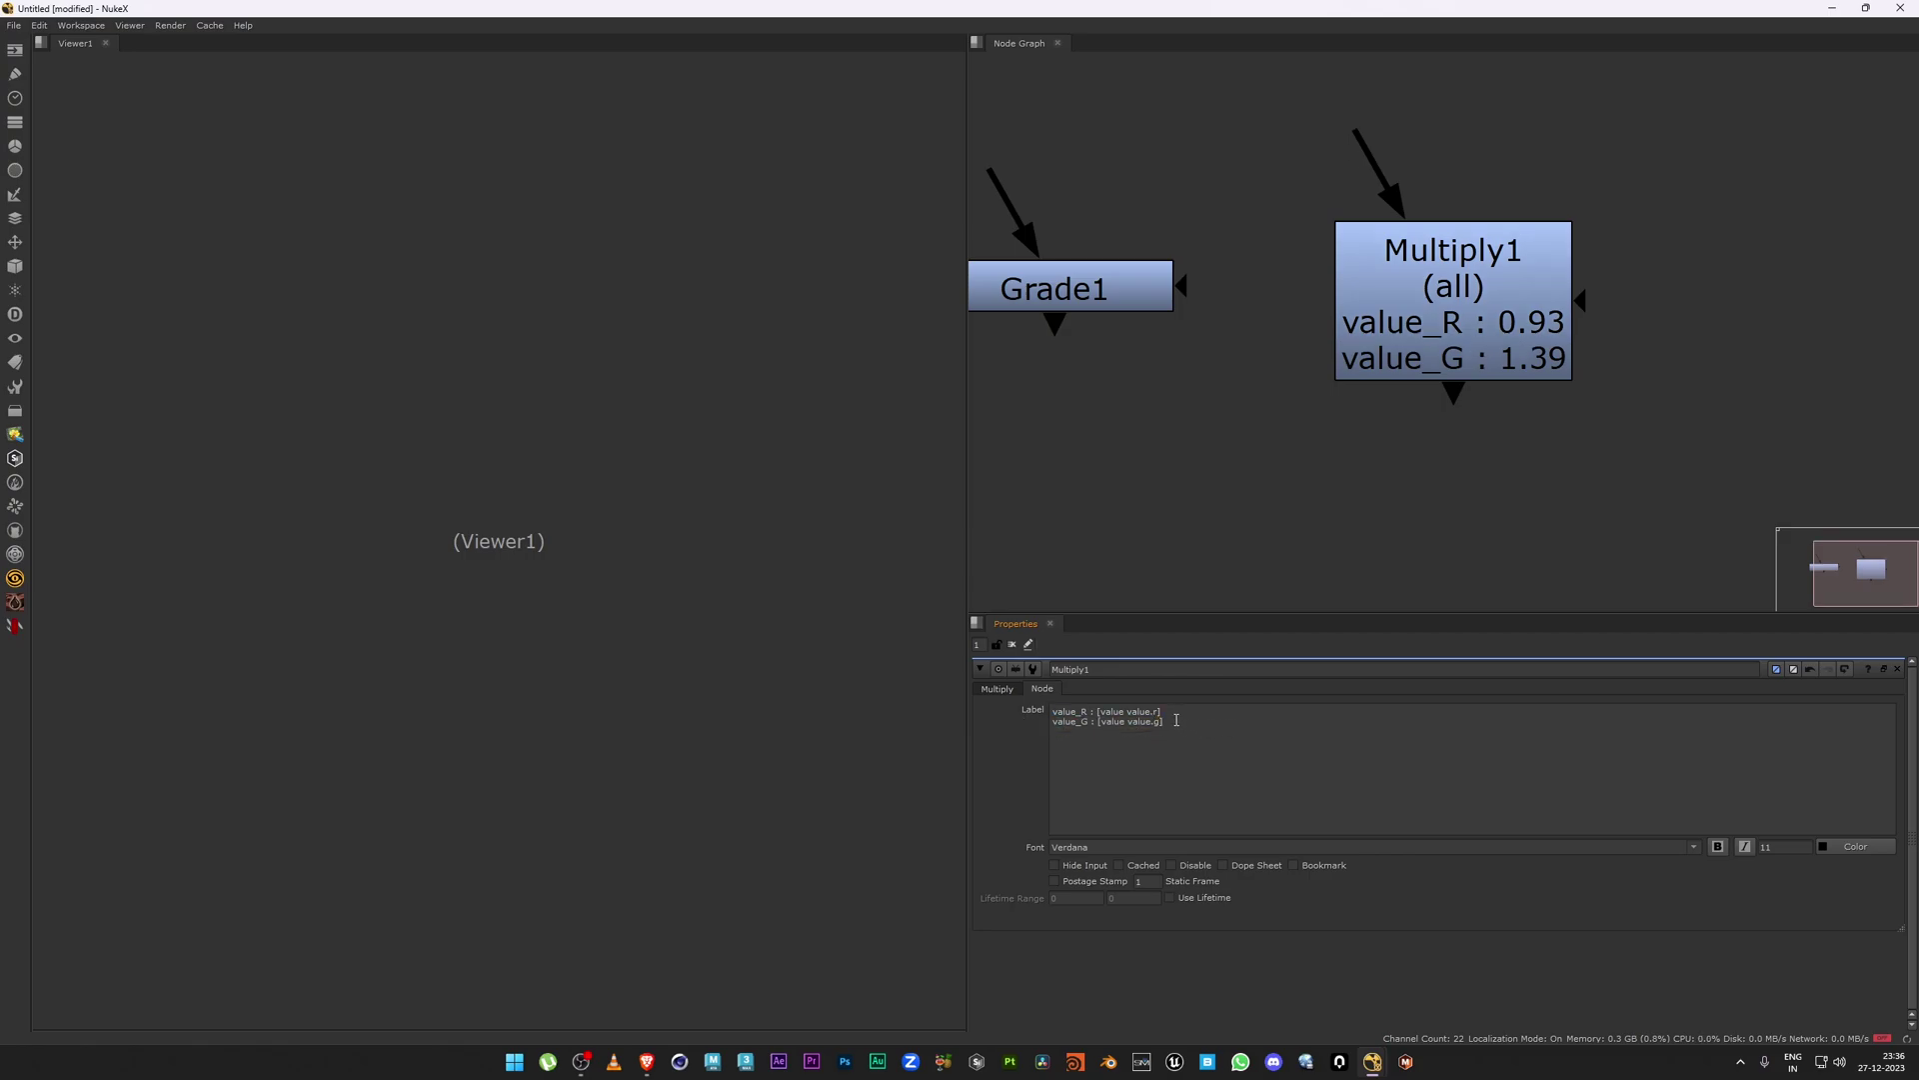
{"action": "key", "text": "ctrl+z"}
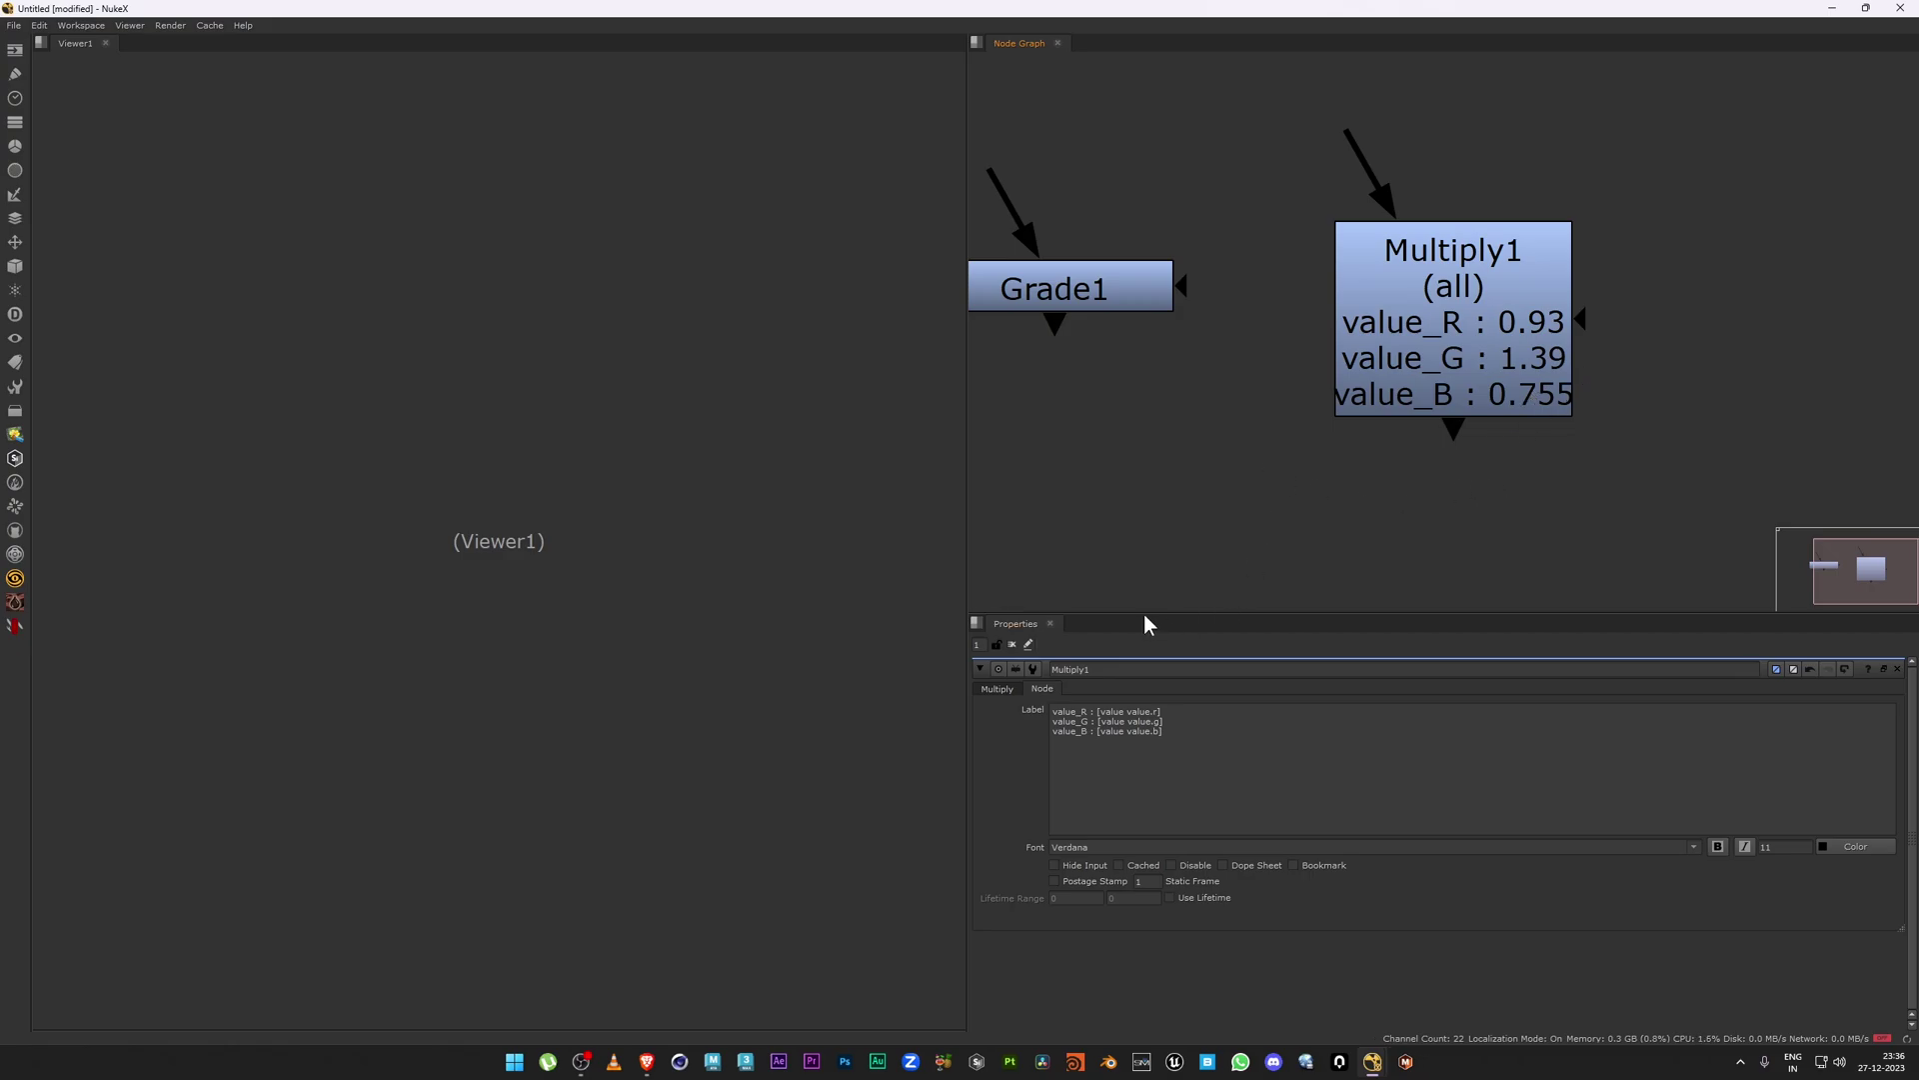
Set the blue channel of the Multiply node's value to 0.24.
{"action": "left_click", "coordinate": [1462, 303]}
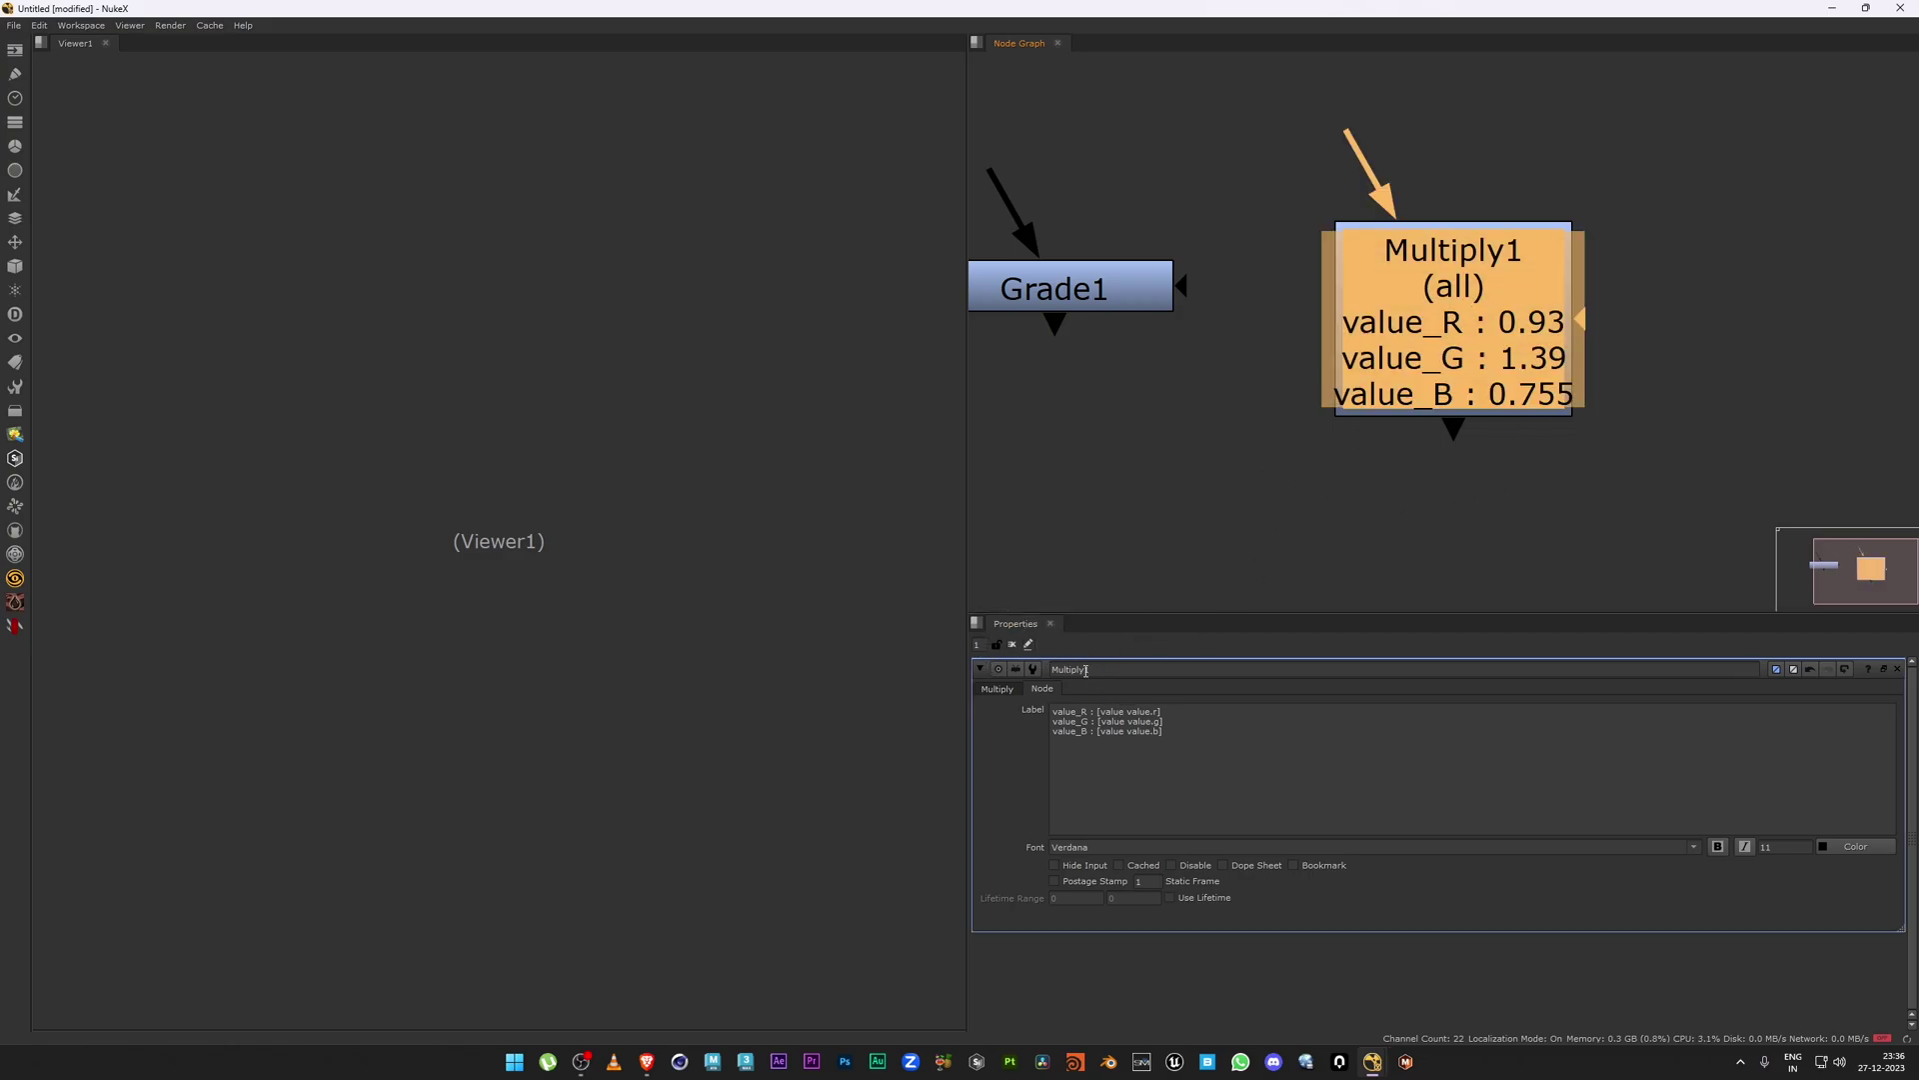
{"action": "left_click", "coordinate": [1000, 690]}
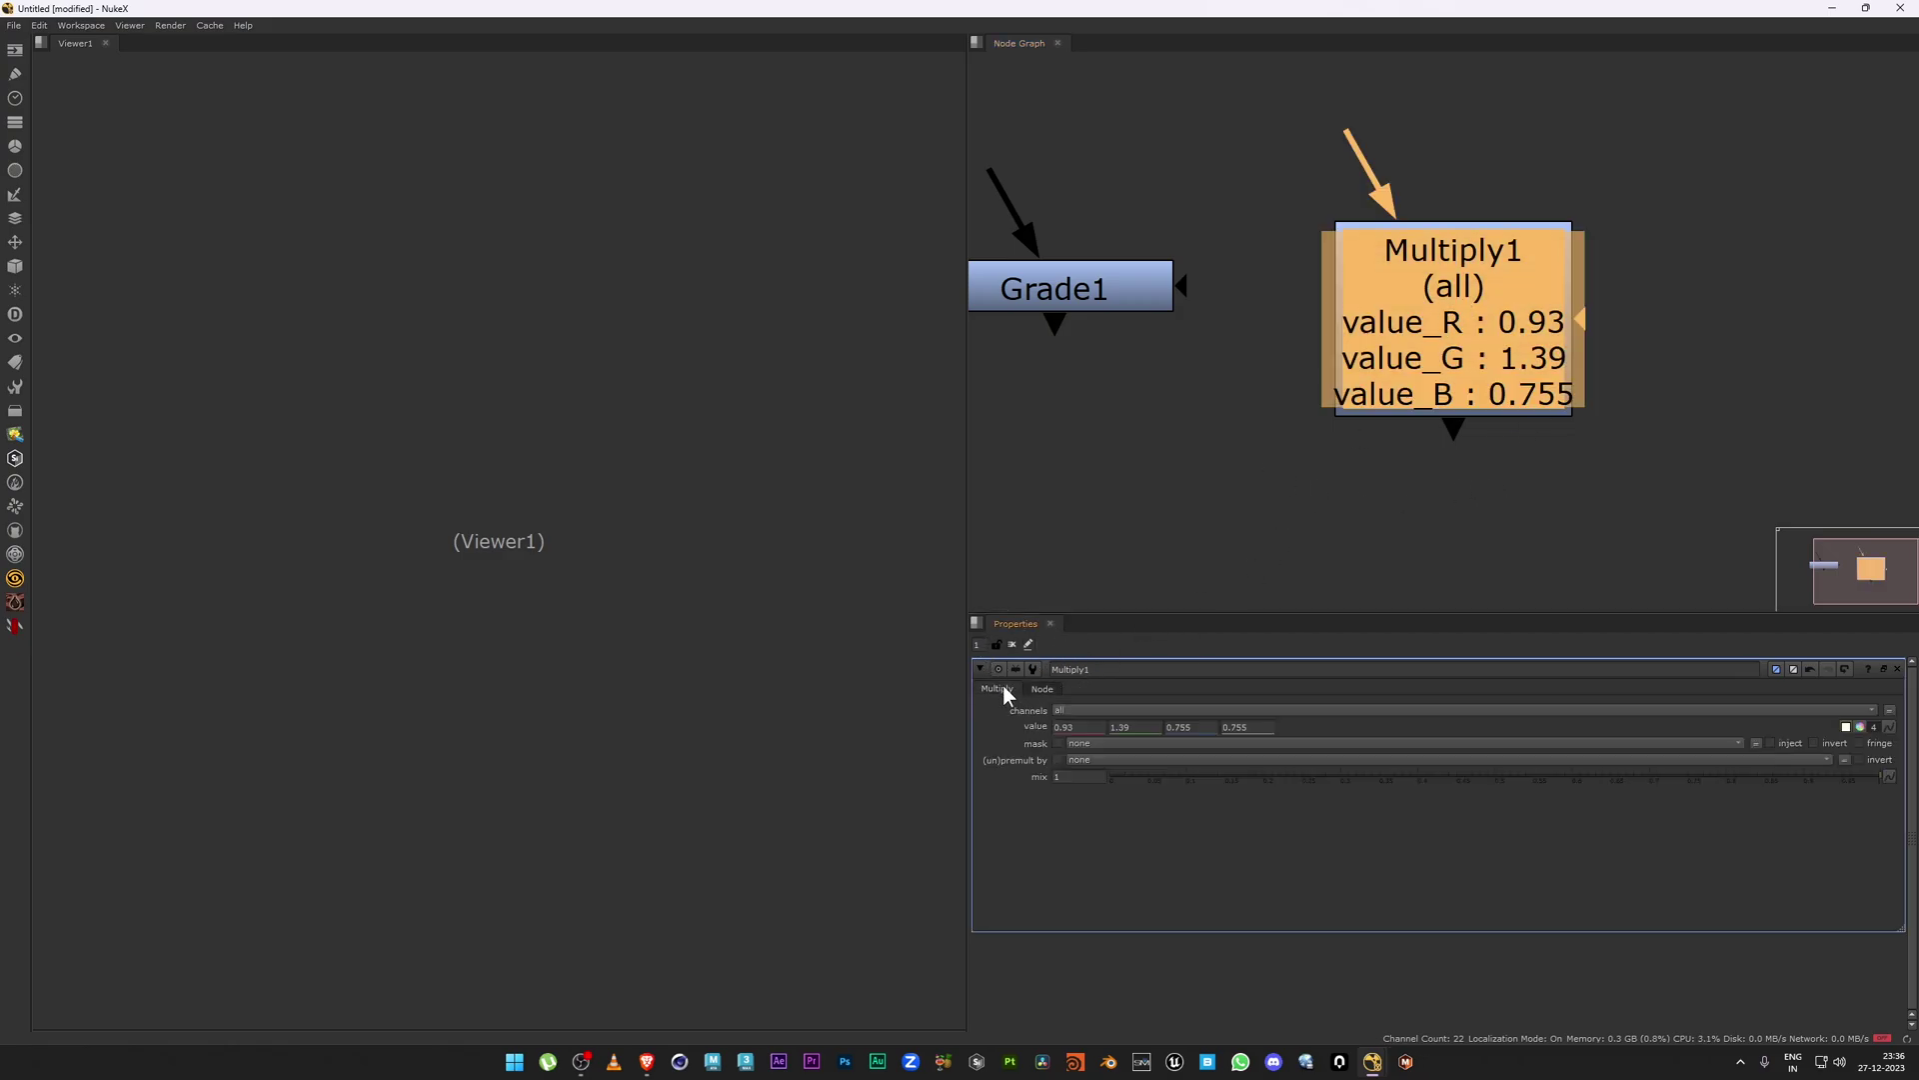
{"action": "double_click", "coordinate": [1187, 723]}
{"action": "type", "text": "0.24"}
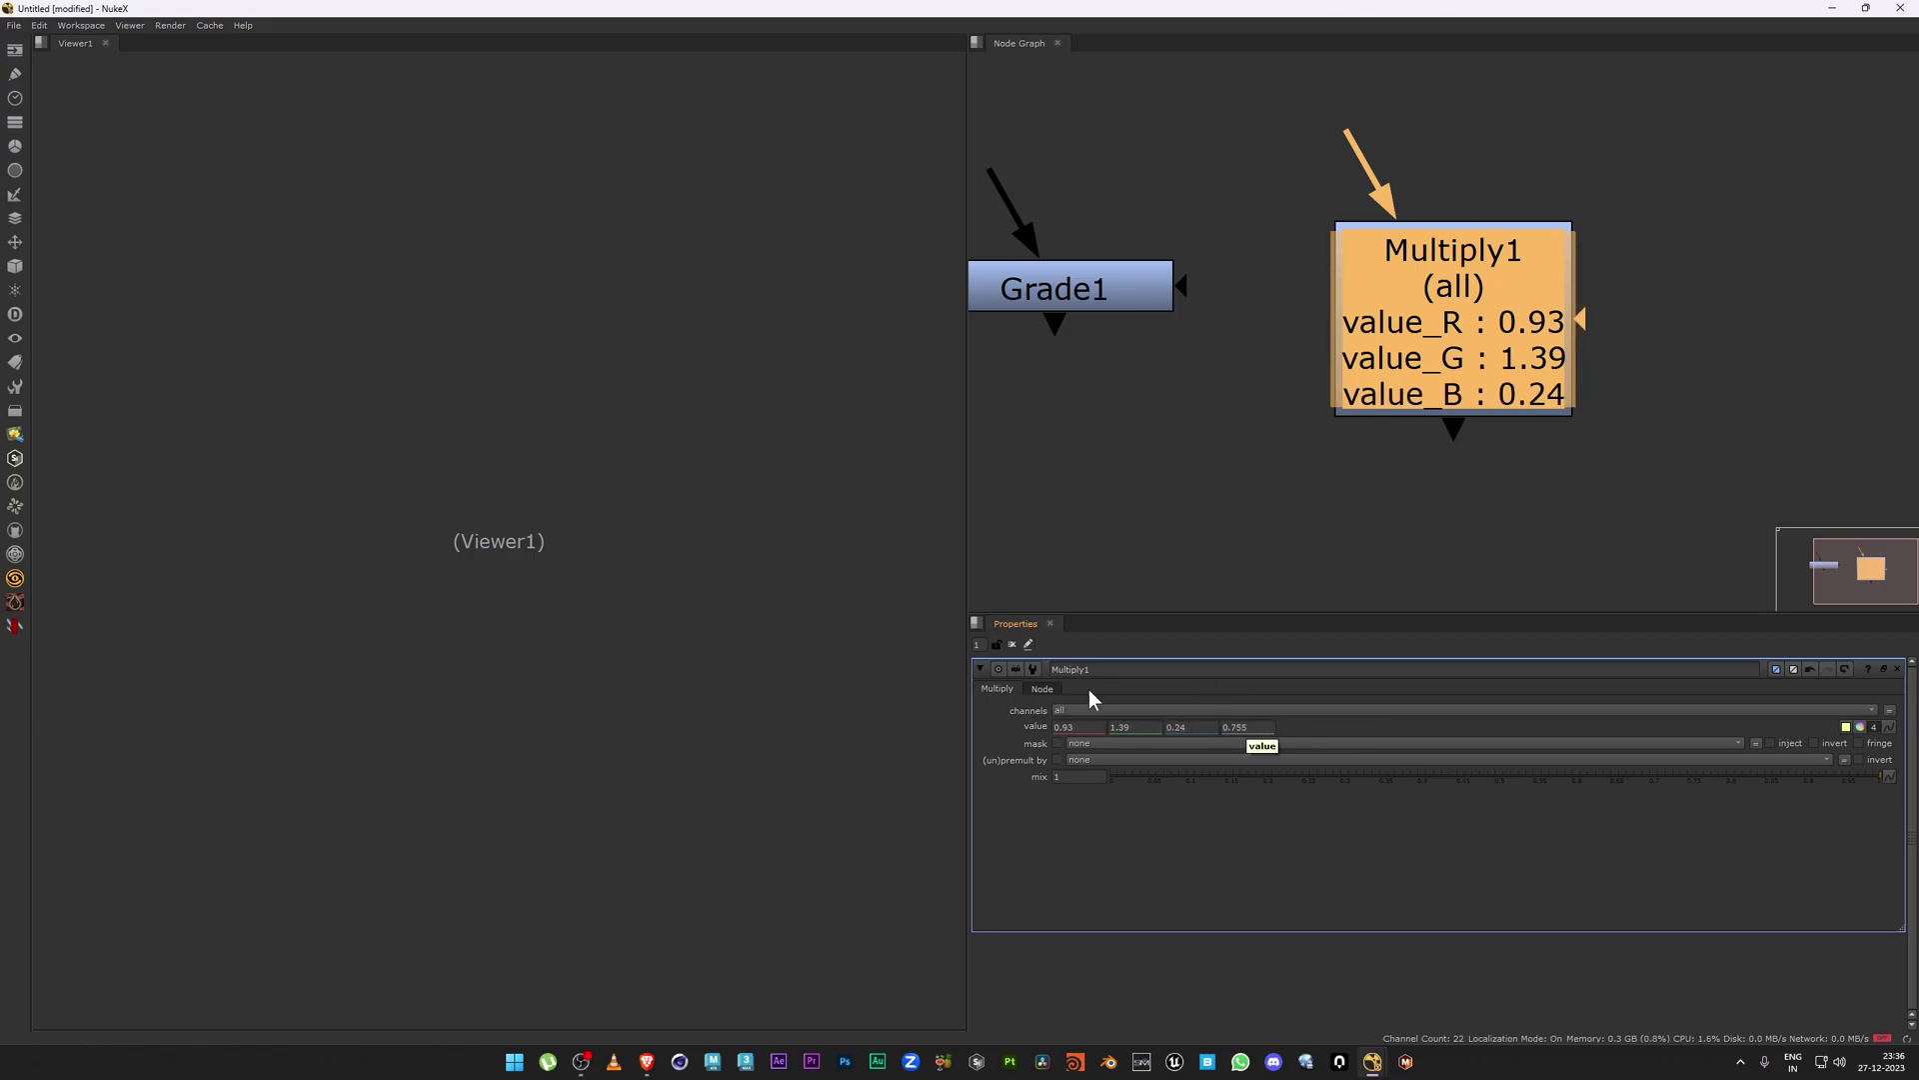
Review the label expressions, and set the Multiply node's red value to 2.03 and green value to 0.56.
{"action": "left_click", "coordinate": [1040, 689]}
{"action": "key", "text": "ctrl+a"}
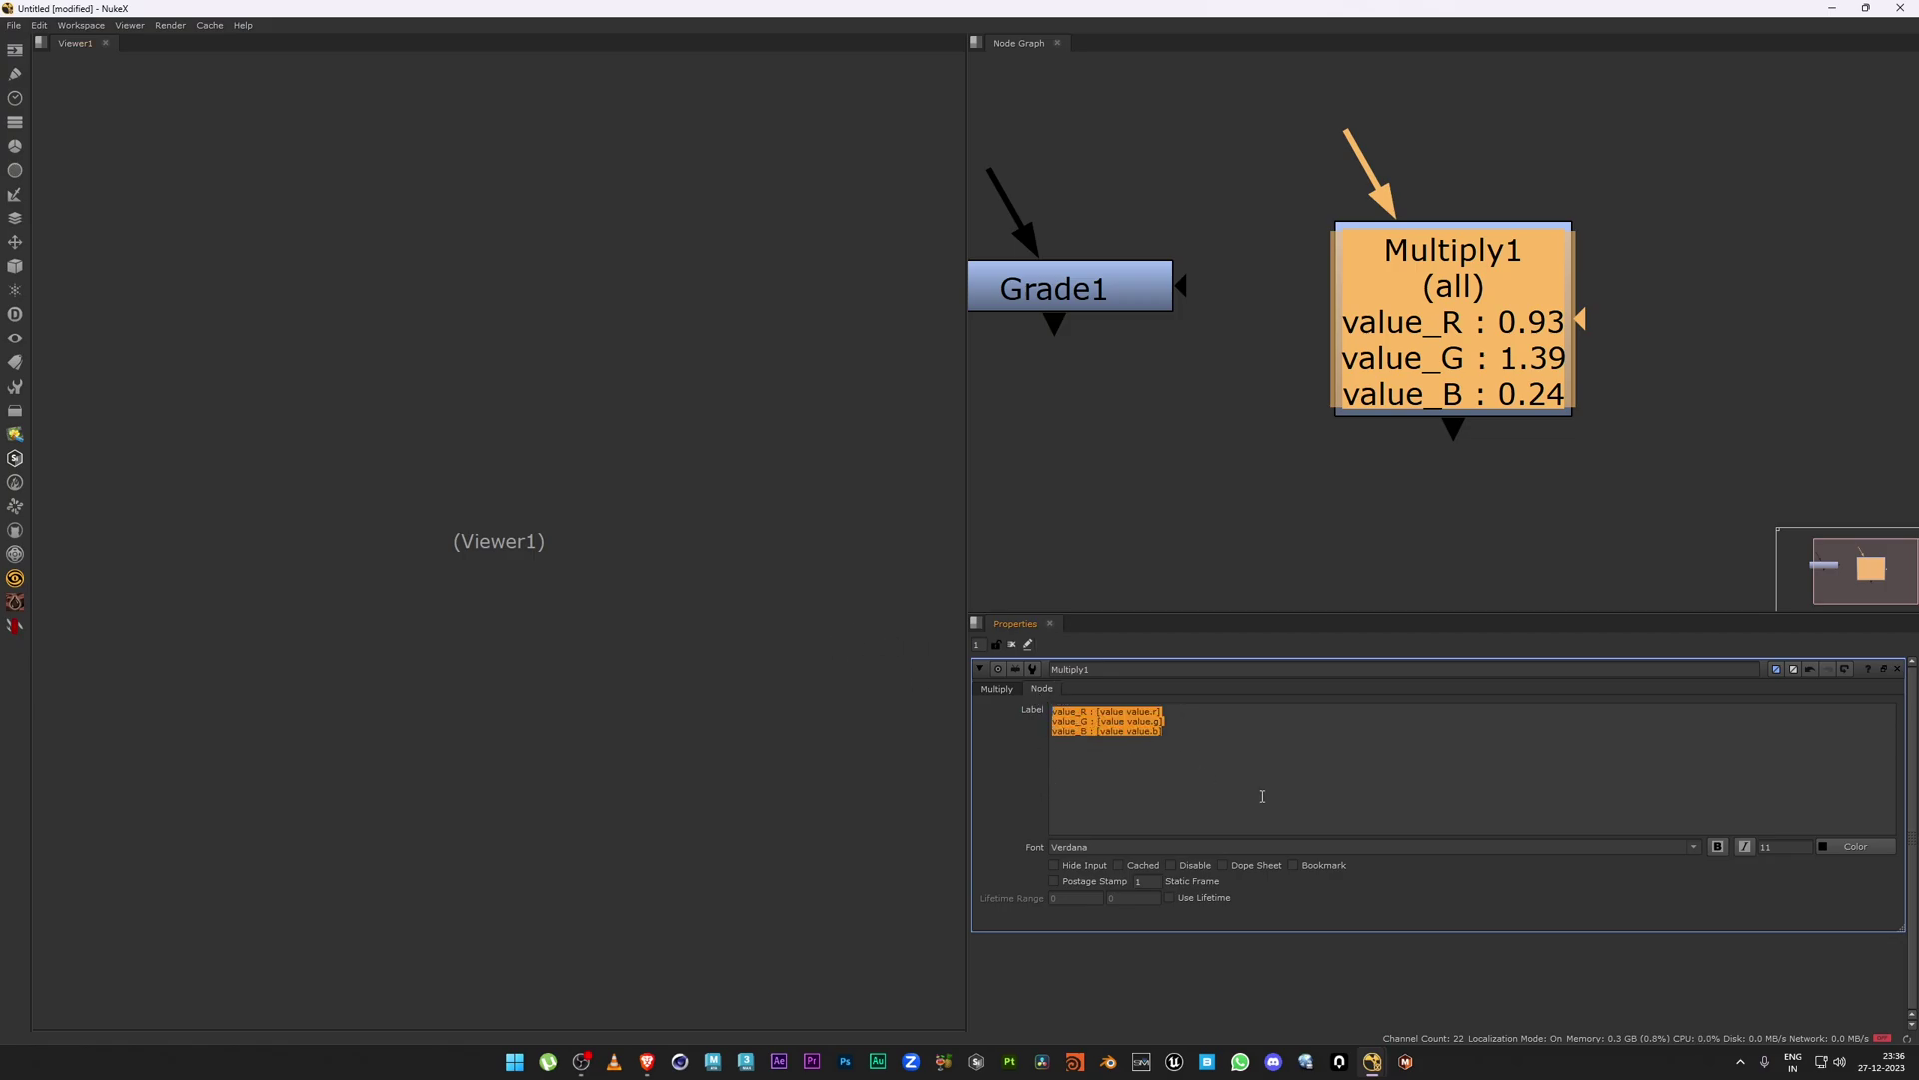
{"action": "left_click", "coordinate": [996, 689]}
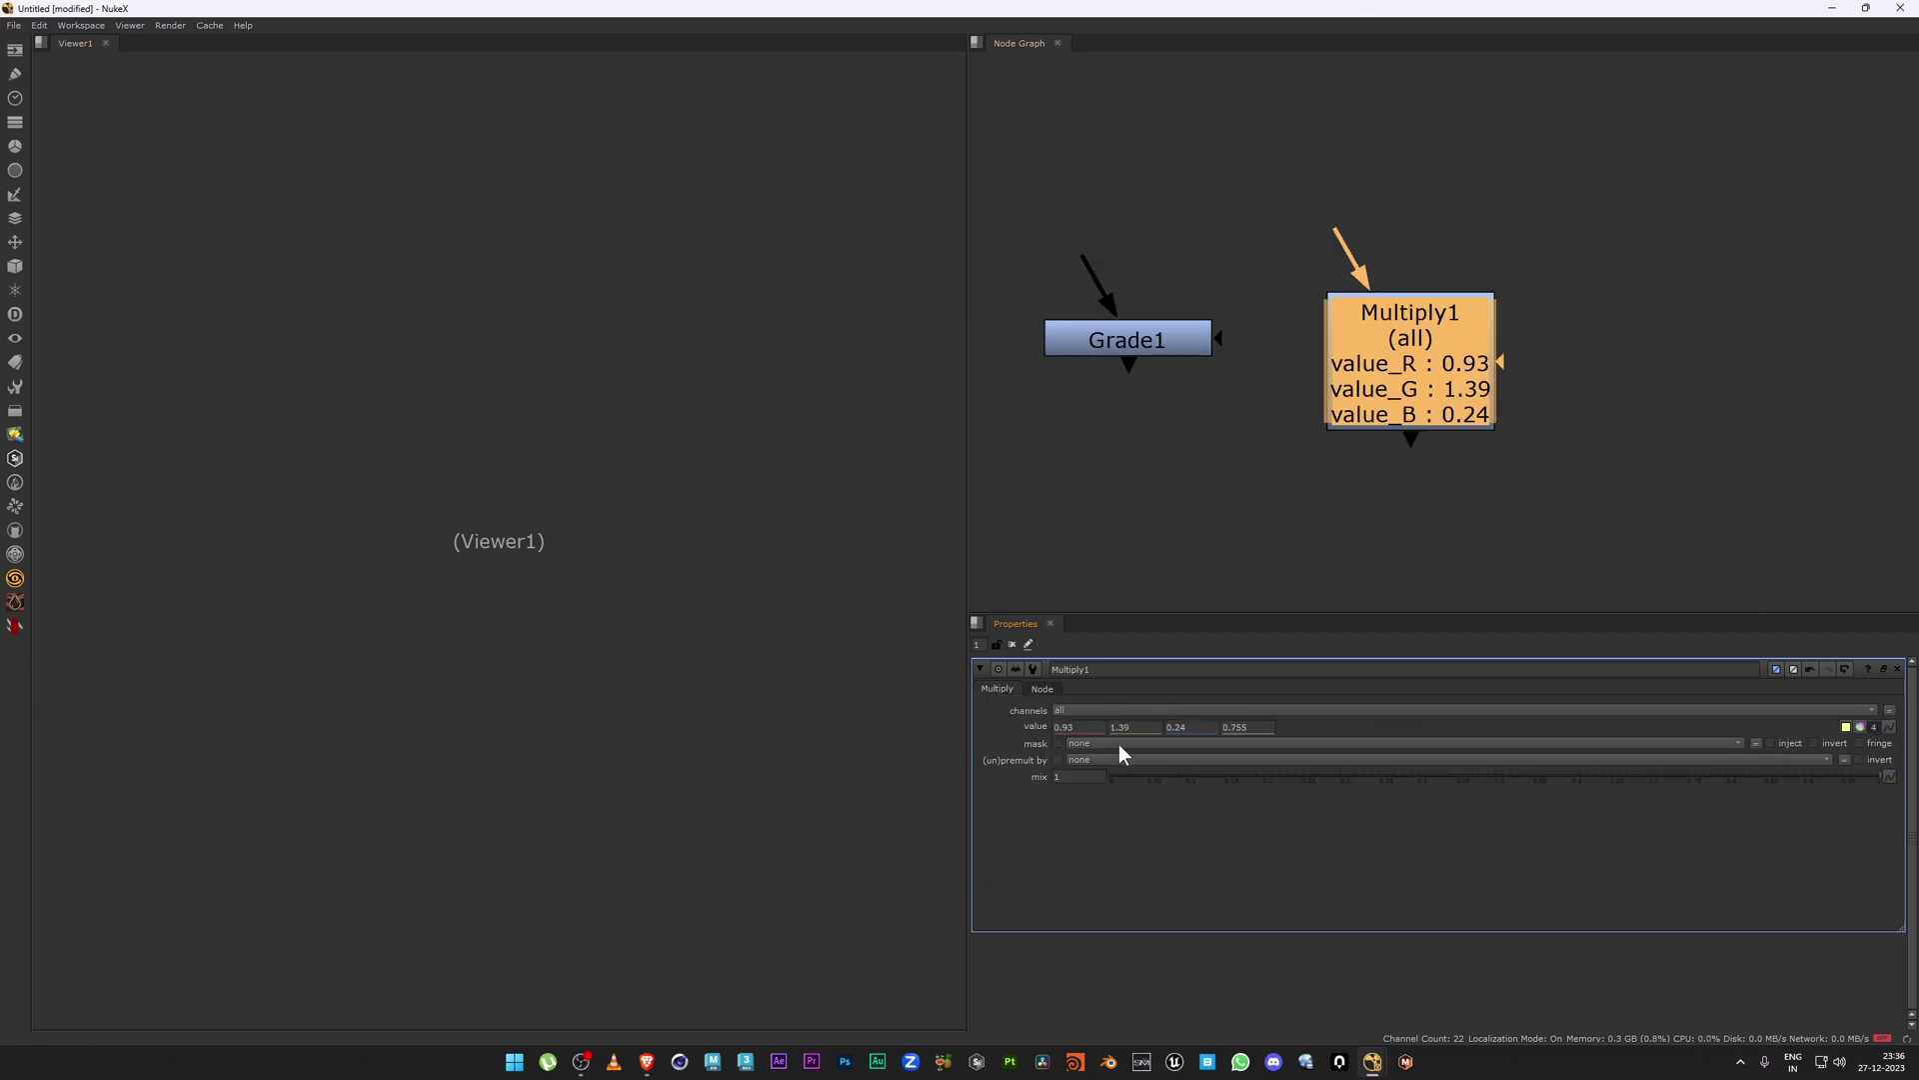
{"action": "left_click_drag", "start_coordinate": [1121, 727], "coordinate": [1090, 727], "text": "alt"}
{"action": "left_click", "coordinate": [1437, 519]}
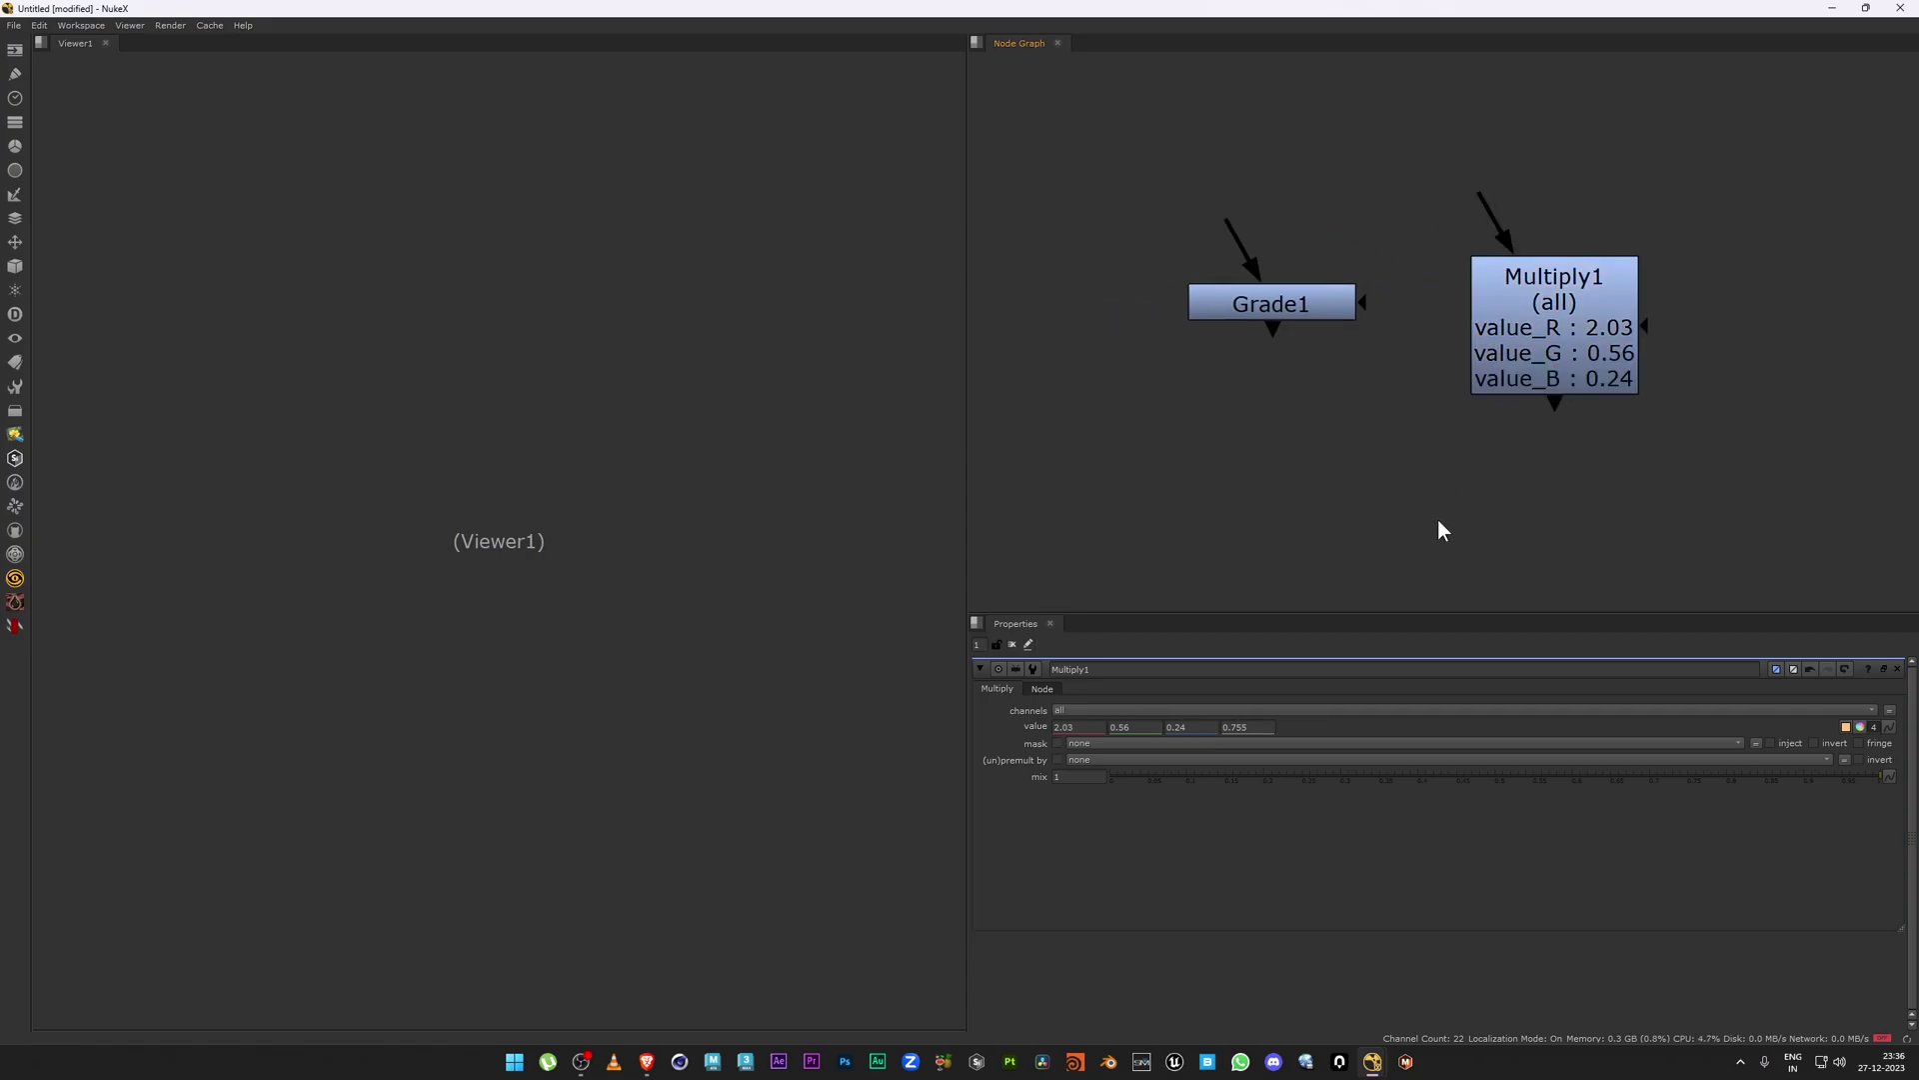
Move the Multiply node farther from the Grade node, up and to its right in the node graph.
{"action": "scroll", "coordinate": [1500, 450], "scroll_direction": "down", "scroll_amount": 3}
{"action": "left_click_drag", "start_coordinate": [1578, 386], "coordinate": [1709, 290]}
{"action": "left_click", "coordinate": [1621, 155]}
{"action": "left_click_drag", "start_coordinate": [1621, 155], "coordinate": [1811, 415]}
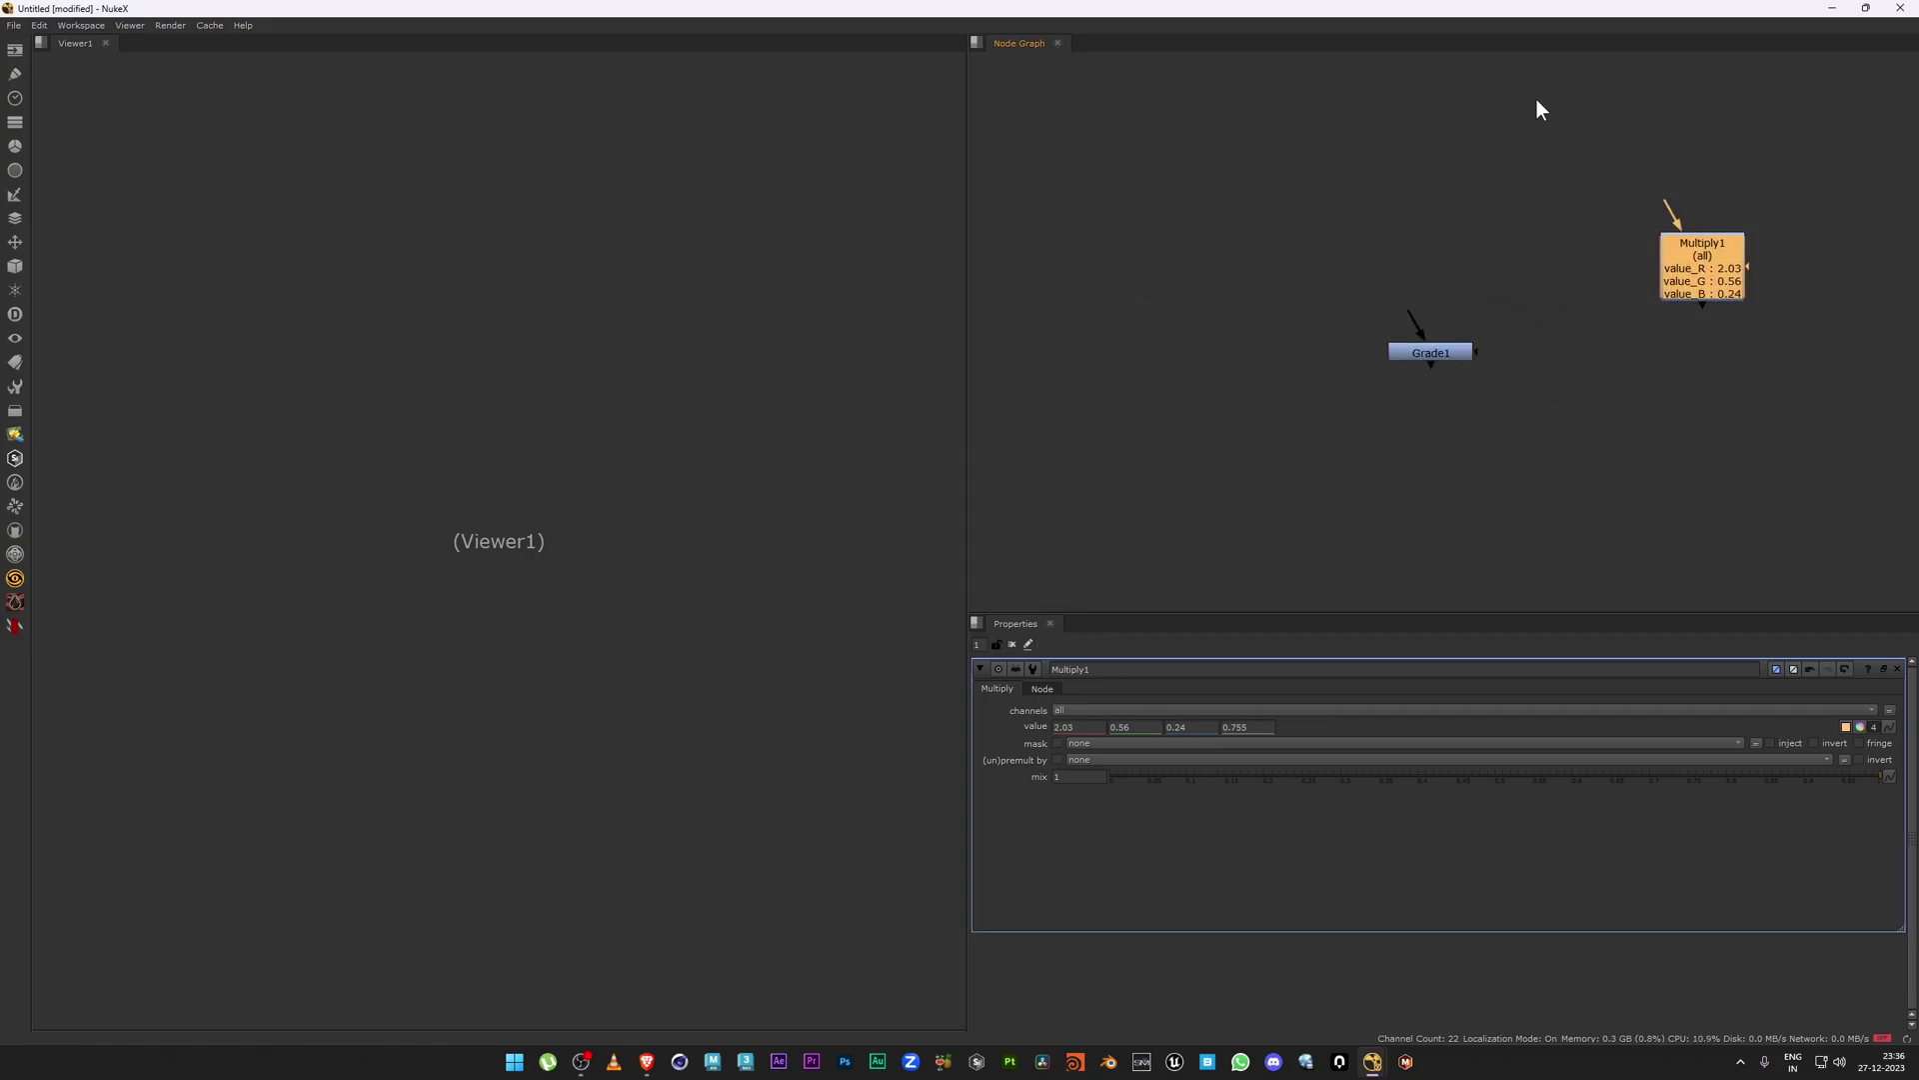
Open the Grade node's properties and examine its parameters and label field.
{"action": "middle_click_drag", "start_coordinate": [1440, 399], "coordinate": [1245, 463]}
{"action": "left_click", "coordinate": [1244, 463]}
{"action": "double_click", "coordinate": [1218, 422]}
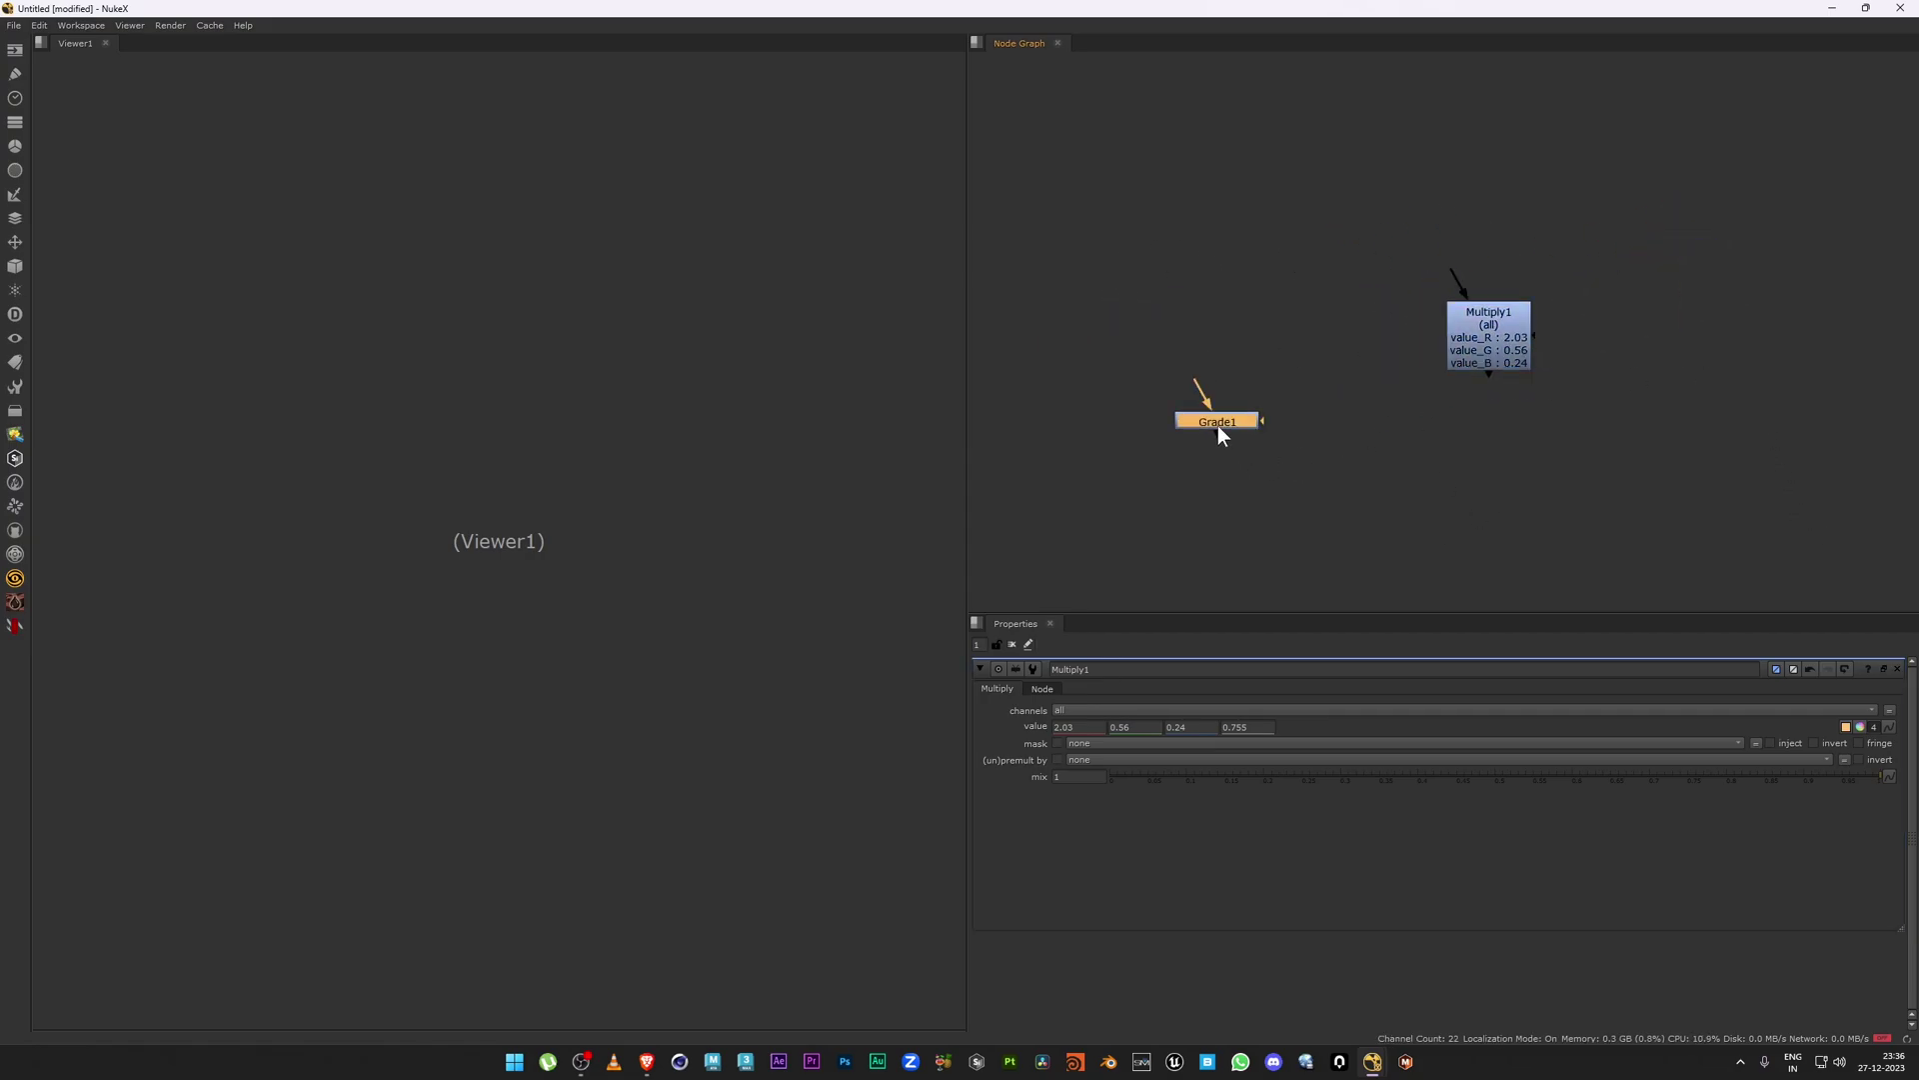
{"action": "scroll", "coordinate": [1437, 380], "scroll_direction": "up", "scroll_amount": 3}
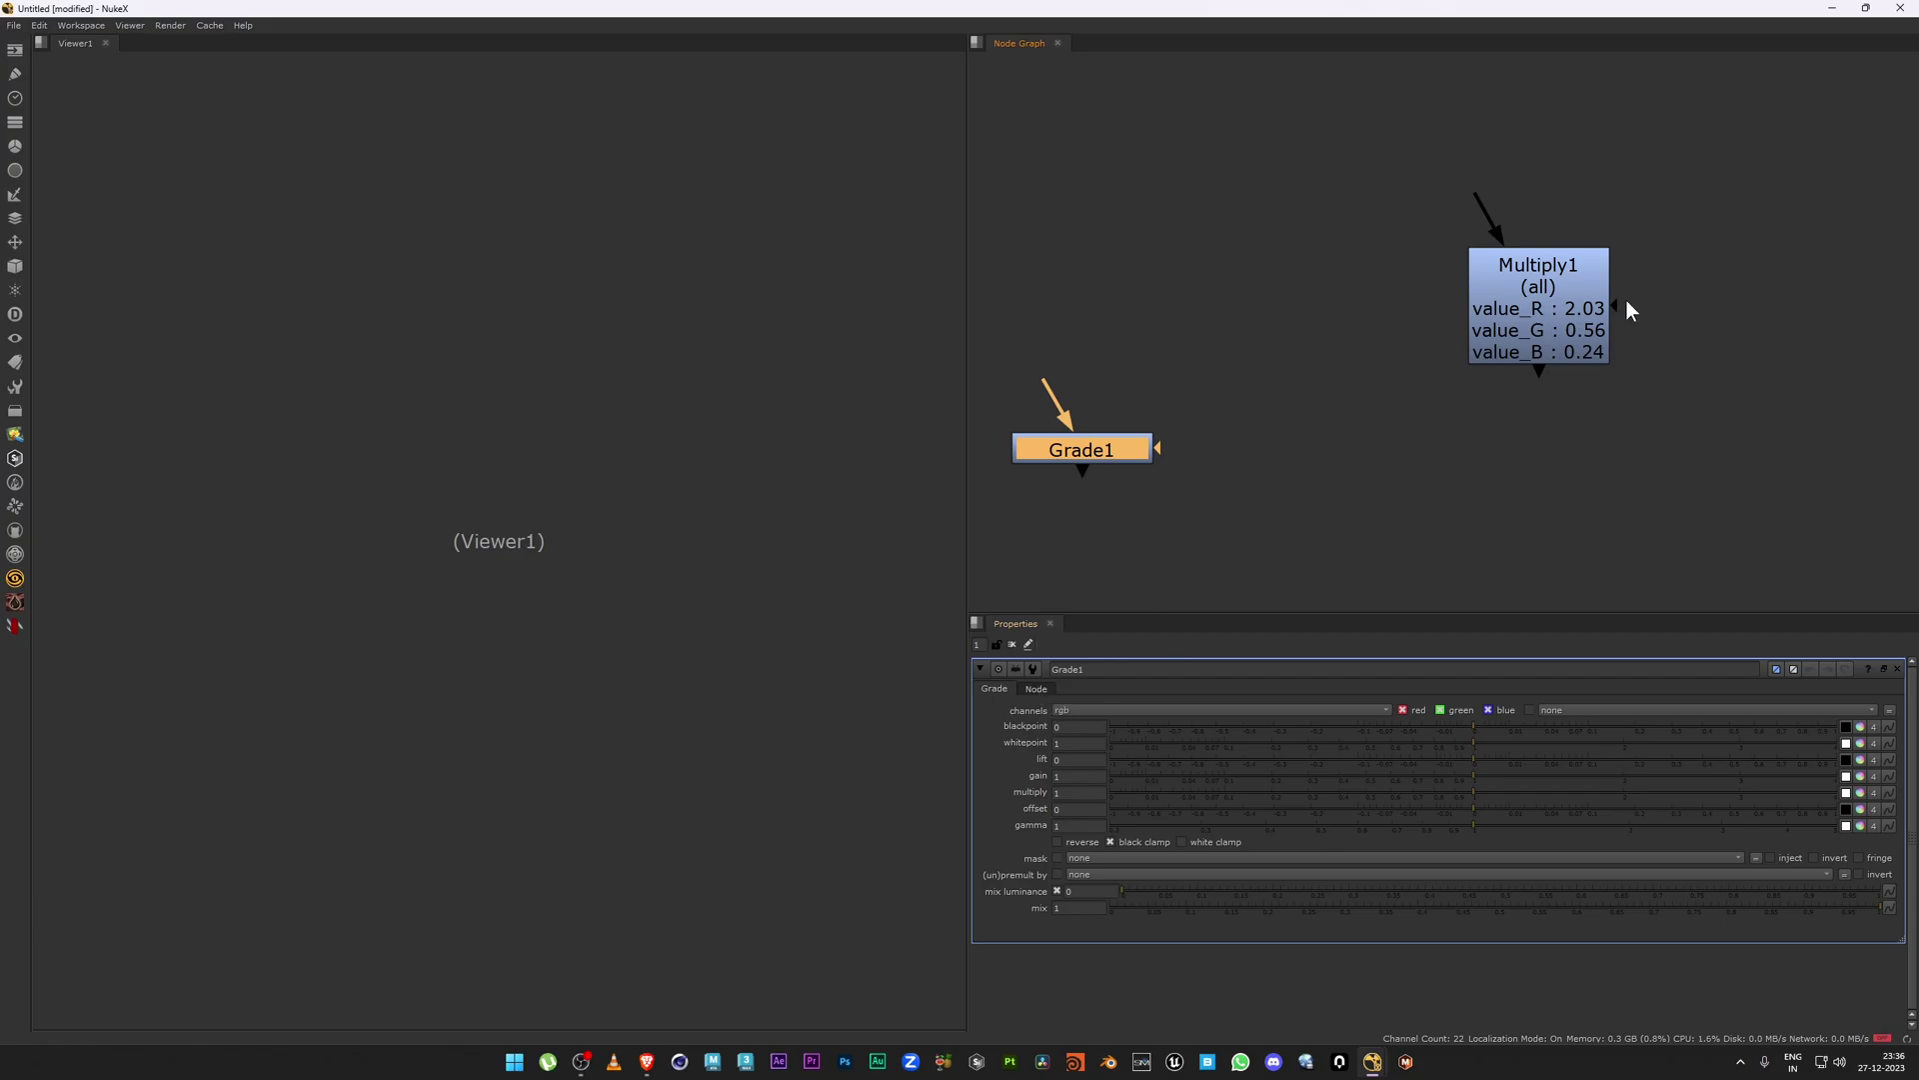
{"action": "scroll", "coordinate": [1334, 433], "scroll_direction": "down", "scroll_amount": 2}
{"action": "left_click", "coordinate": [1504, 335]}
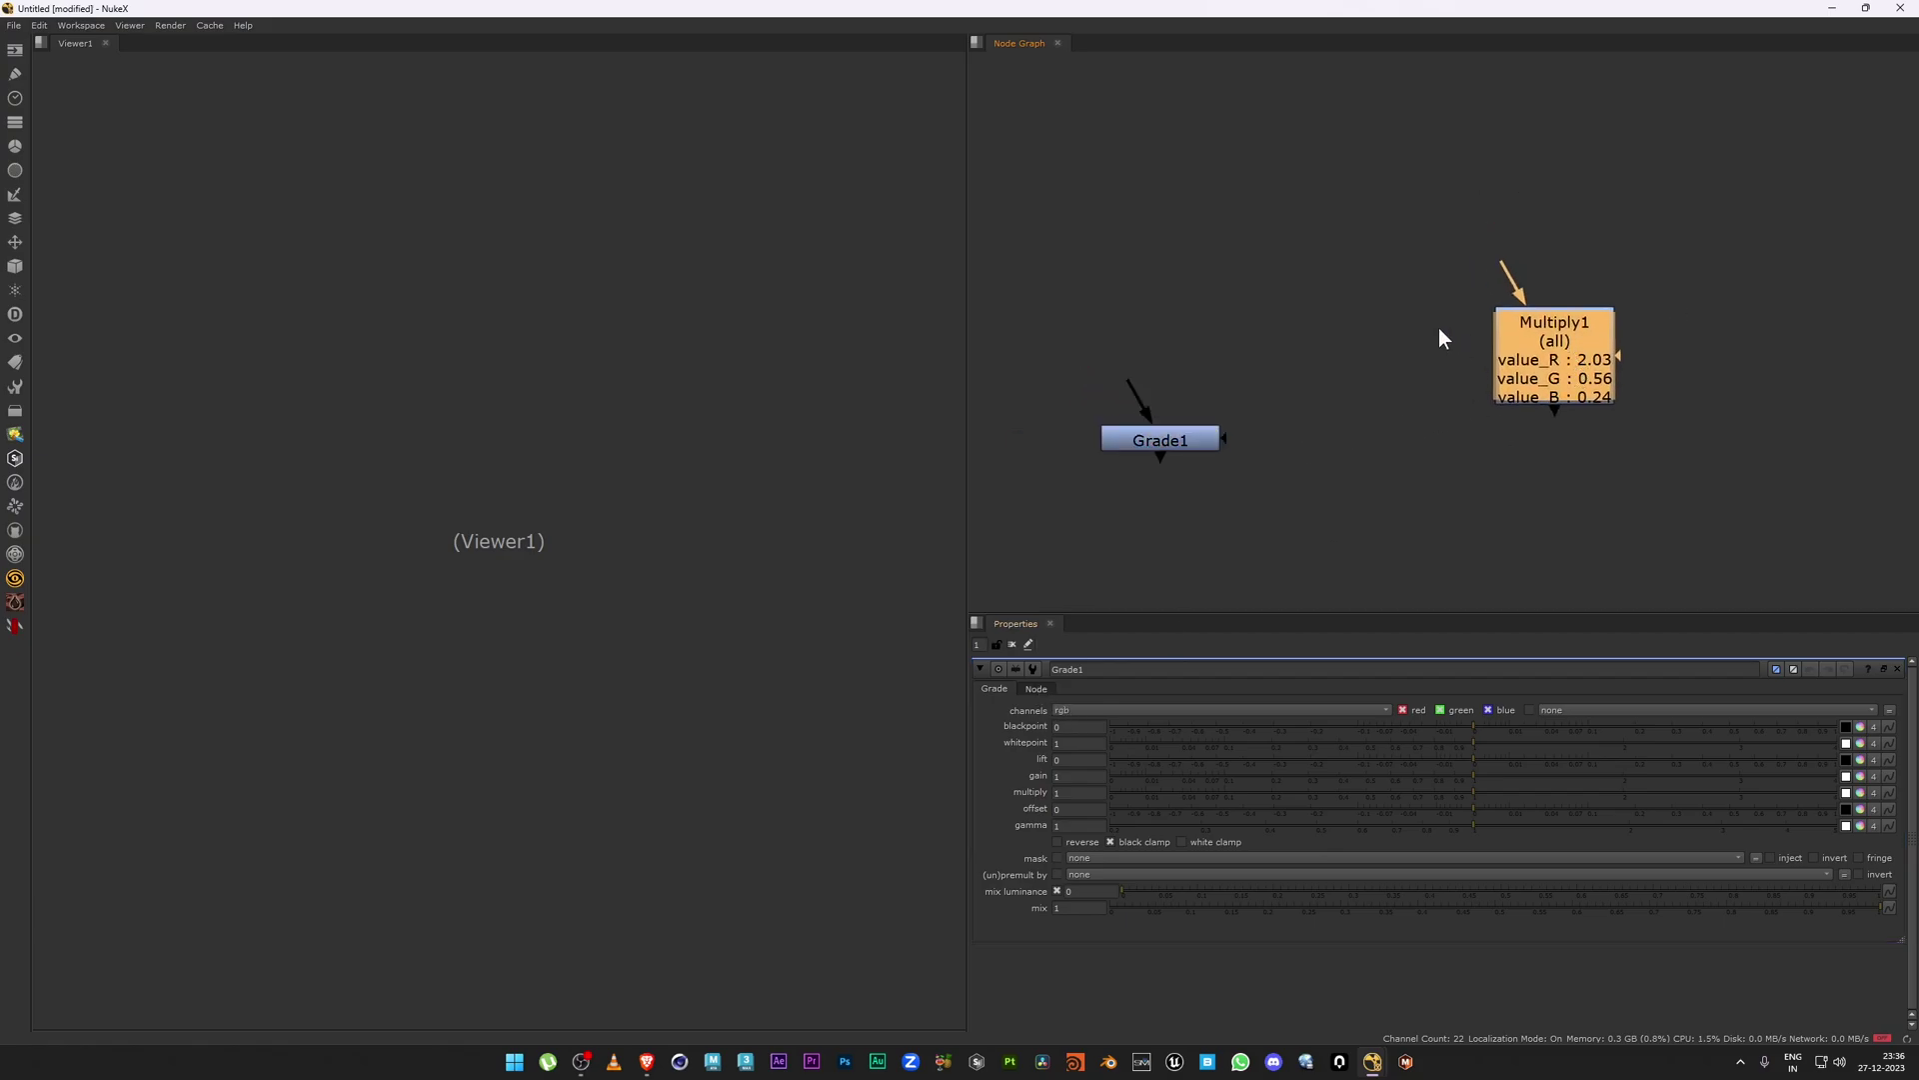
{"action": "left_click", "coordinate": [1038, 690]}
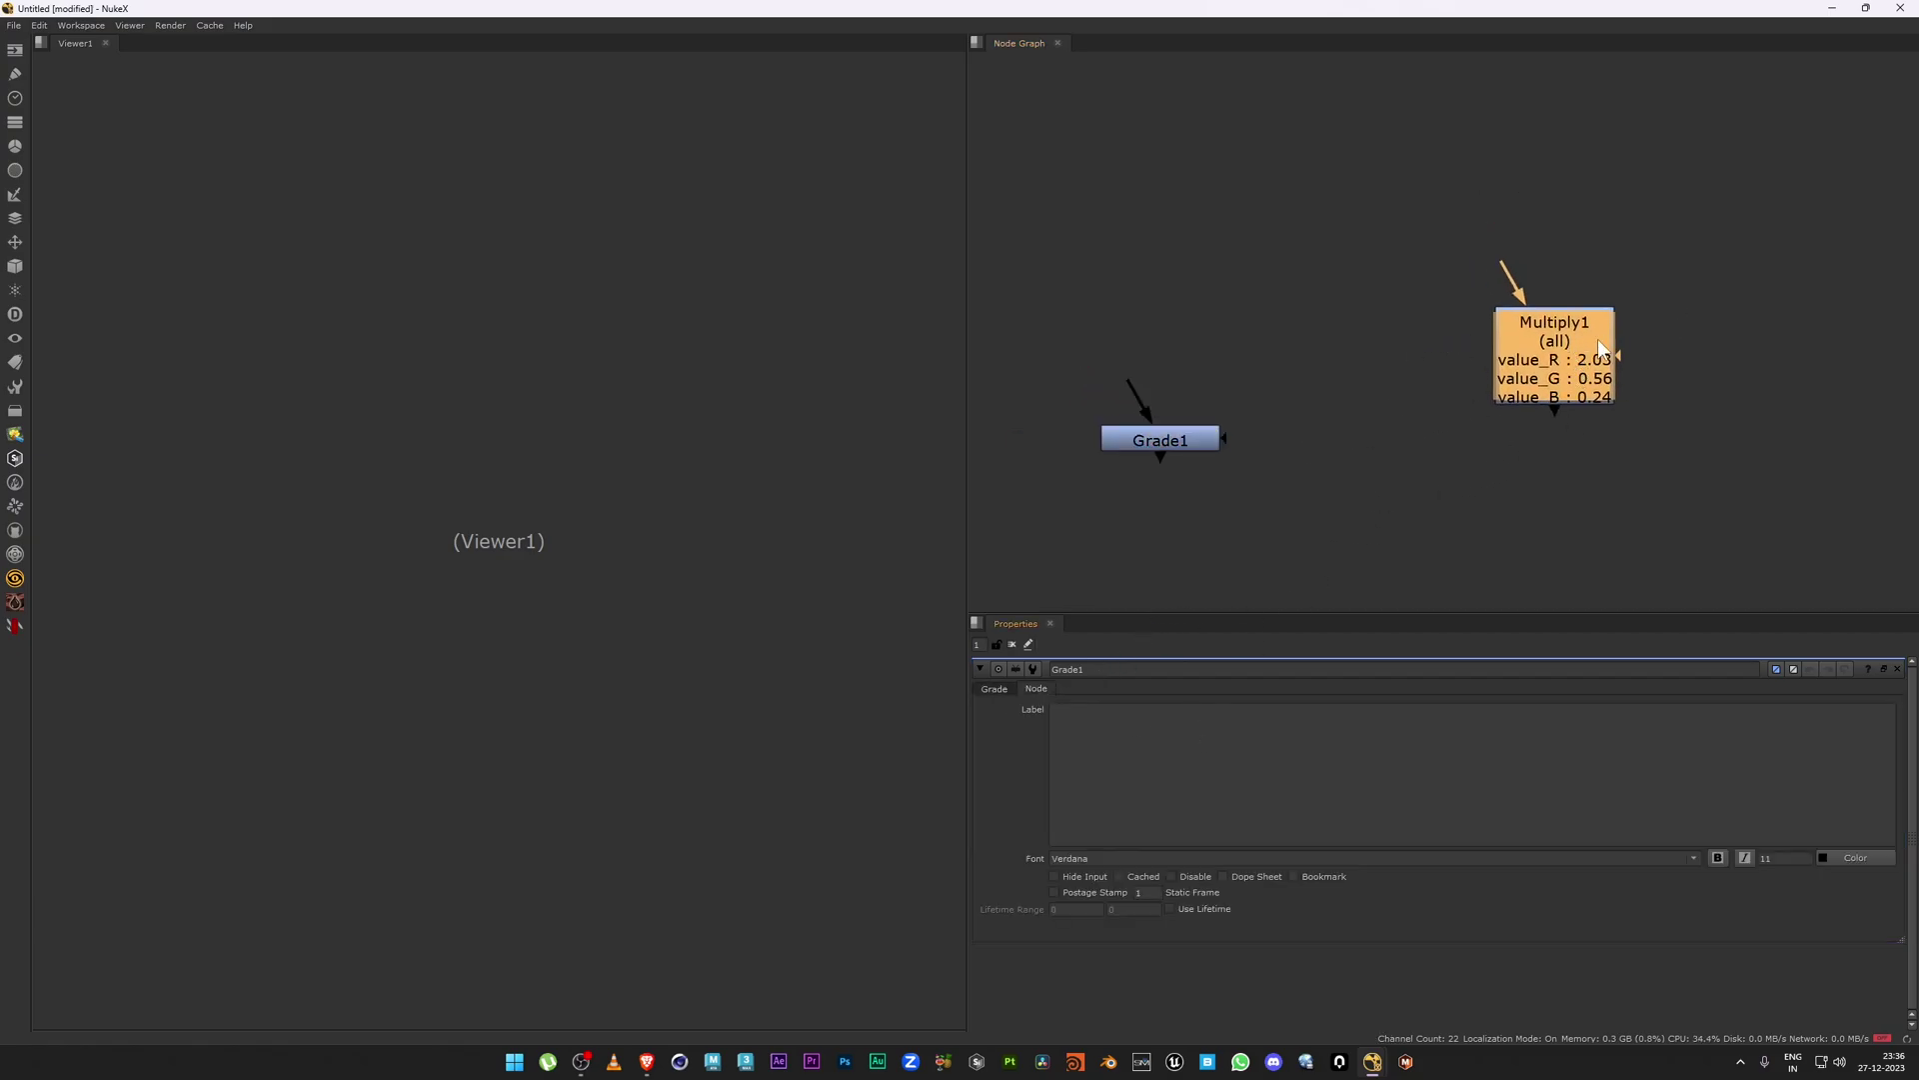
Open the Multiply node's label expressions and enlarge the label area to review all three lines.
{"action": "double_click", "coordinate": [1582, 351]}
{"action": "left_click", "coordinate": [1045, 688]}
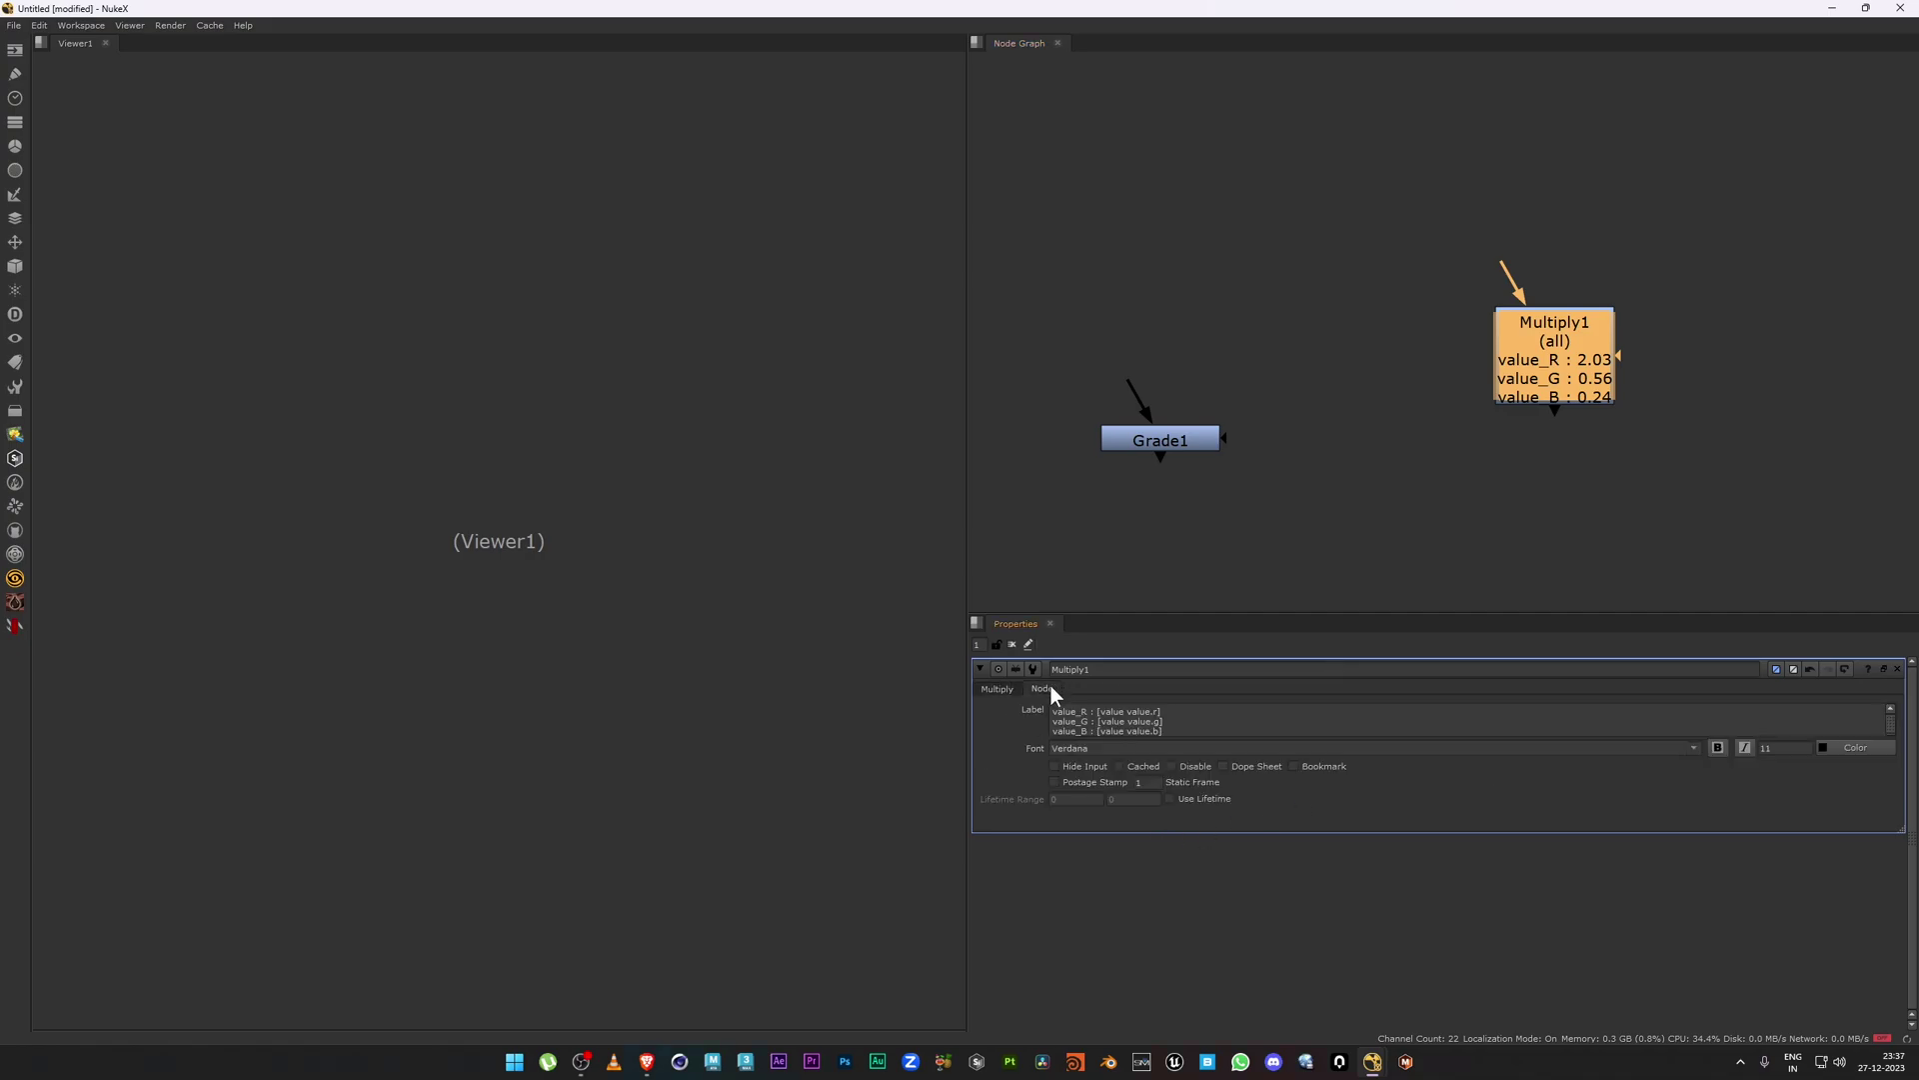
{"action": "left_click", "coordinate": [1209, 715]}
{"action": "key", "text": "ctrl+a"}
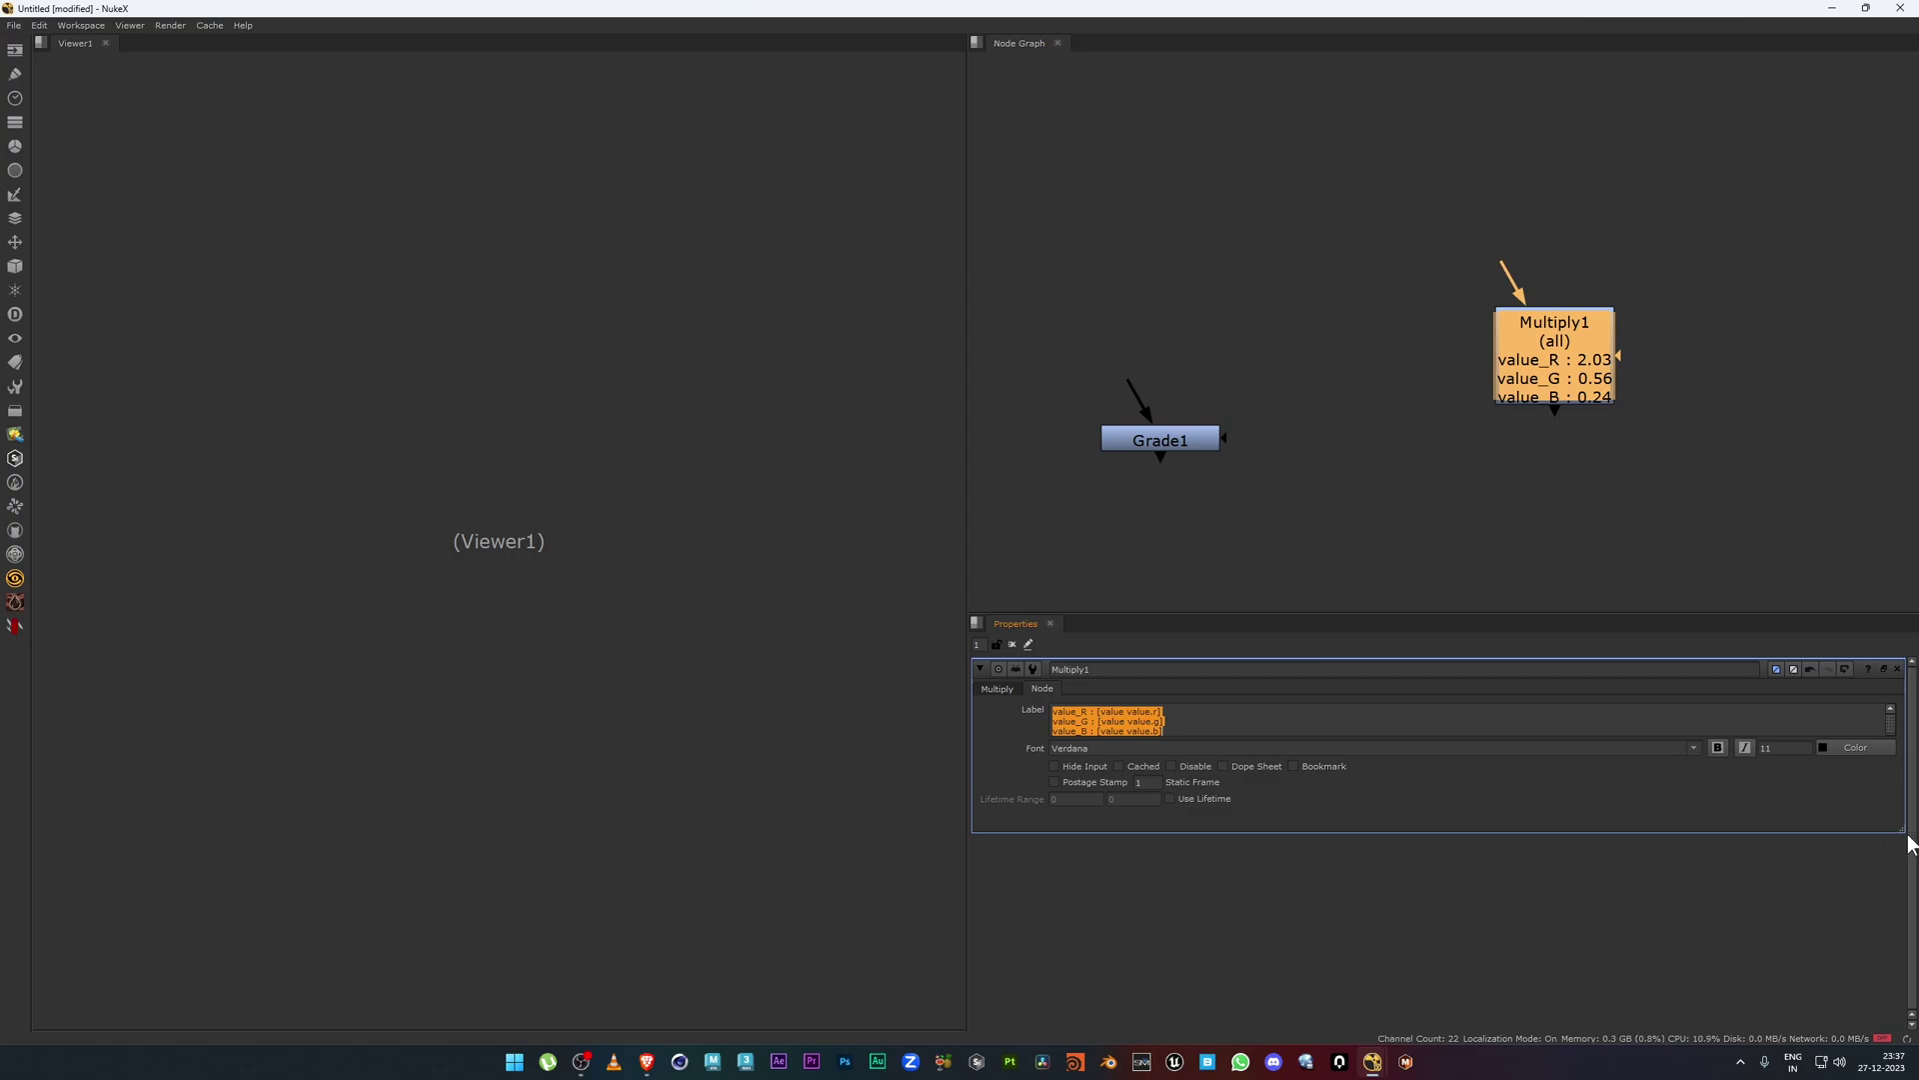
{"action": "left_click_drag", "start_coordinate": [1902, 830], "coordinate": [1718, 867]}
{"action": "left_click", "coordinate": [1266, 754]}
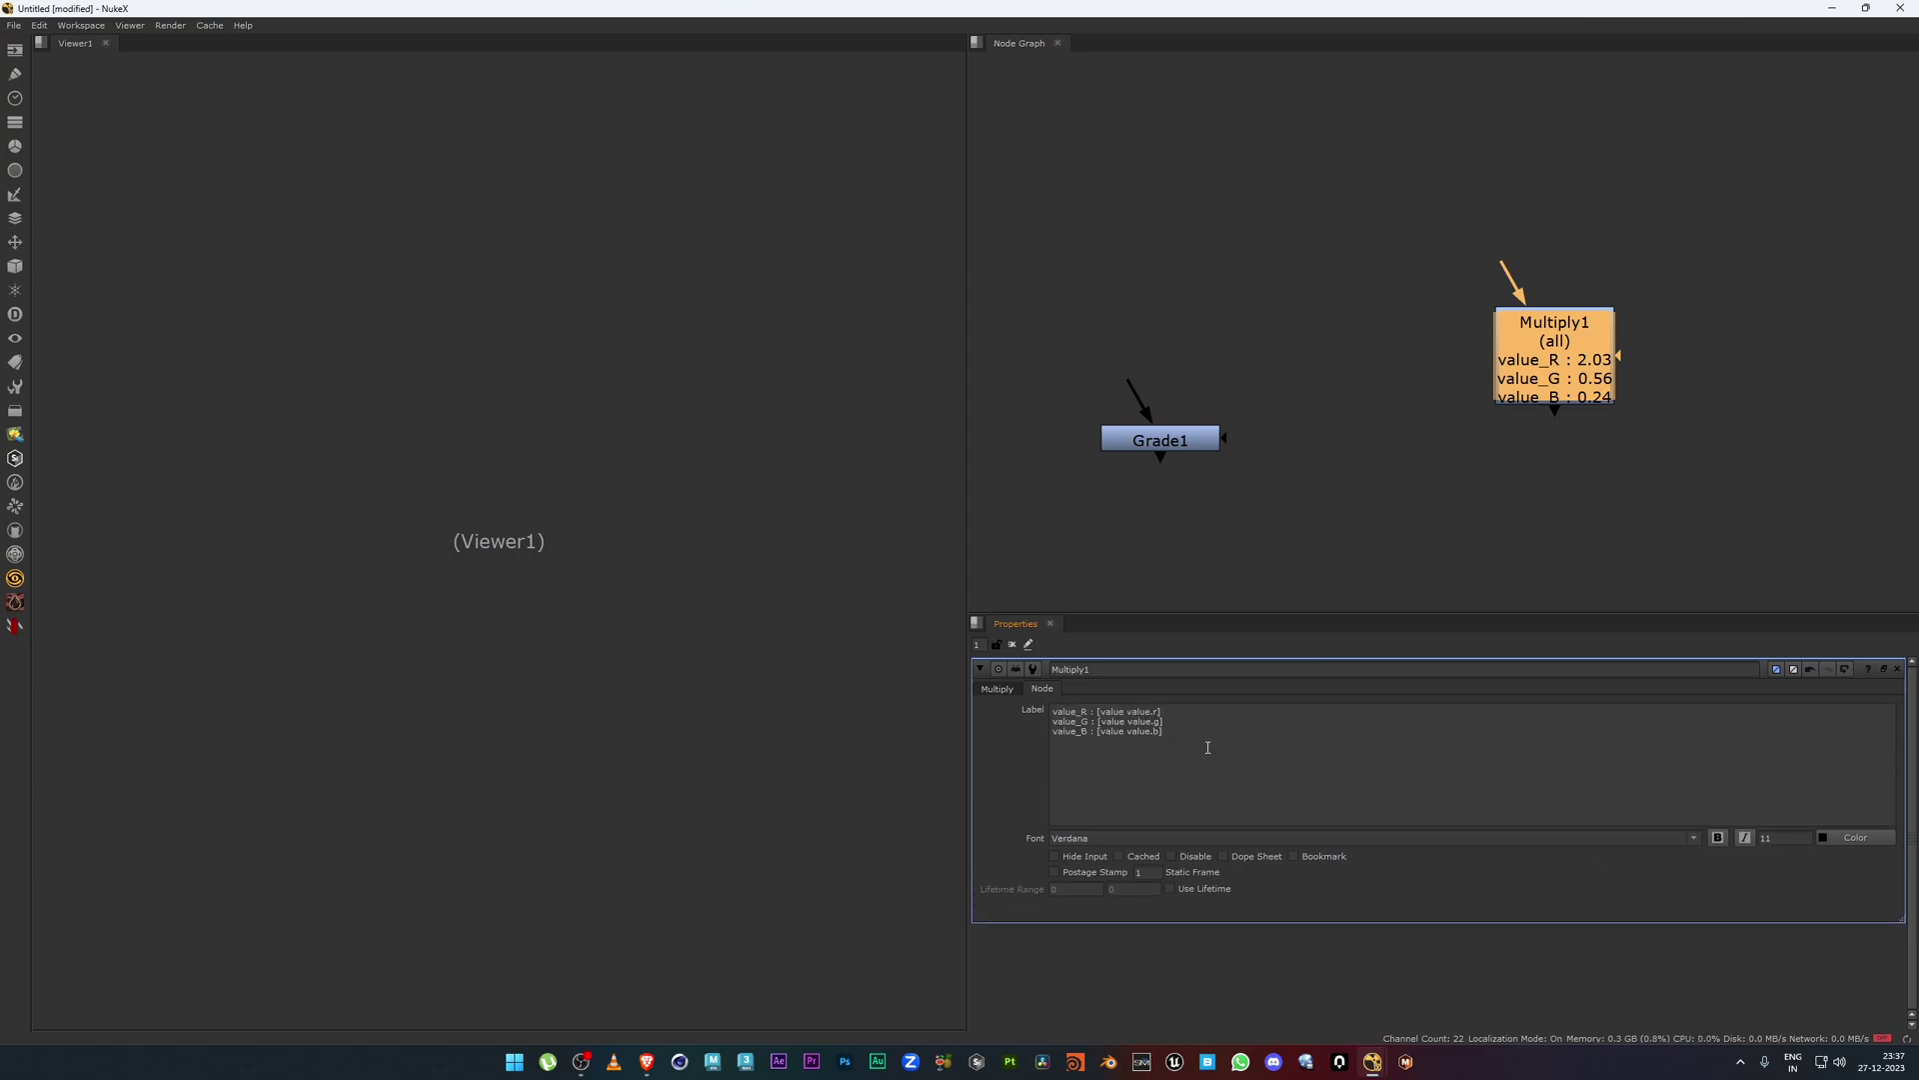
Label the Grade node with "Blakpoint : [value blackpoint]" to show its blackpoint value in the node graph.
{"action": "left_click", "coordinate": [1246, 428]}
{"action": "mouse_move", "coordinate": [1249, 424]}
{"action": "left_mouse_down"}
{"action": "mouse_move", "coordinate": [1178, 407]}
{"action": "mouse_move", "coordinate": [1243, 444]}
{"action": "left_mouse_up"}
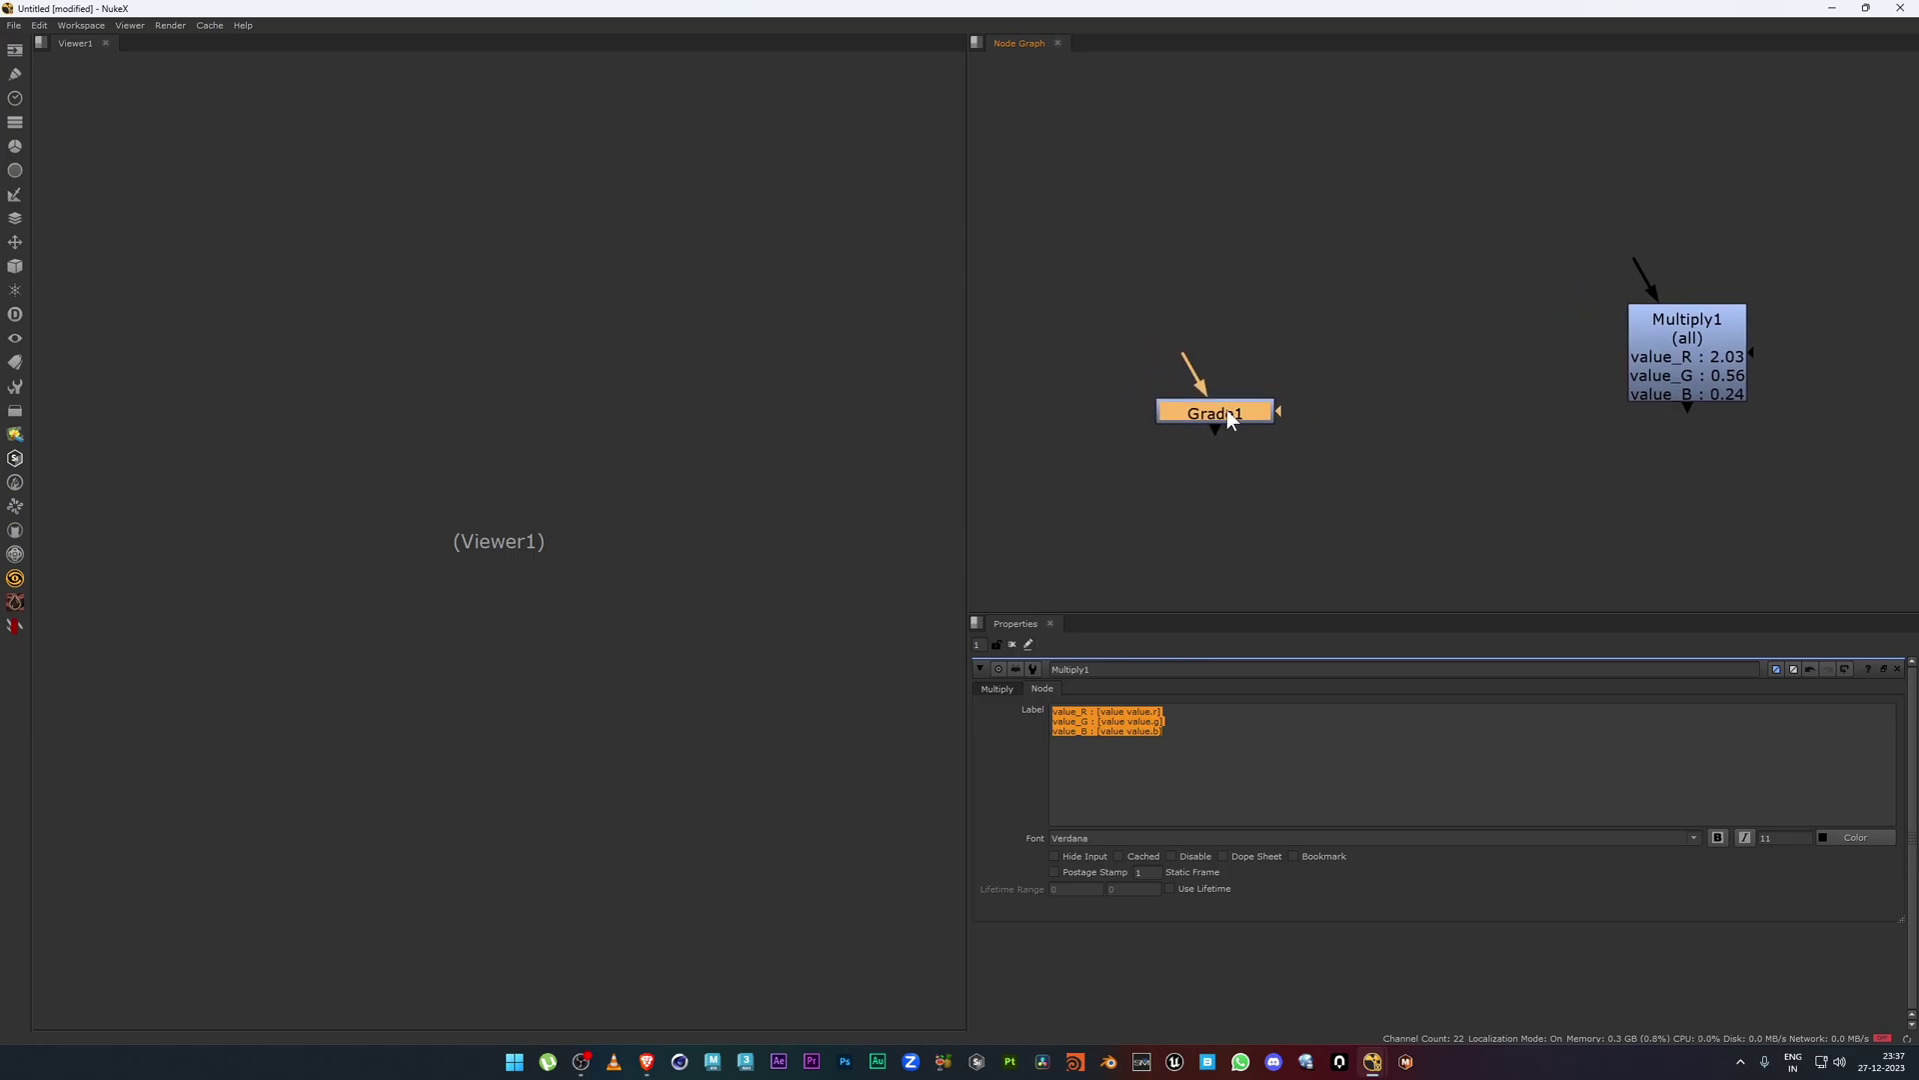
{"action": "double_click", "coordinate": [1227, 410]}
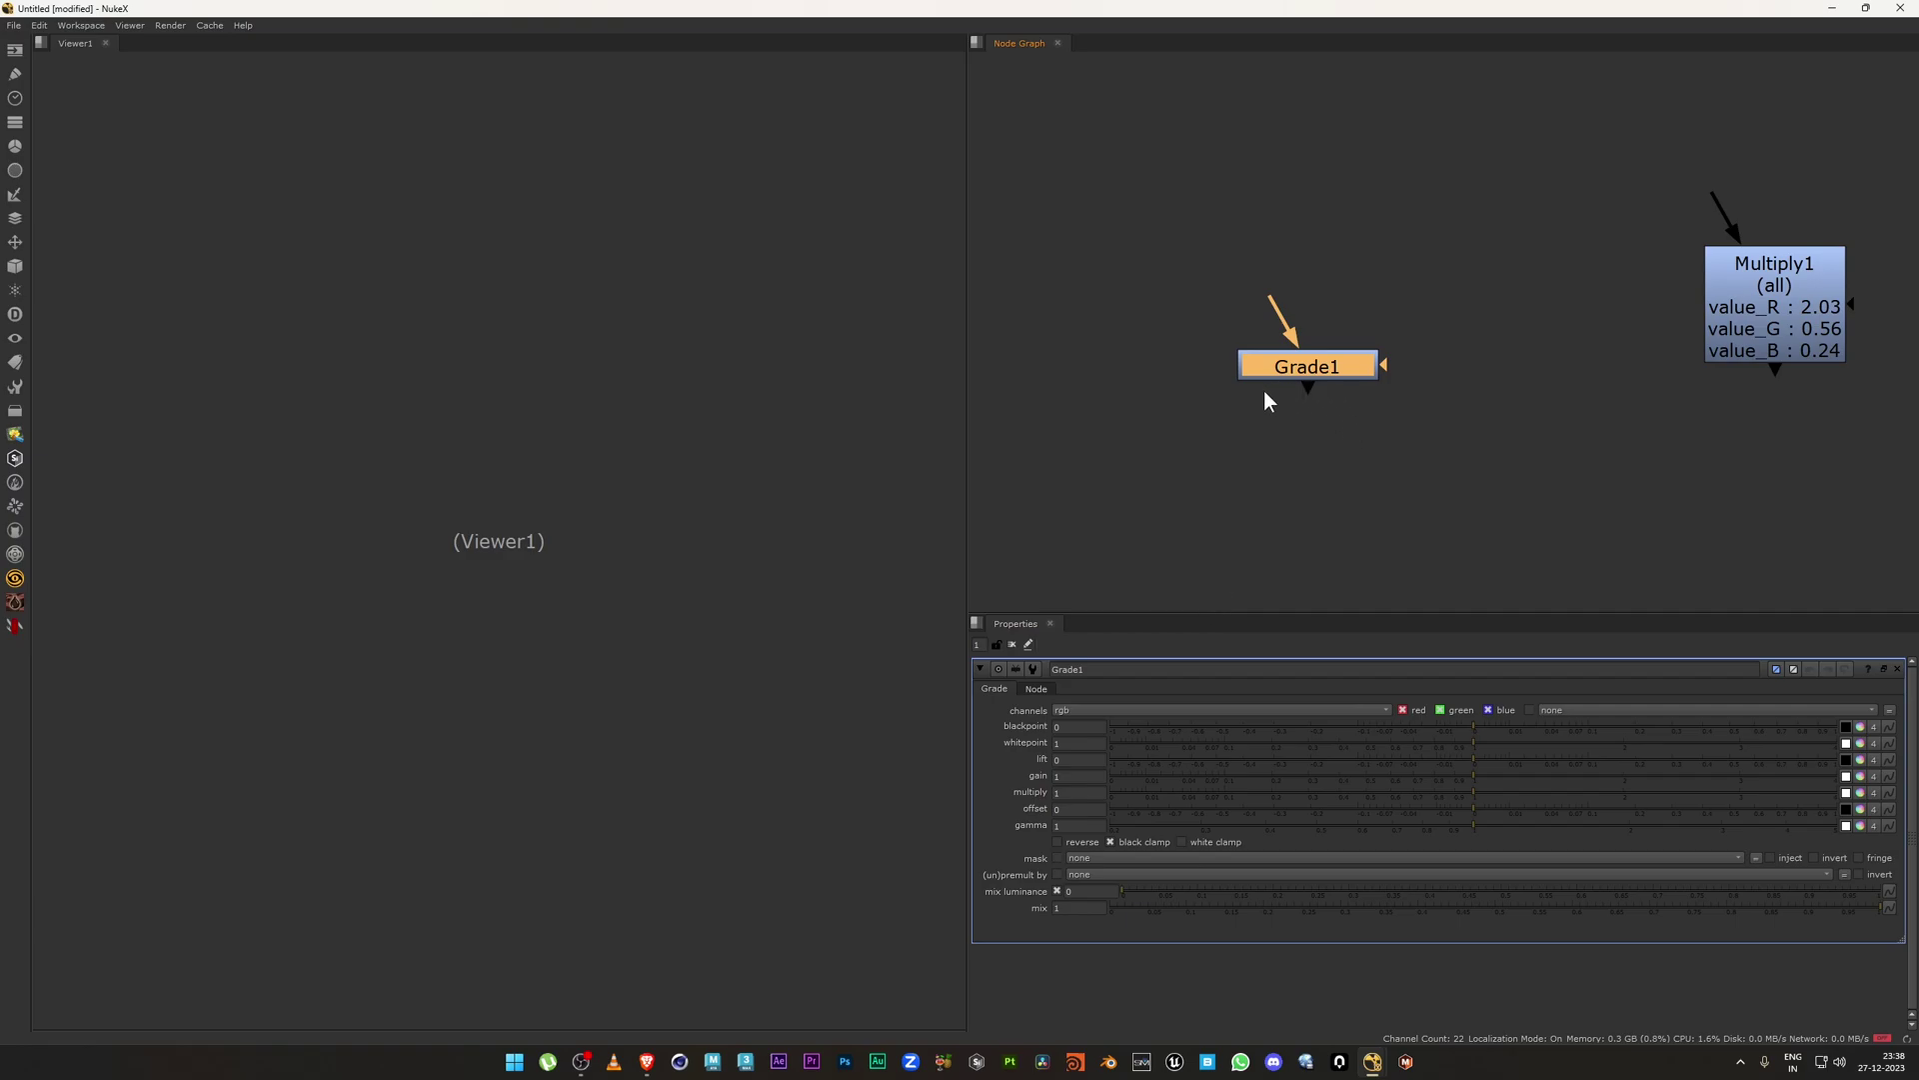
{"action": "left_click", "coordinate": [1035, 690]}
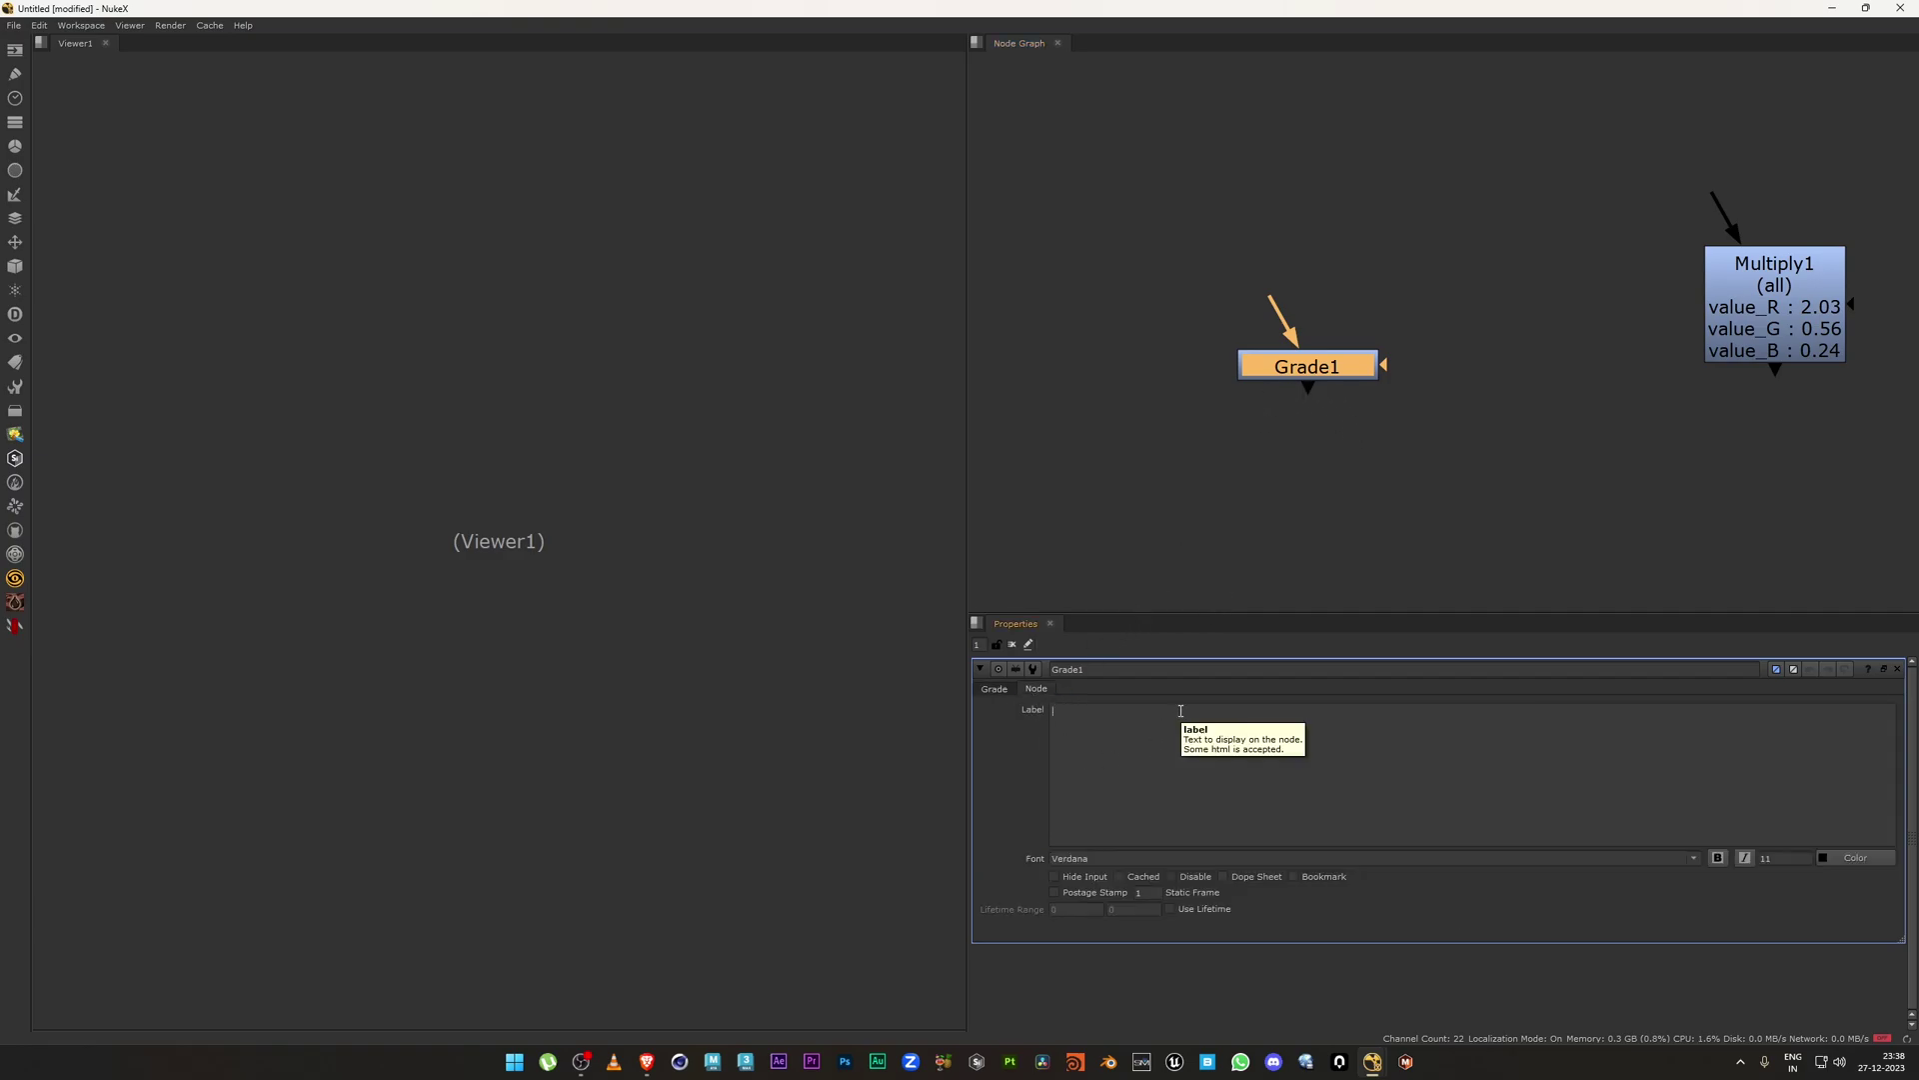
{"action": "type", "text": "va"}
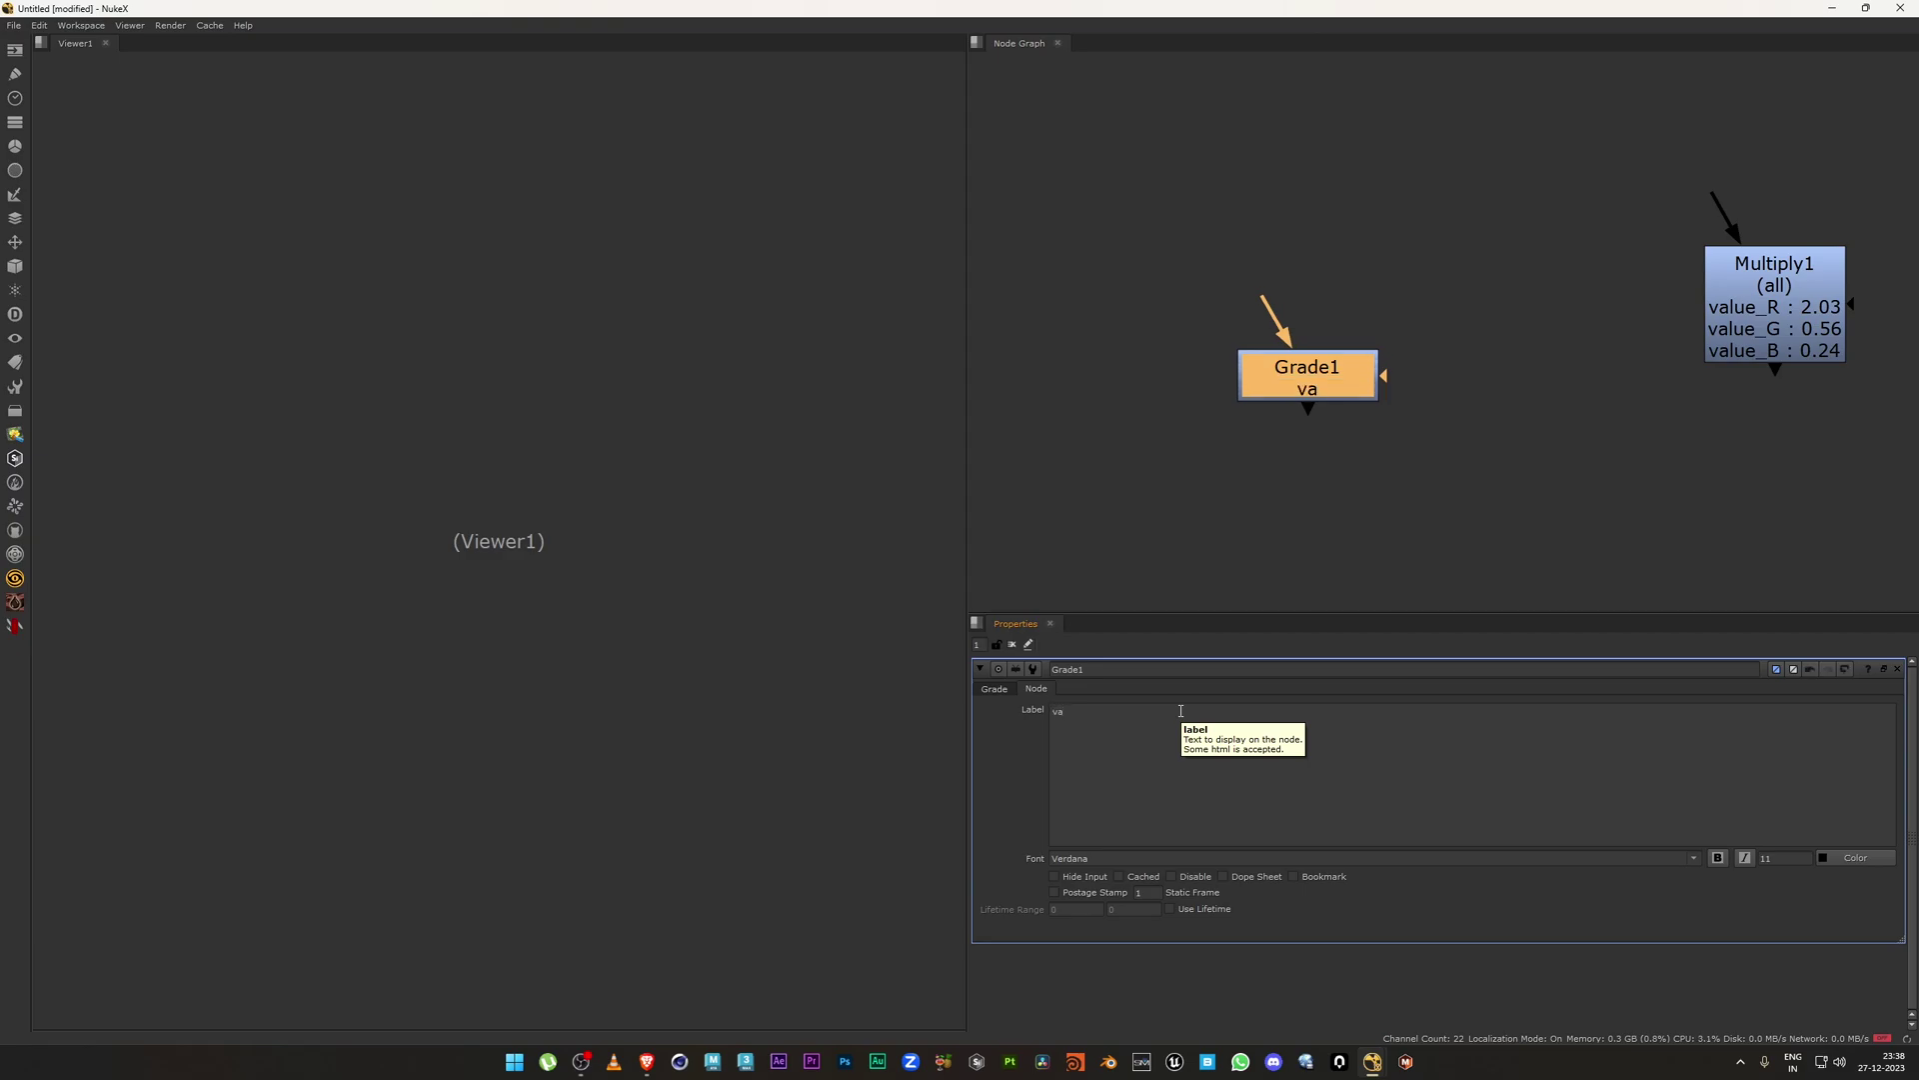
{"action": "key", "text": "BackSpace"}
{"action": "key", "text": "BackSpace"}
{"action": "type", "text": "Blakpoint : "}
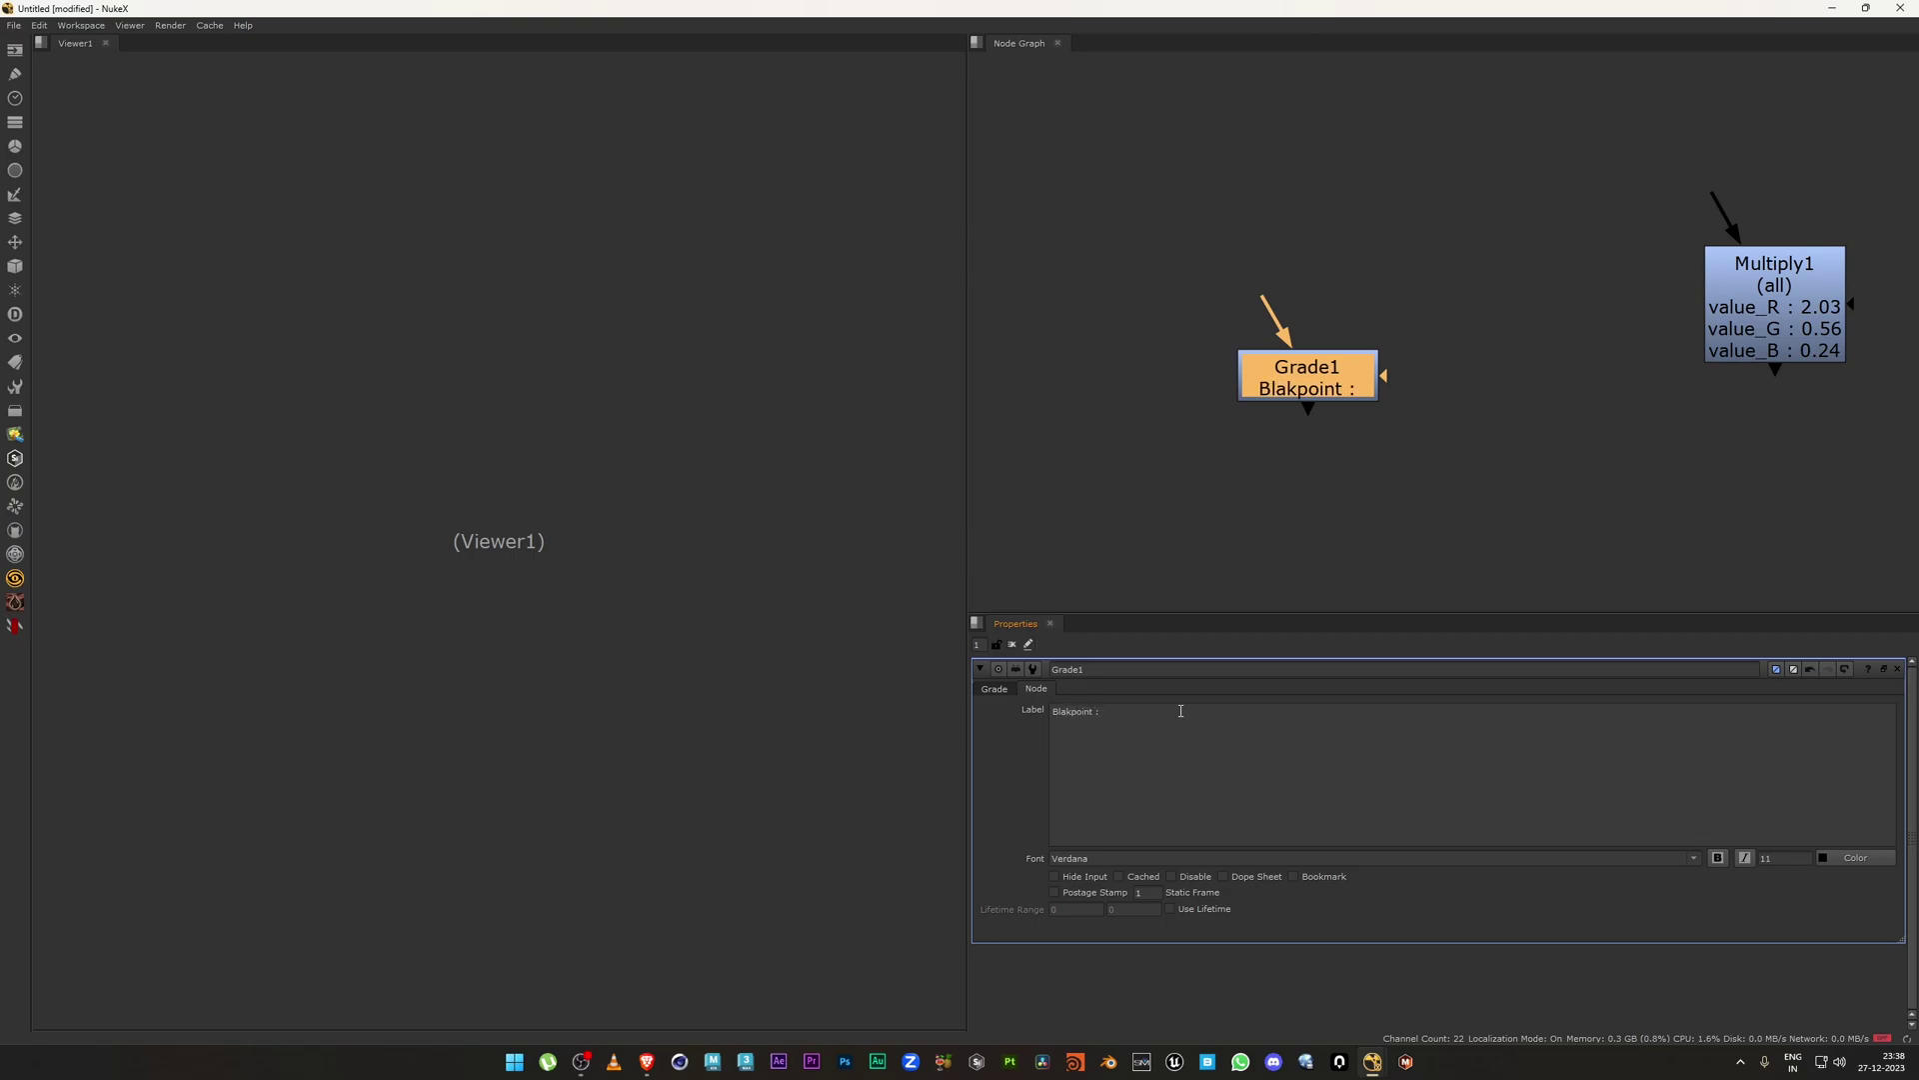
{"action": "type", "text": "{"}
{"action": "key", "text": "BackSpace"}
{"action": "type", "text": "[value"}
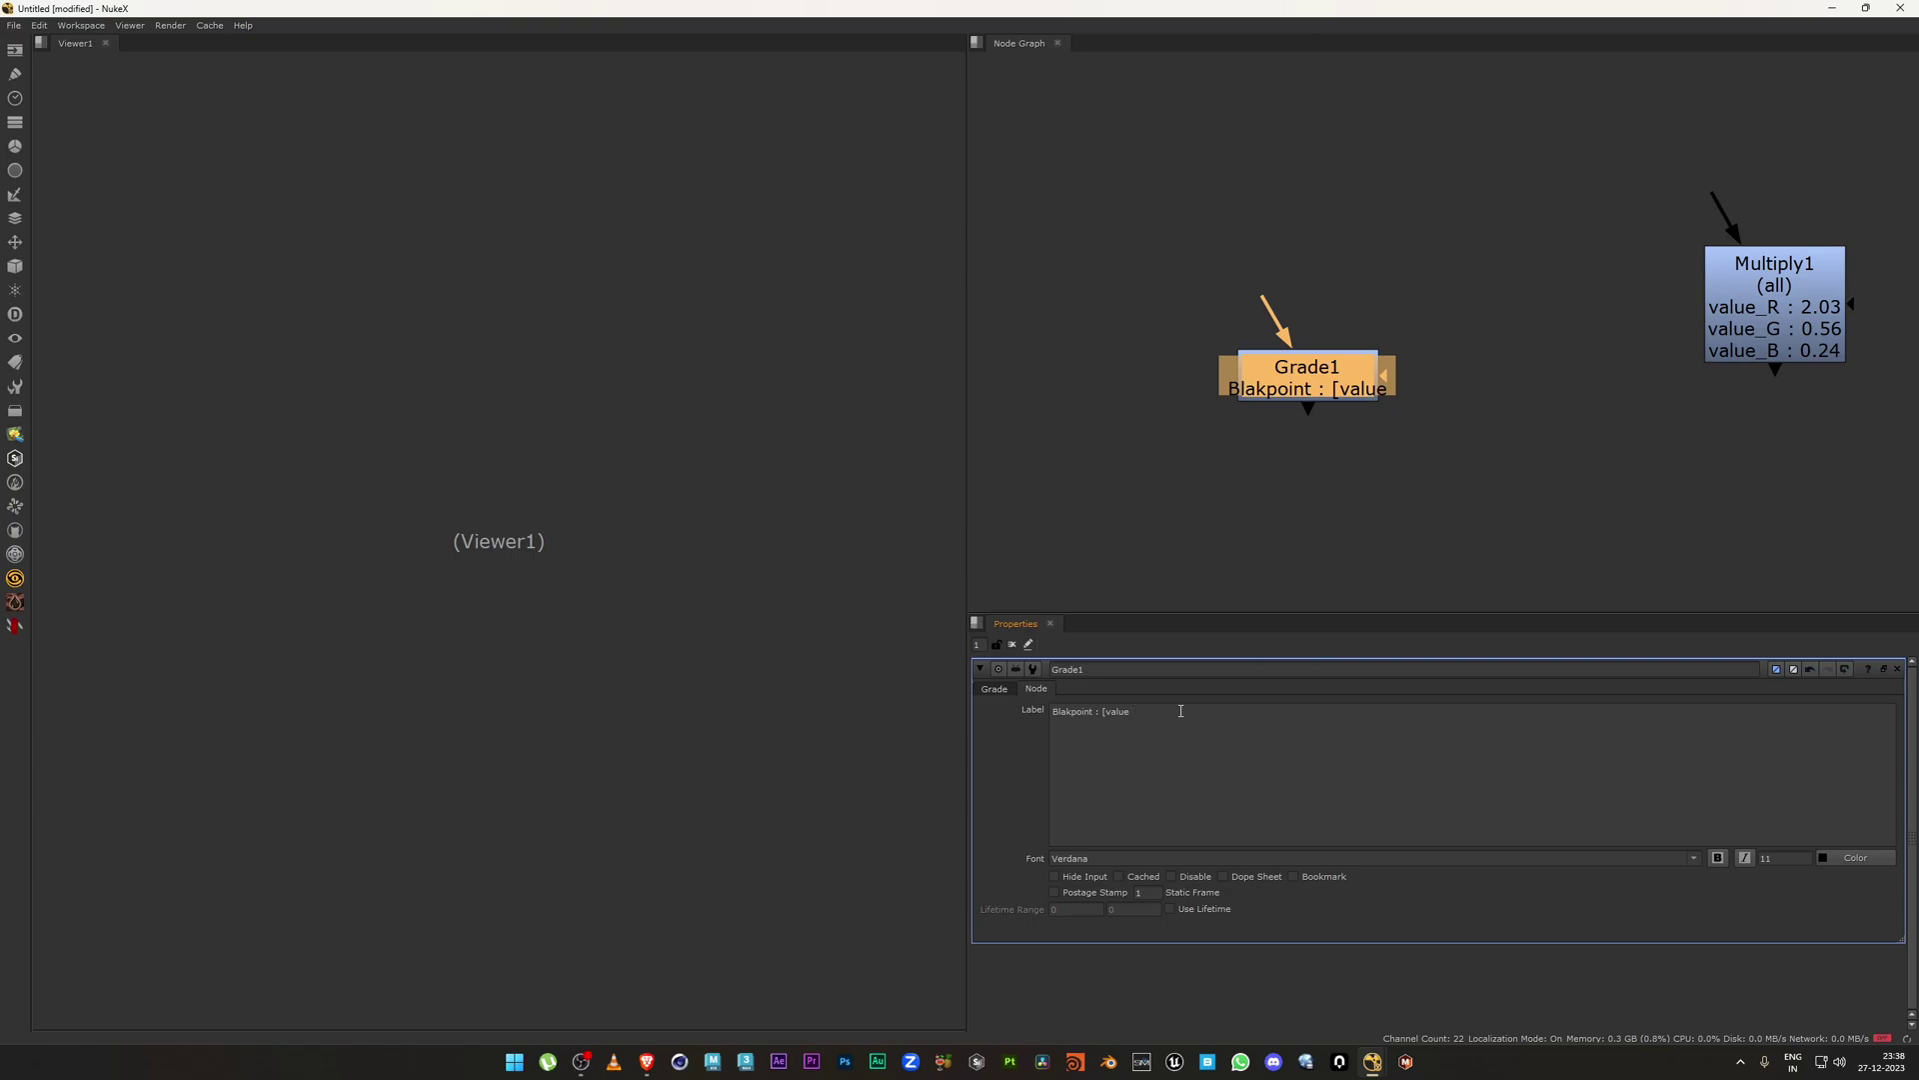
{"action": "type", "text": " black"}
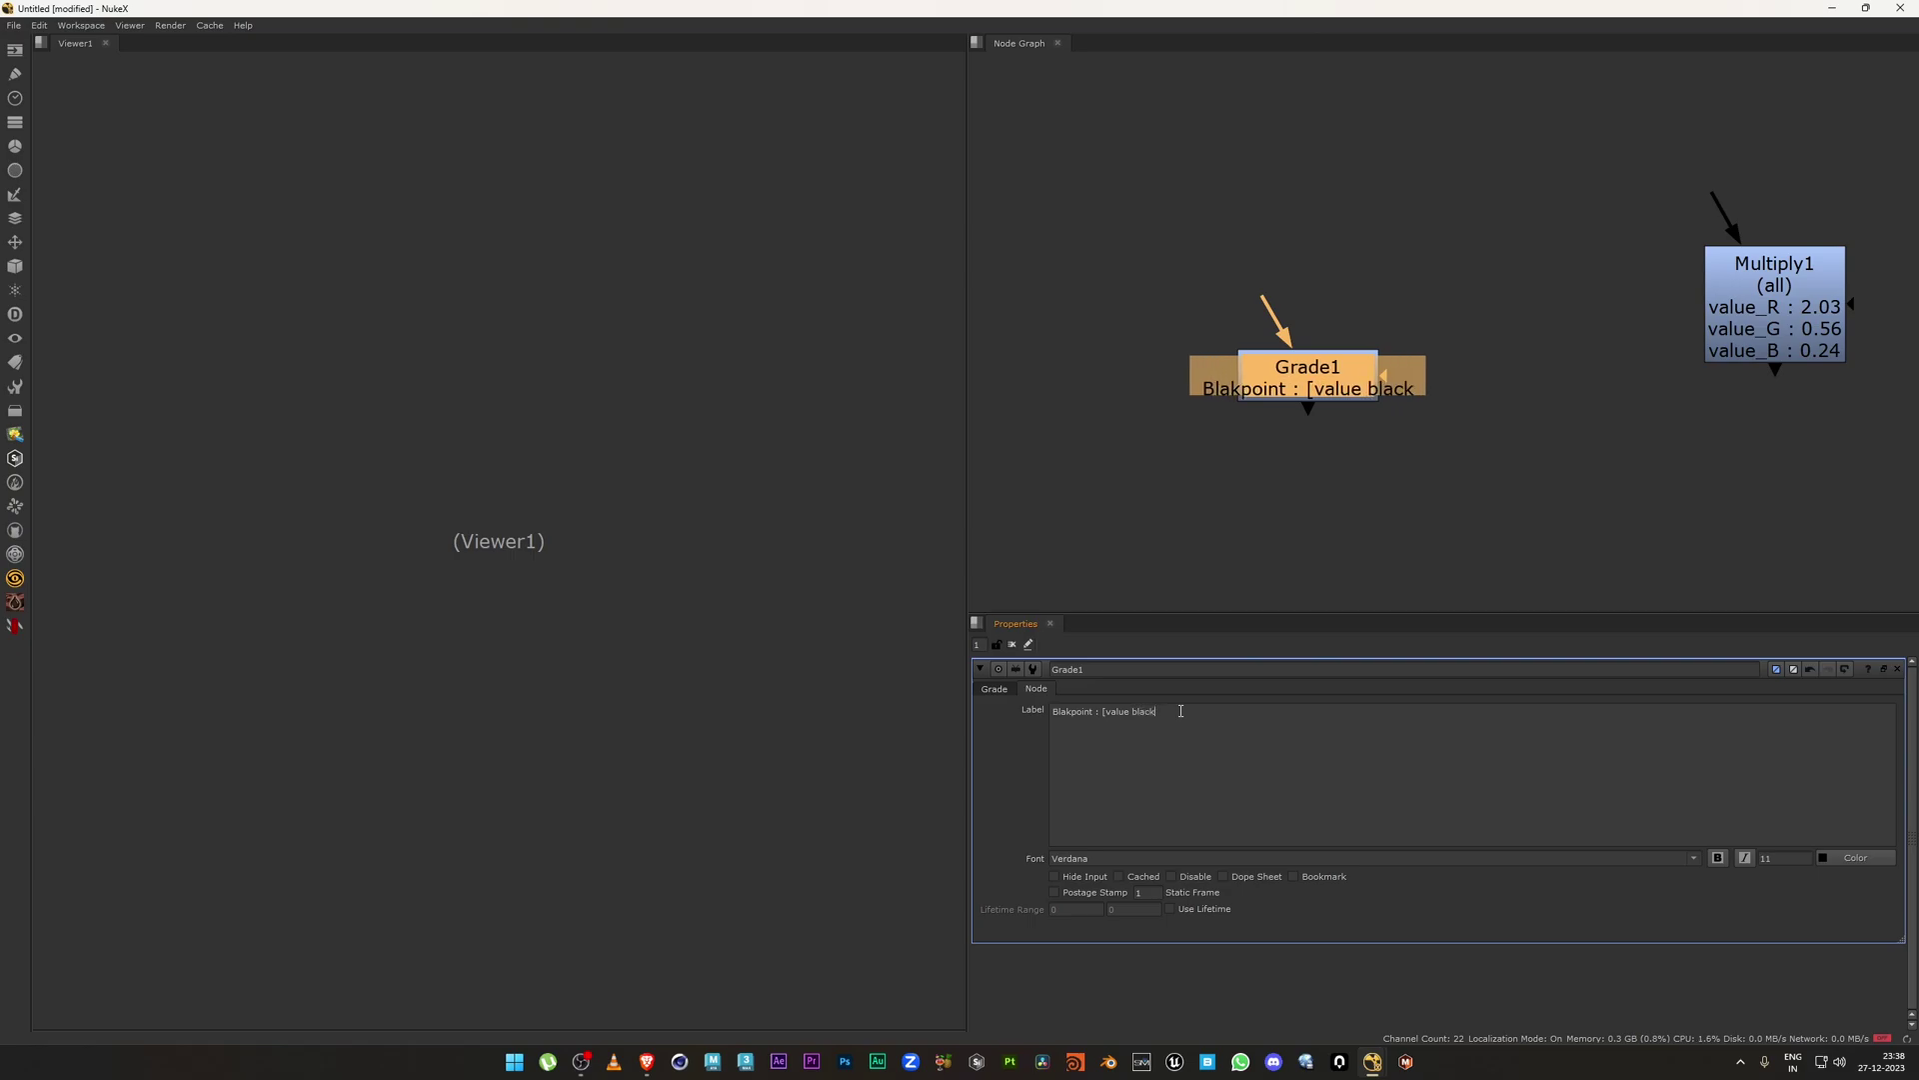
{"action": "type", "text": "point"}
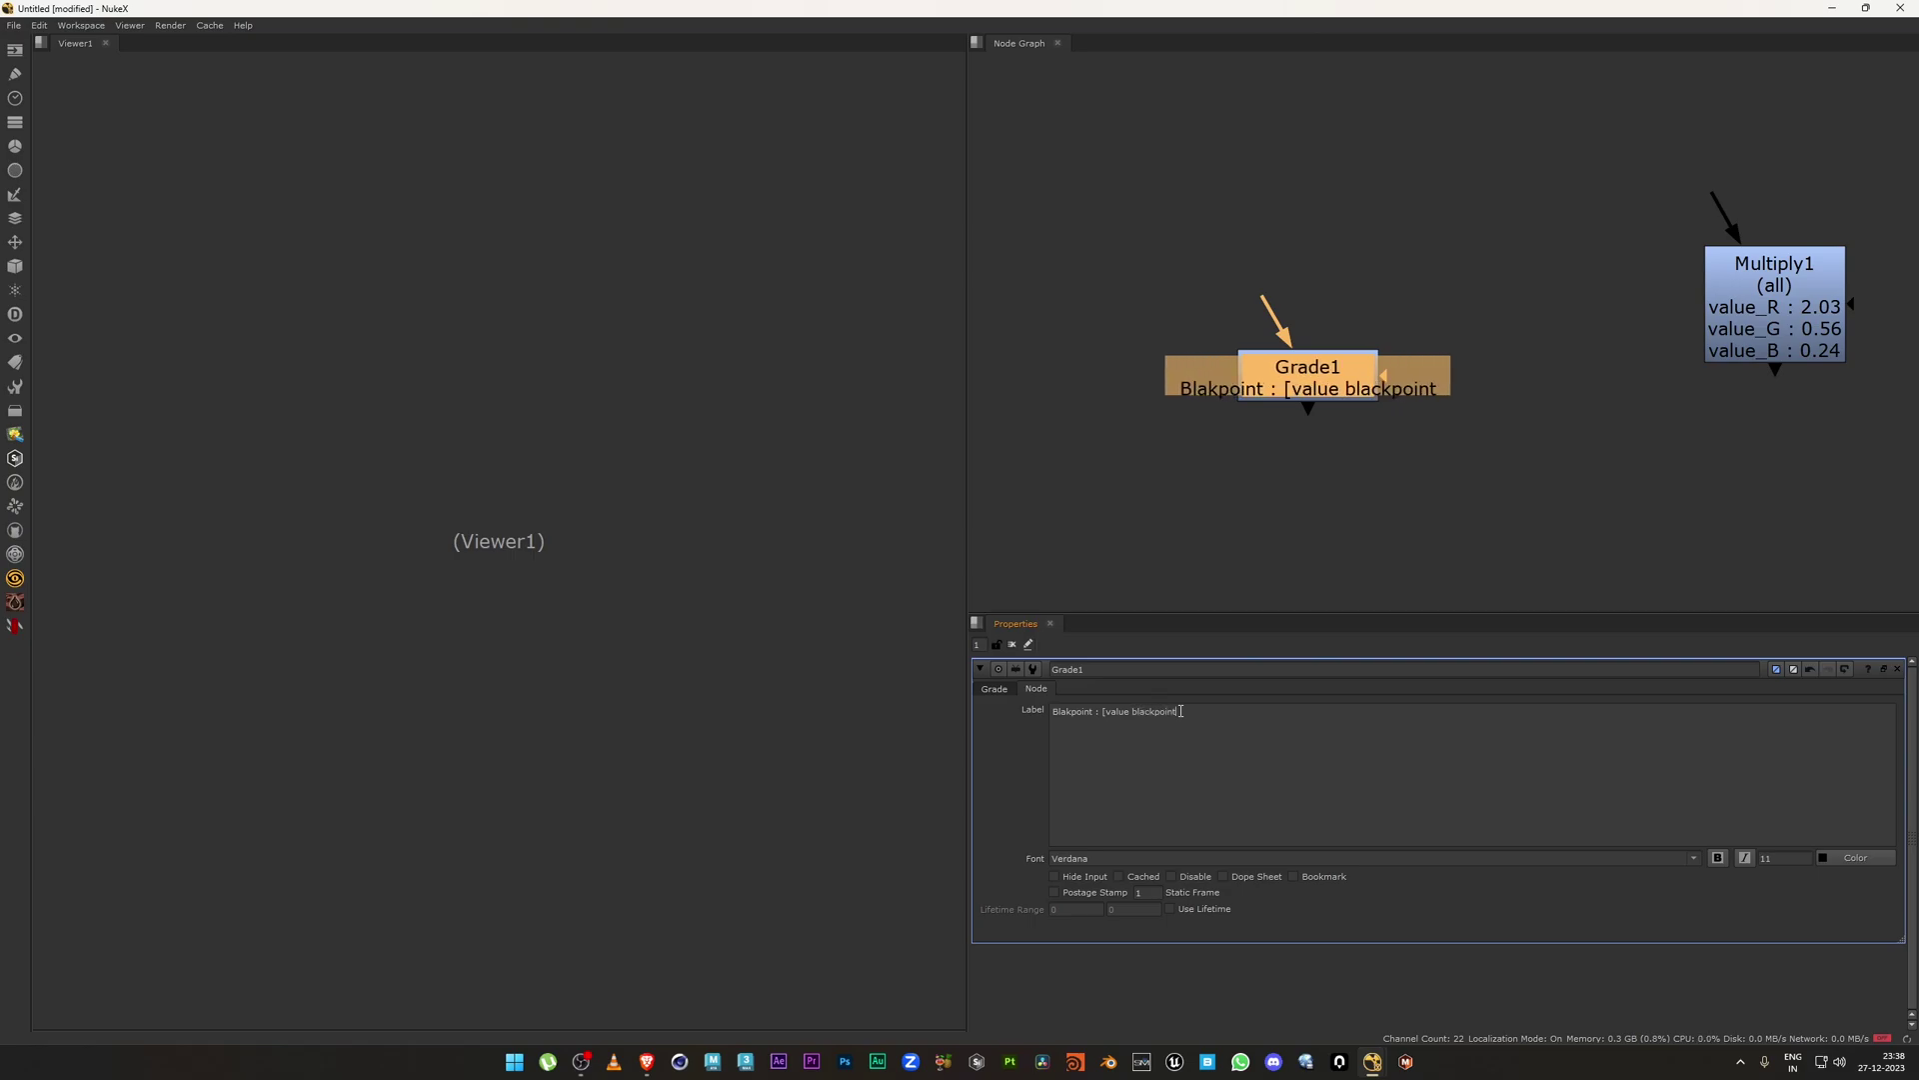
{"action": "type", "text": "]"}
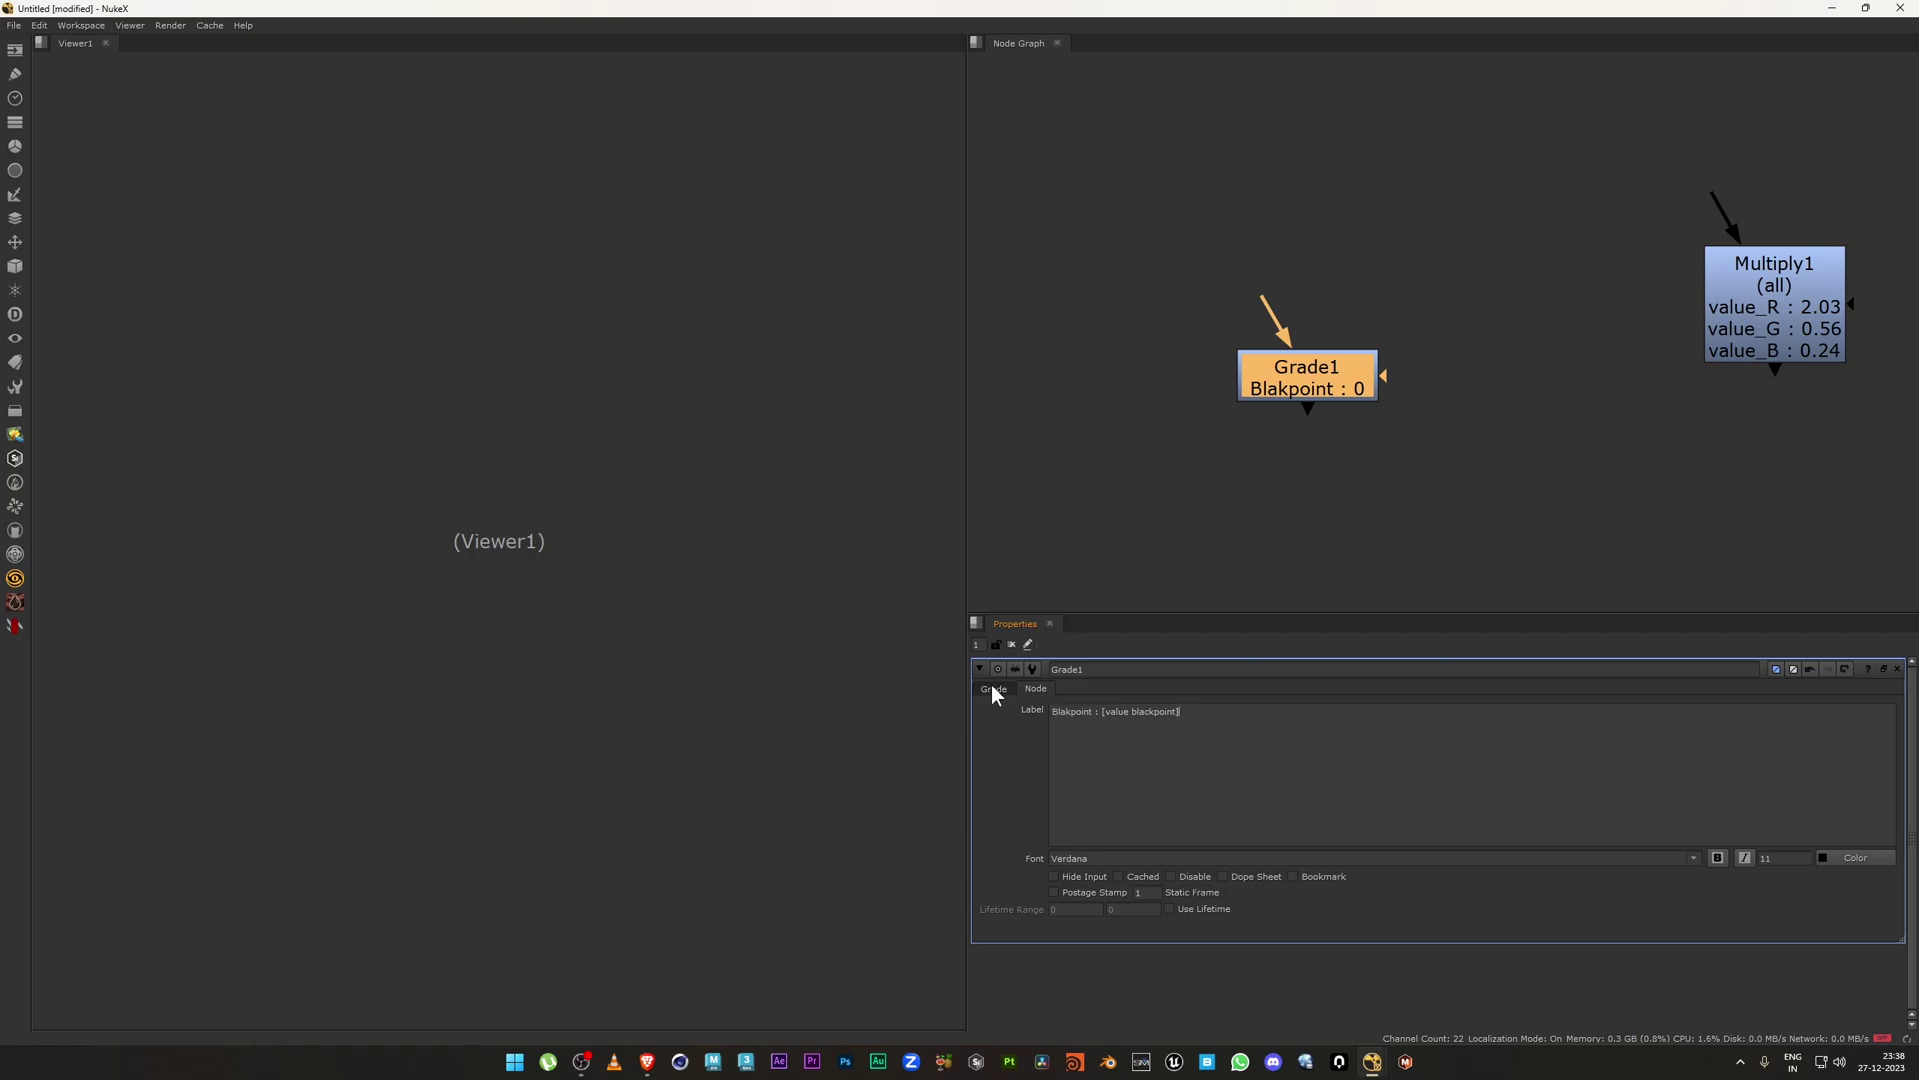
Try the Grade label expression with a capital B as "Blackpoint", and restore the lowercase parameter name.
{"action": "left_click_drag", "start_coordinate": [1134, 711], "coordinate": [1179, 711]}
{"action": "left_click", "coordinate": [1149, 718]}
{"action": "key", "text": "Left"}
{"action": "key", "text": "Left"}
{"action": "key", "text": "Left"}
{"action": "key", "text": "Left"}
{"action": "key", "text": "shift+Right"}
{"action": "type", "text": "B"}
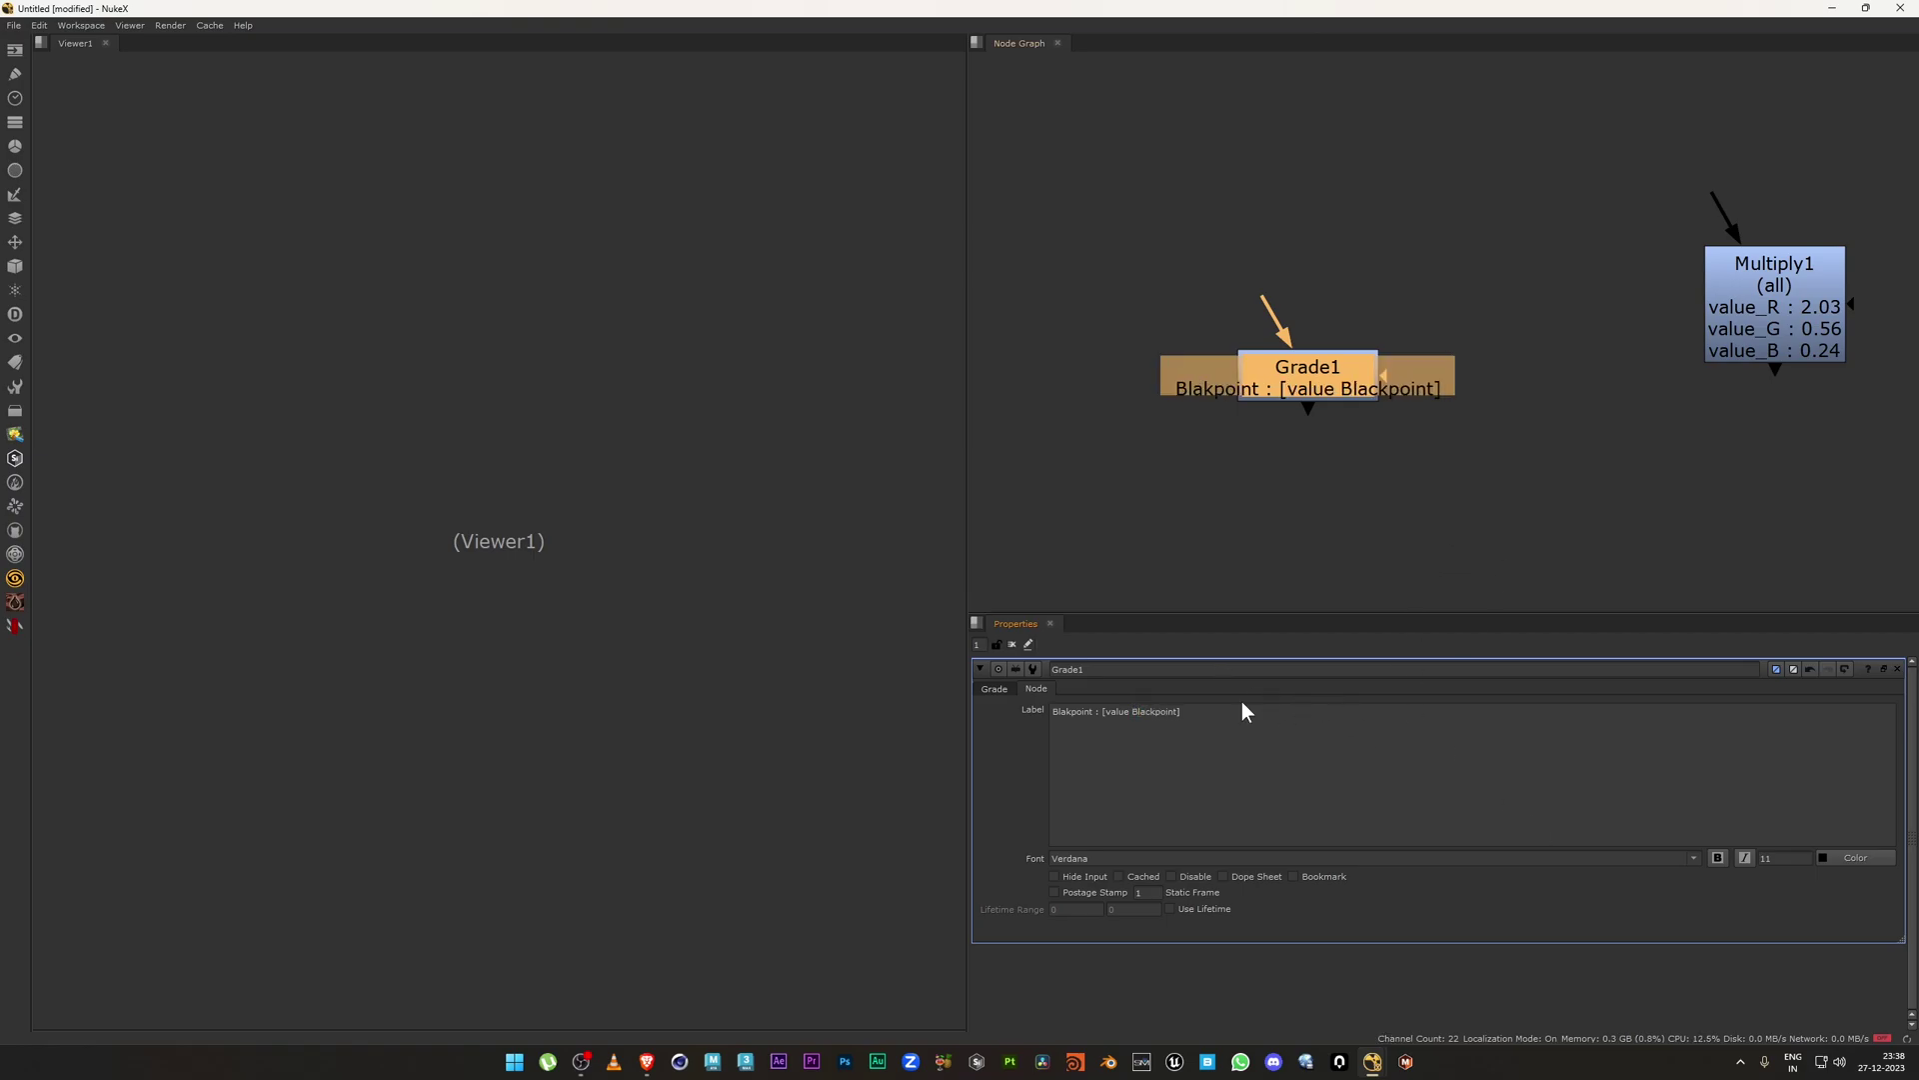
{"action": "key", "text": "BackSpace"}
{"action": "type", "text": "b"}
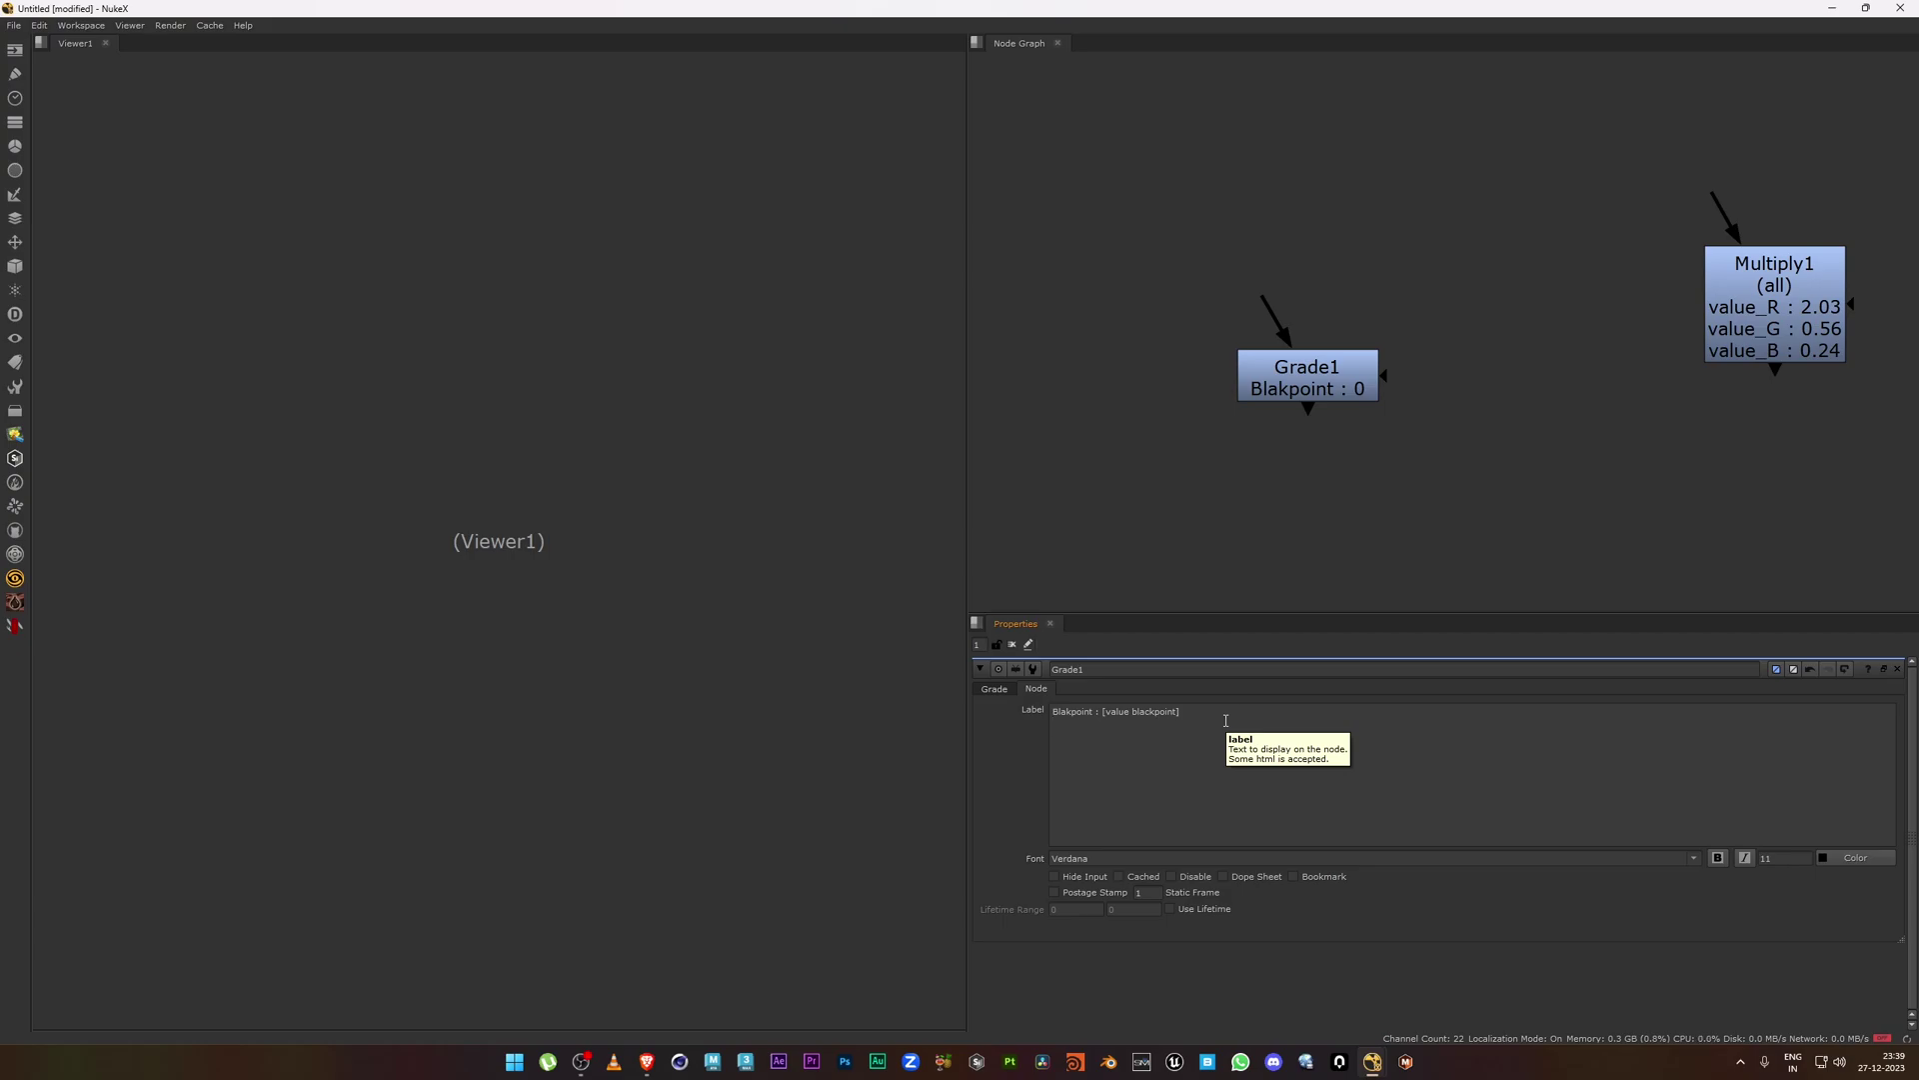
Add a second line "Whitepoint :" to the Grade node's label, followed by a copy of the [value blackpoint] expression.
{"action": "left_click", "coordinate": [1002, 688]}
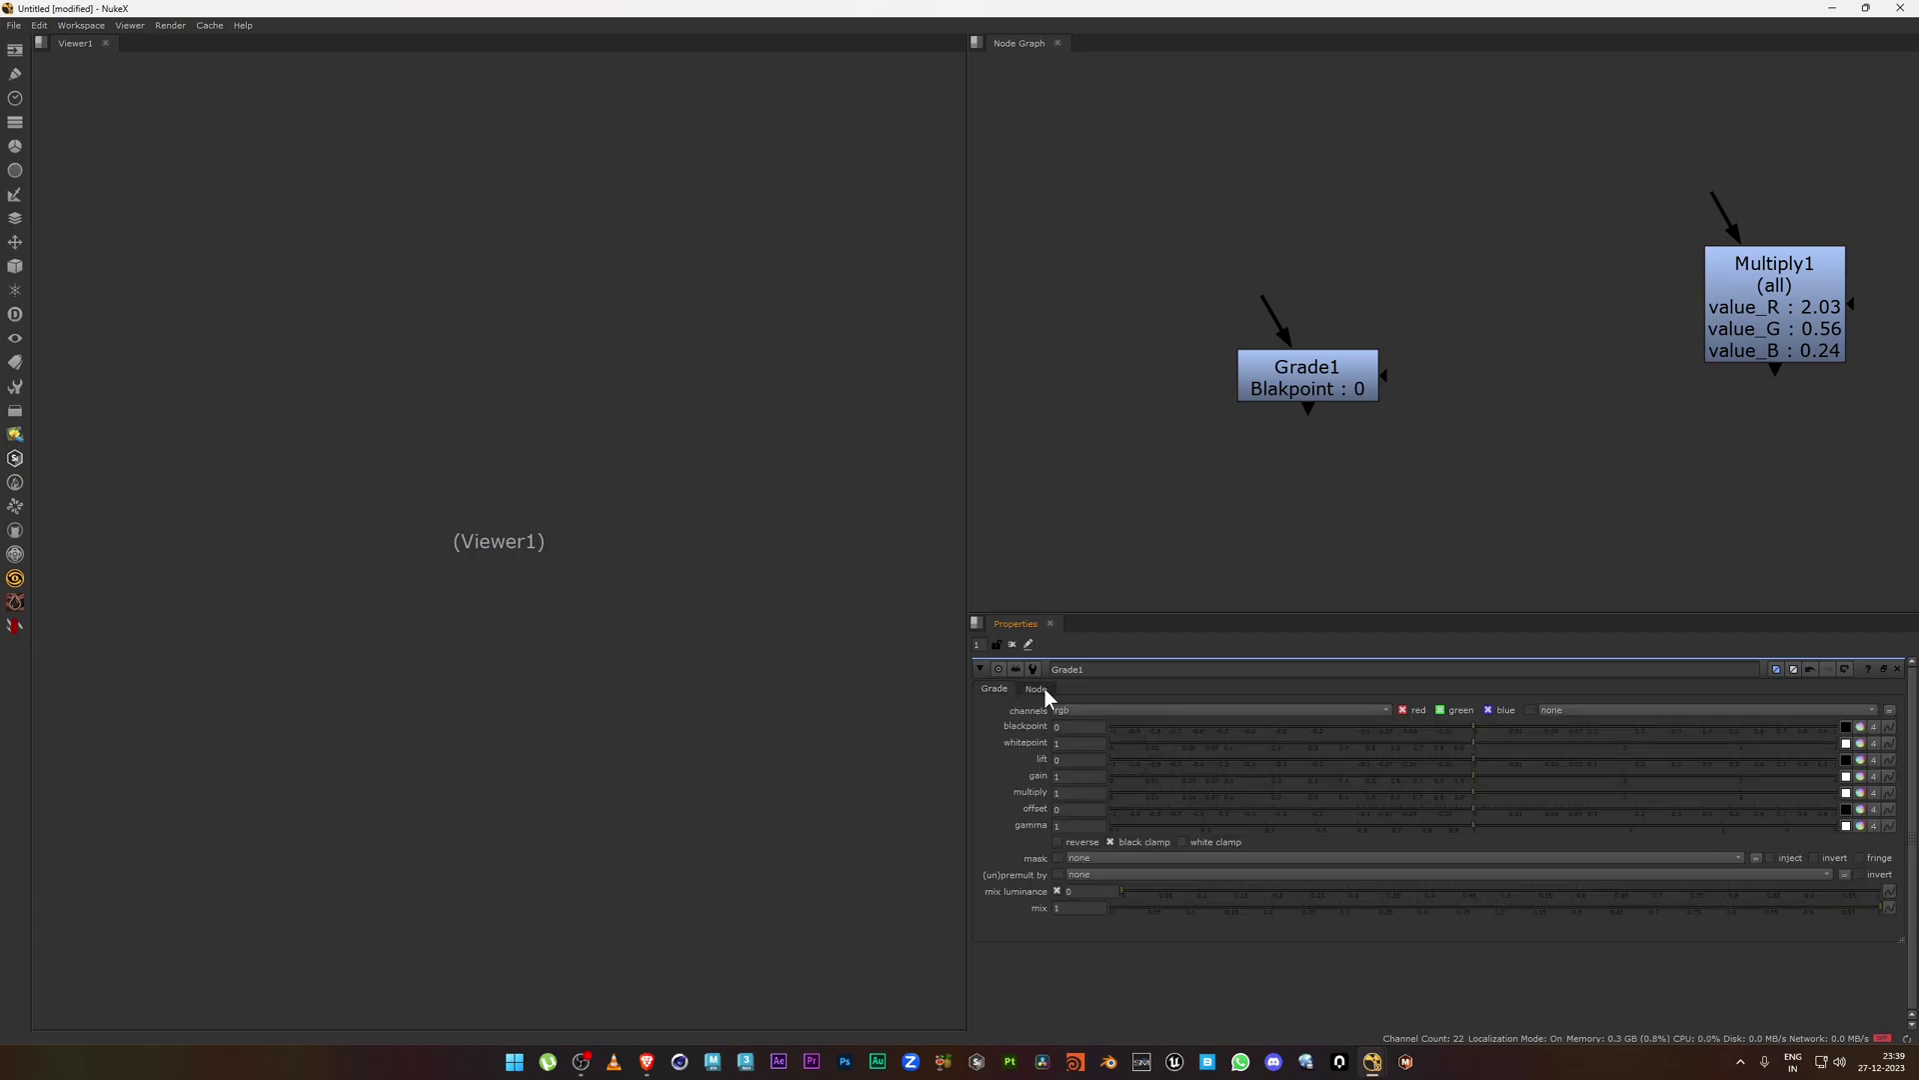
{"action": "left_click", "coordinate": [1046, 689]}
{"action": "type", "text": "Whitepoint"}
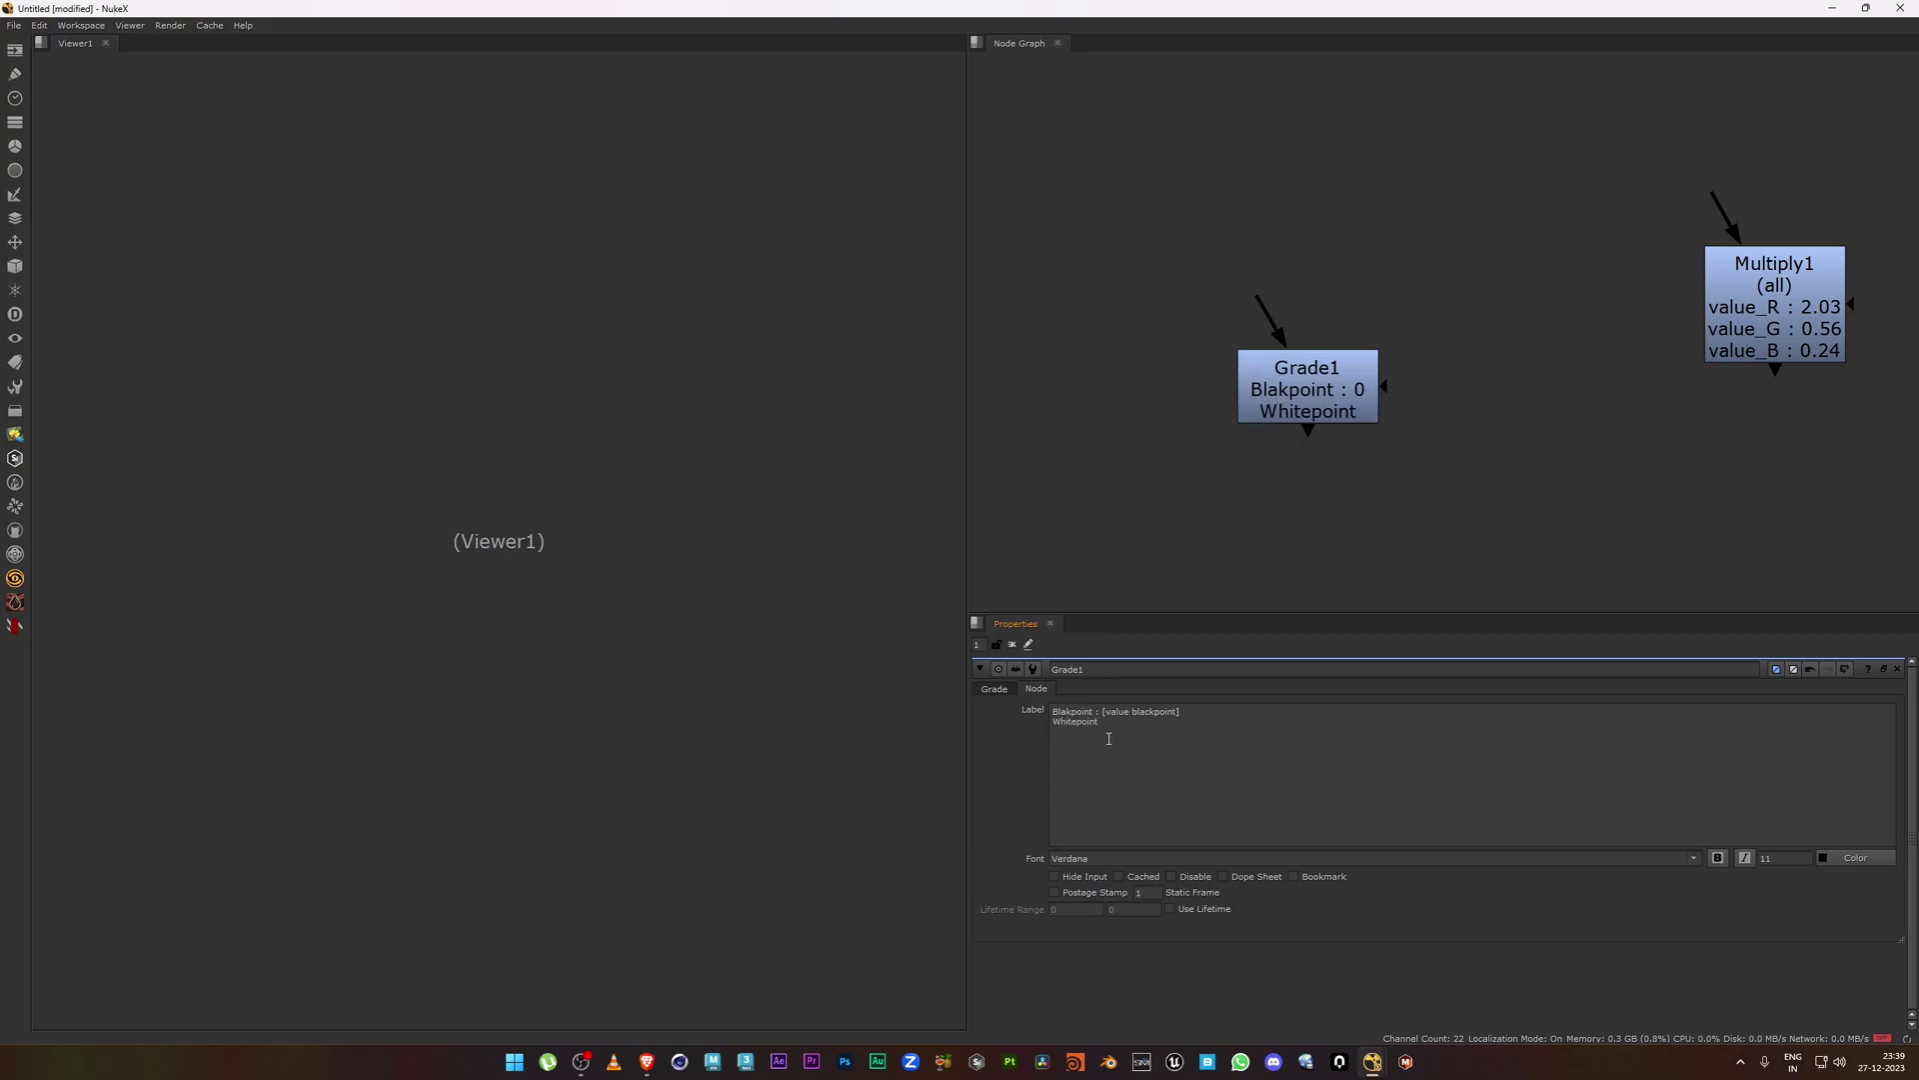
{"action": "type", "text": " :"}
{"action": "double_click", "coordinate": [1118, 711]}
{"action": "key", "text": "ctrl+a"}
{"action": "left_click", "coordinate": [1213, 707]}
{"action": "left_click_drag", "start_coordinate": [1213, 708], "coordinate": [1102, 708]}
{"action": "key", "text": "ctrl+c"}
{"action": "left_click", "coordinate": [1235, 723]}
{"action": "key", "text": "ctrl+v"}
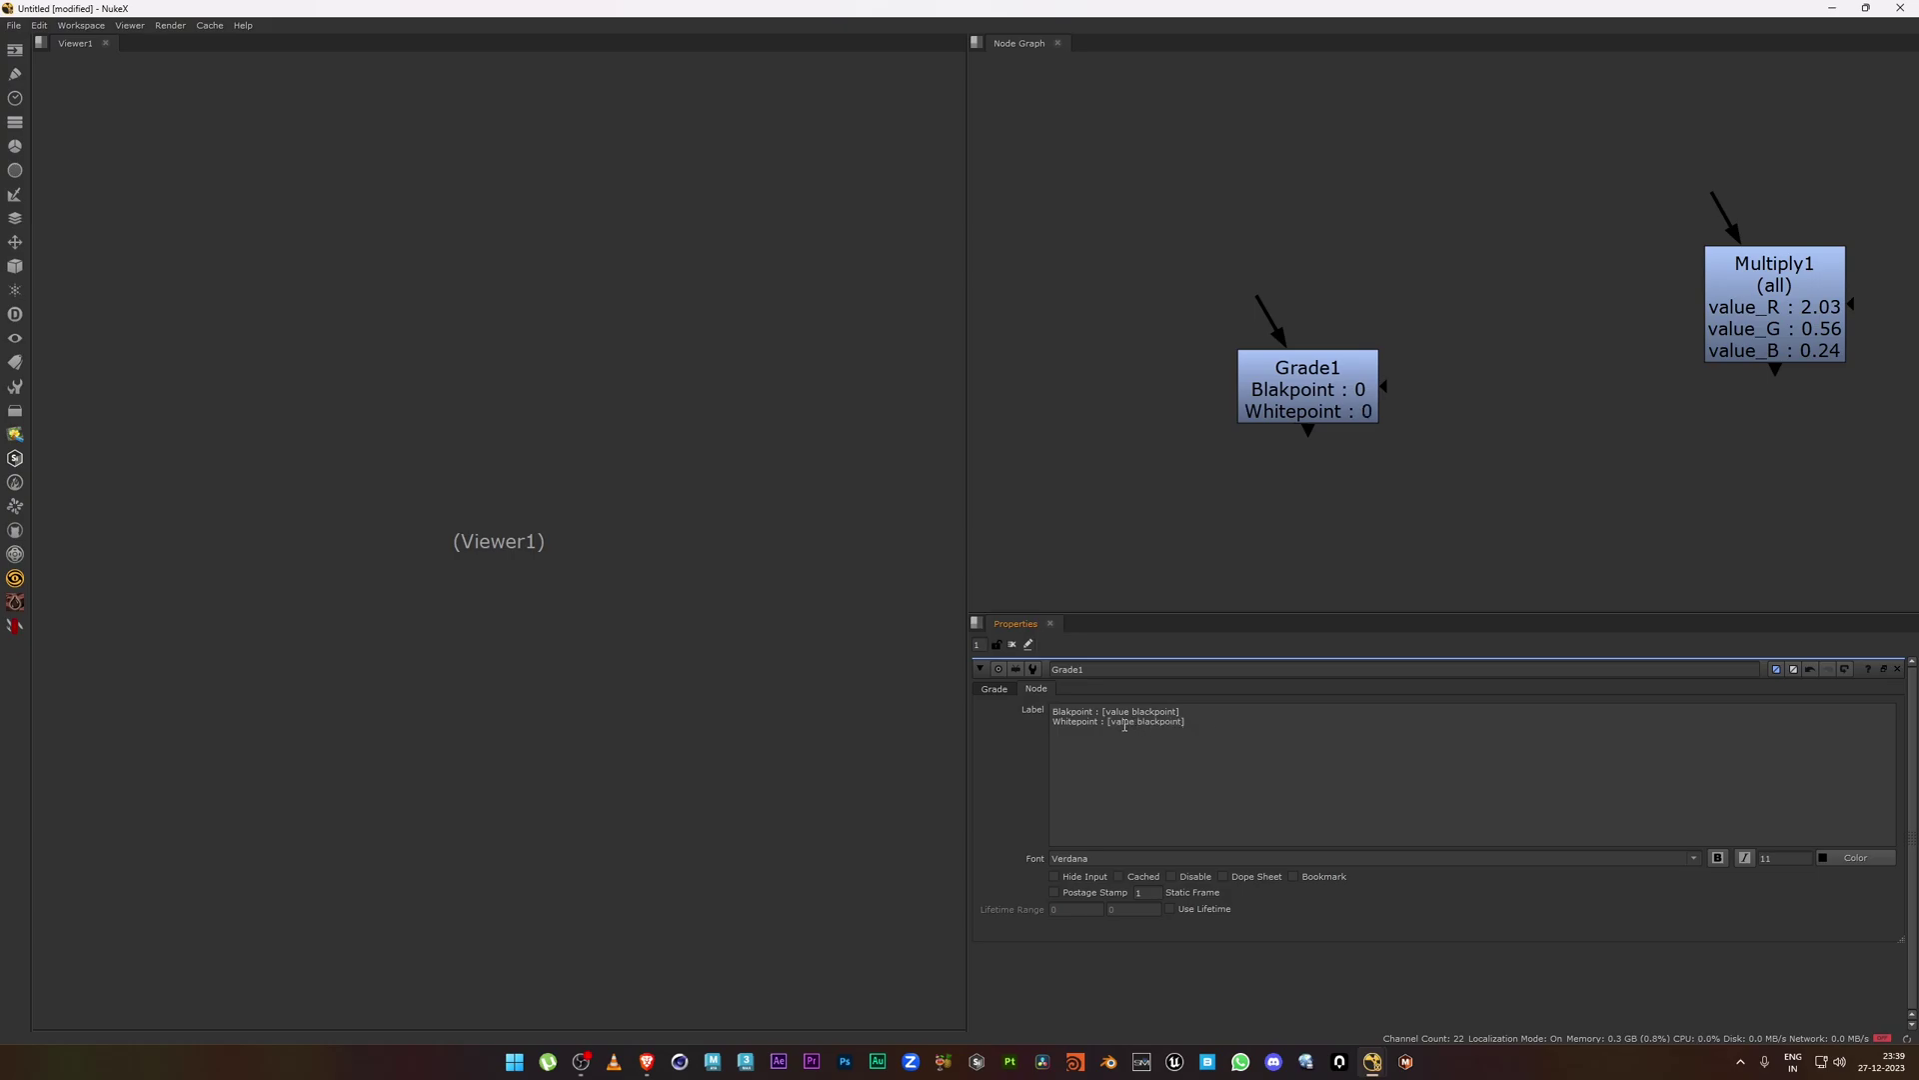
Change the expression on the Grade label's Whitepoint line to [value whitepoint], with the parameter name in lowercase.
{"action": "left_click_drag", "start_coordinate": [1100, 720], "coordinate": [1171, 722]}
{"action": "key", "text": "BackSpace"}
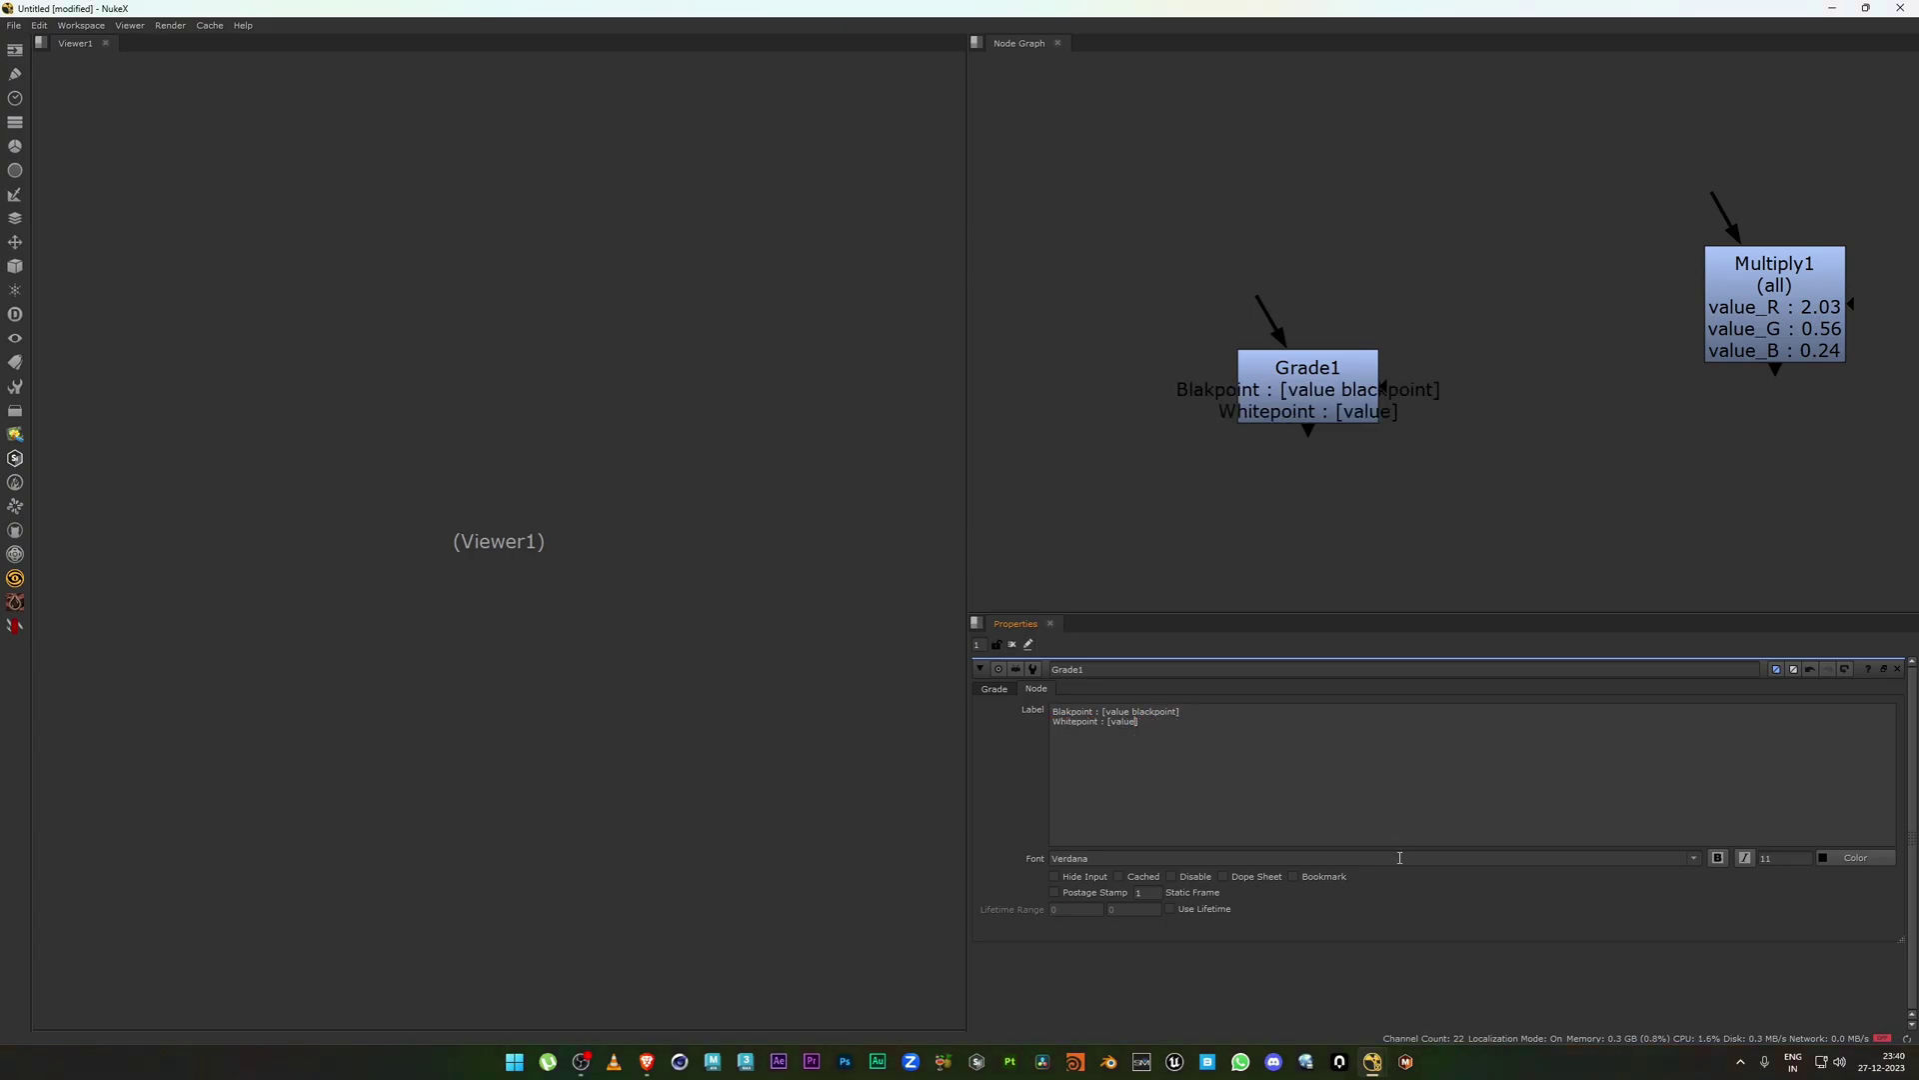
{"action": "type", "text": "Whitepoint"}
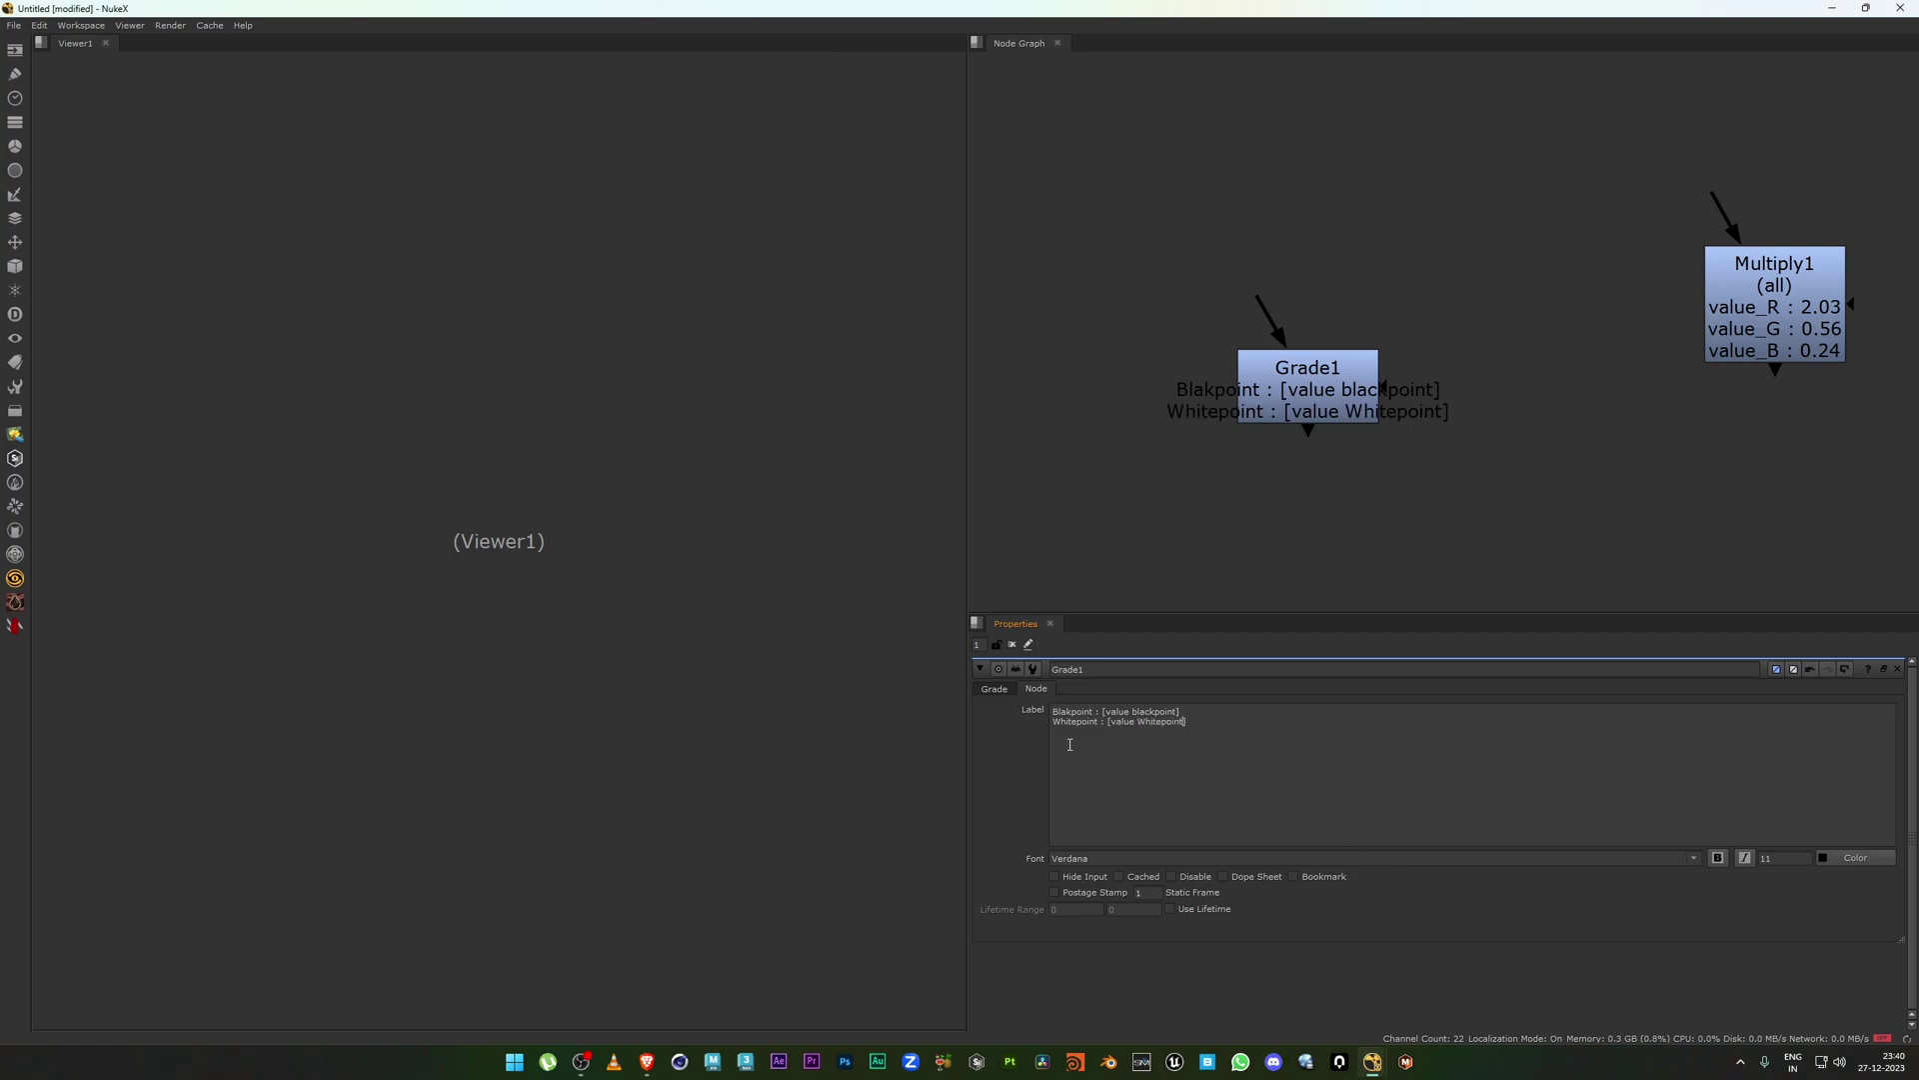
{"action": "left_click", "coordinate": [1140, 721]}
{"action": "key", "text": "BackSpace"}
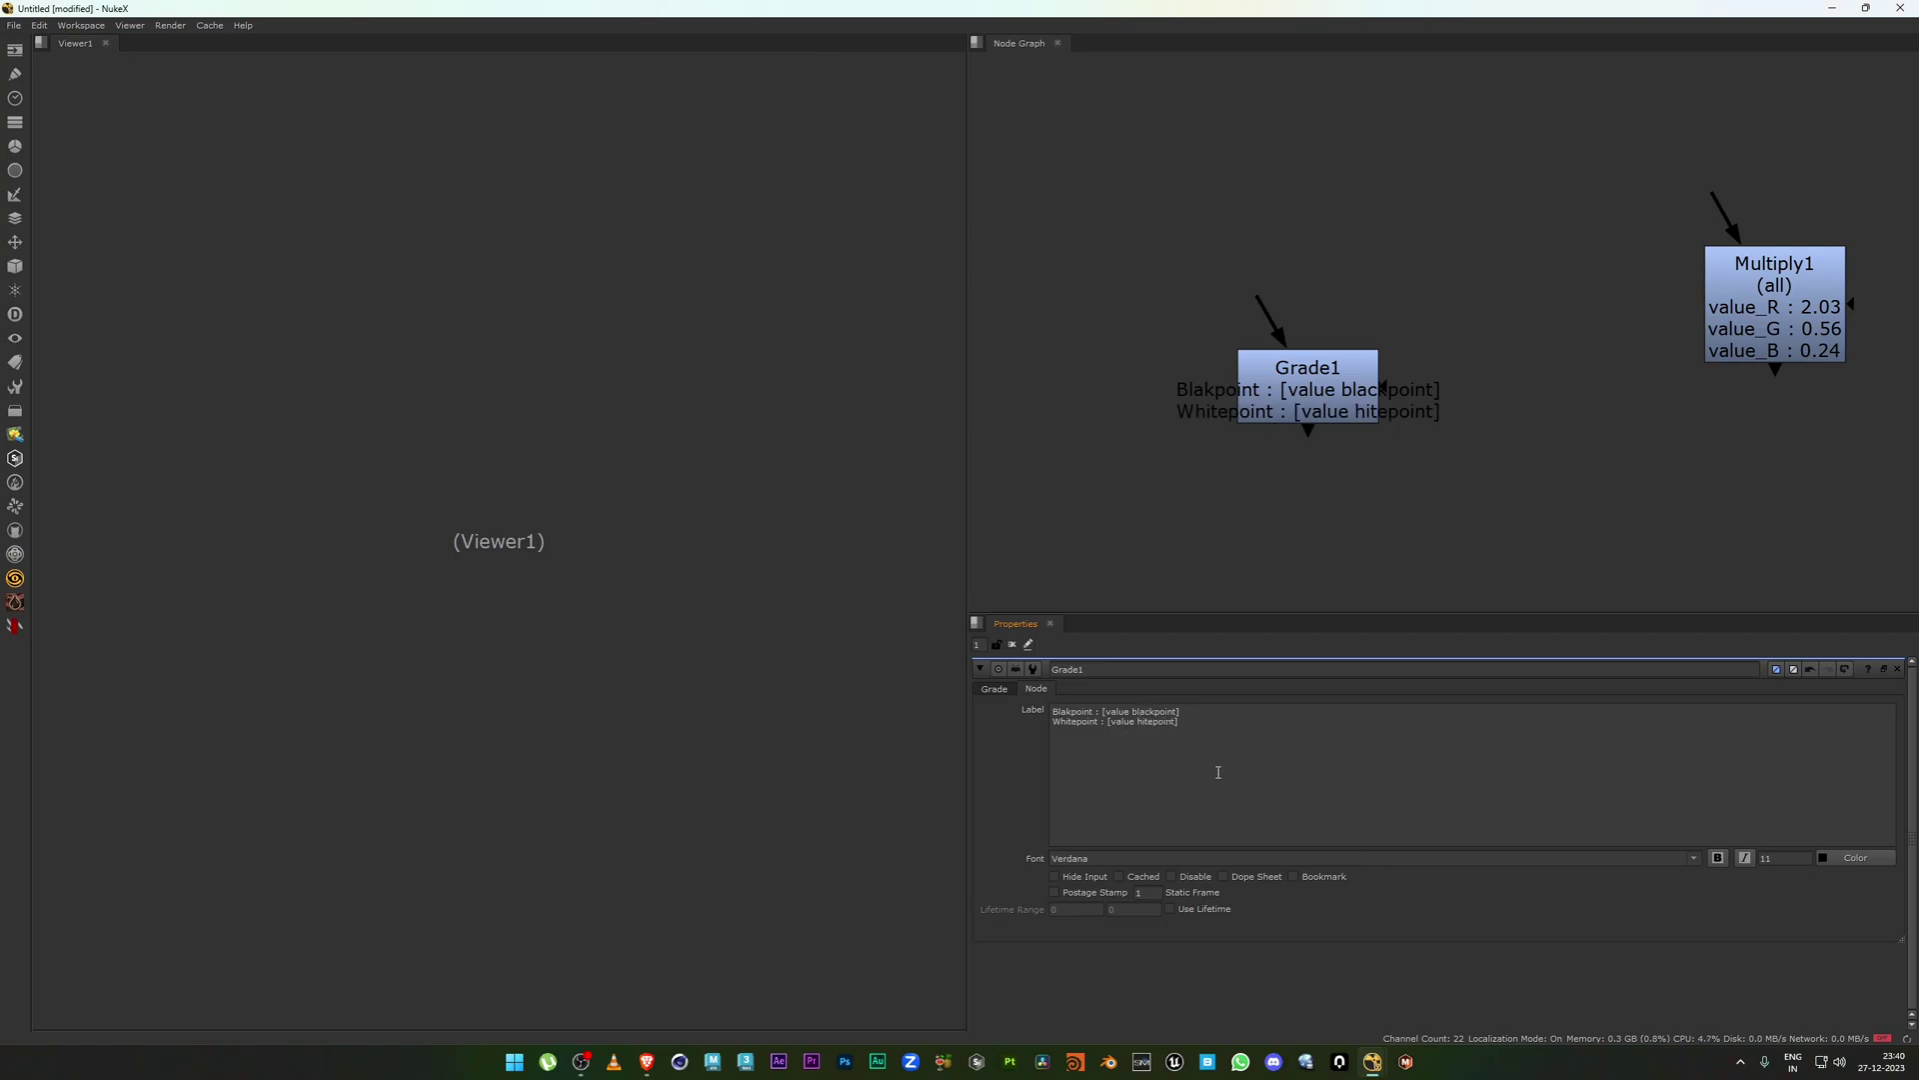
{"action": "type", "text": "w"}
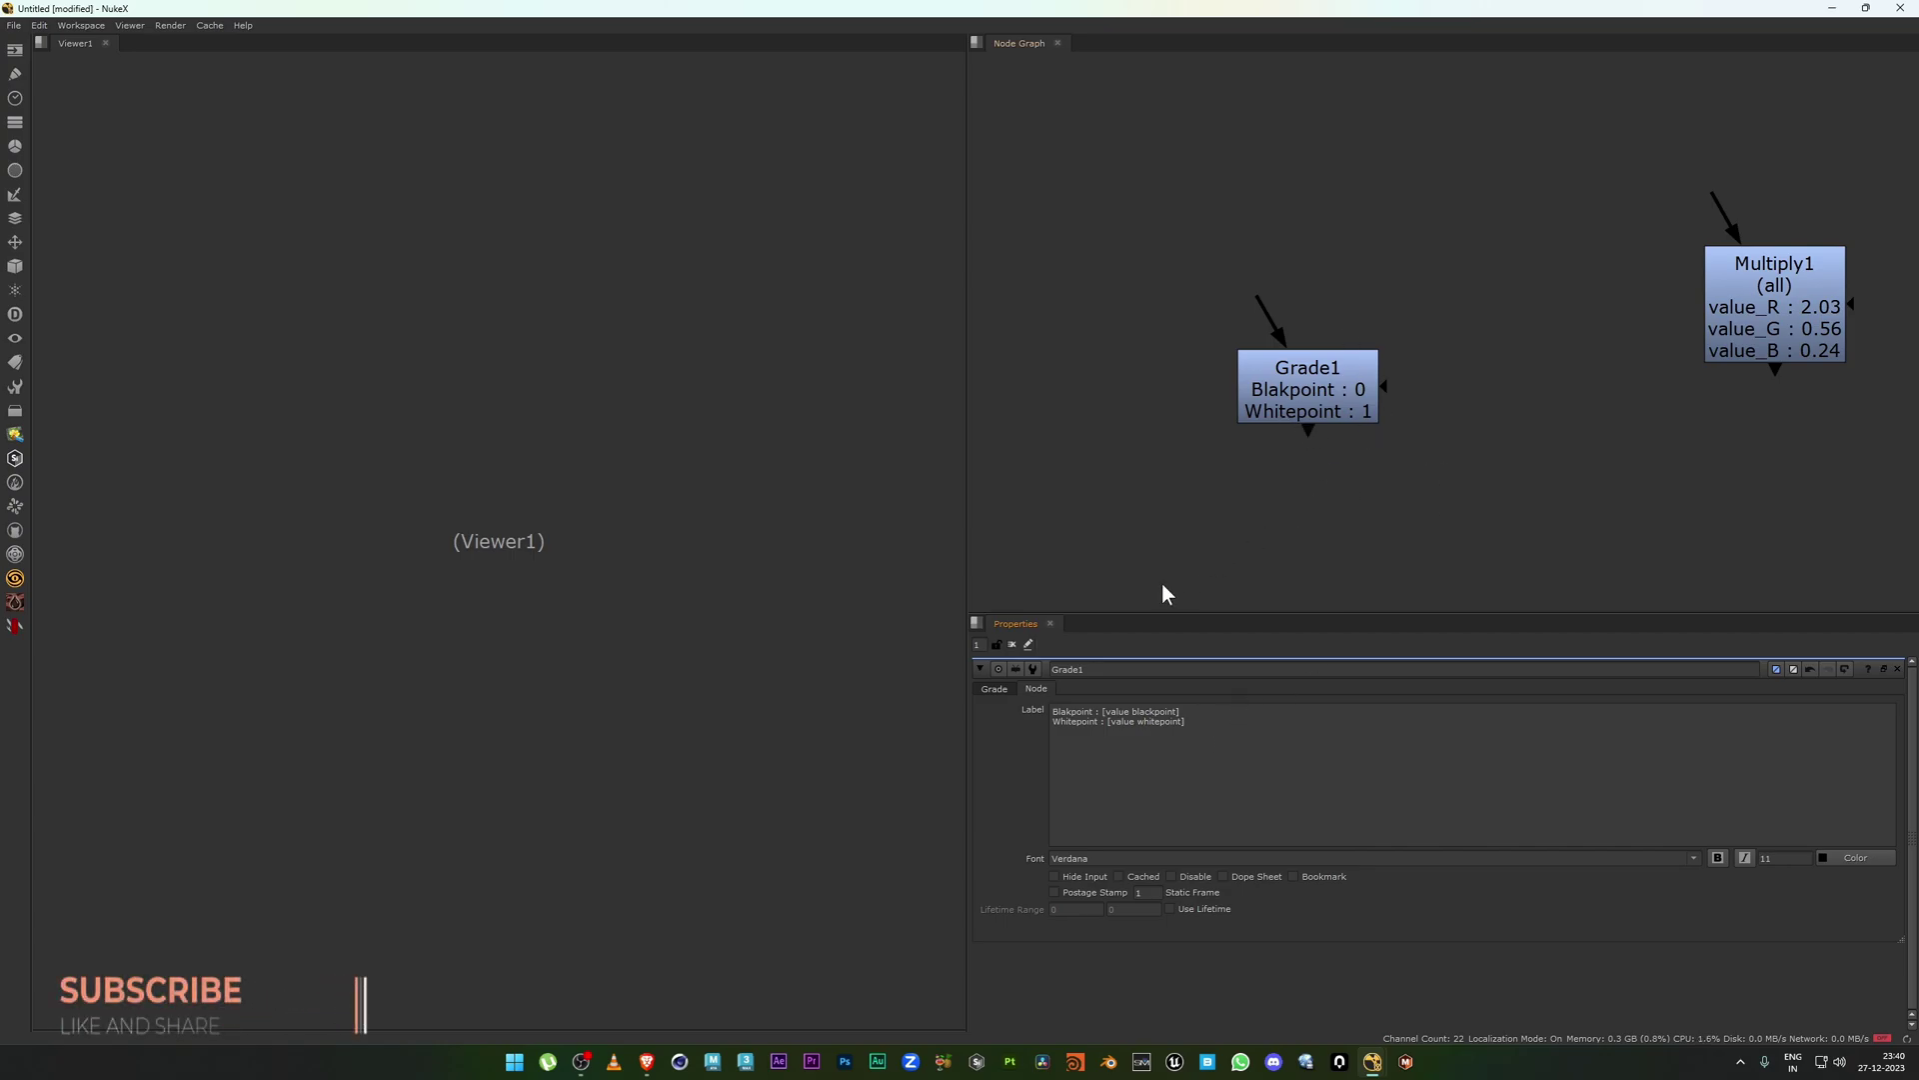
Set the Grade node's blackpoint to -0.00015 and whitepoint to 0.87, after nudging the node slightly upward.
{"action": "left_click", "coordinate": [992, 688]}
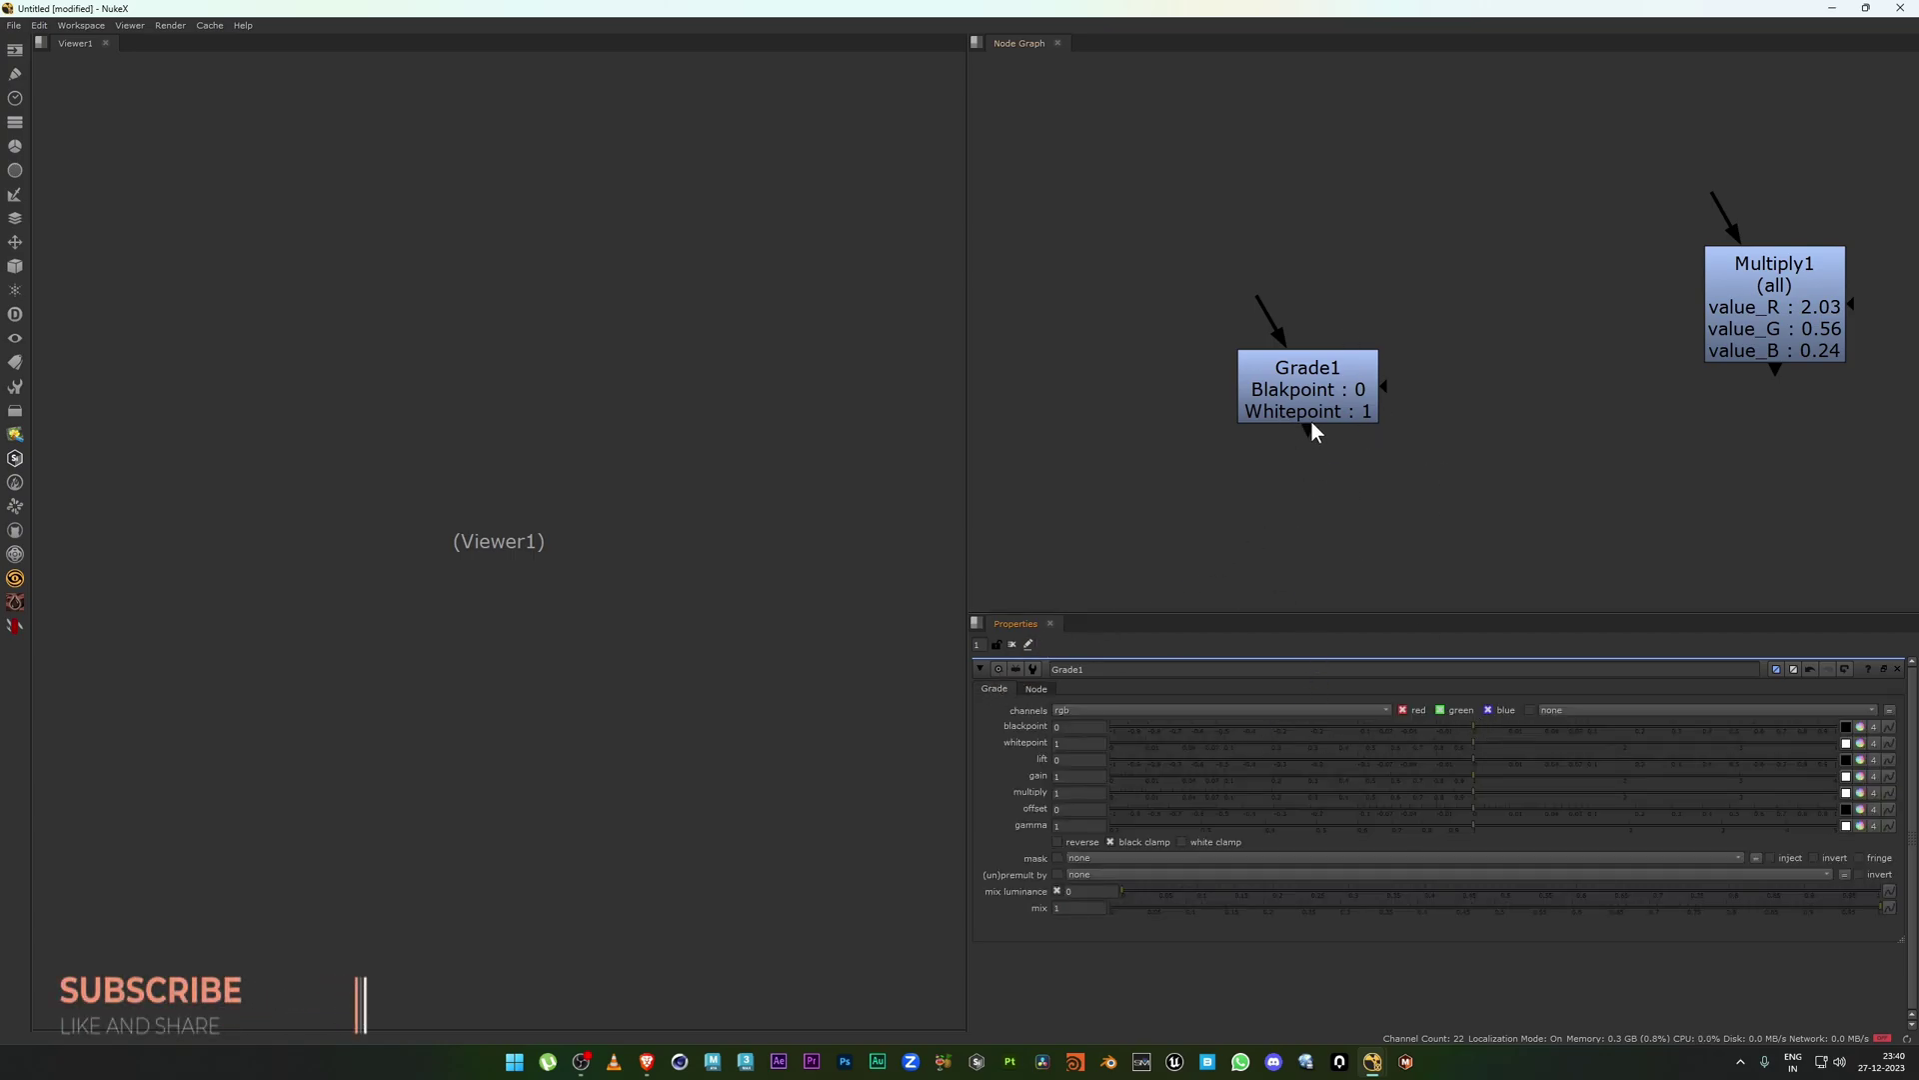
{"action": "left_click_drag", "start_coordinate": [1327, 376], "coordinate": [1328, 358]}
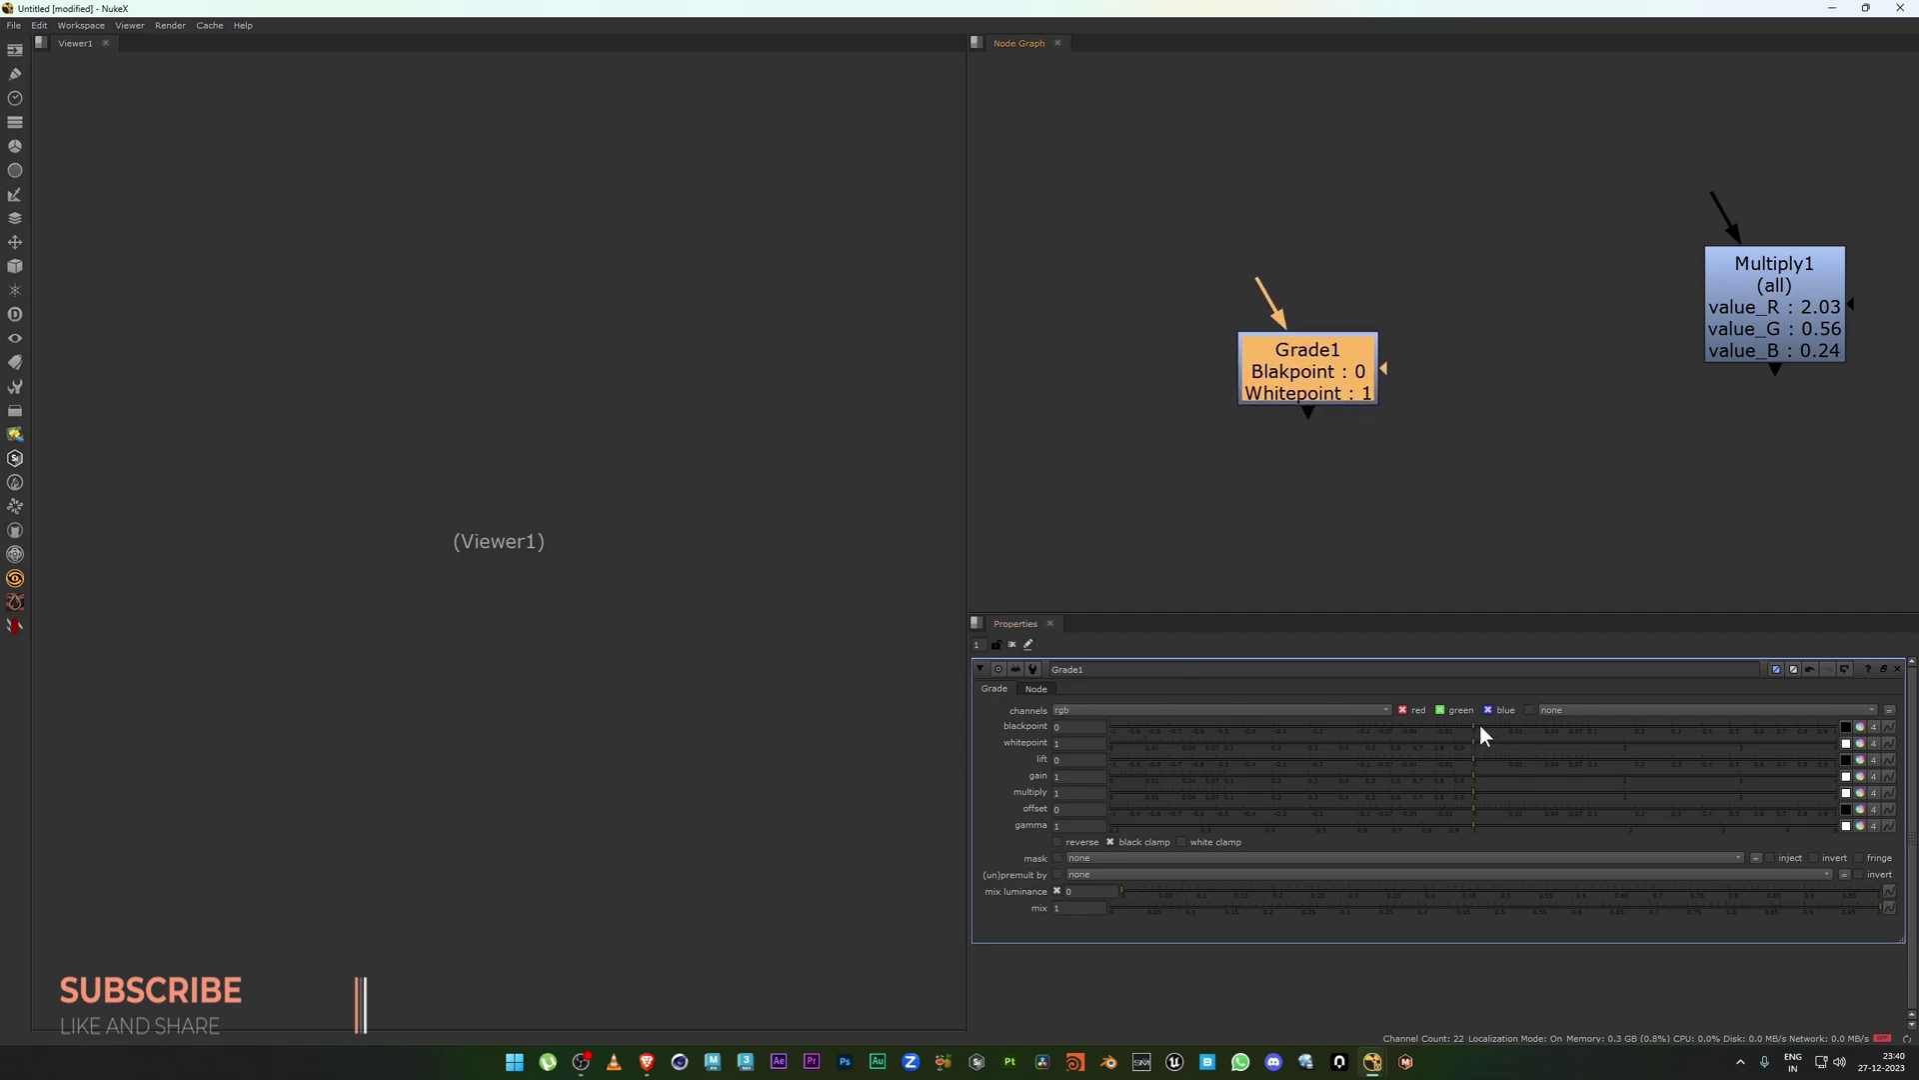
{"action": "left_click_drag", "start_coordinate": [1480, 727], "coordinate": [1441, 744]}
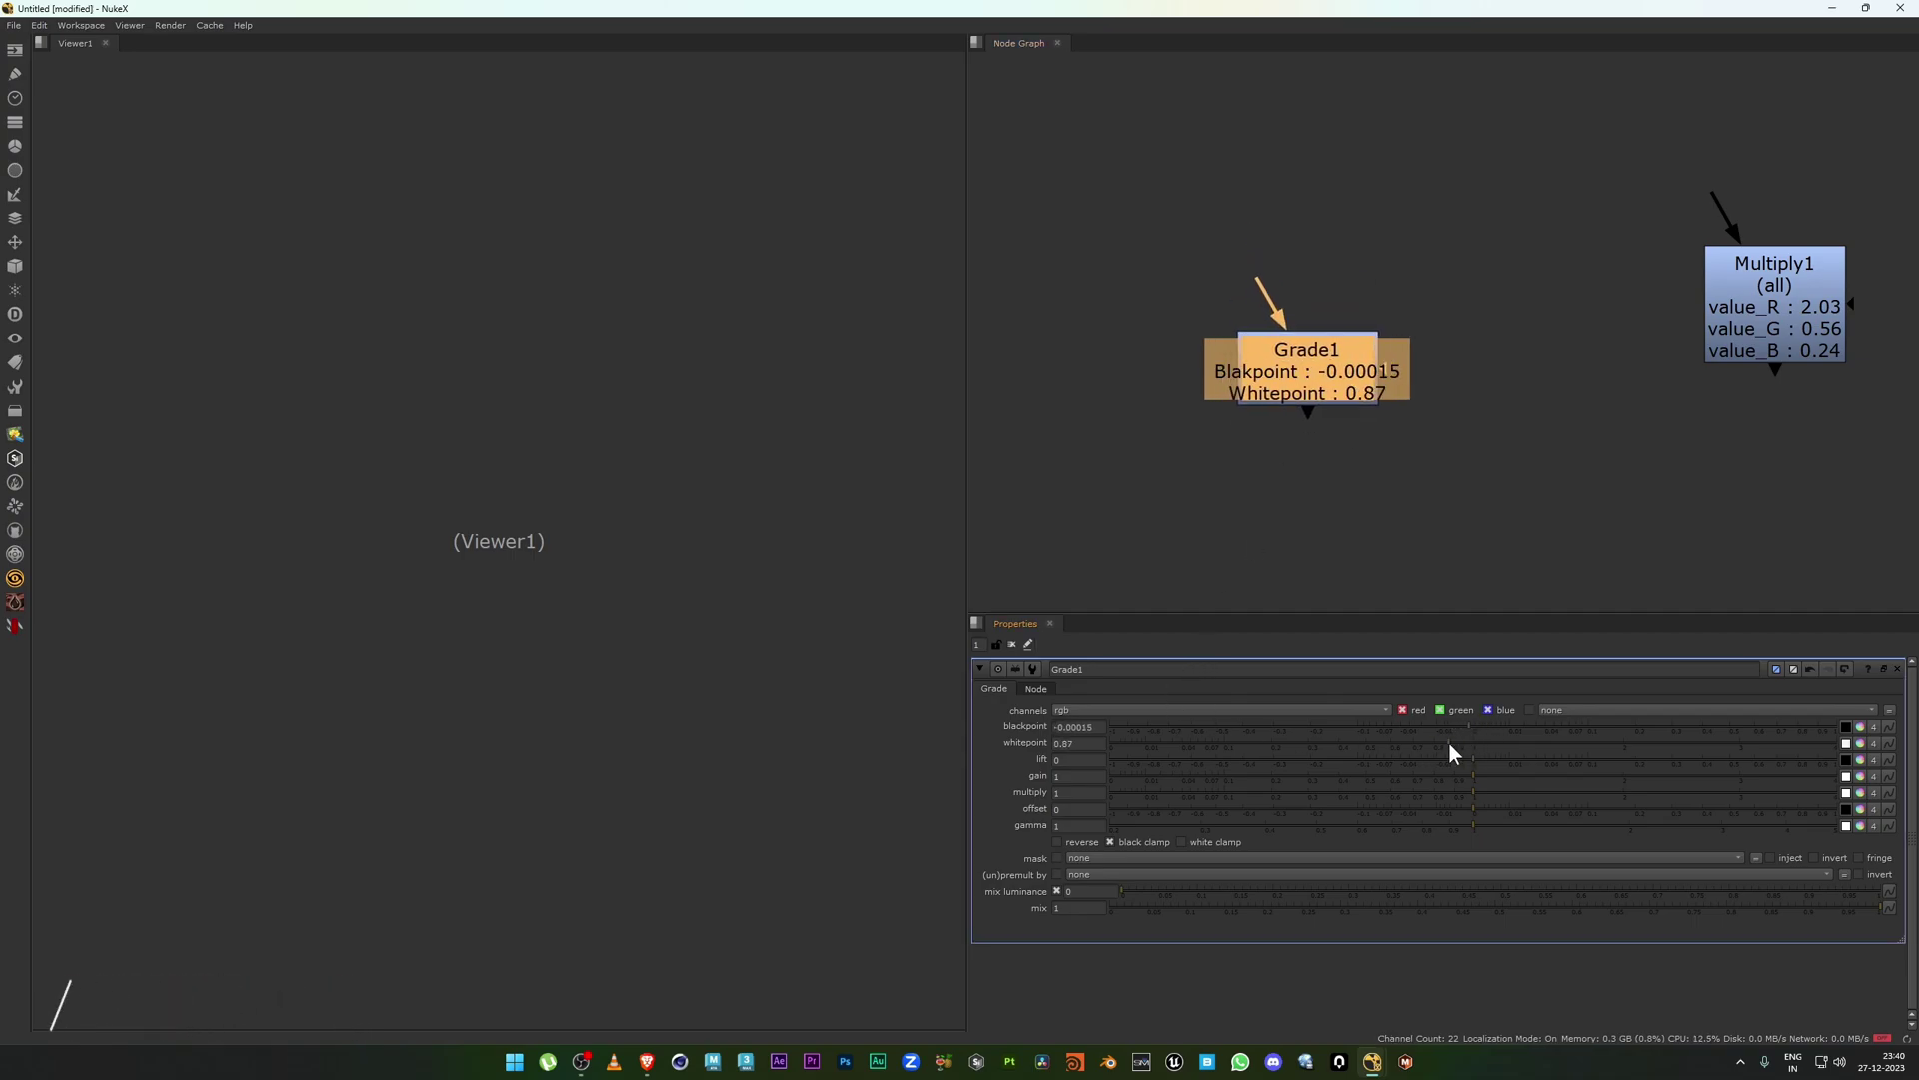
Compare the label expressions of the Grade and Multiply nodes with their parameter names and values.
{"action": "left_click", "coordinate": [1030, 691]}
{"action": "middle_click_drag", "start_coordinate": [1774, 286], "coordinate": [1701, 286]}
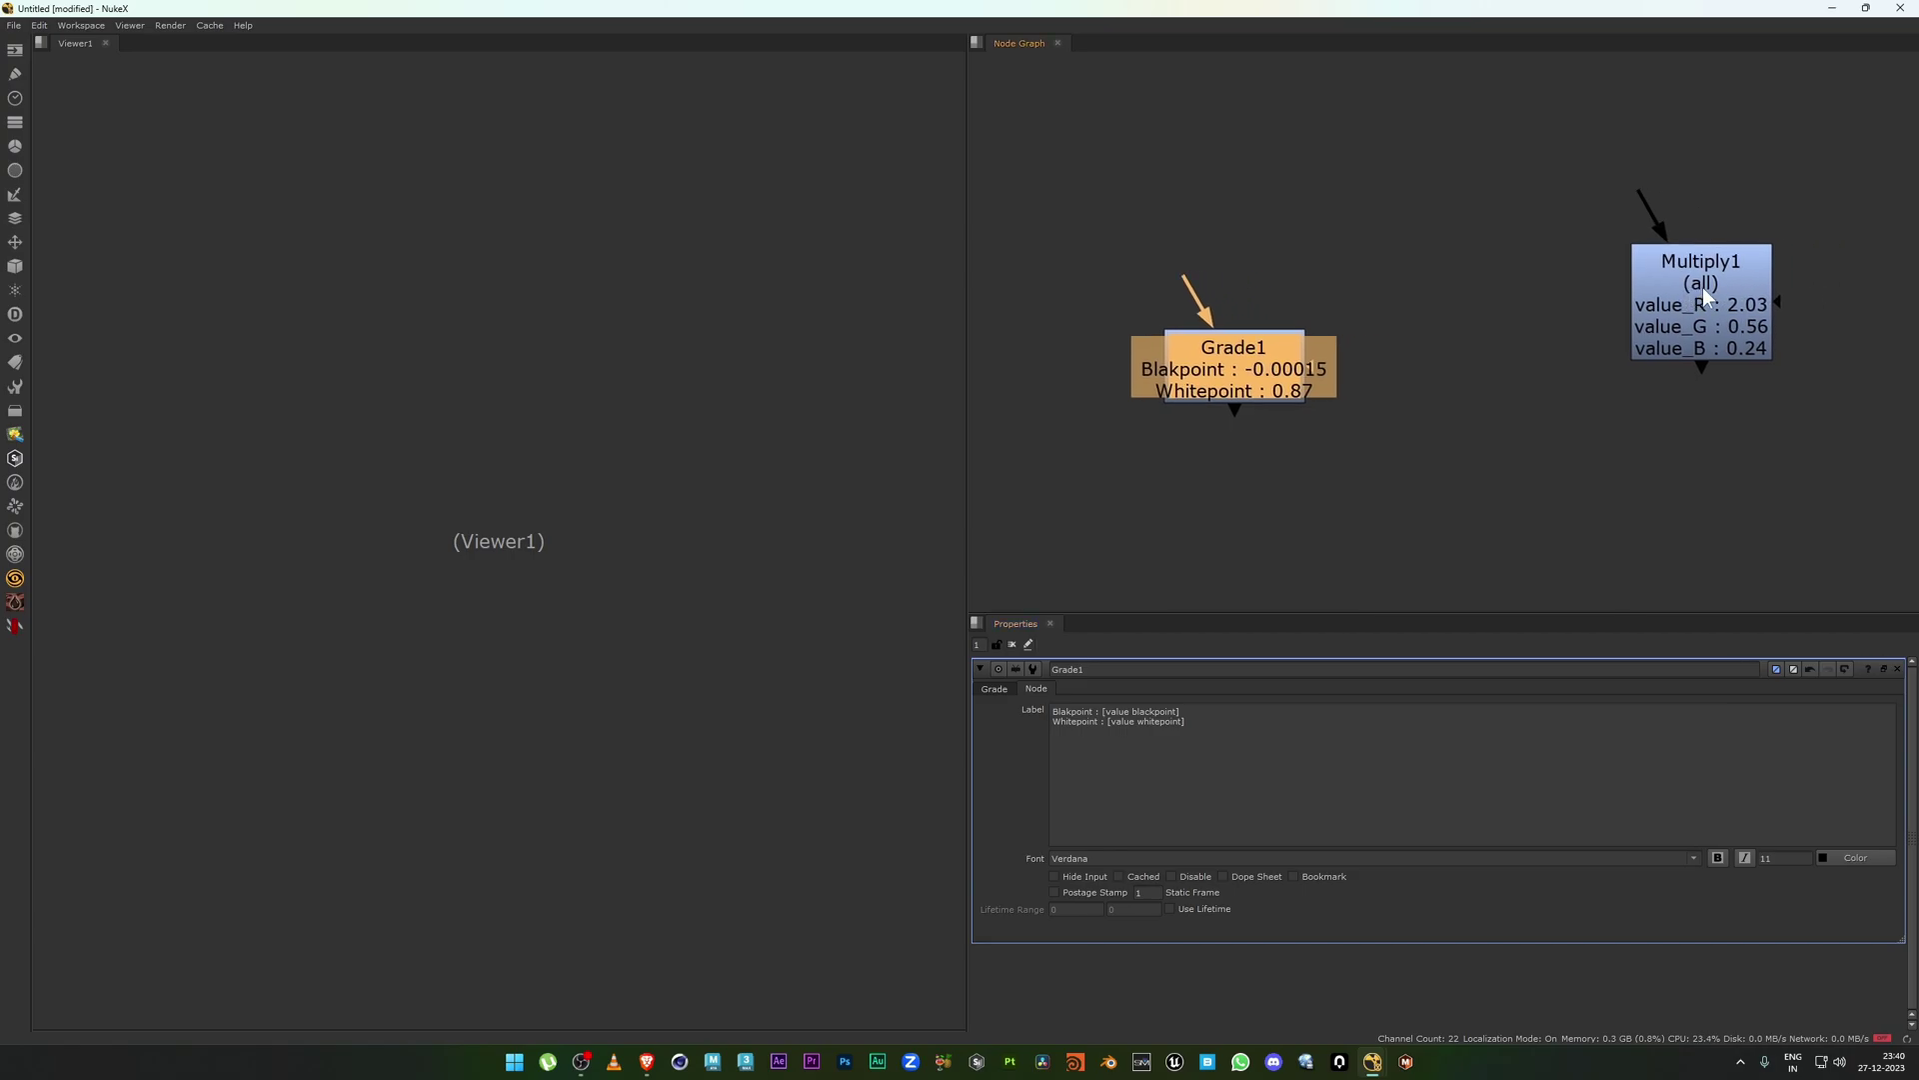
{"action": "double_click", "coordinate": [1701, 294]}
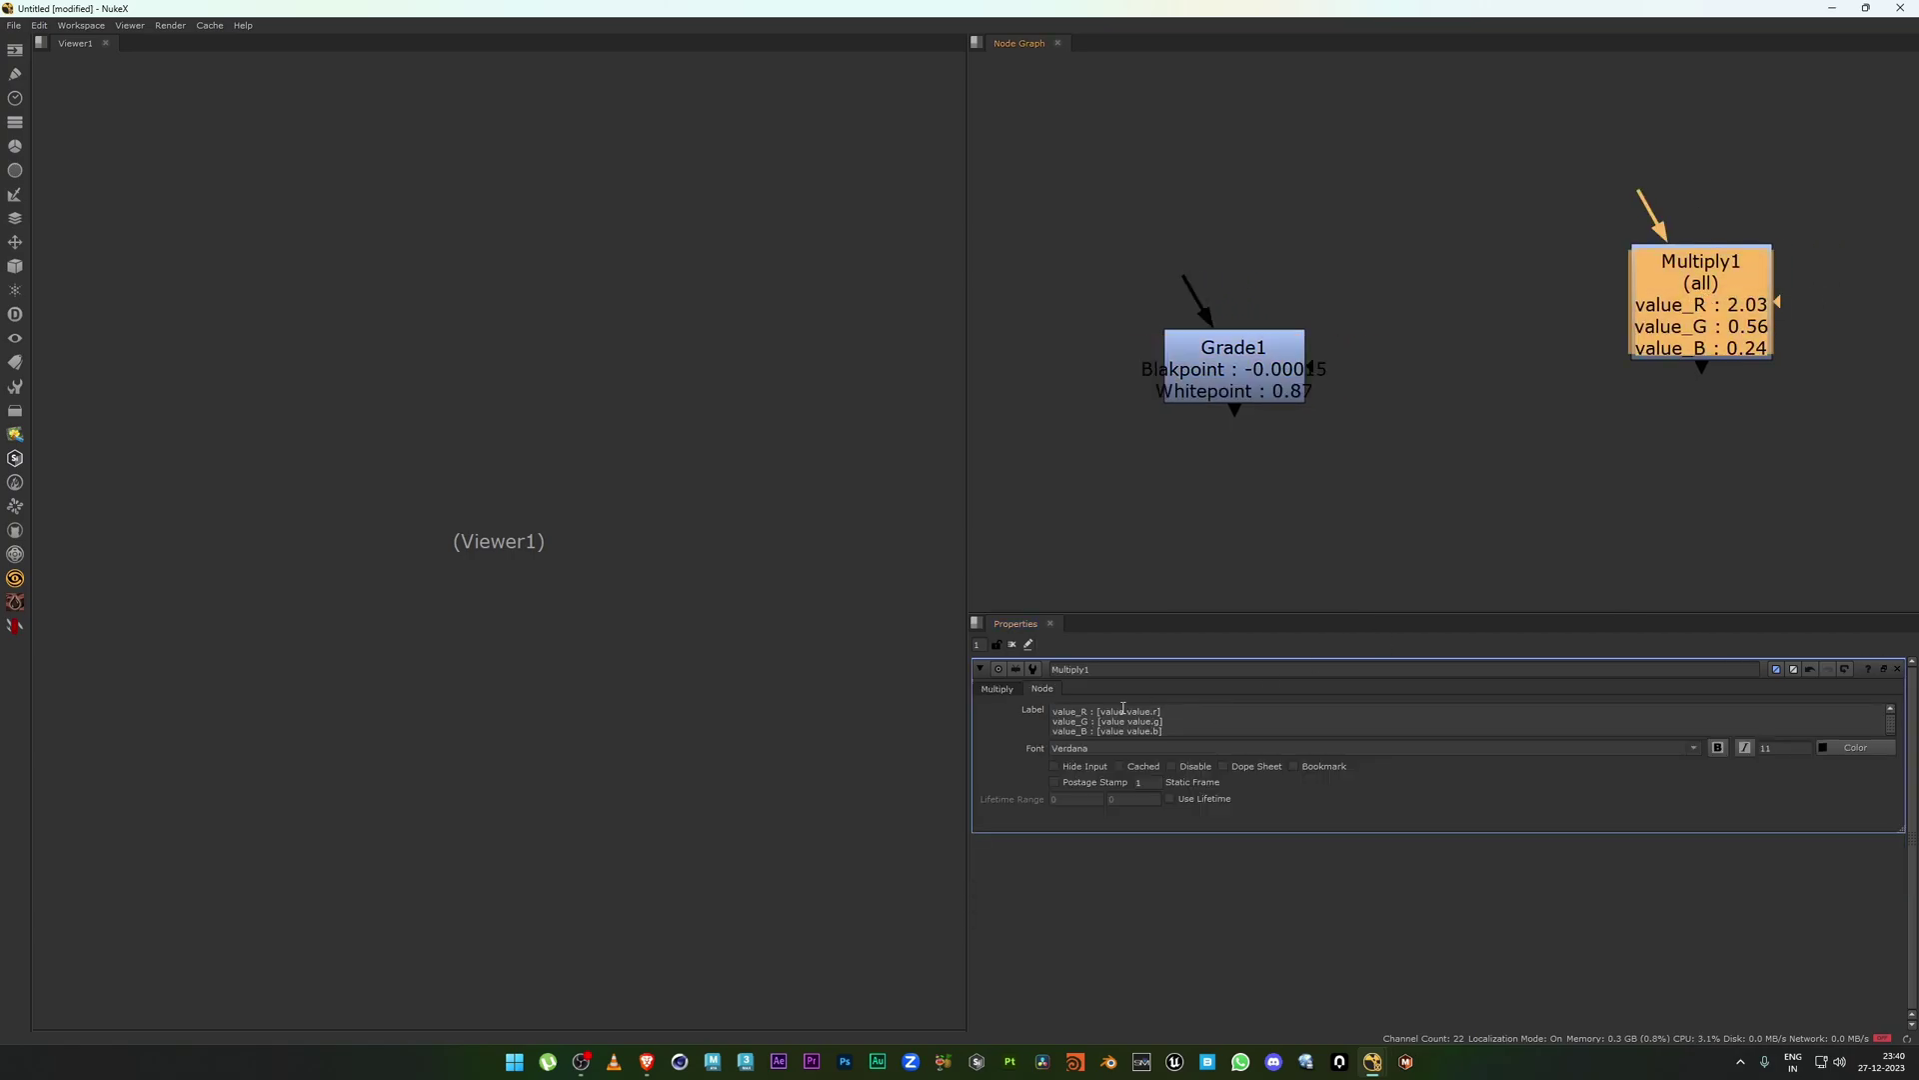
{"action": "left_click_drag", "start_coordinate": [1141, 712], "coordinate": [1182, 727]}
{"action": "left_click", "coordinate": [998, 685]}
{"action": "double_click", "coordinate": [1291, 341]}
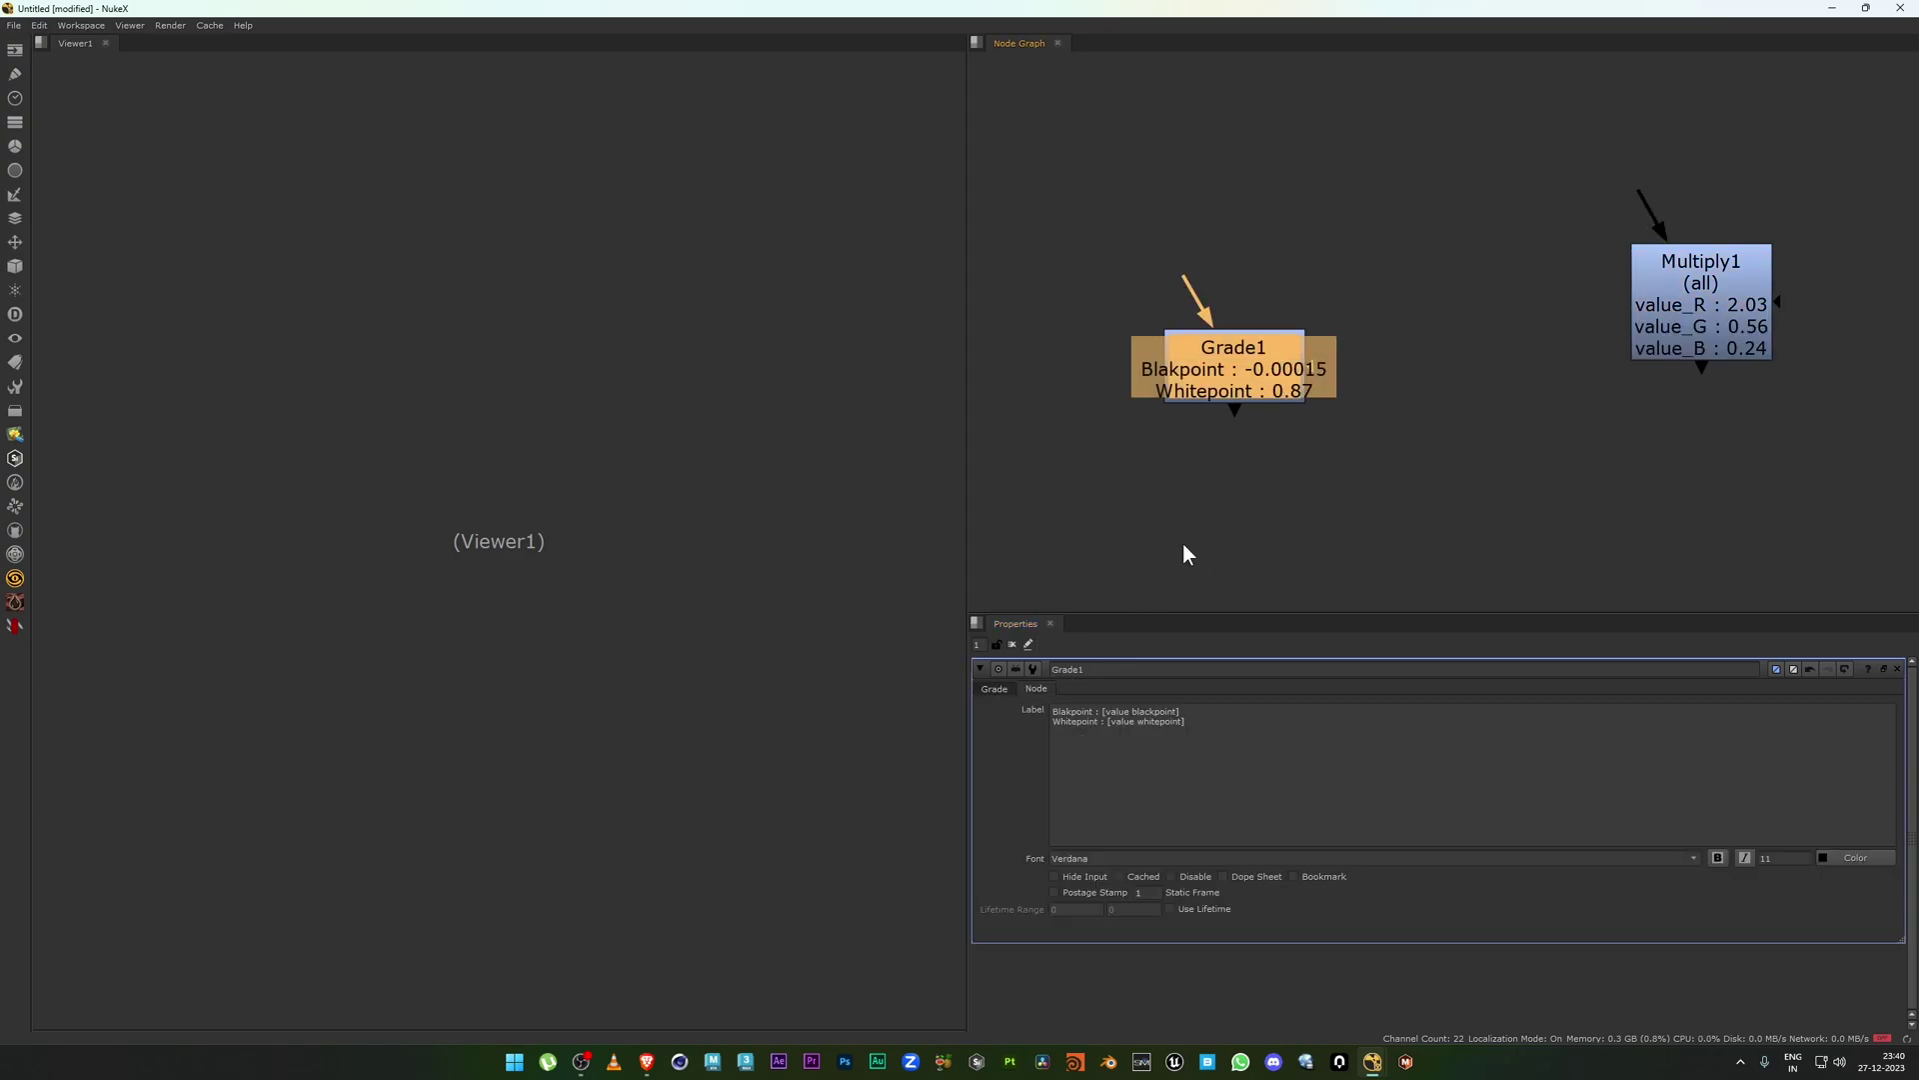
{"action": "left_click", "coordinate": [996, 689]}
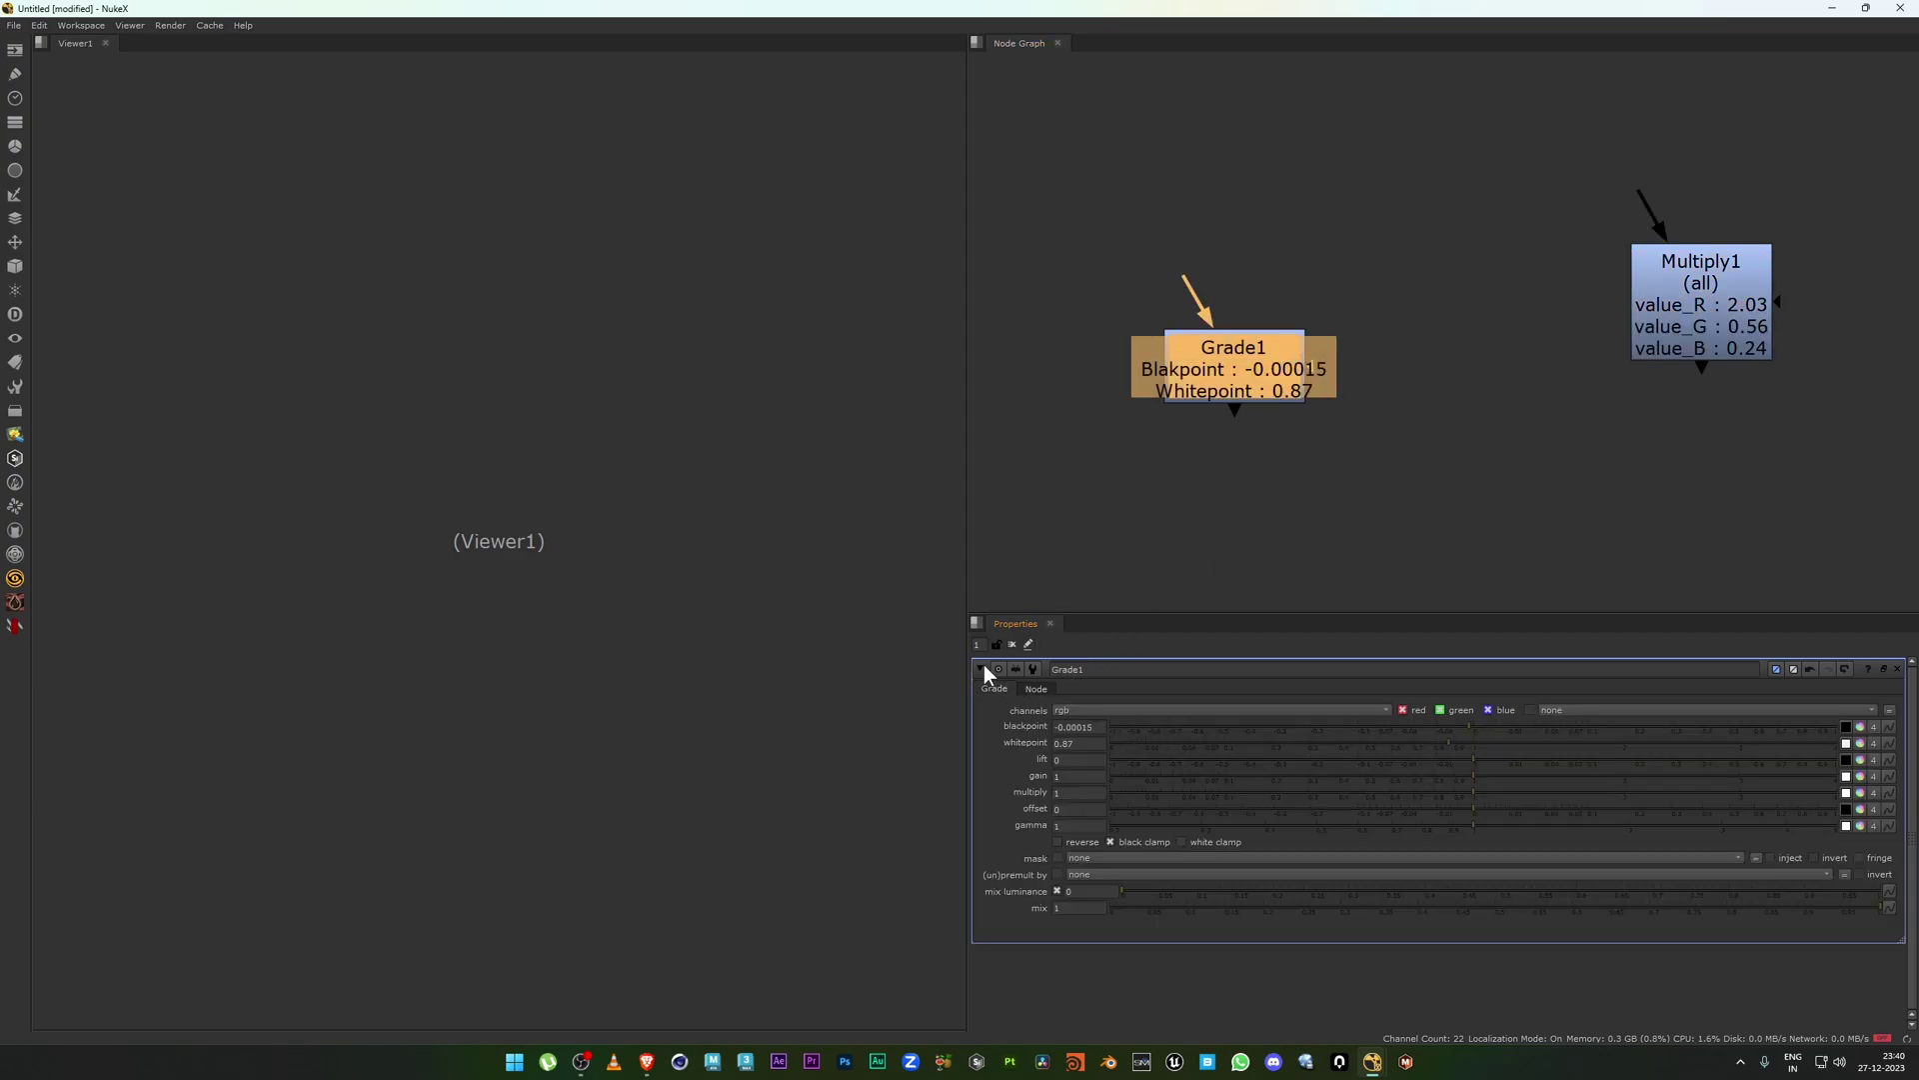
{"action": "left_click", "coordinate": [1035, 689]}
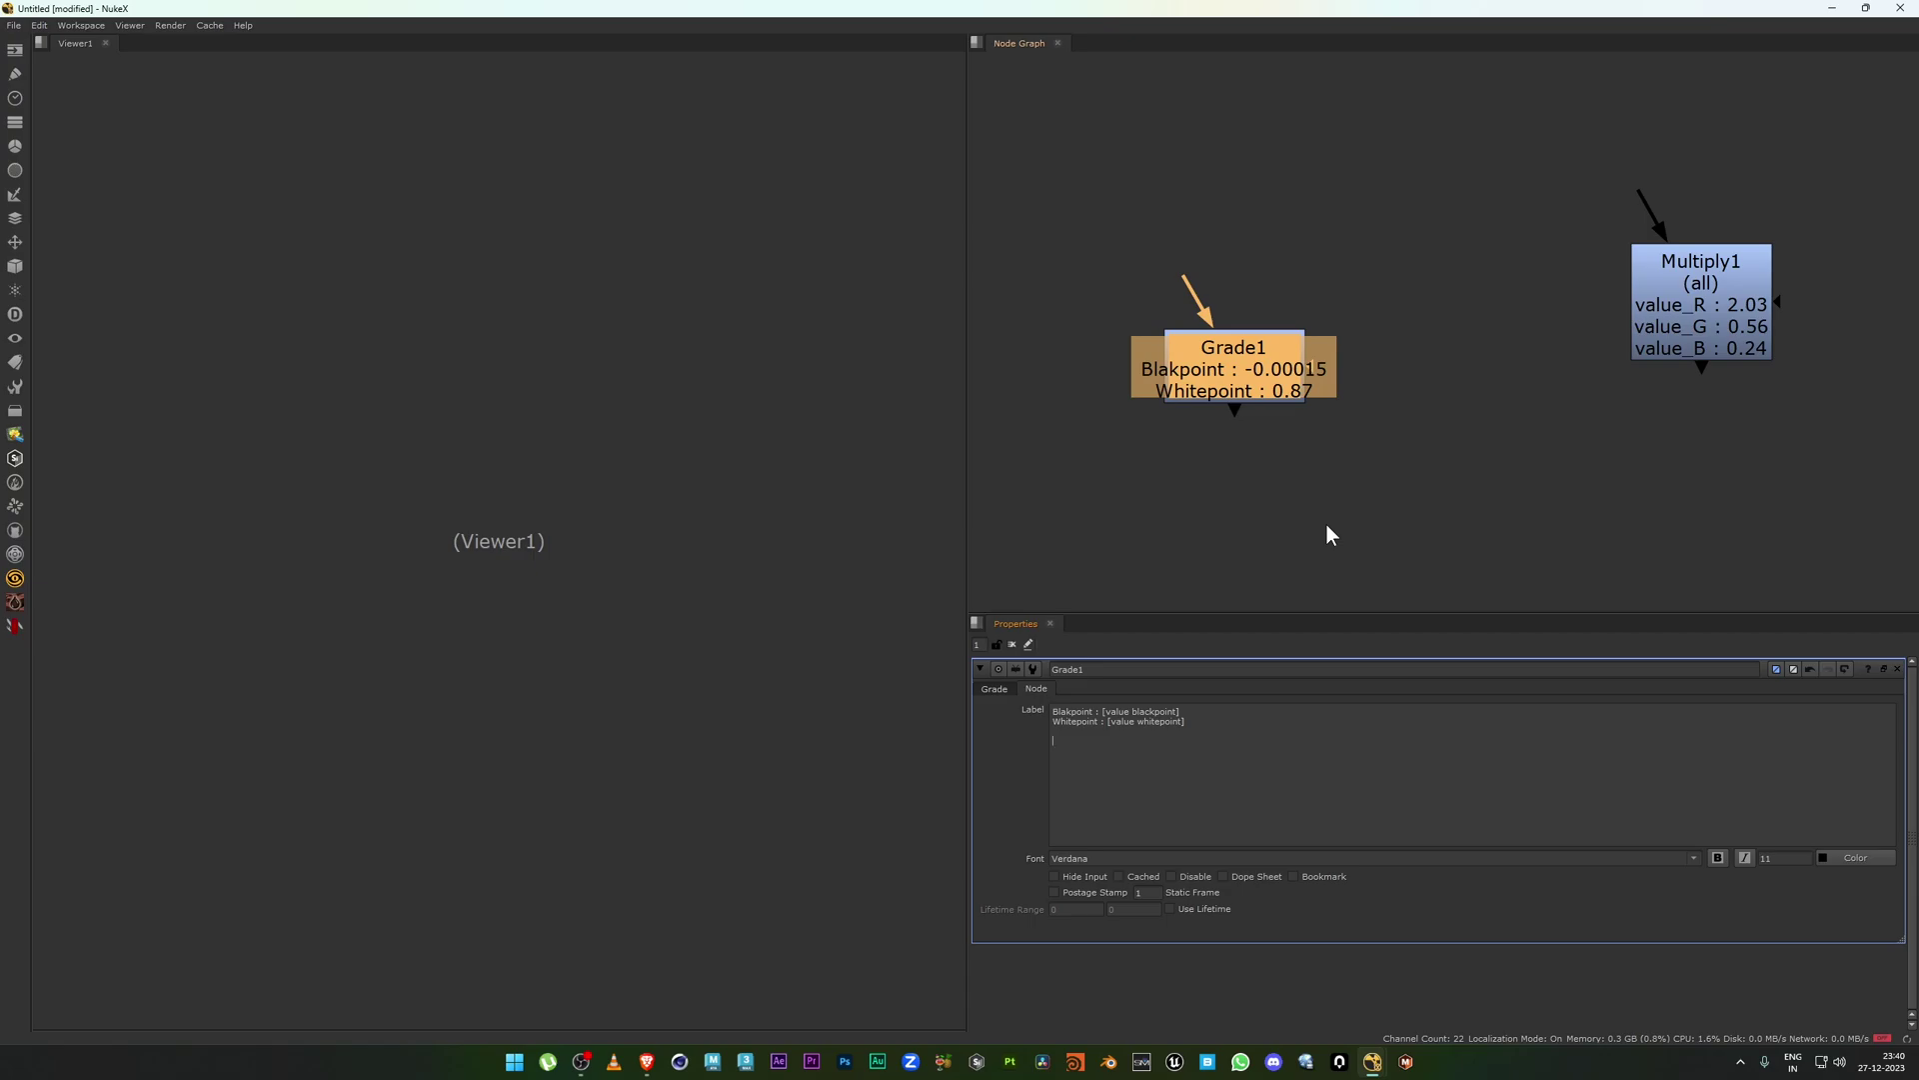
{"action": "left_click", "coordinate": [1002, 690]}
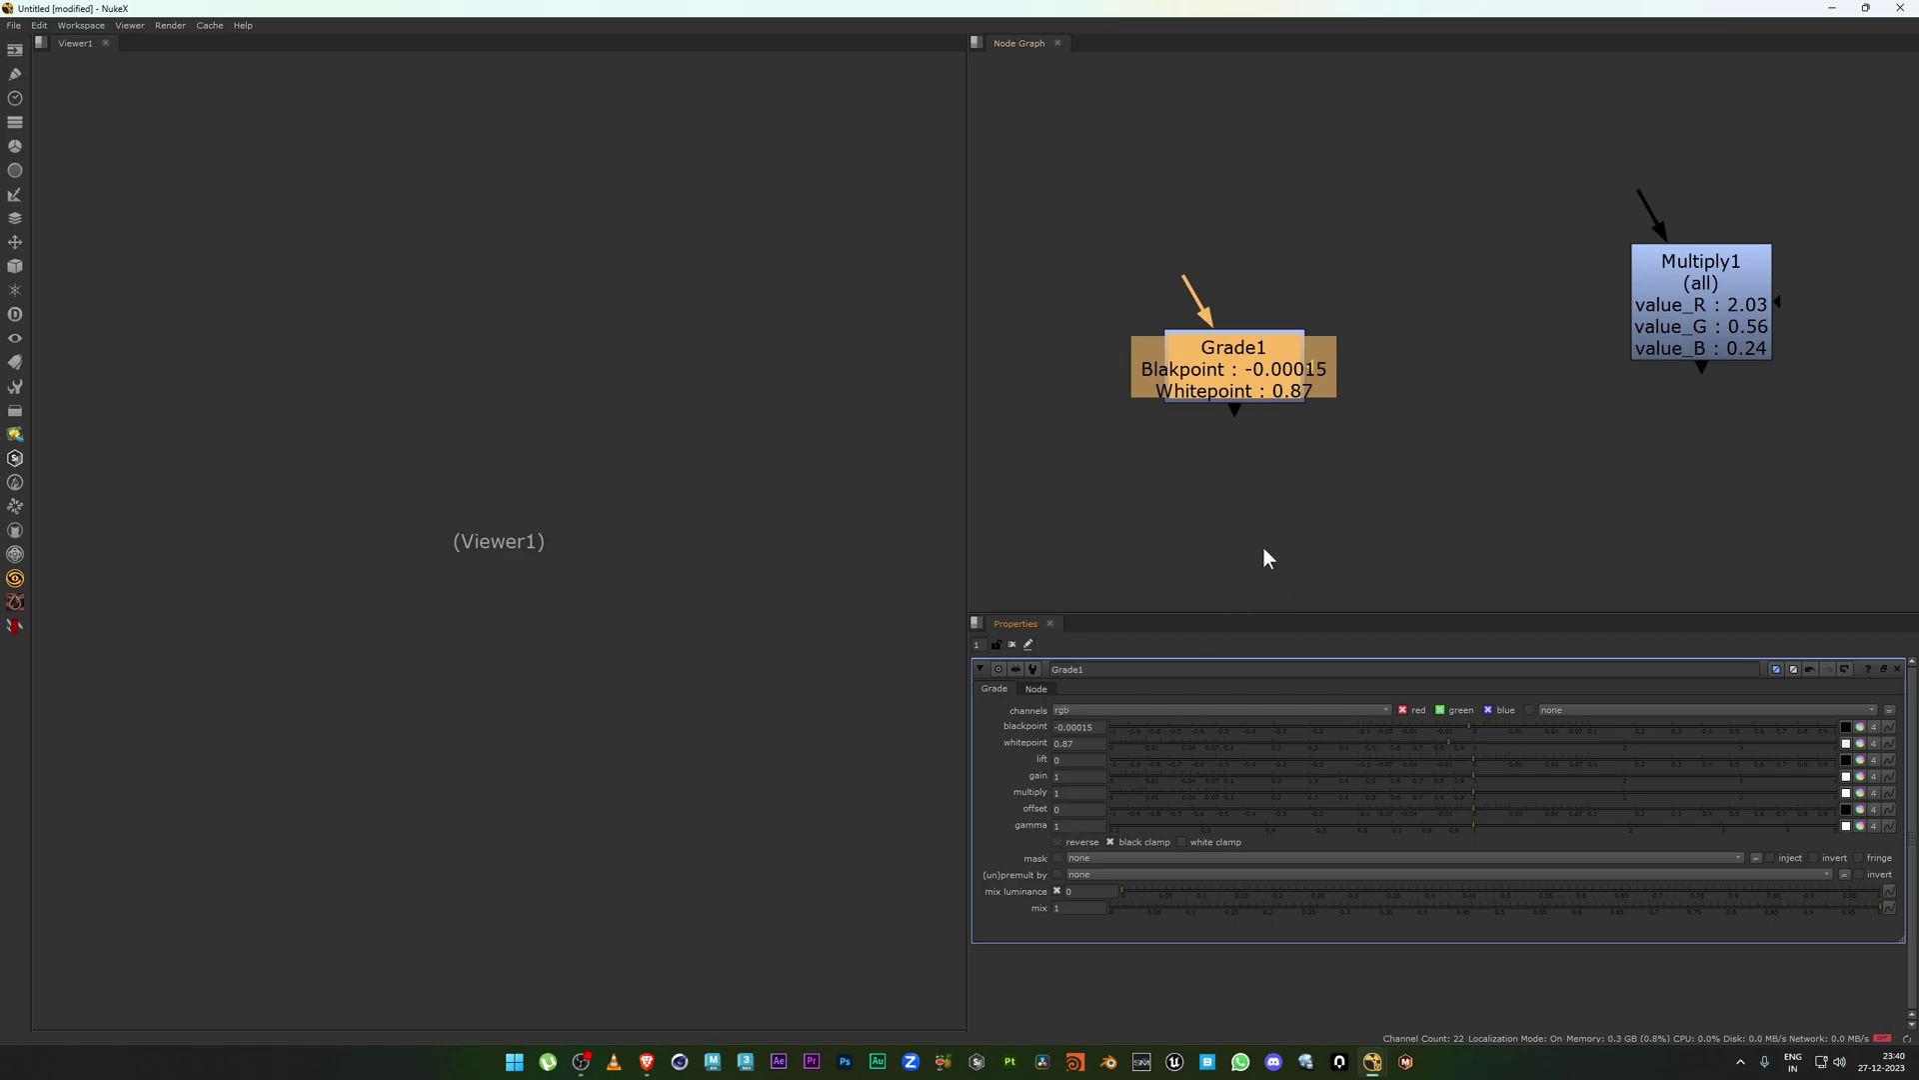
{"action": "left_click", "coordinate": [1037, 689]}
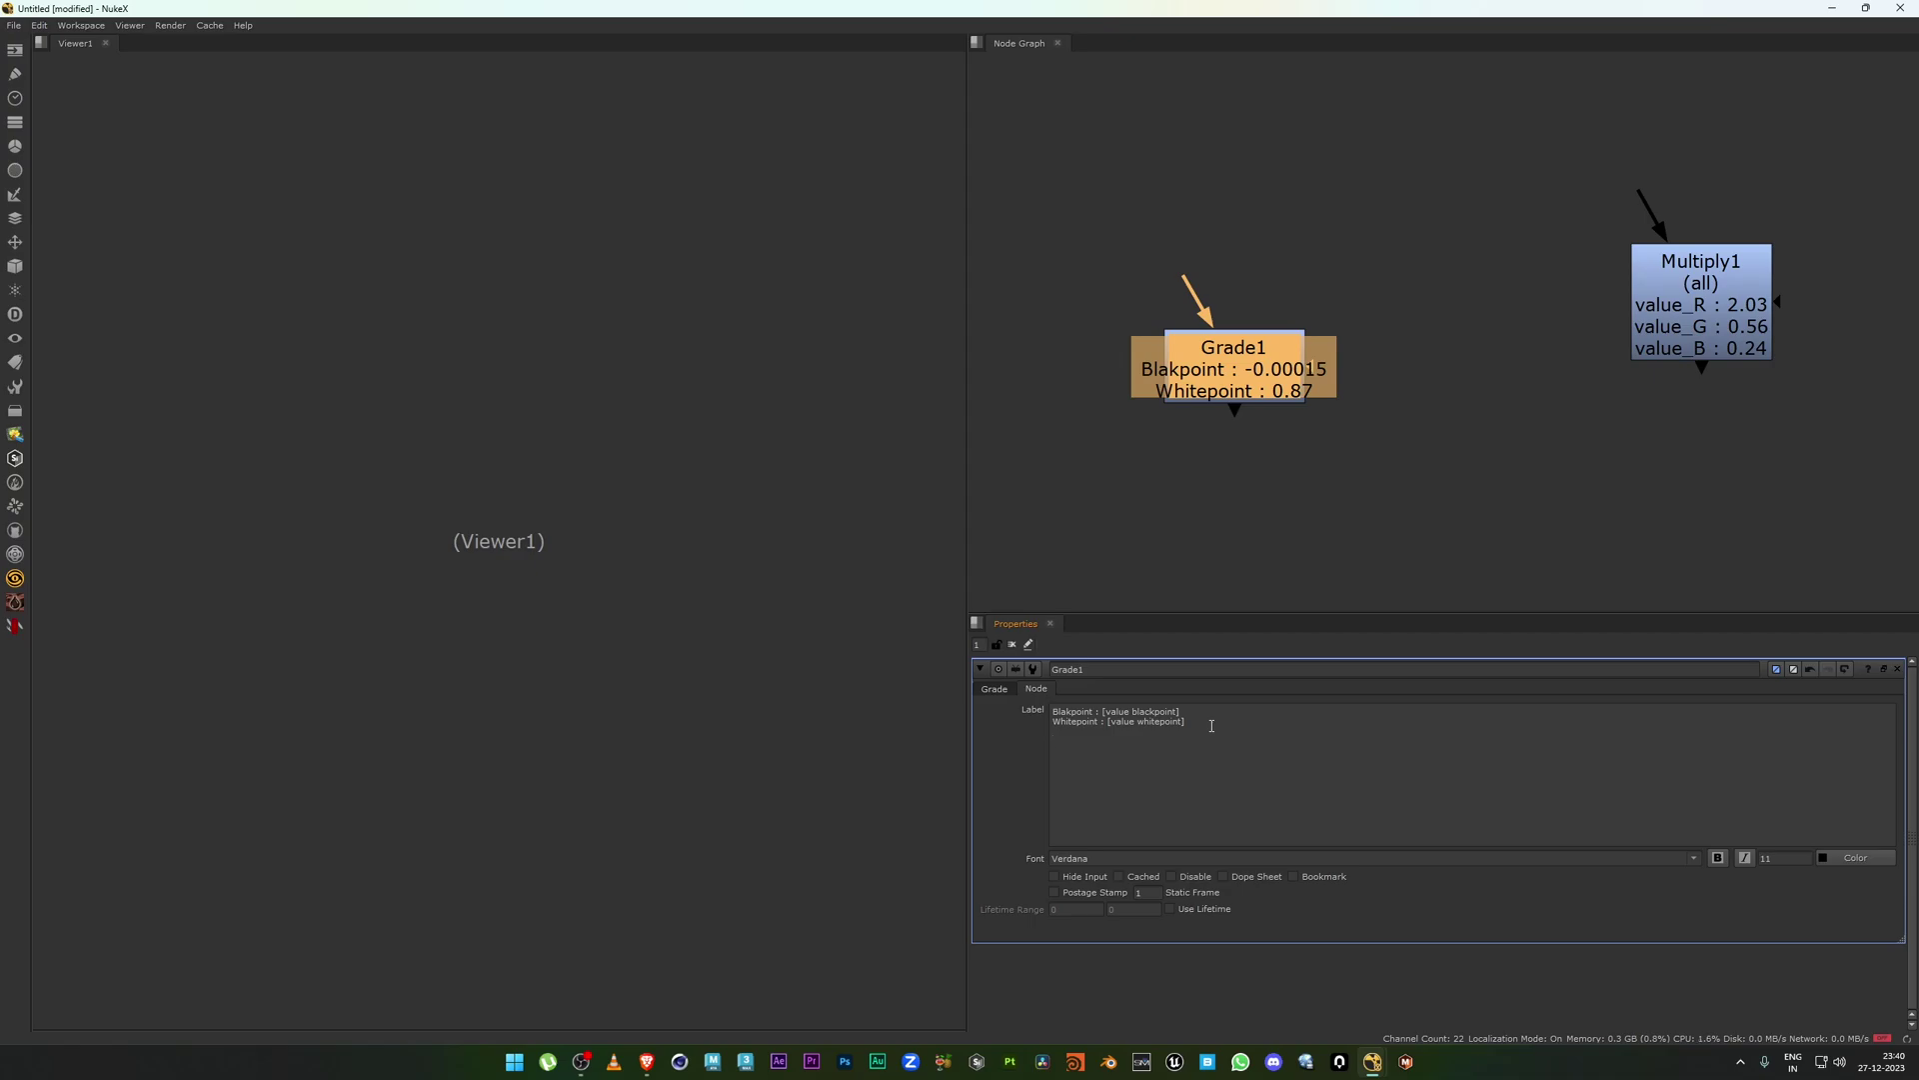
Below a blank line in the Grade node's label, begin a conditional line reading "Reverse : [if[knob reverse]".
{"action": "key", "text": "Return"}
{"action": "key", "text": "Return"}
{"action": "type", "text": "Reve"}
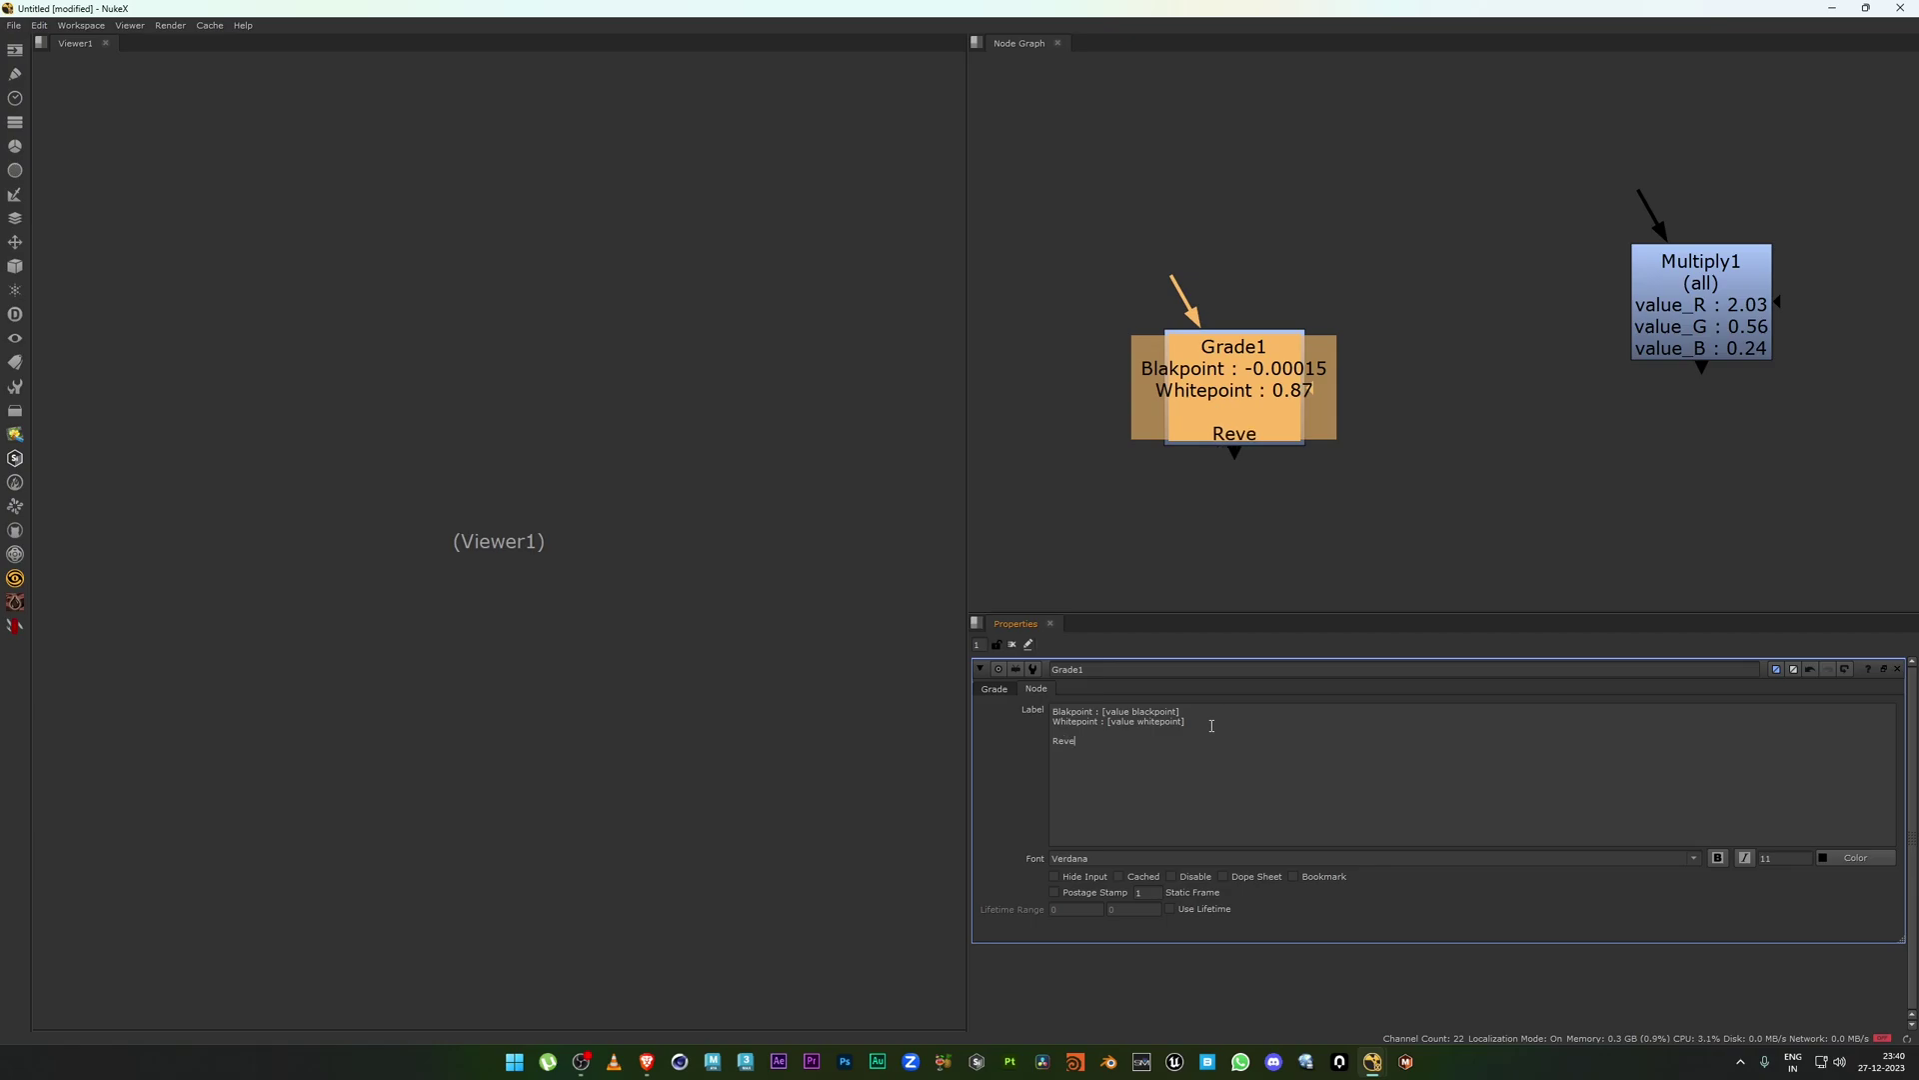
{"action": "type", "text": "rse : ["}
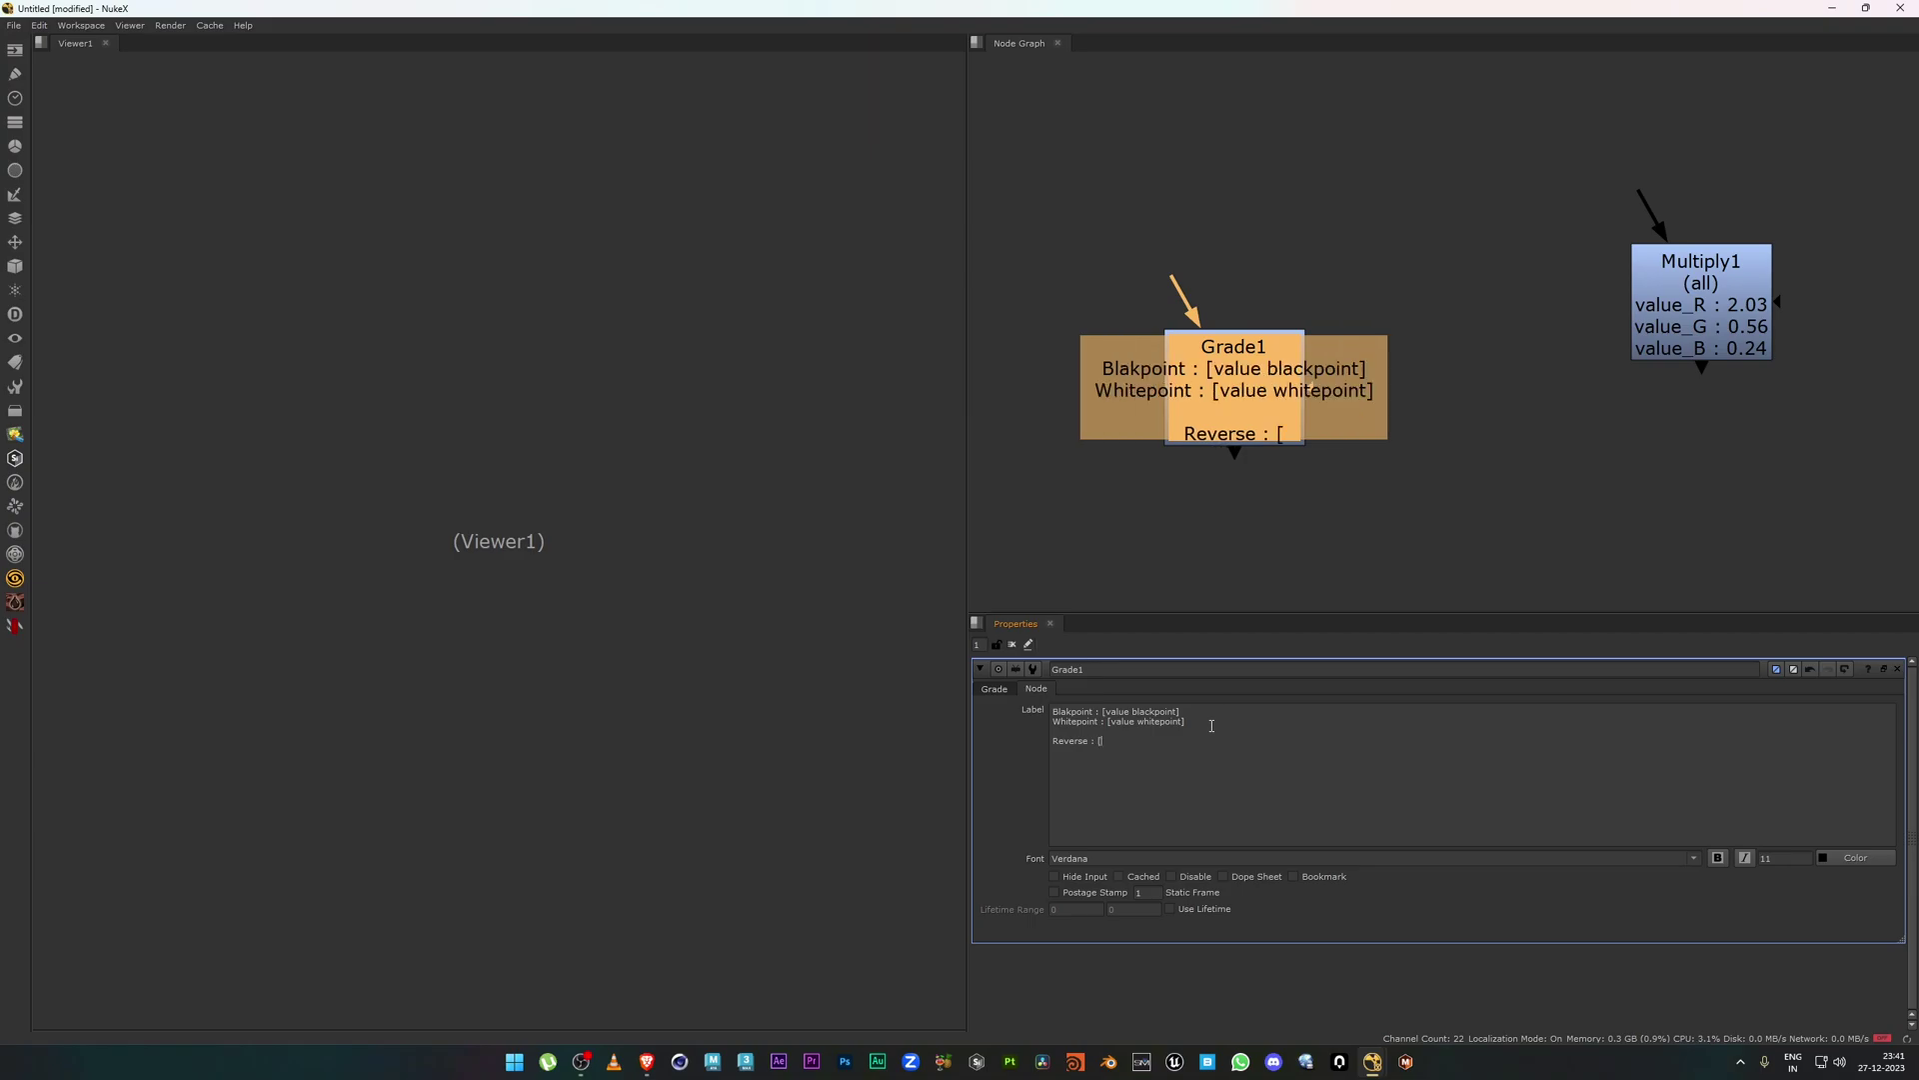
{"action": "type", "text": "if[knob reverse"}
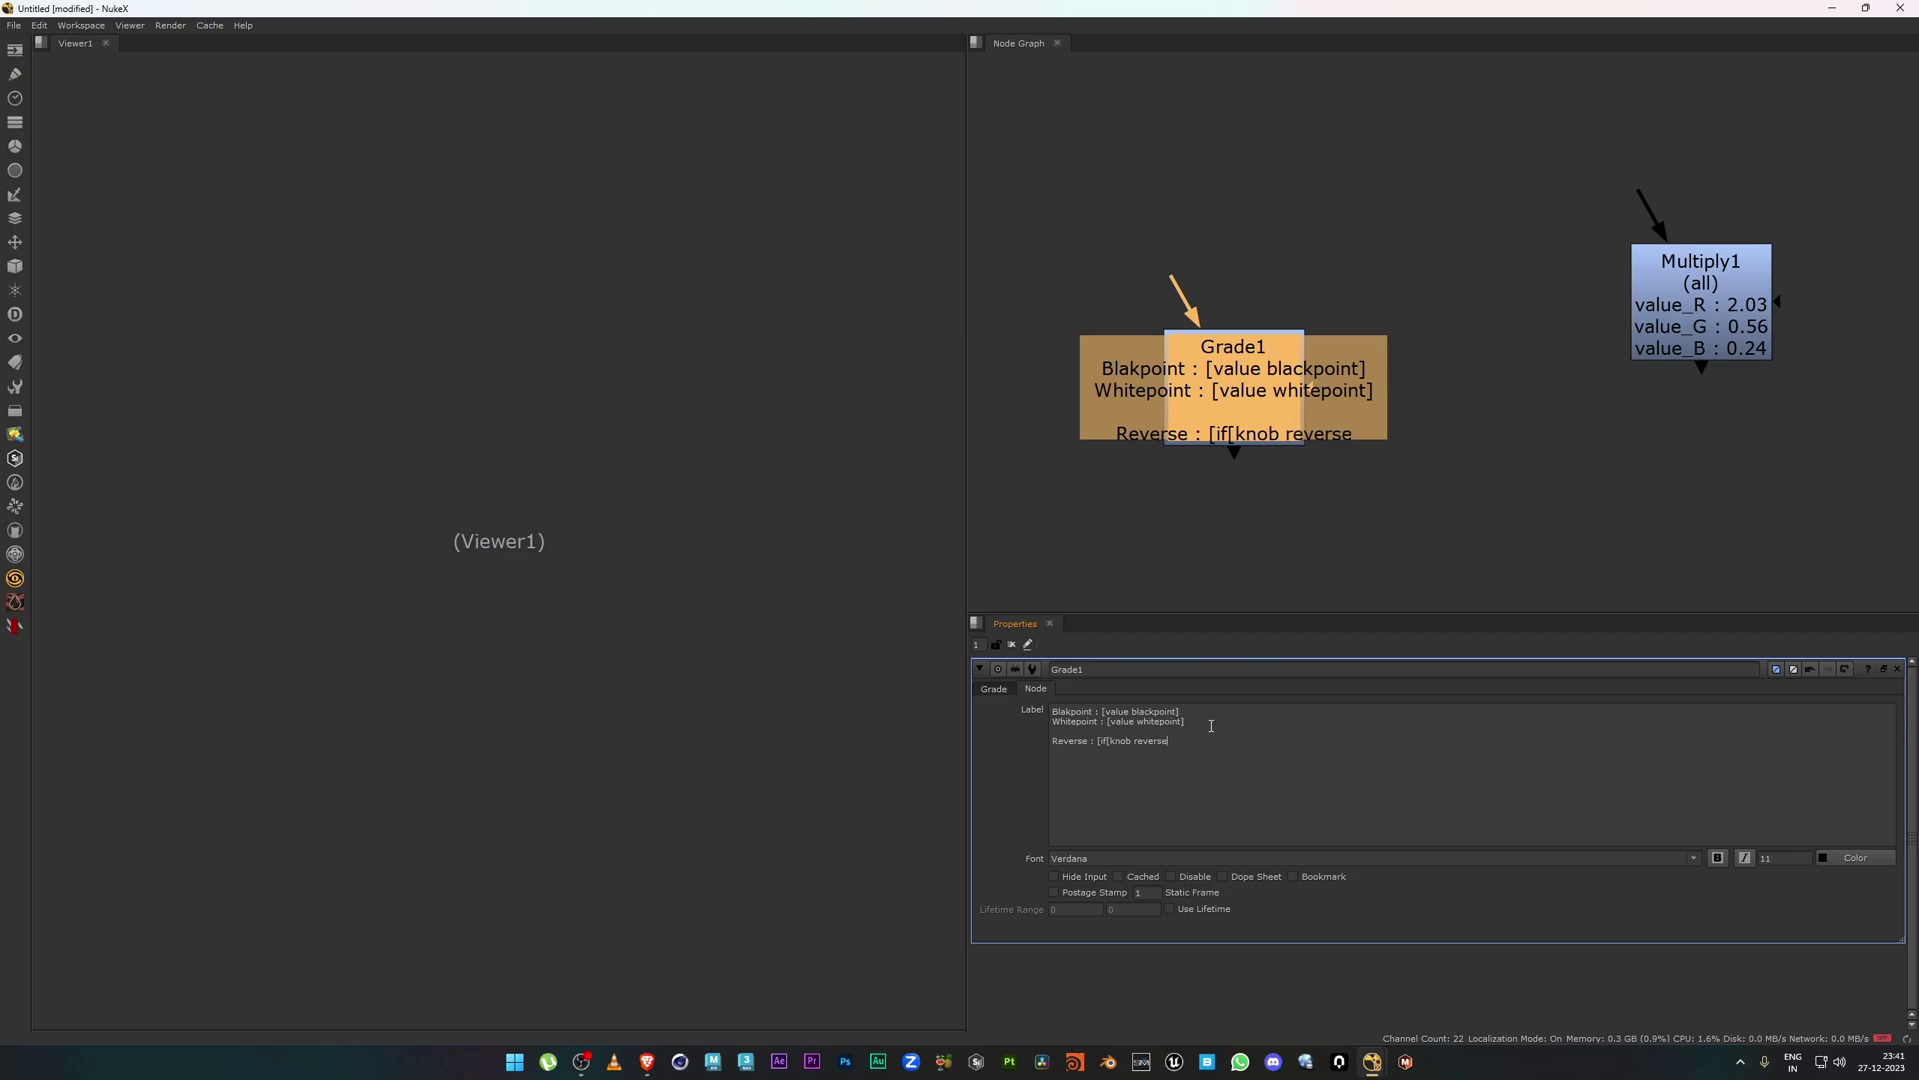
{"action": "type", "text": "]"}
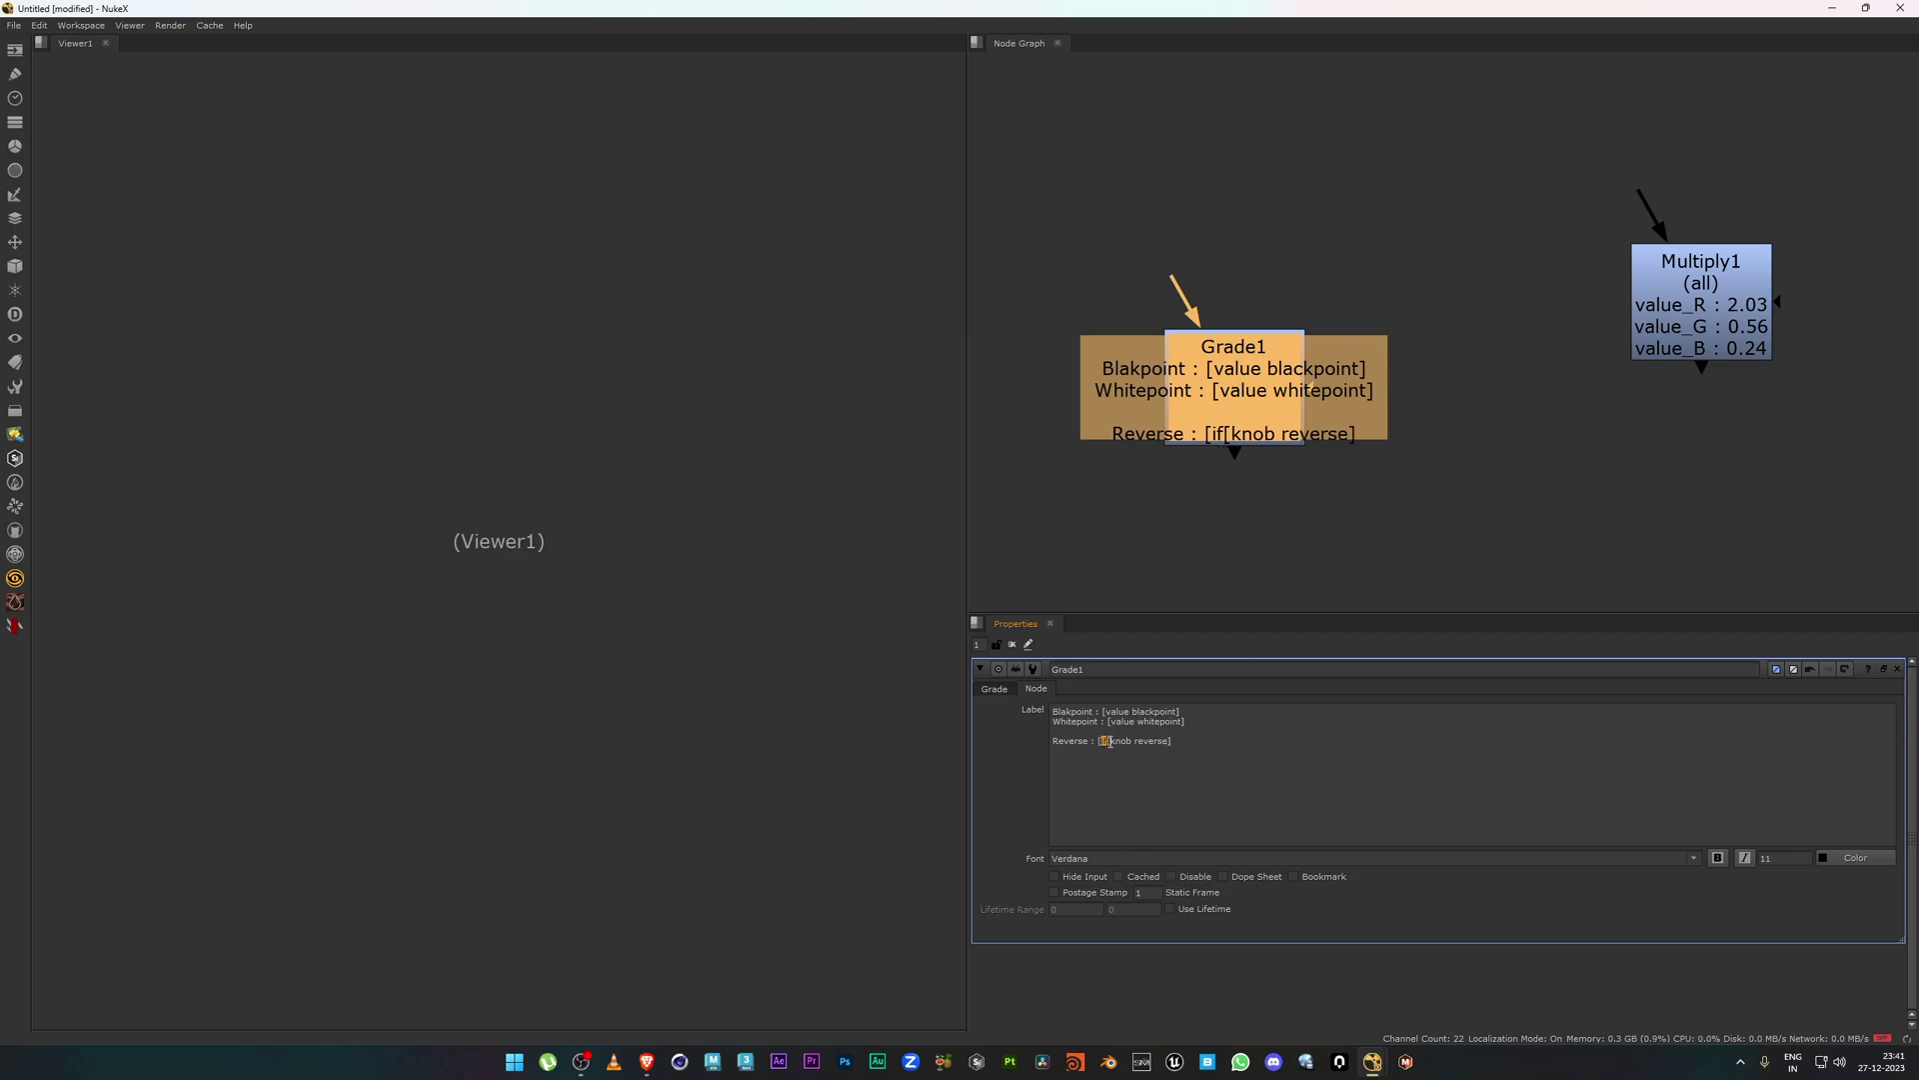
{"action": "left_click_drag", "start_coordinate": [1116, 740], "coordinate": [1159, 741]}
{"action": "left_click", "coordinate": [1195, 744]}
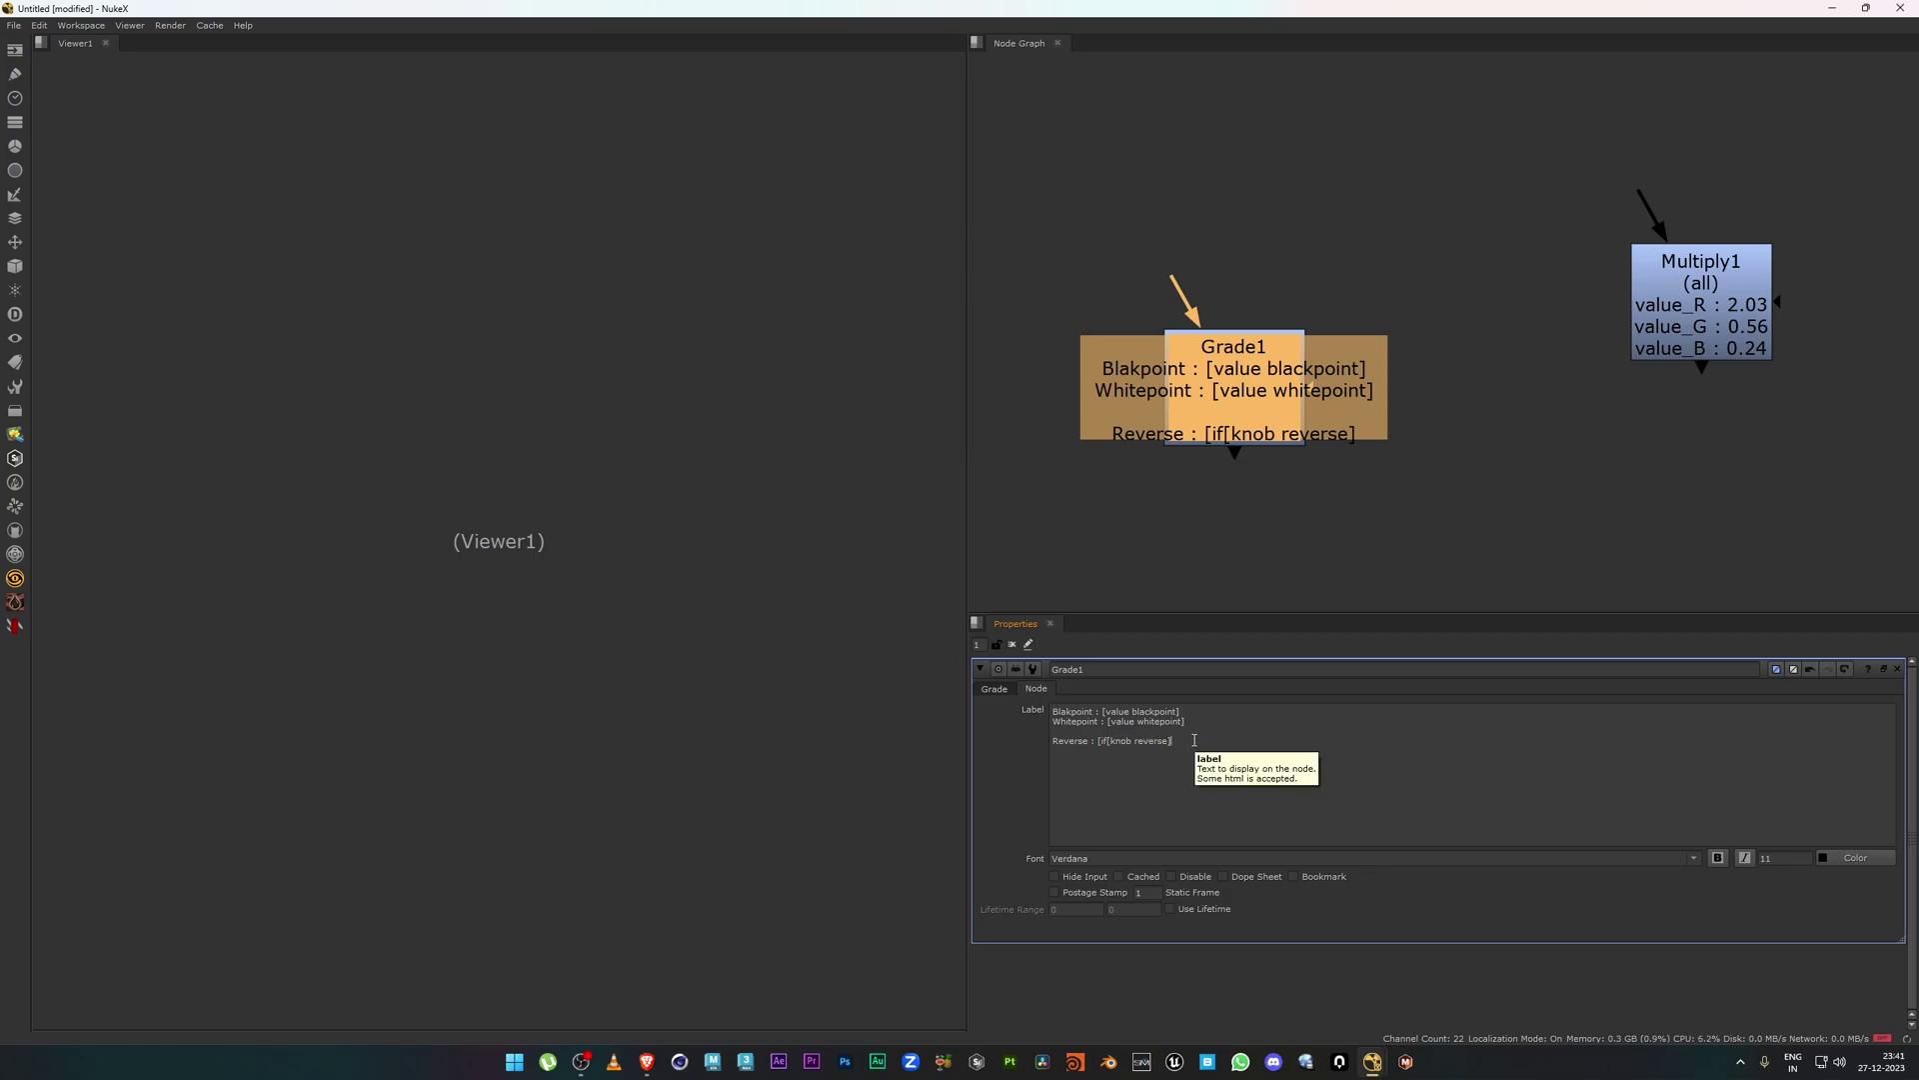
Add the true branch {return "Yes"} to the conditional on the Grade label's Reverse line.
{"action": "type", "text": "{"}
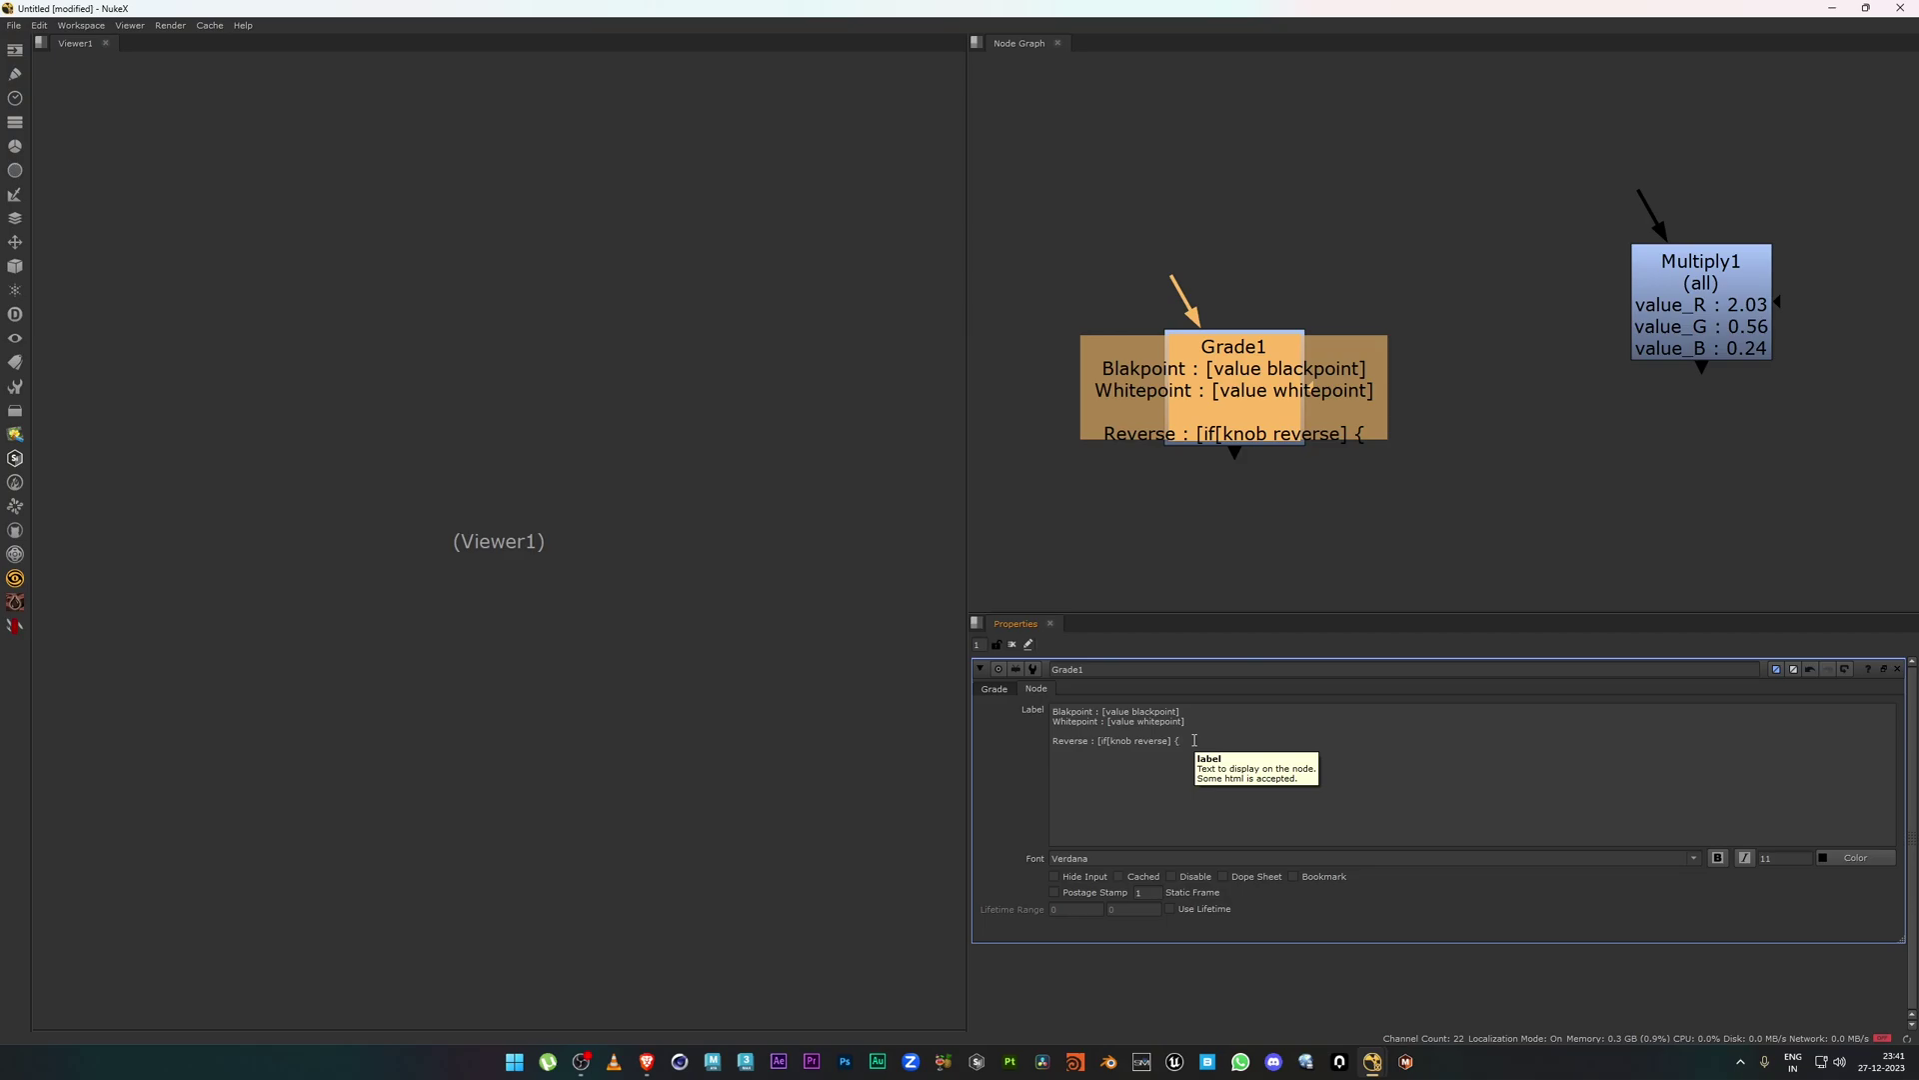
{"action": "type", "text": "return"}
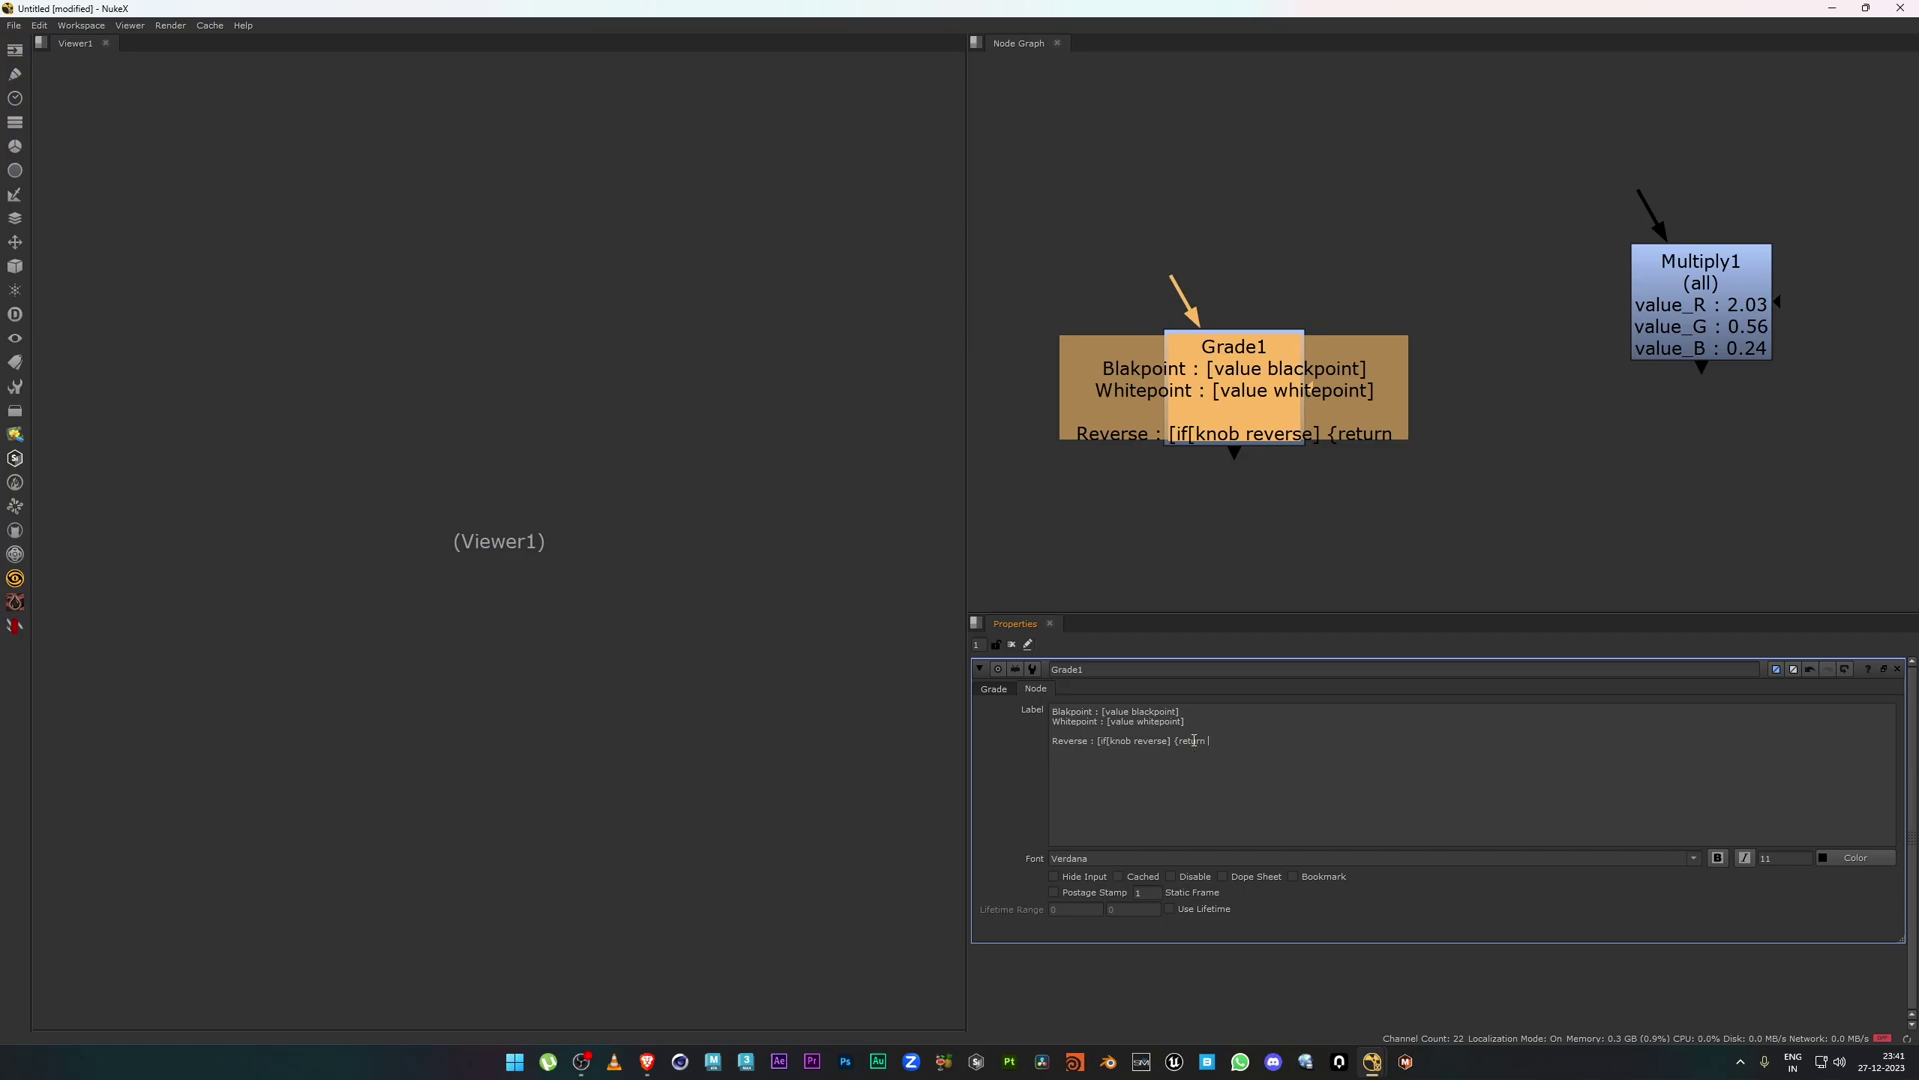
{"action": "type", "text": "\"yes"}
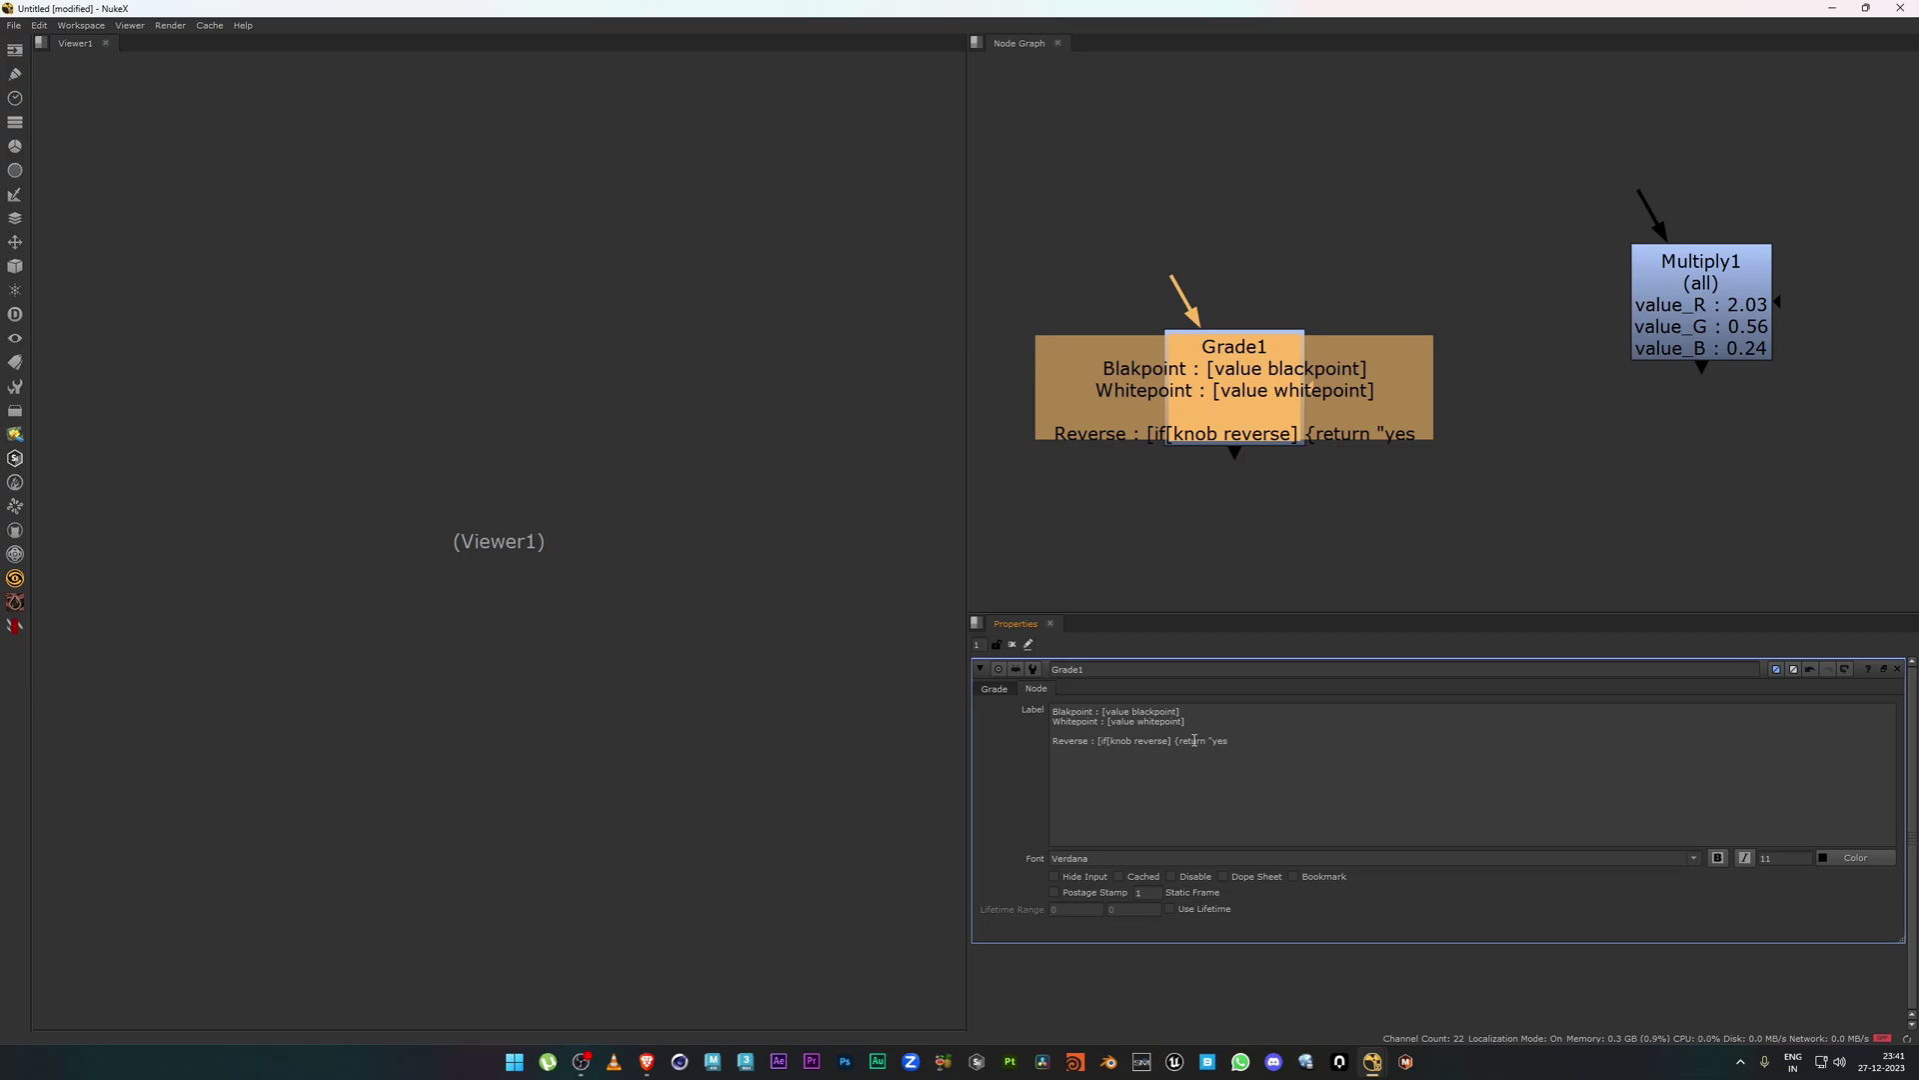
{"action": "key", "text": "BackSpace"}
{"action": "key", "text": "BackSpace"}
{"action": "key", "text": "BackSpace"}
{"action": "type", "text": "Yes\""}
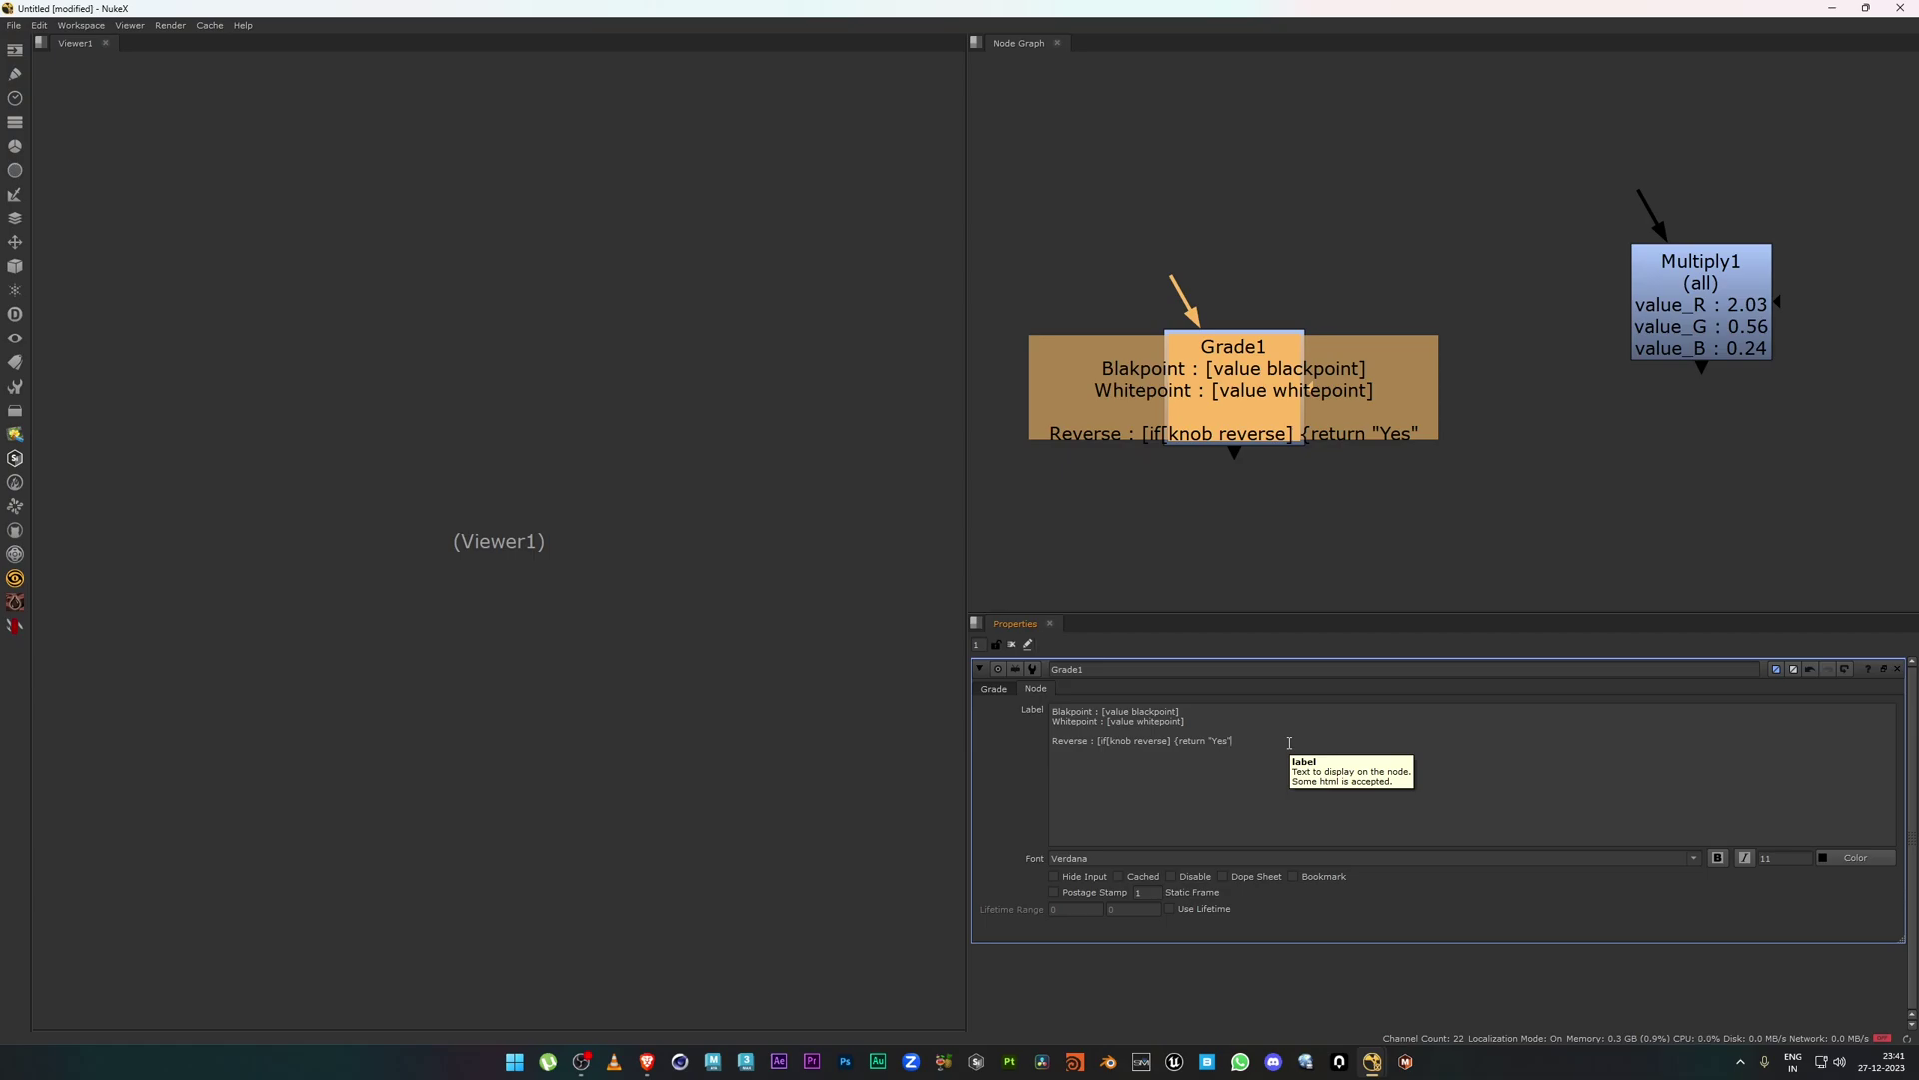
{"action": "type", "text": "]"}
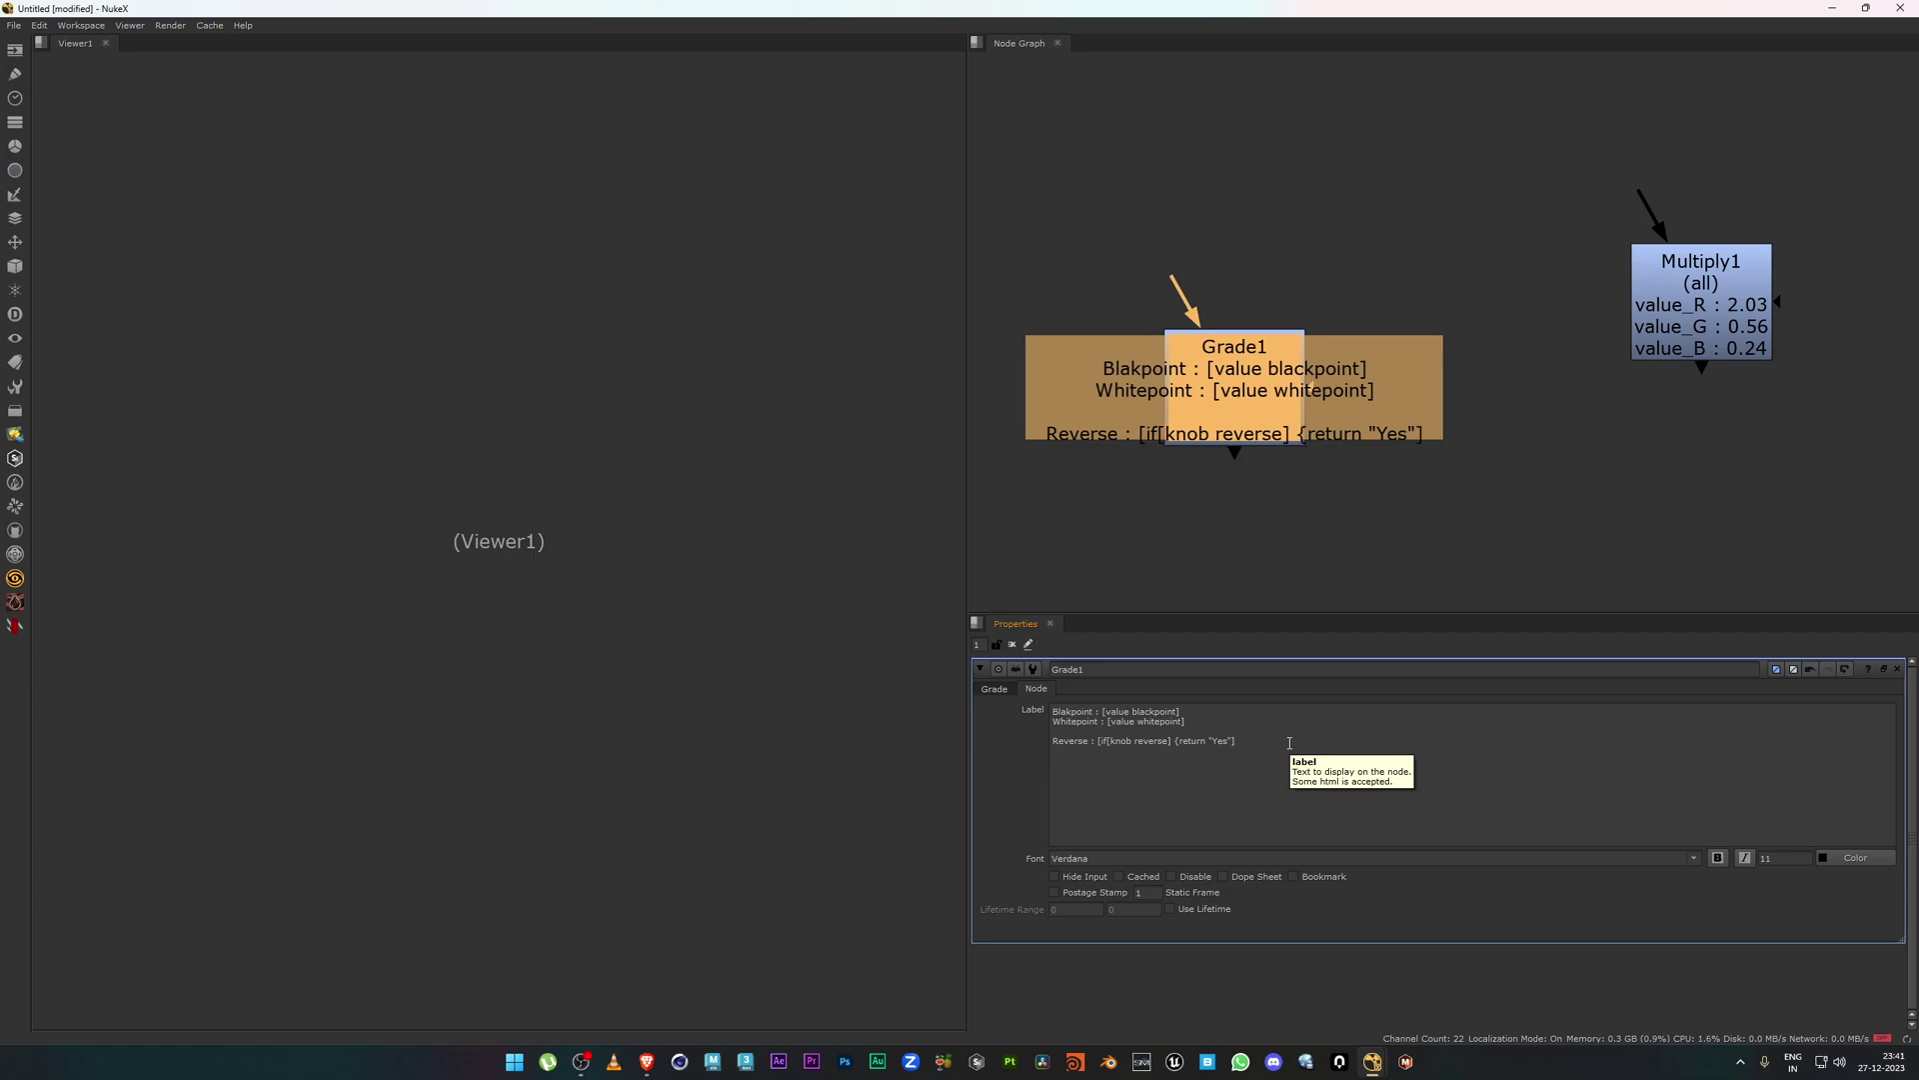
{"action": "key", "text": "BackSpace"}
{"action": "type", "text": "}"}
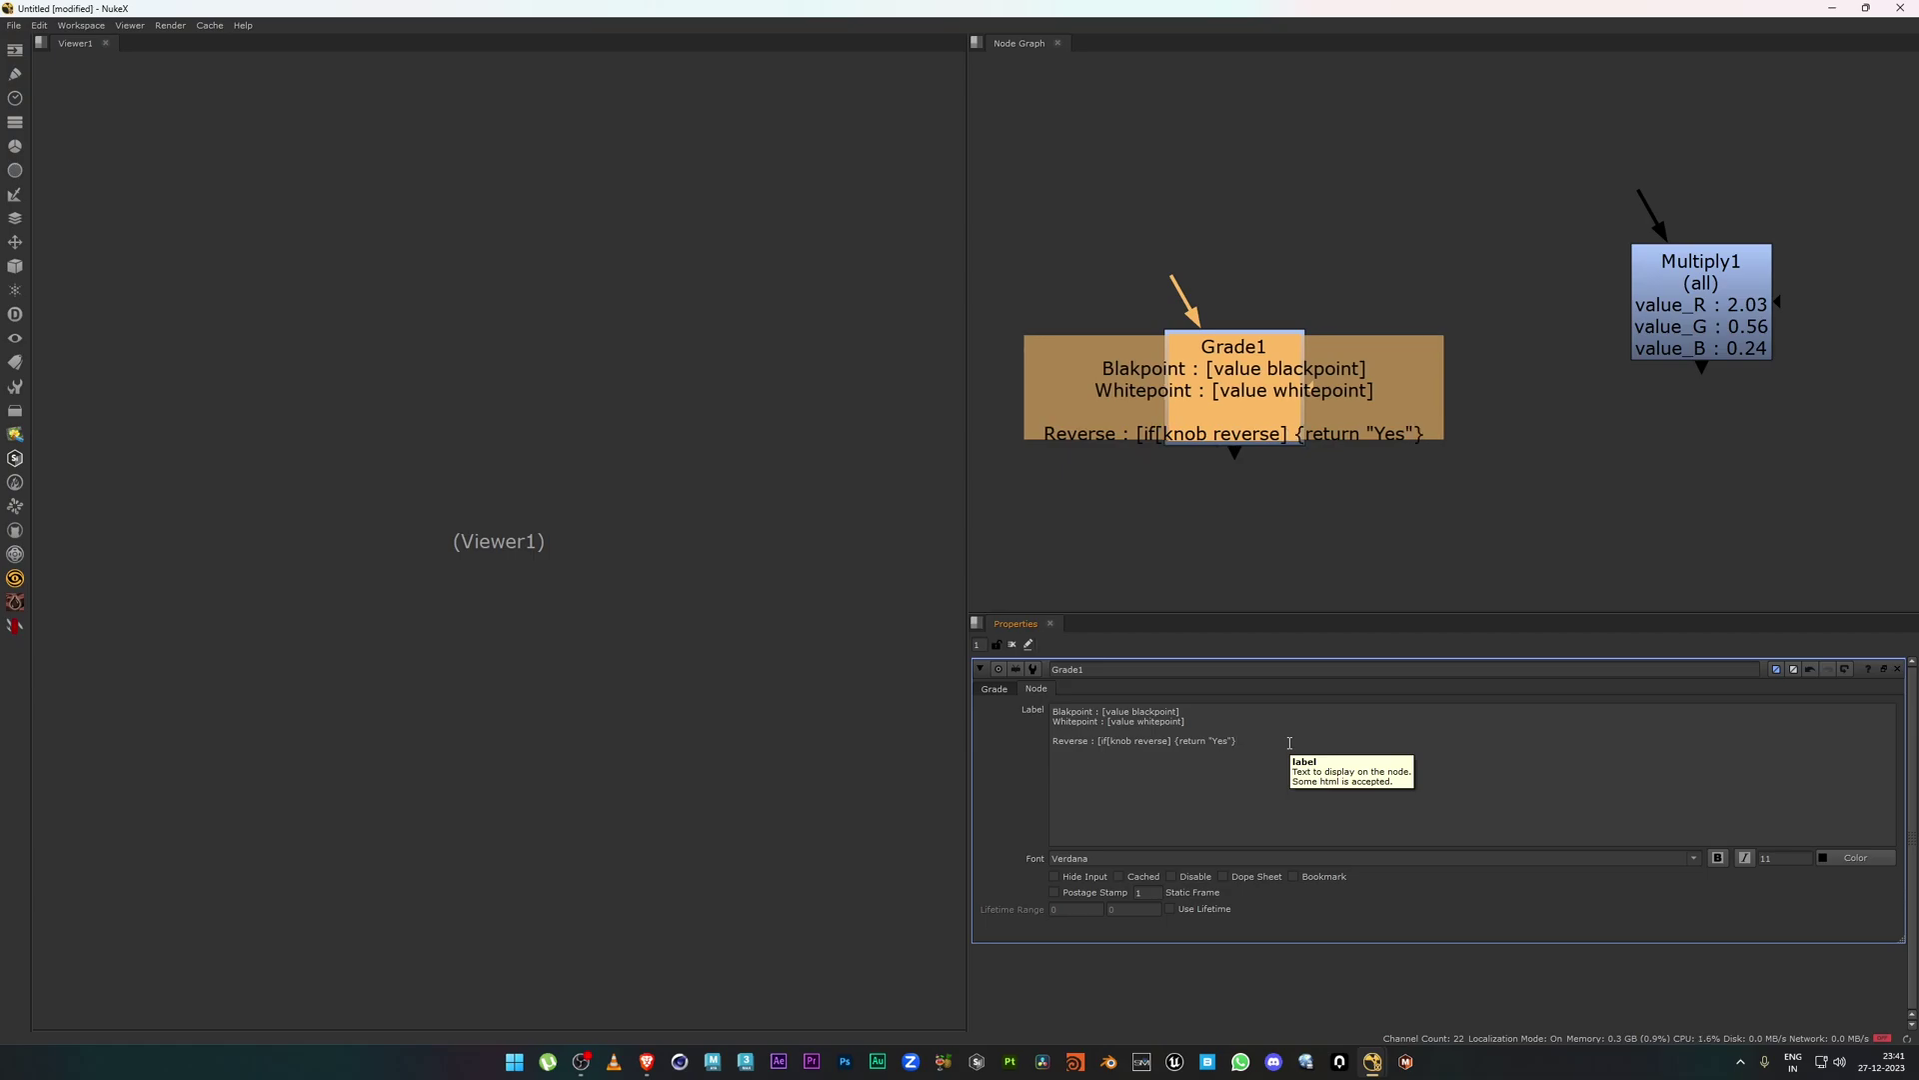
Complete the Reverse expression with else {return "No"} and a closing square bracket, and put a space after "if".
{"action": "type", "text": " else"}
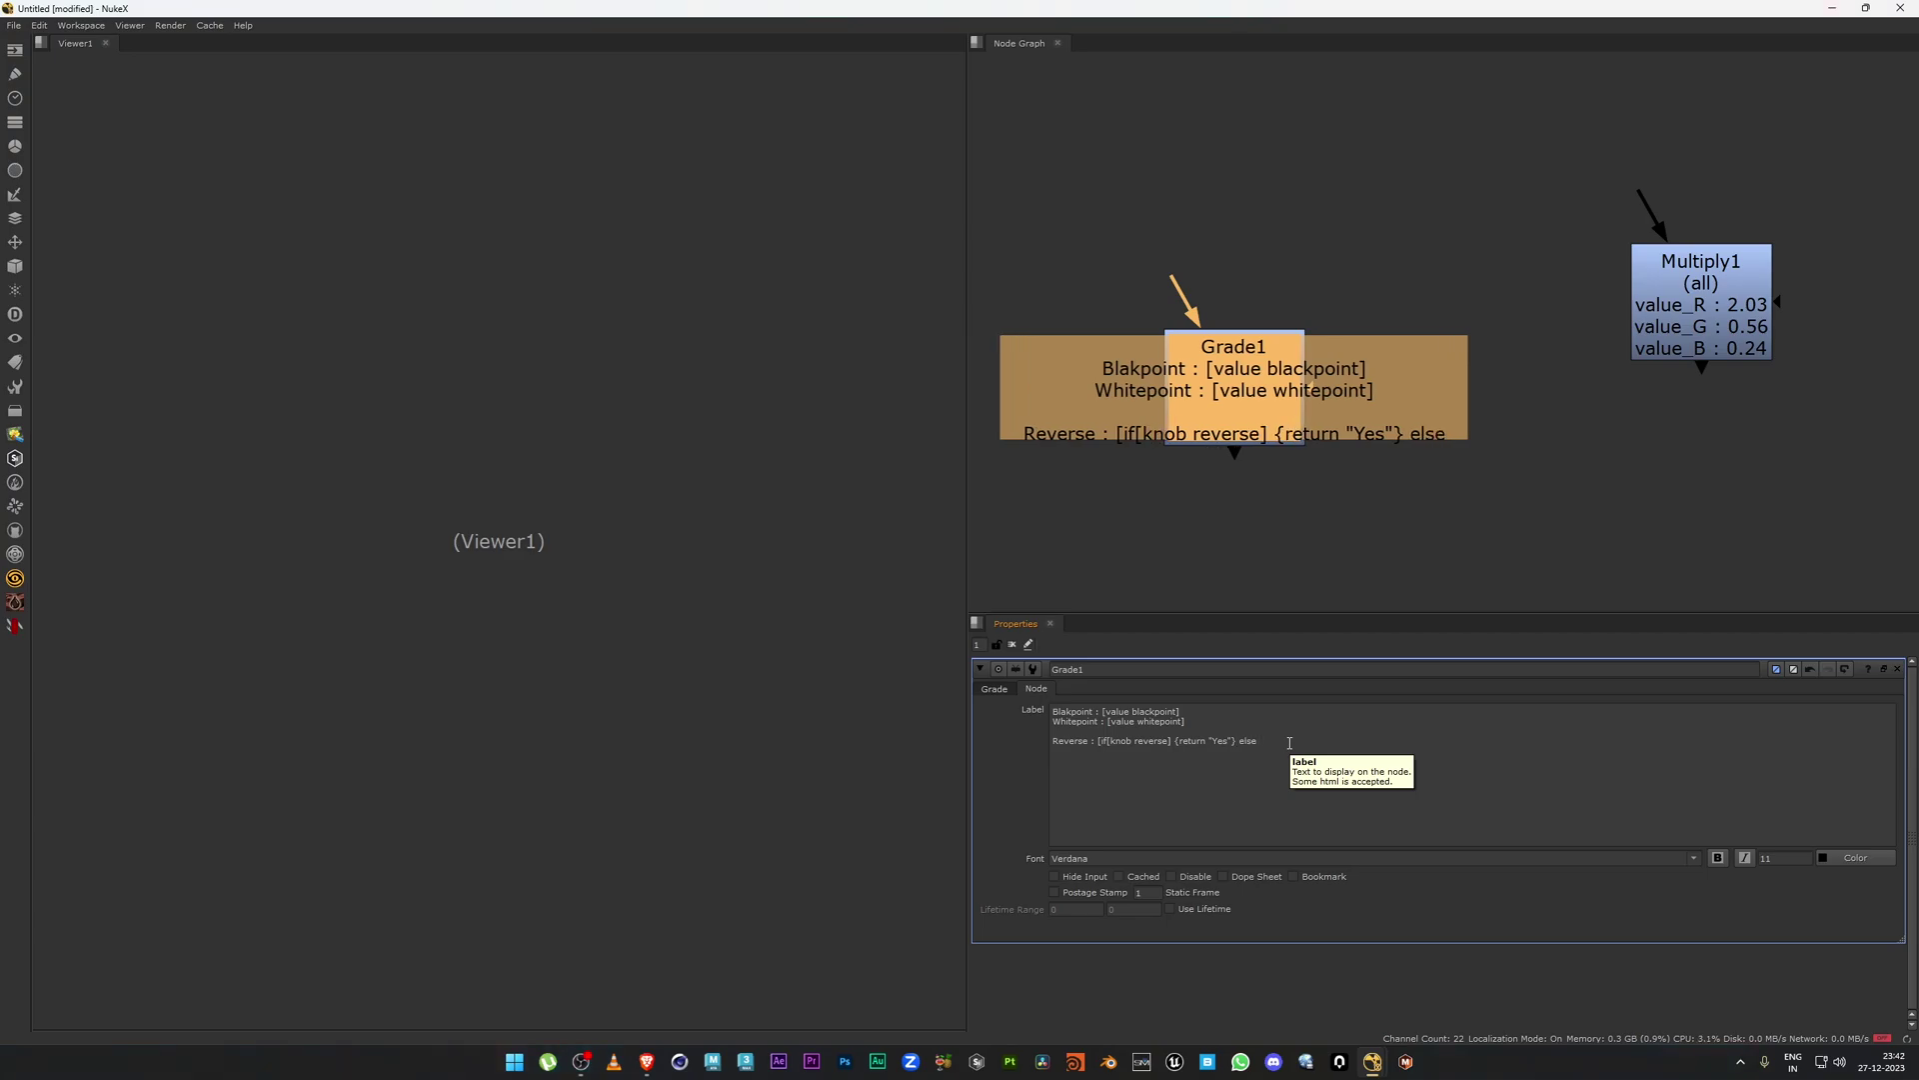
{"action": "type", "text": " {"}
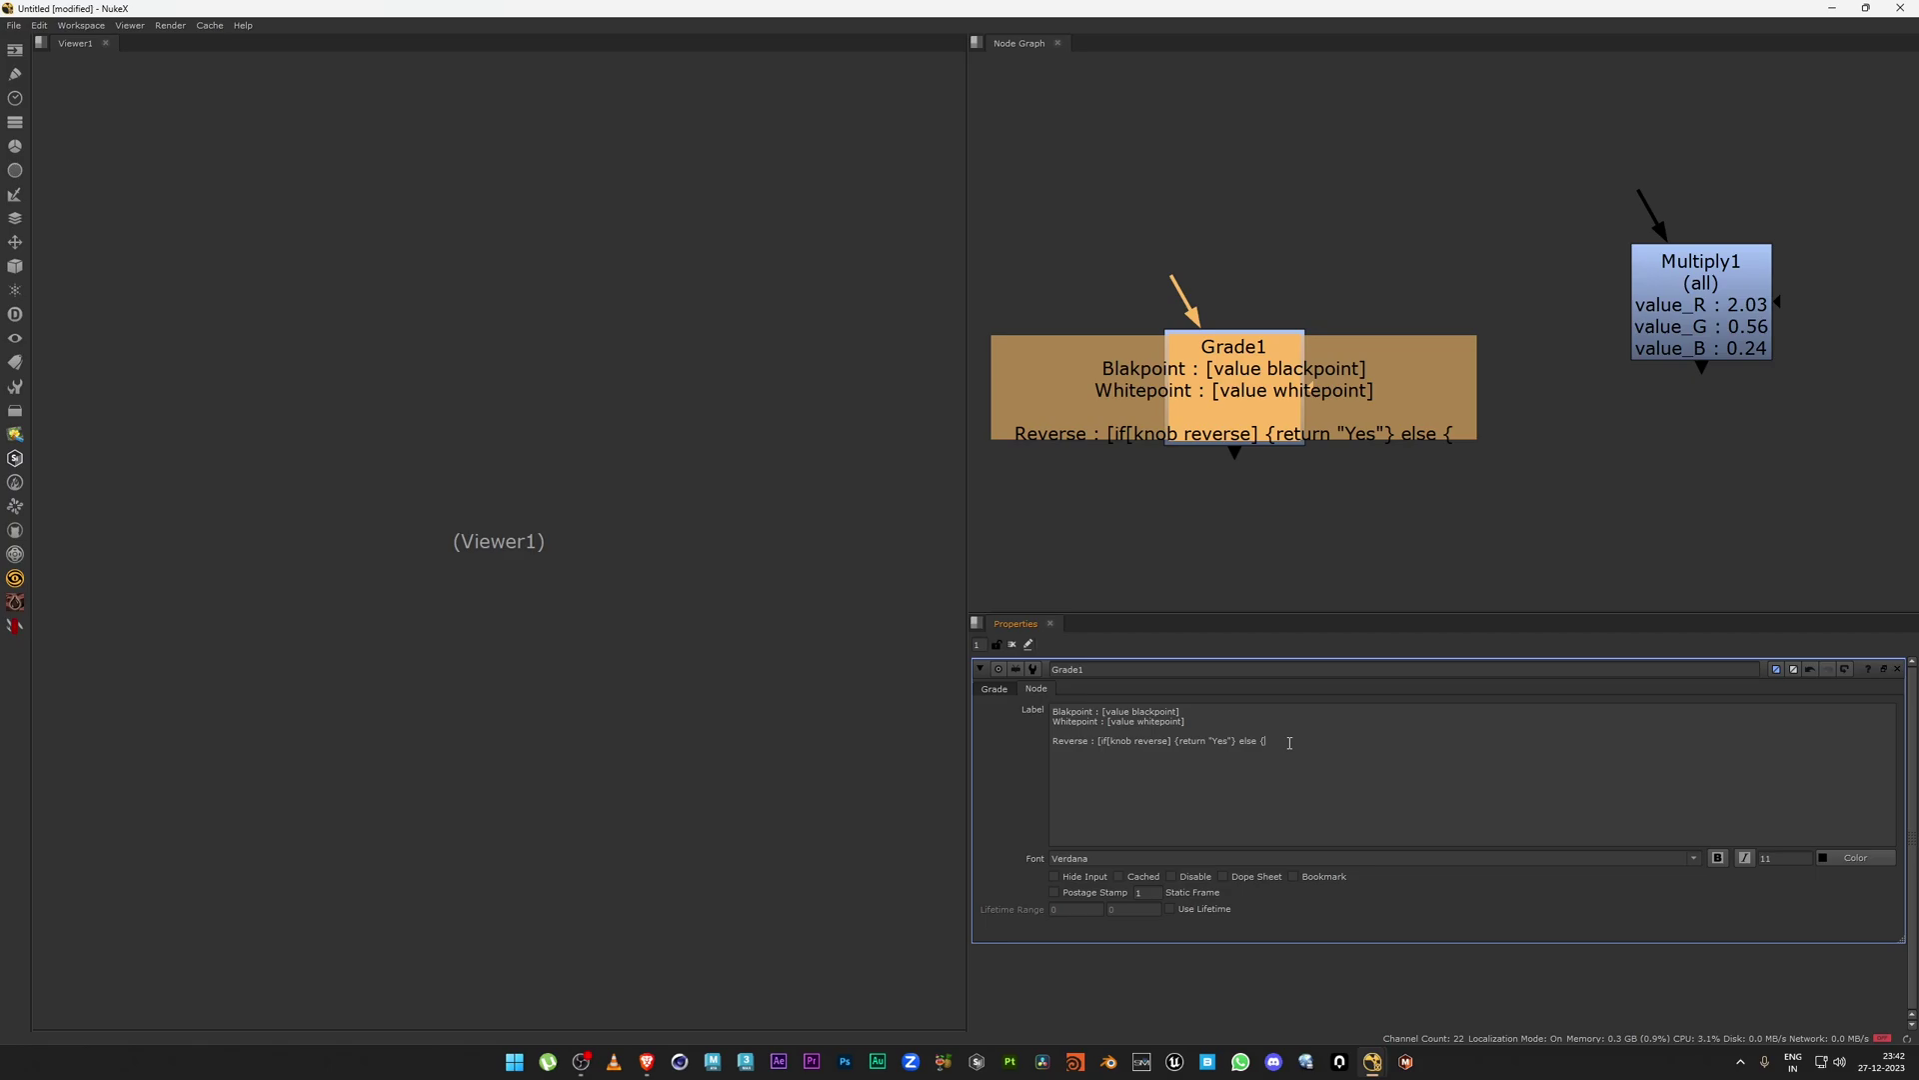
{"action": "type", "text": "re"}
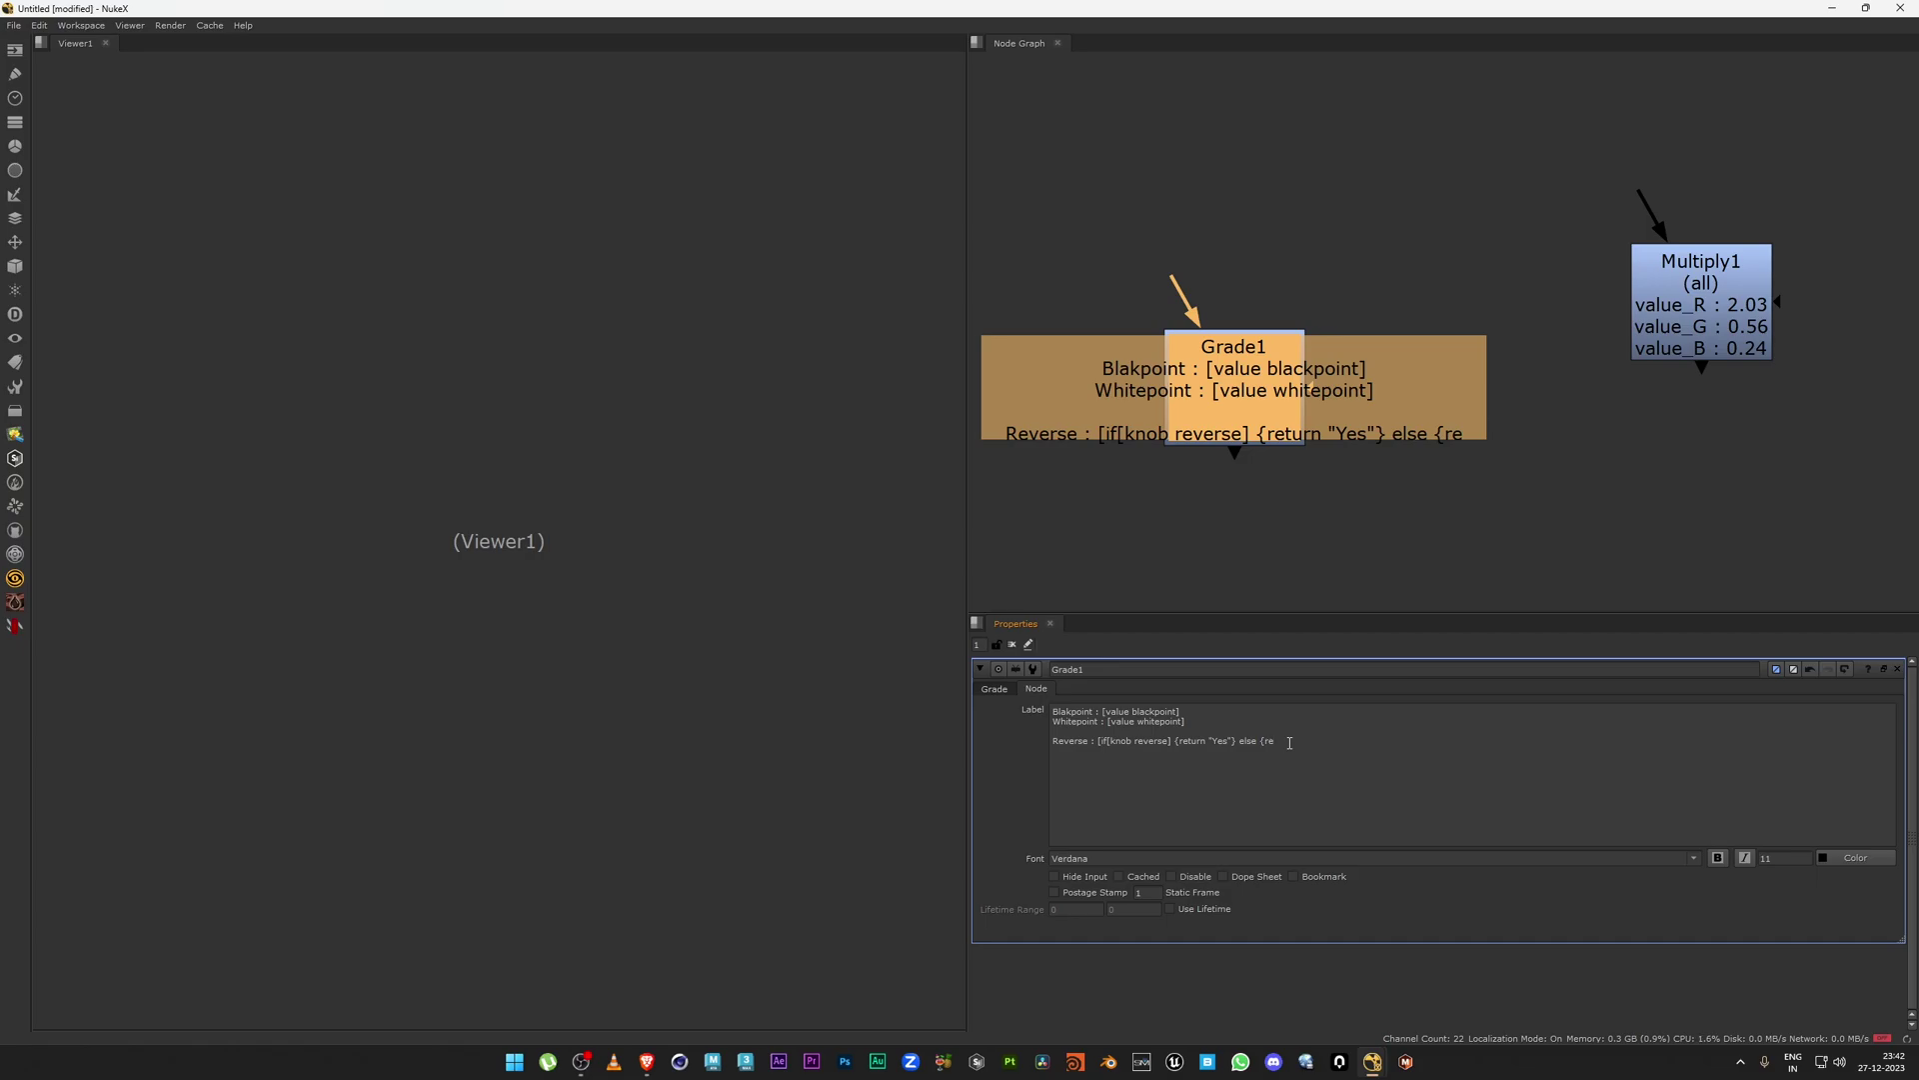
{"action": "type", "text": "turn \"No\""}
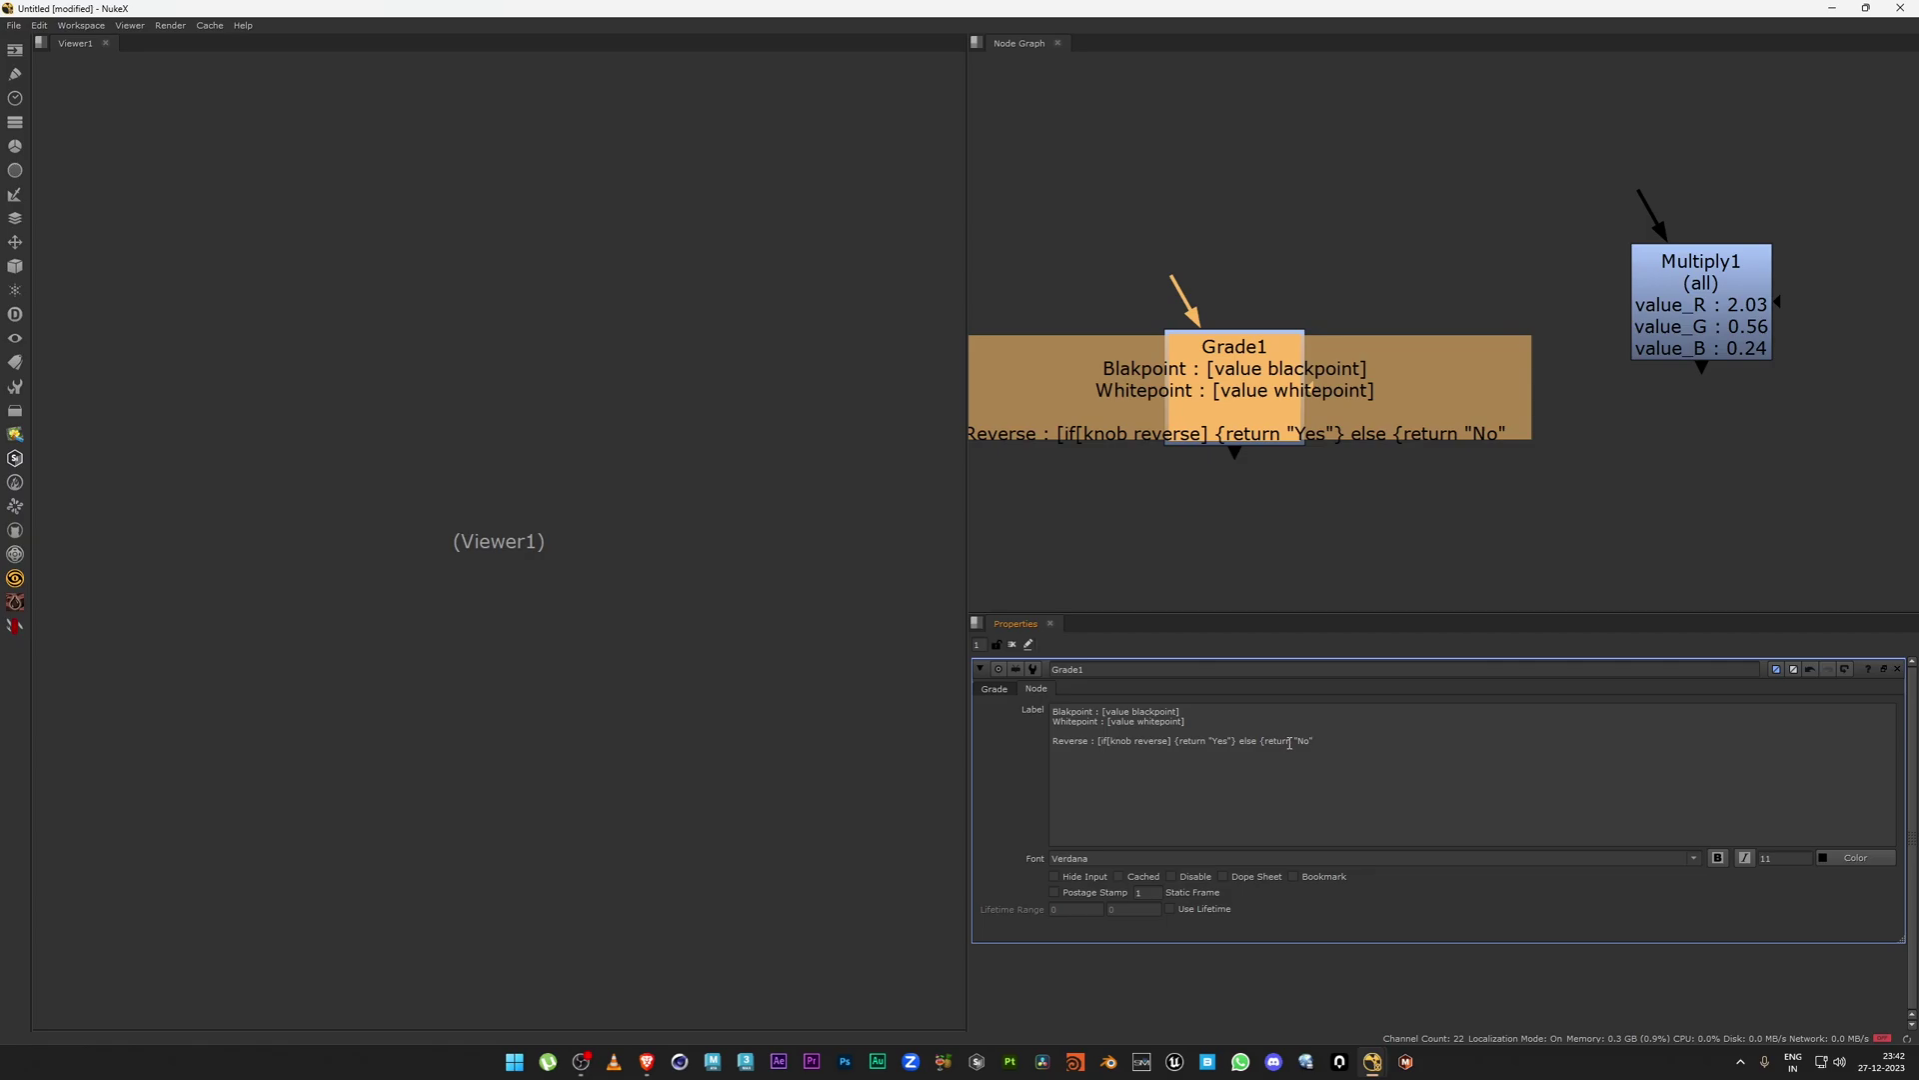
{"action": "type", "text": "}"}
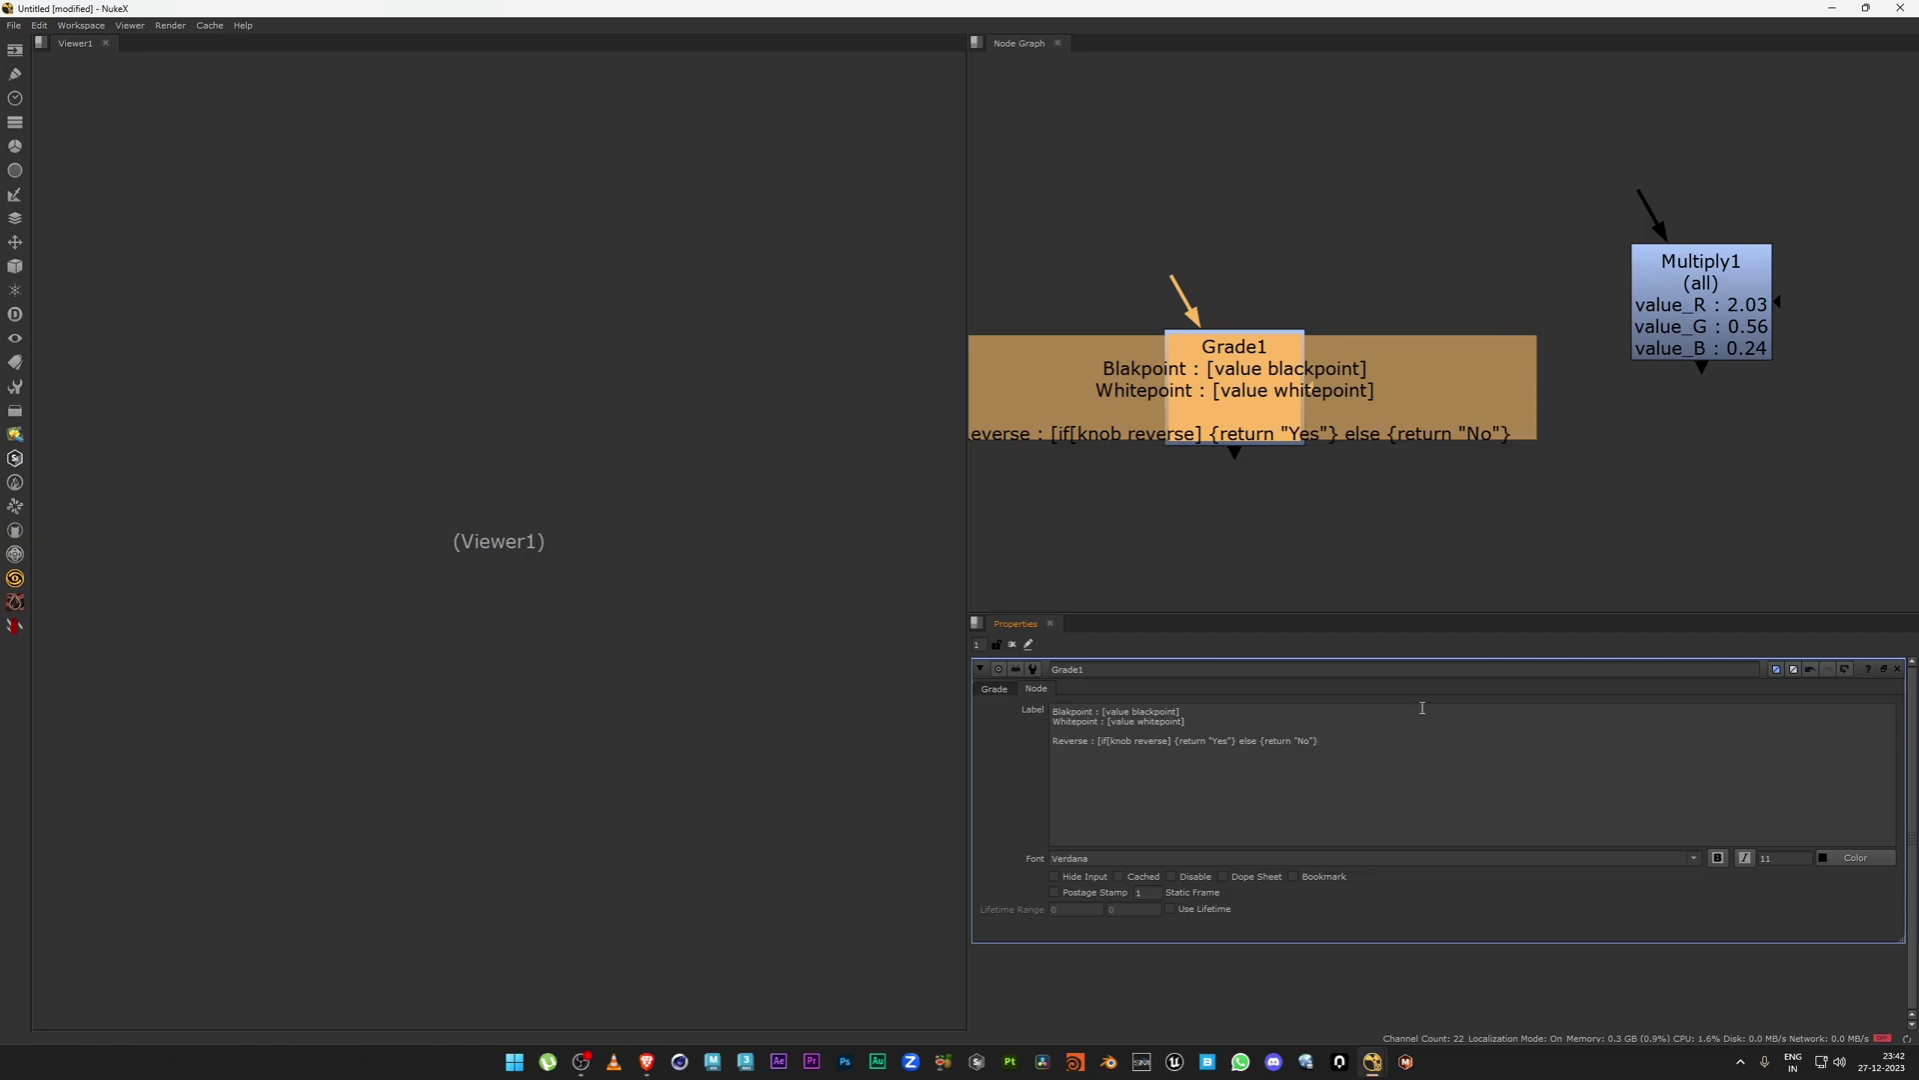
{"action": "left_click", "coordinate": [1101, 740]}
{"action": "type", "text": "}"}
{"action": "key", "text": "BackSpace"}
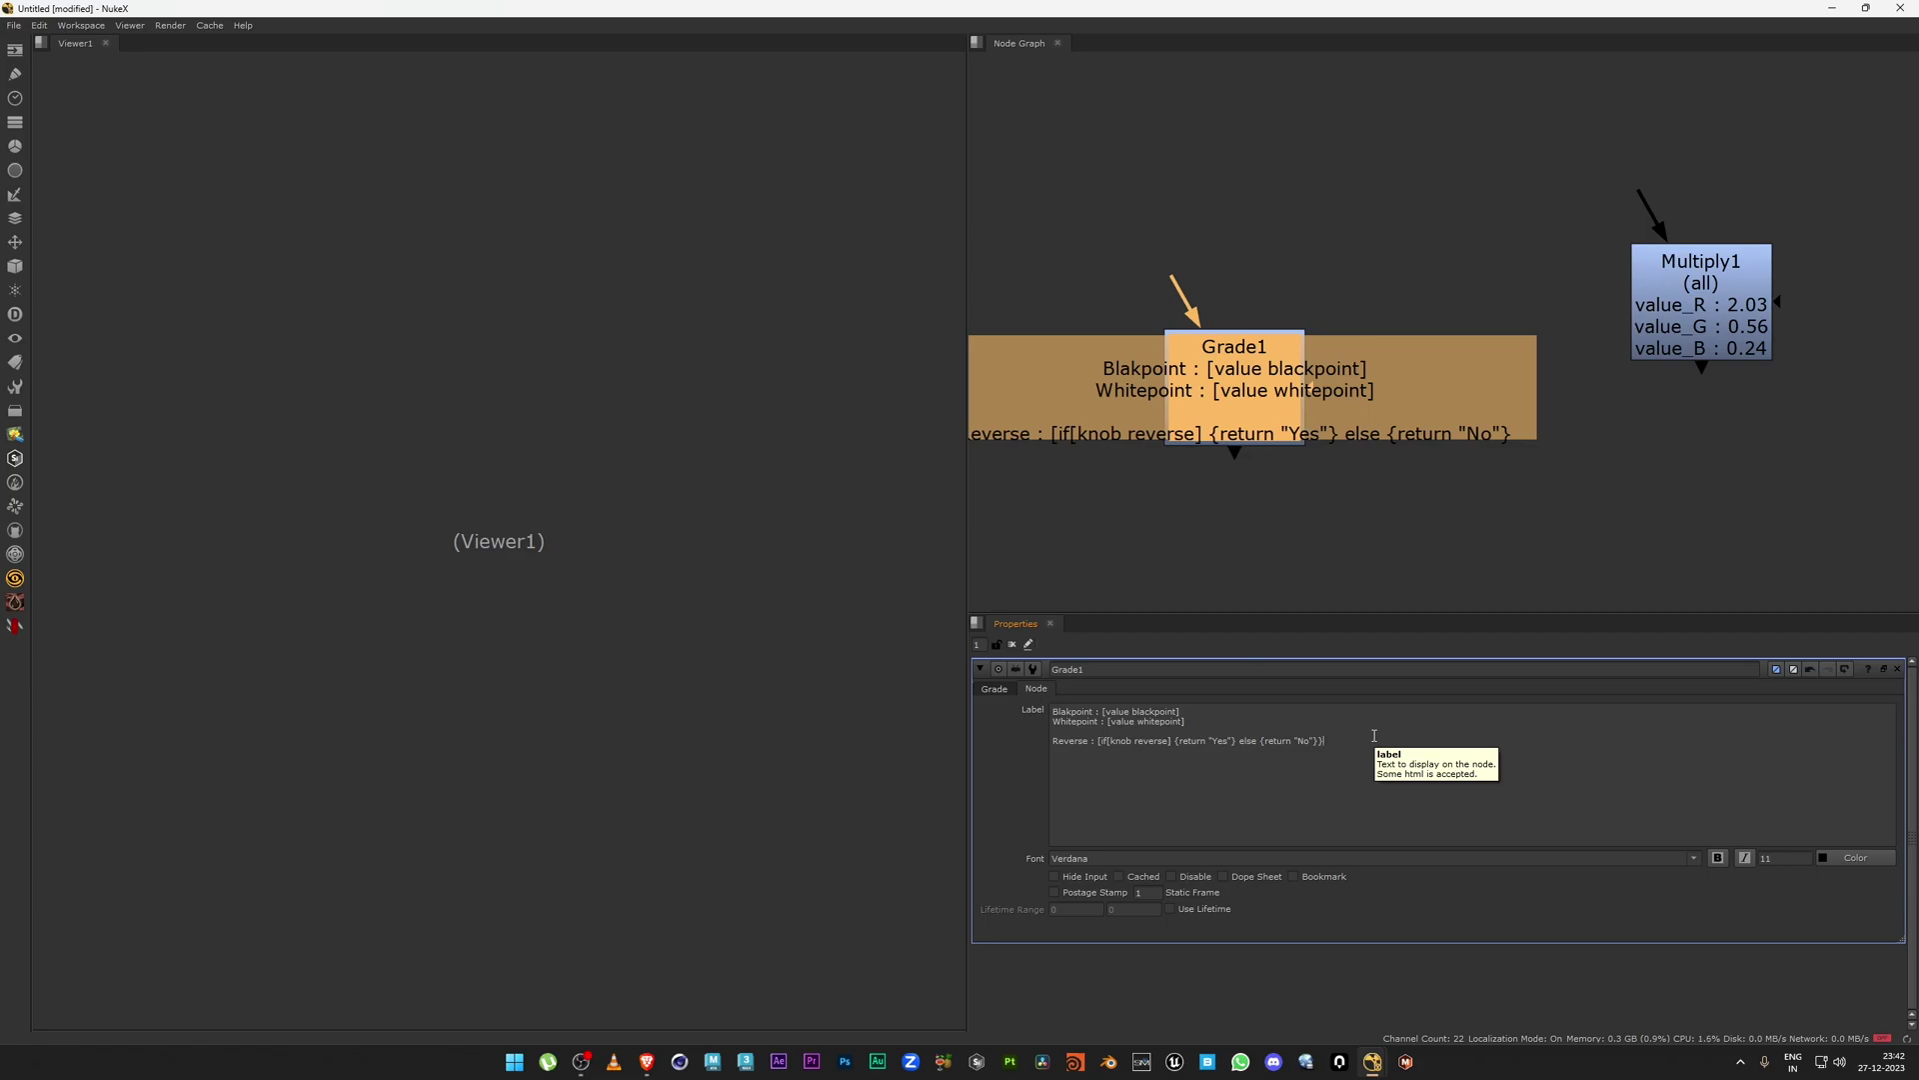
{"action": "type", "text": "]"}
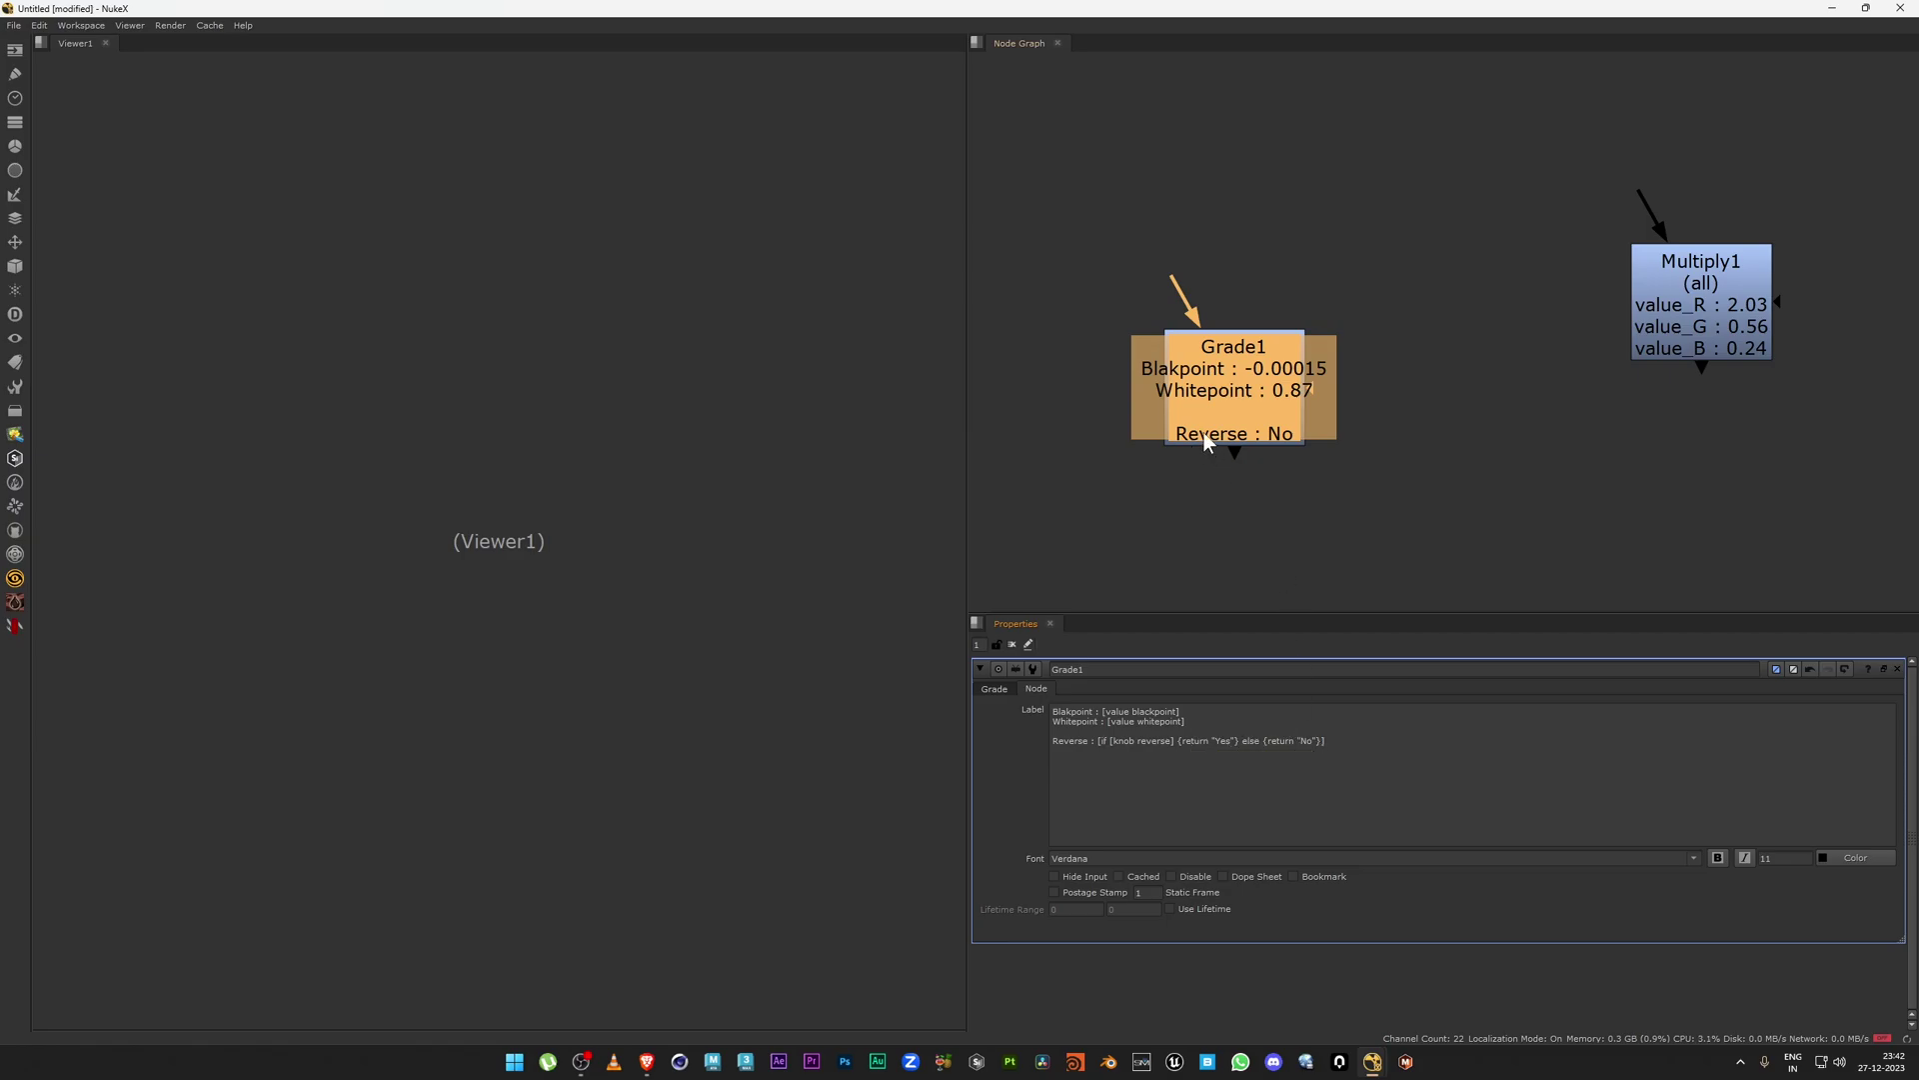
Toggle the Grade node's reverse option on and off several times to test the label's Reverse line, leaving it enabled.
{"action": "left_click", "coordinate": [994, 688]}
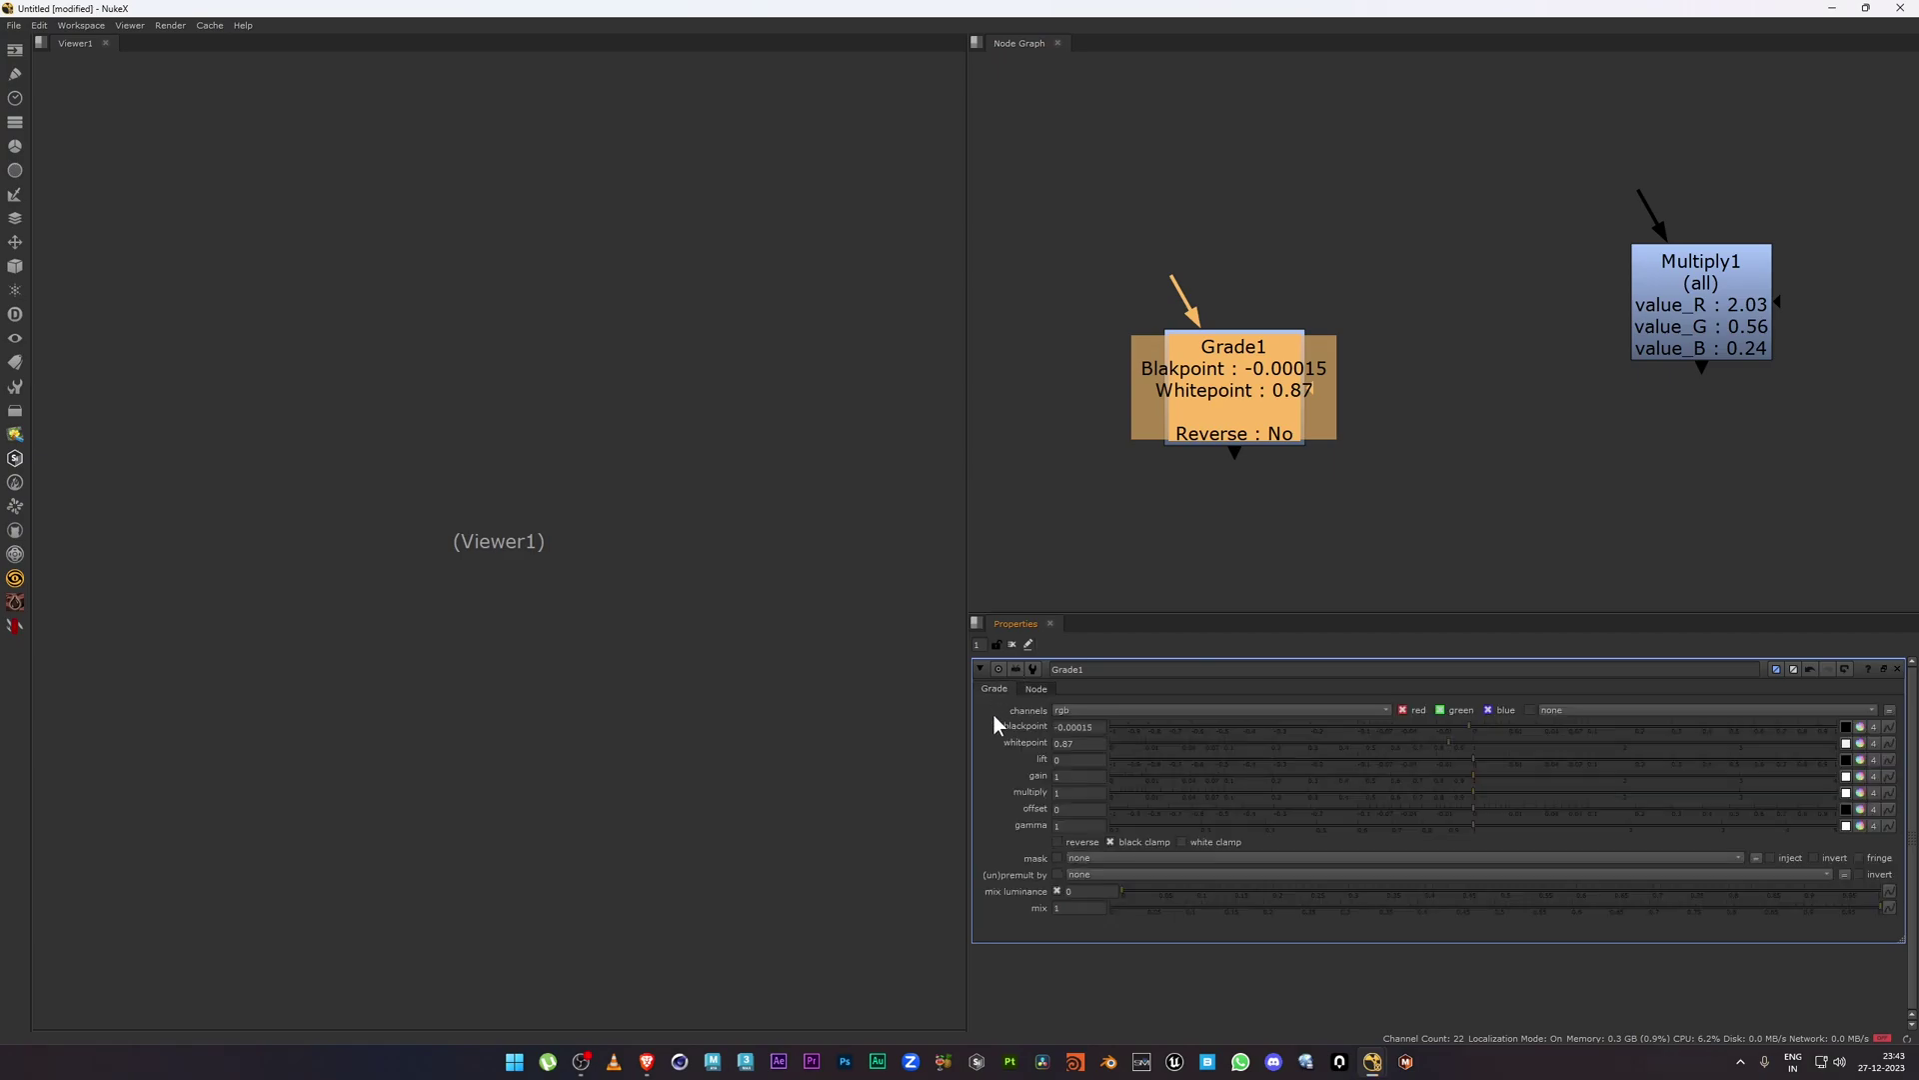
{"action": "left_click", "coordinate": [1078, 843]}
{"action": "left_click", "coordinate": [1078, 842]}
{"action": "left_click", "coordinate": [1077, 842]}
{"action": "left_click", "coordinate": [1078, 841]}
{"action": "left_click", "coordinate": [1077, 842]}
{"action": "left_click", "coordinate": [1078, 842]}
{"action": "left_click", "coordinate": [1066, 841]}
Move the Grade node closer to the Multiply node and turn off its reverse option.
{"action": "scroll", "coordinate": [1237, 407], "scroll_direction": "down", "scroll_amount": 1}
{"action": "left_click_drag", "start_coordinate": [1238, 408], "coordinate": [1299, 365]}
{"action": "left_click", "coordinate": [1391, 472]}
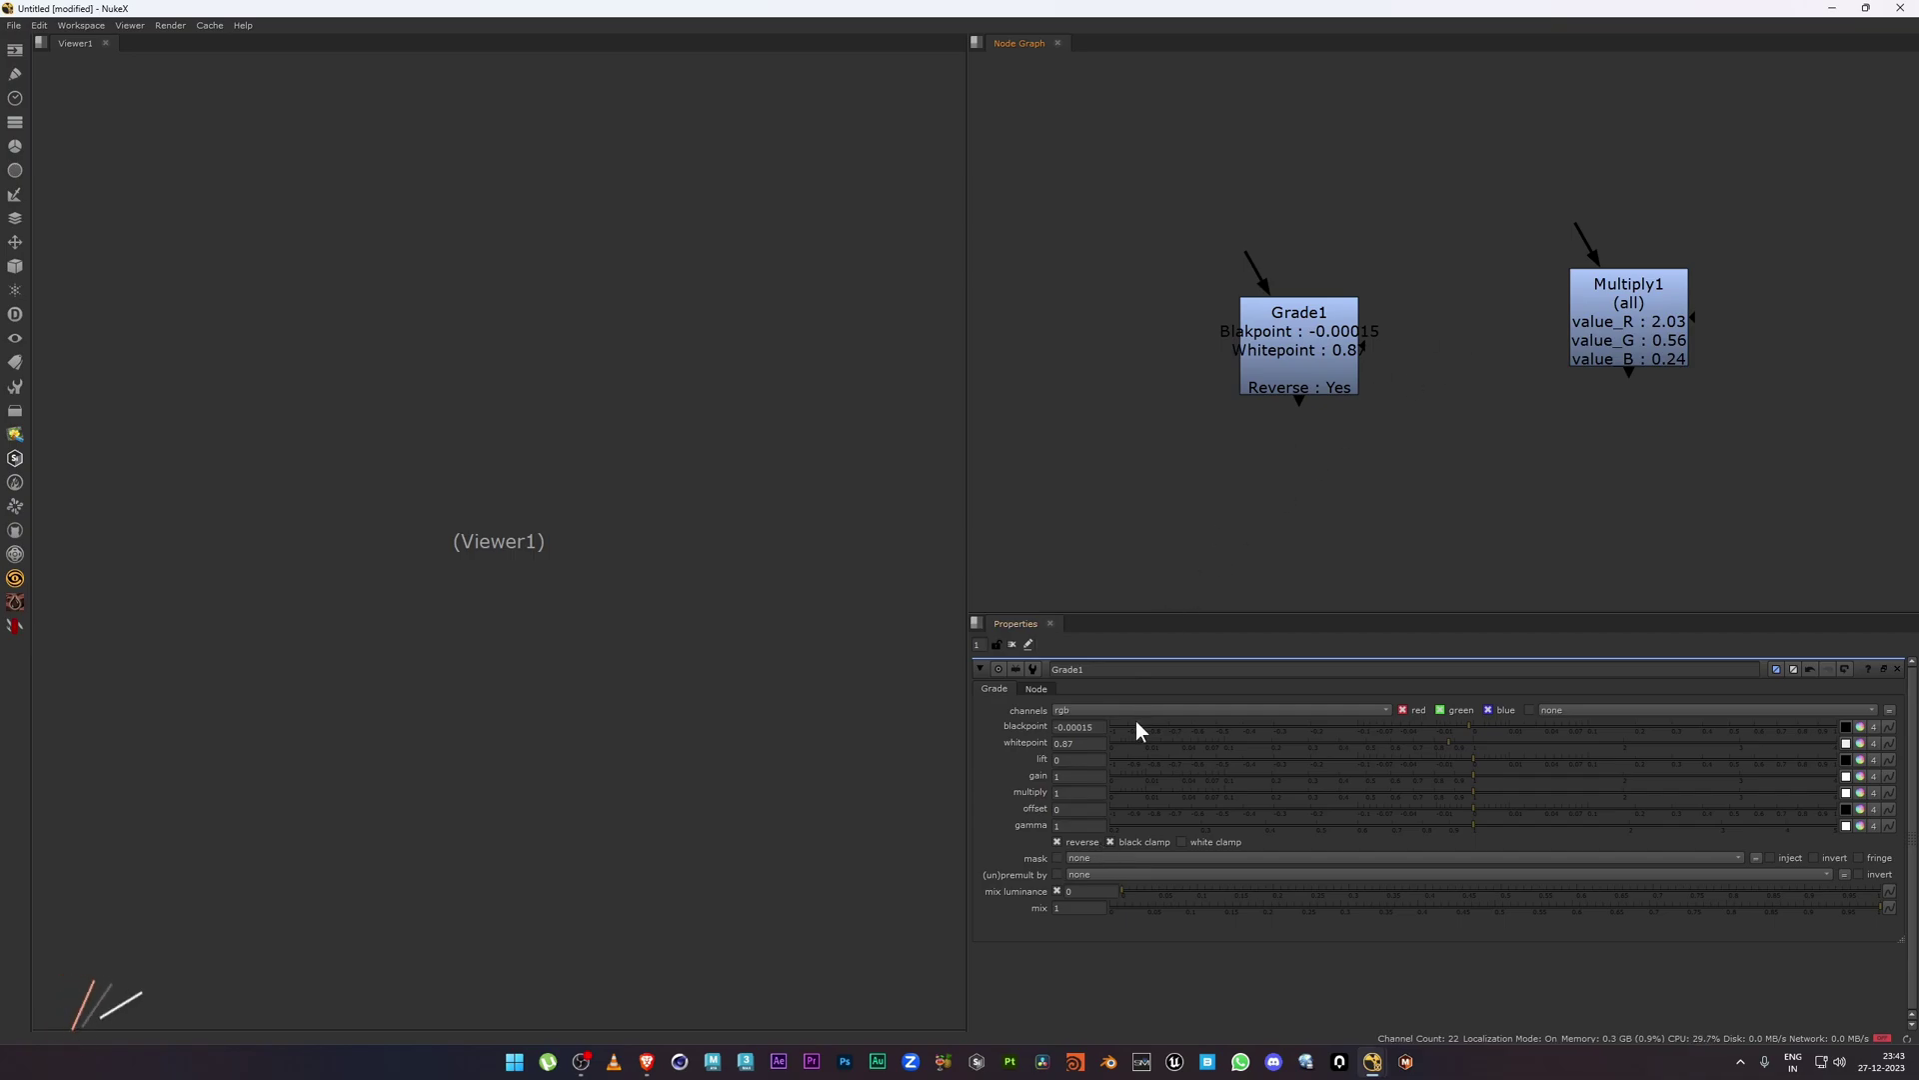
{"action": "left_click", "coordinate": [1082, 842]}
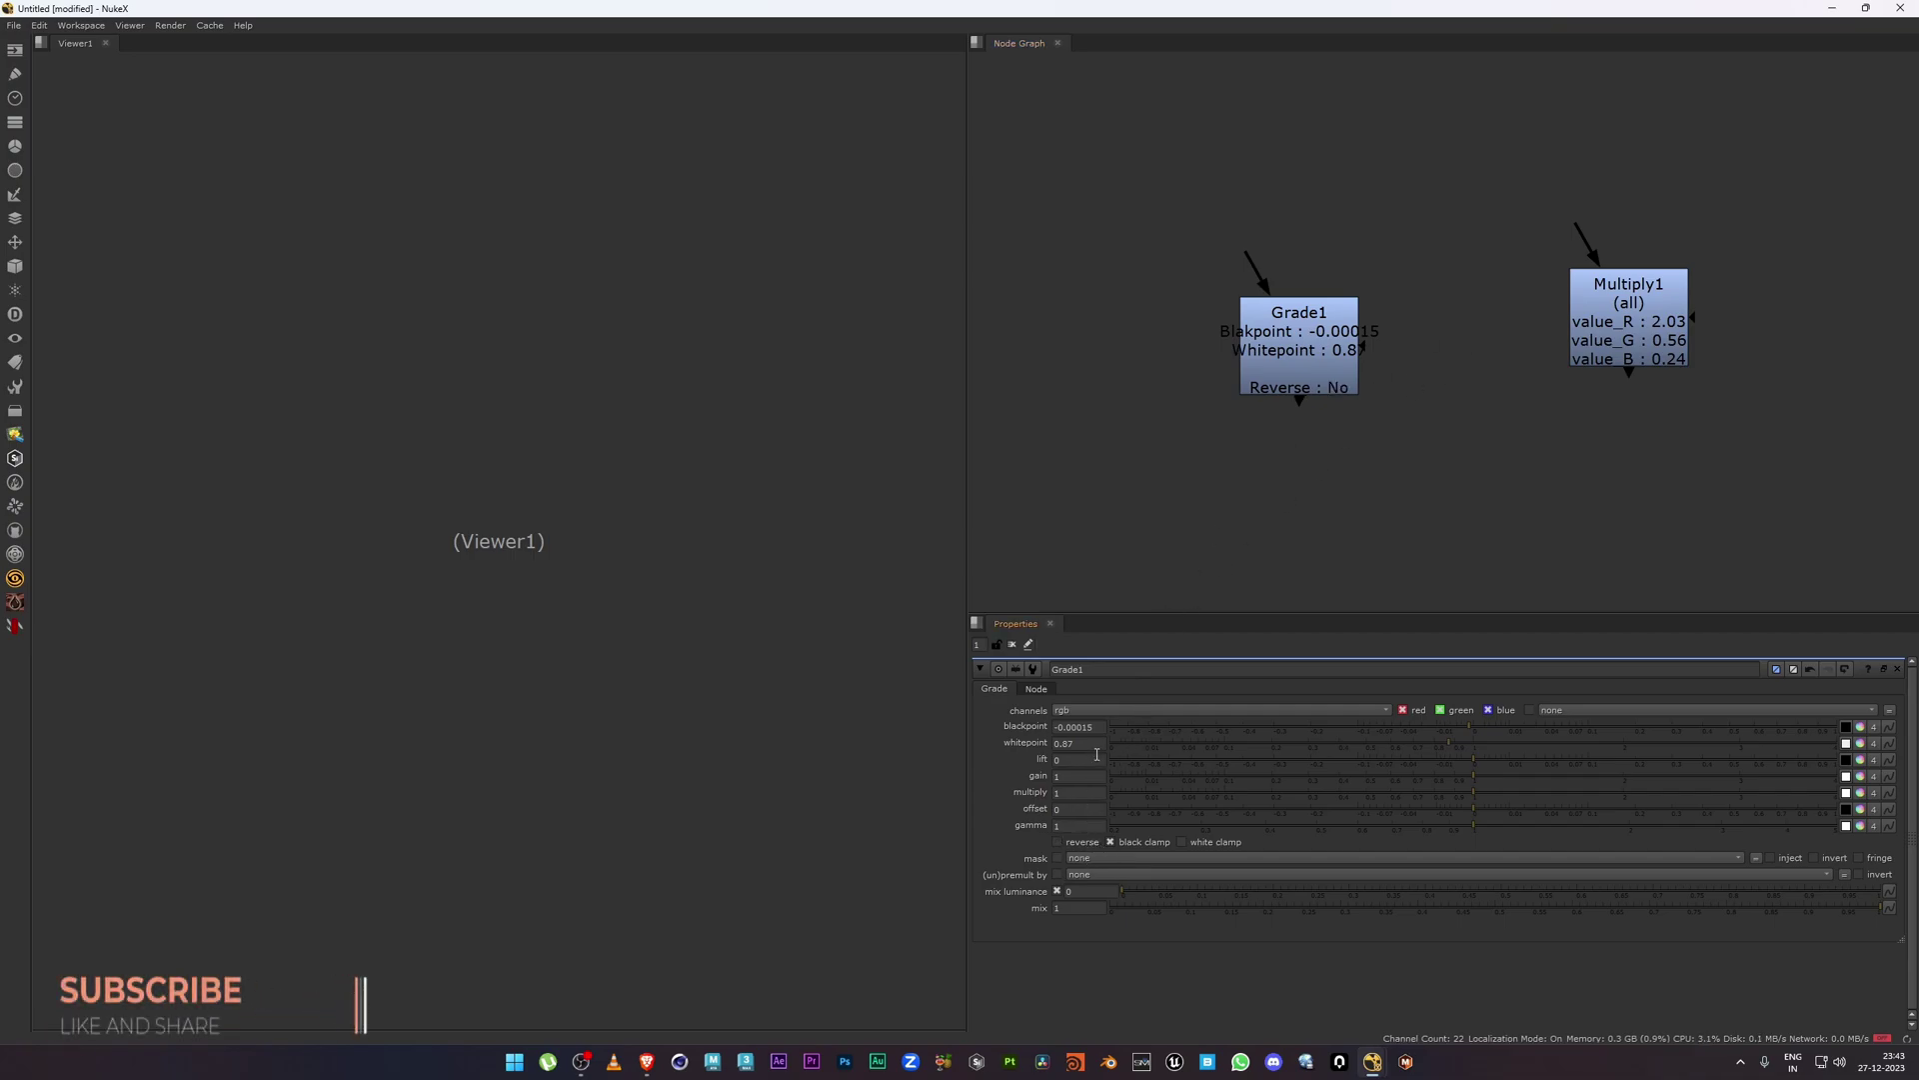
{"action": "left_click_drag", "start_coordinate": [1316, 376], "coordinate": [1324, 391]}
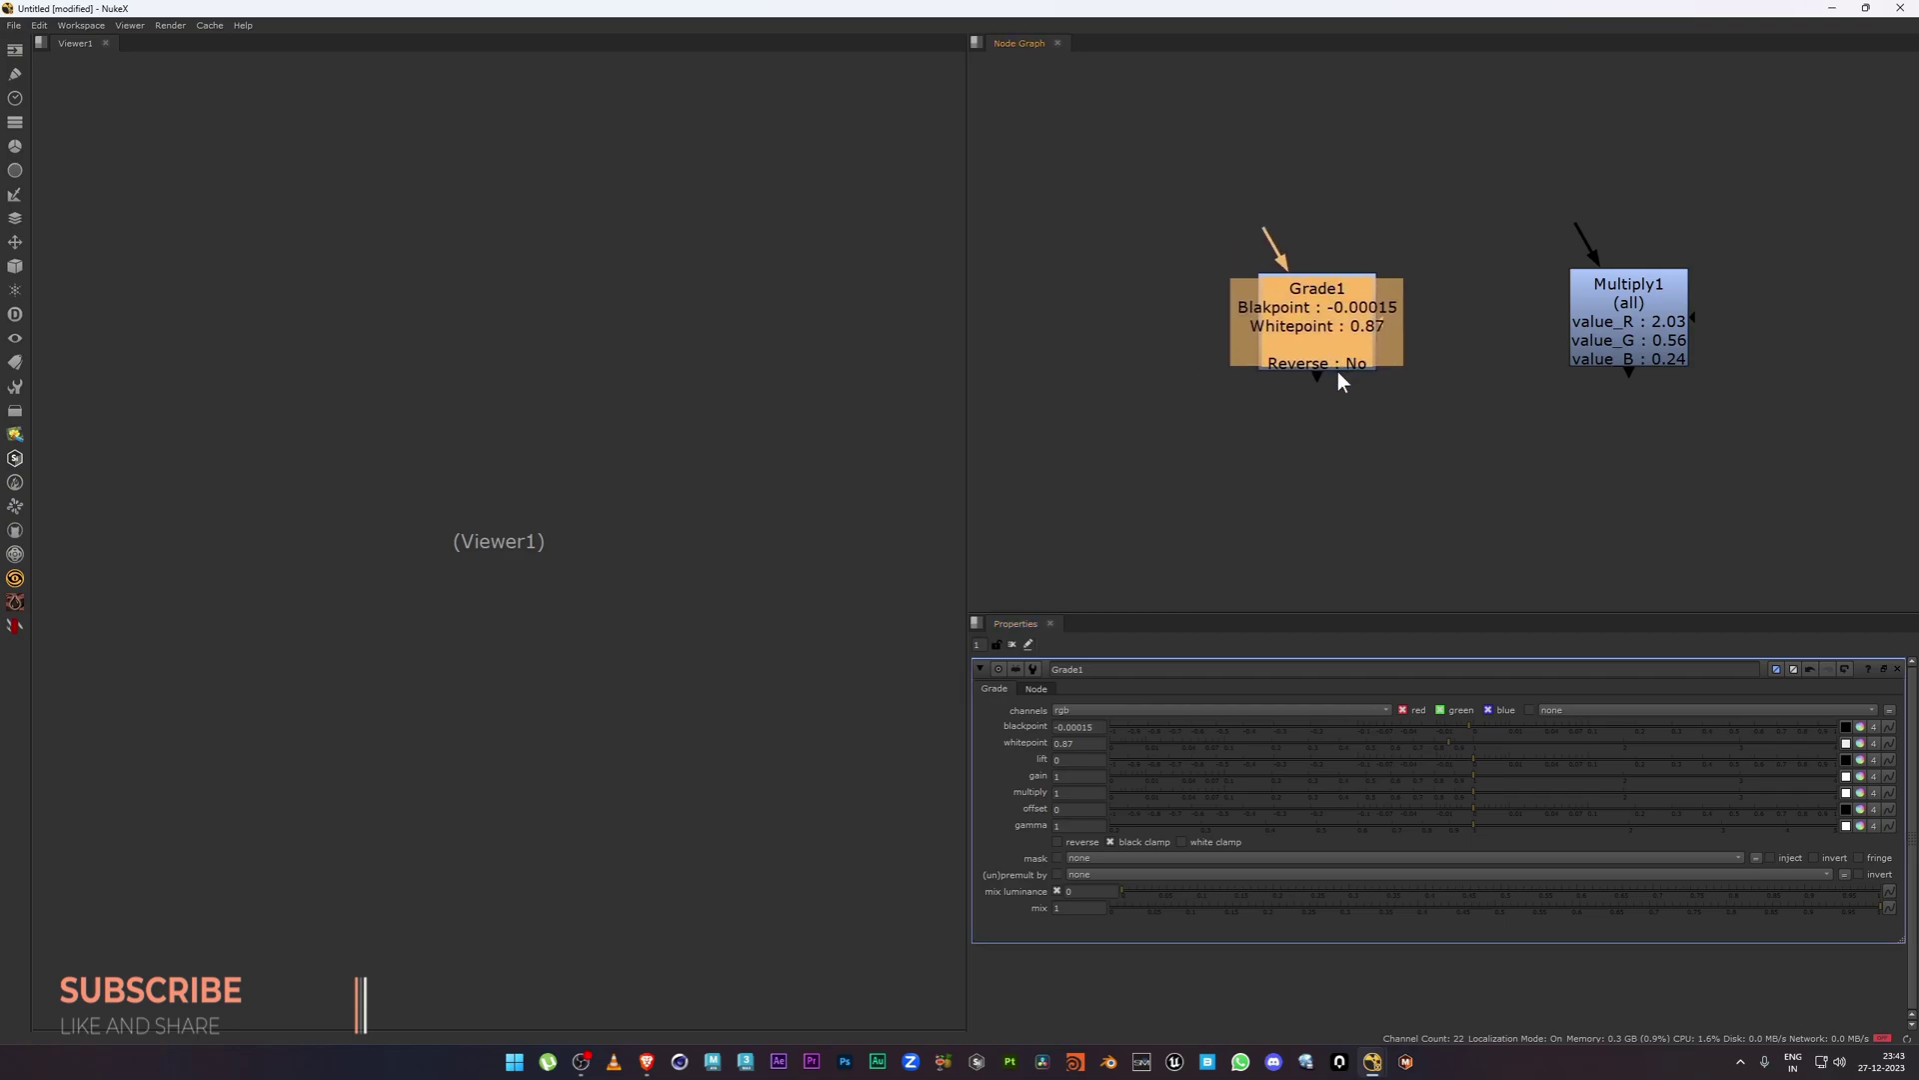
{"action": "left_click", "coordinate": [1272, 497]}
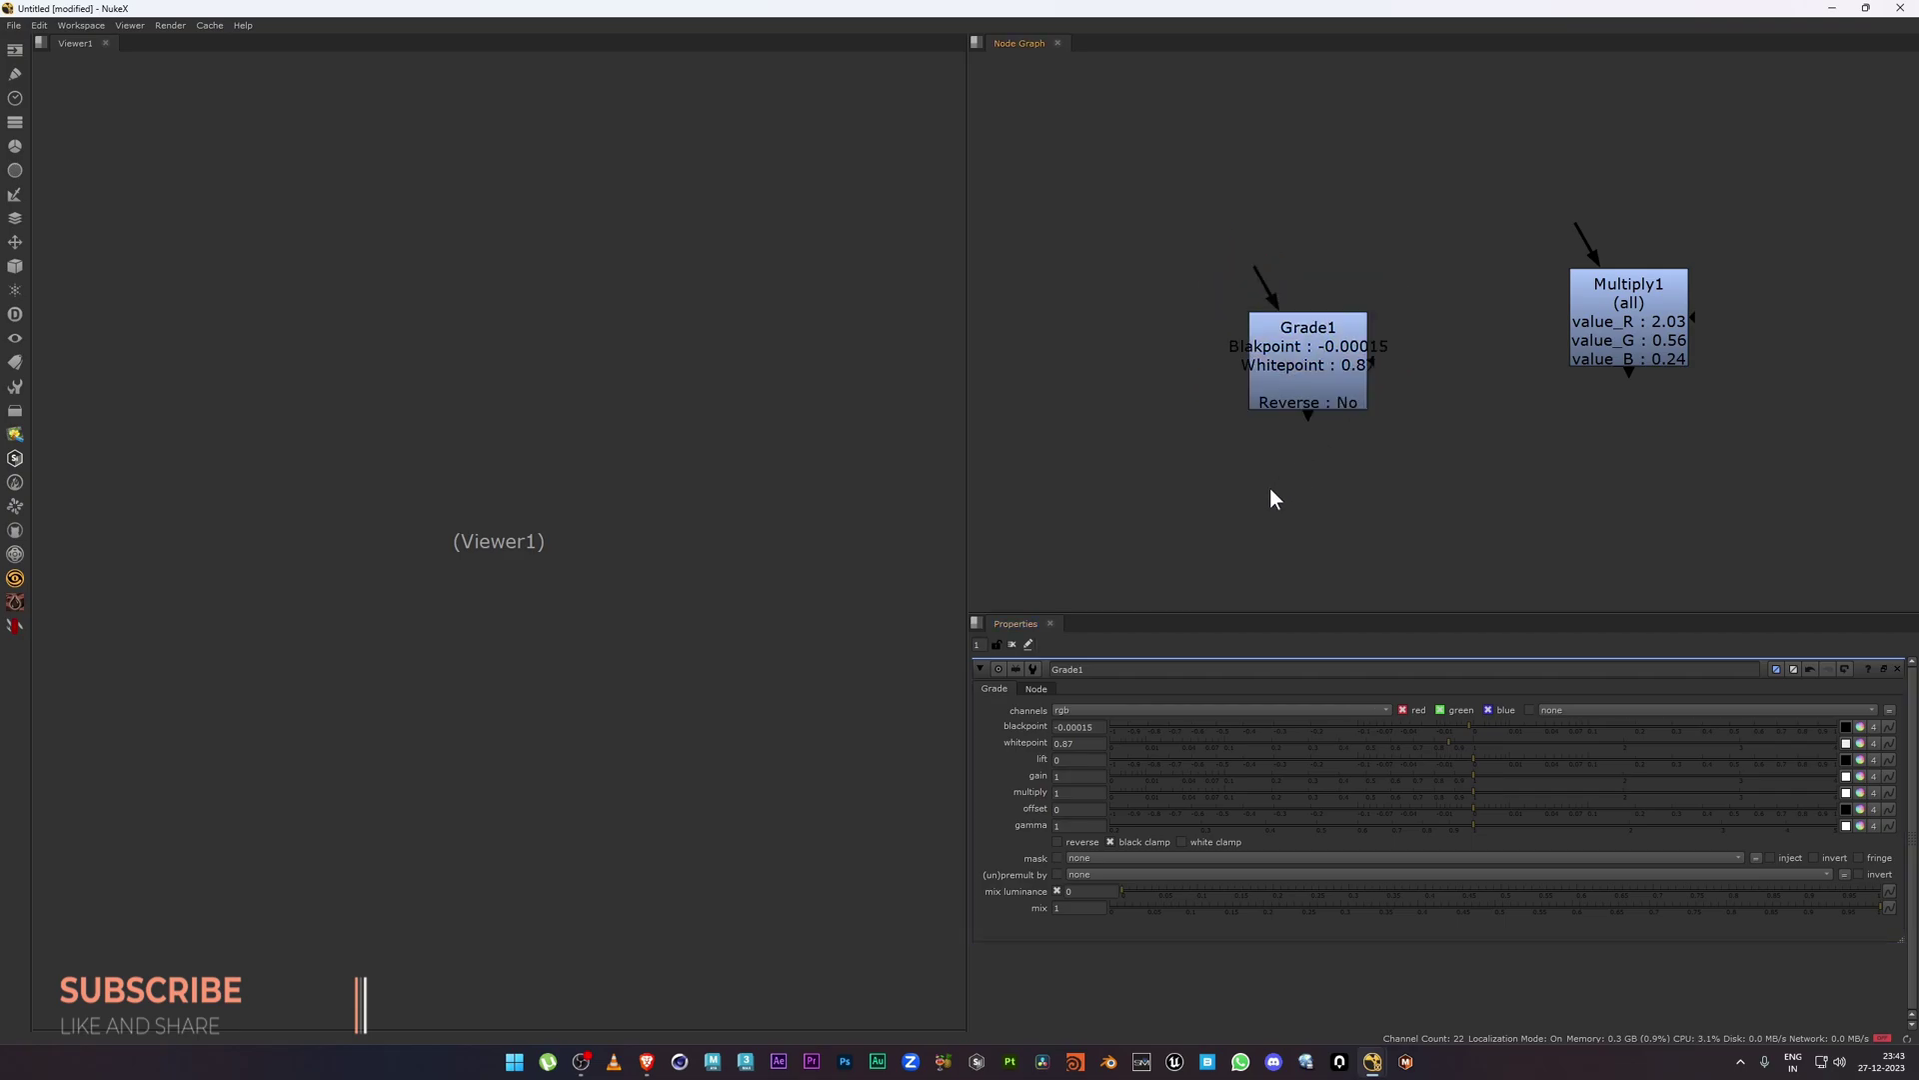
Below the Grade label's Reverse line, start a second conditional reading [if [knob reverse] {return [knob tile_color 100]}.
{"action": "left_click", "coordinate": [1036, 688]}
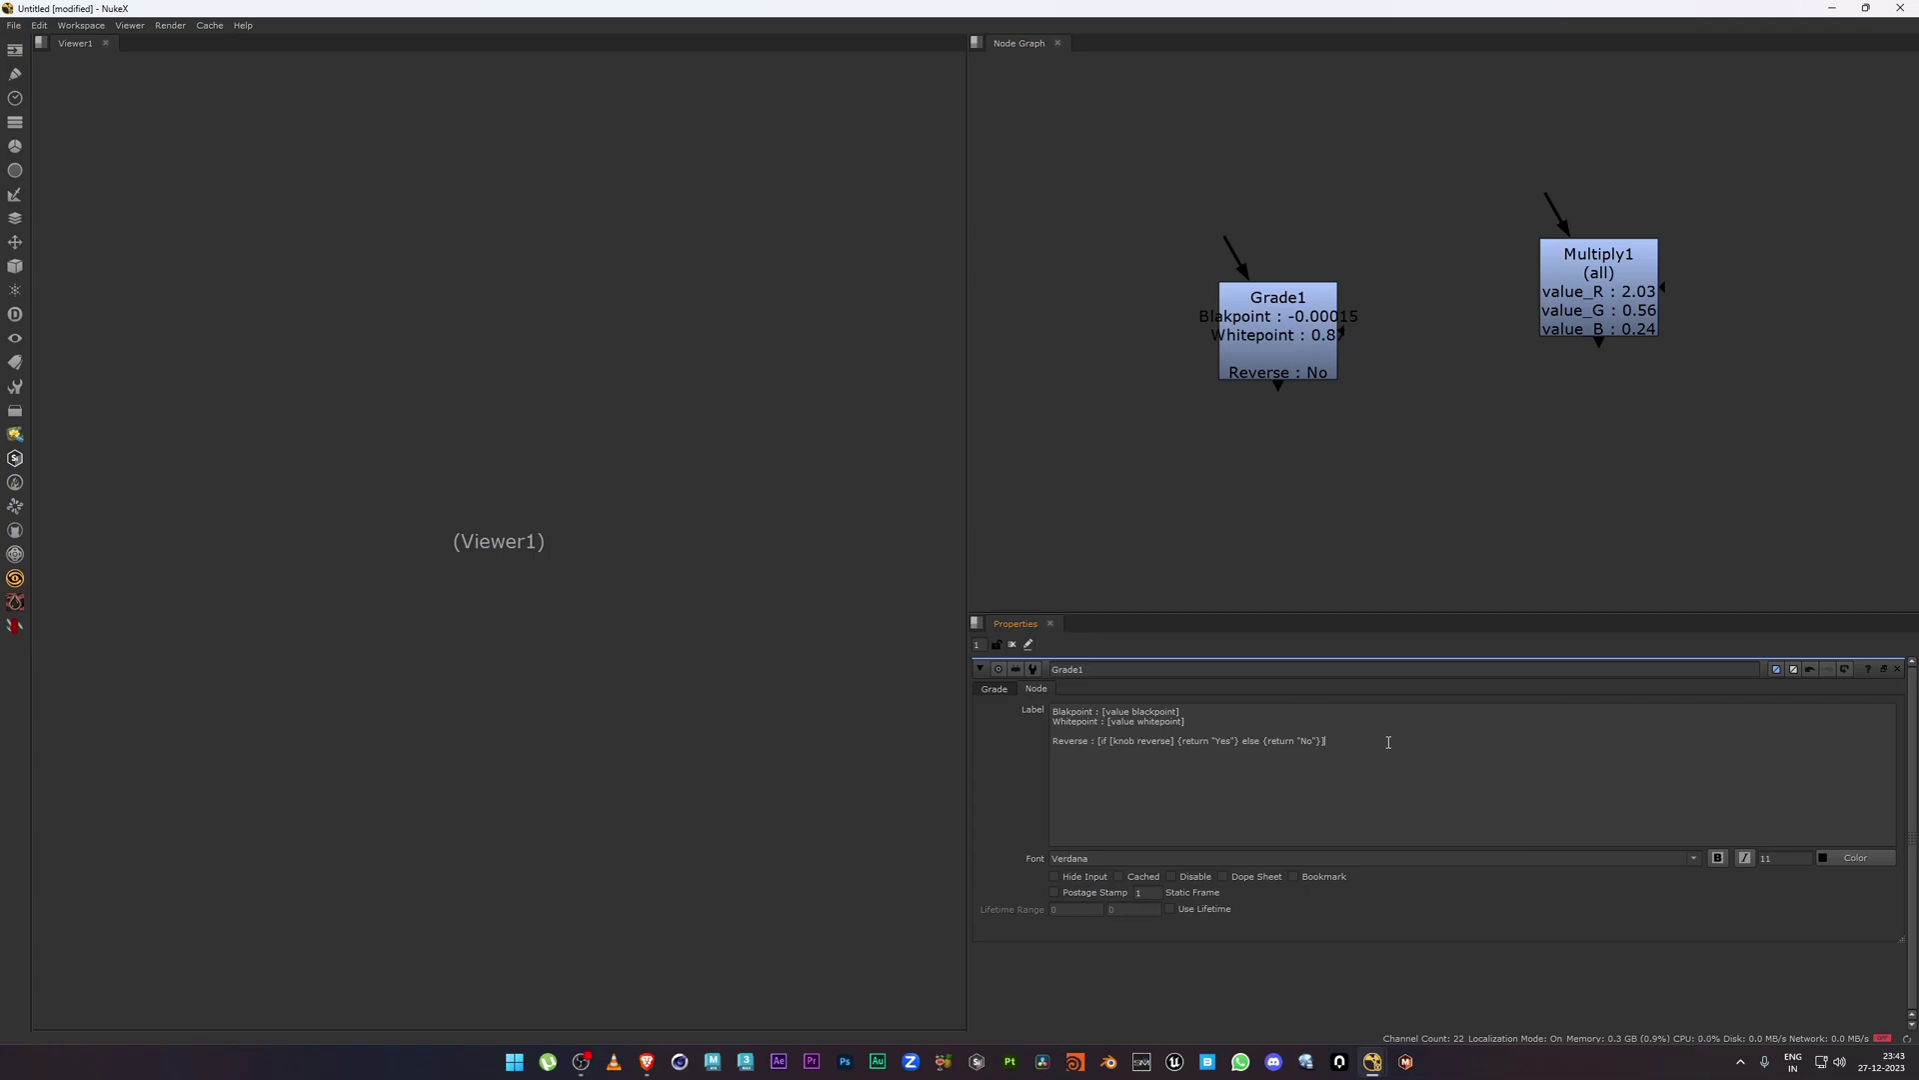
{"action": "key", "text": "Return"}
{"action": "type", "text": "["}
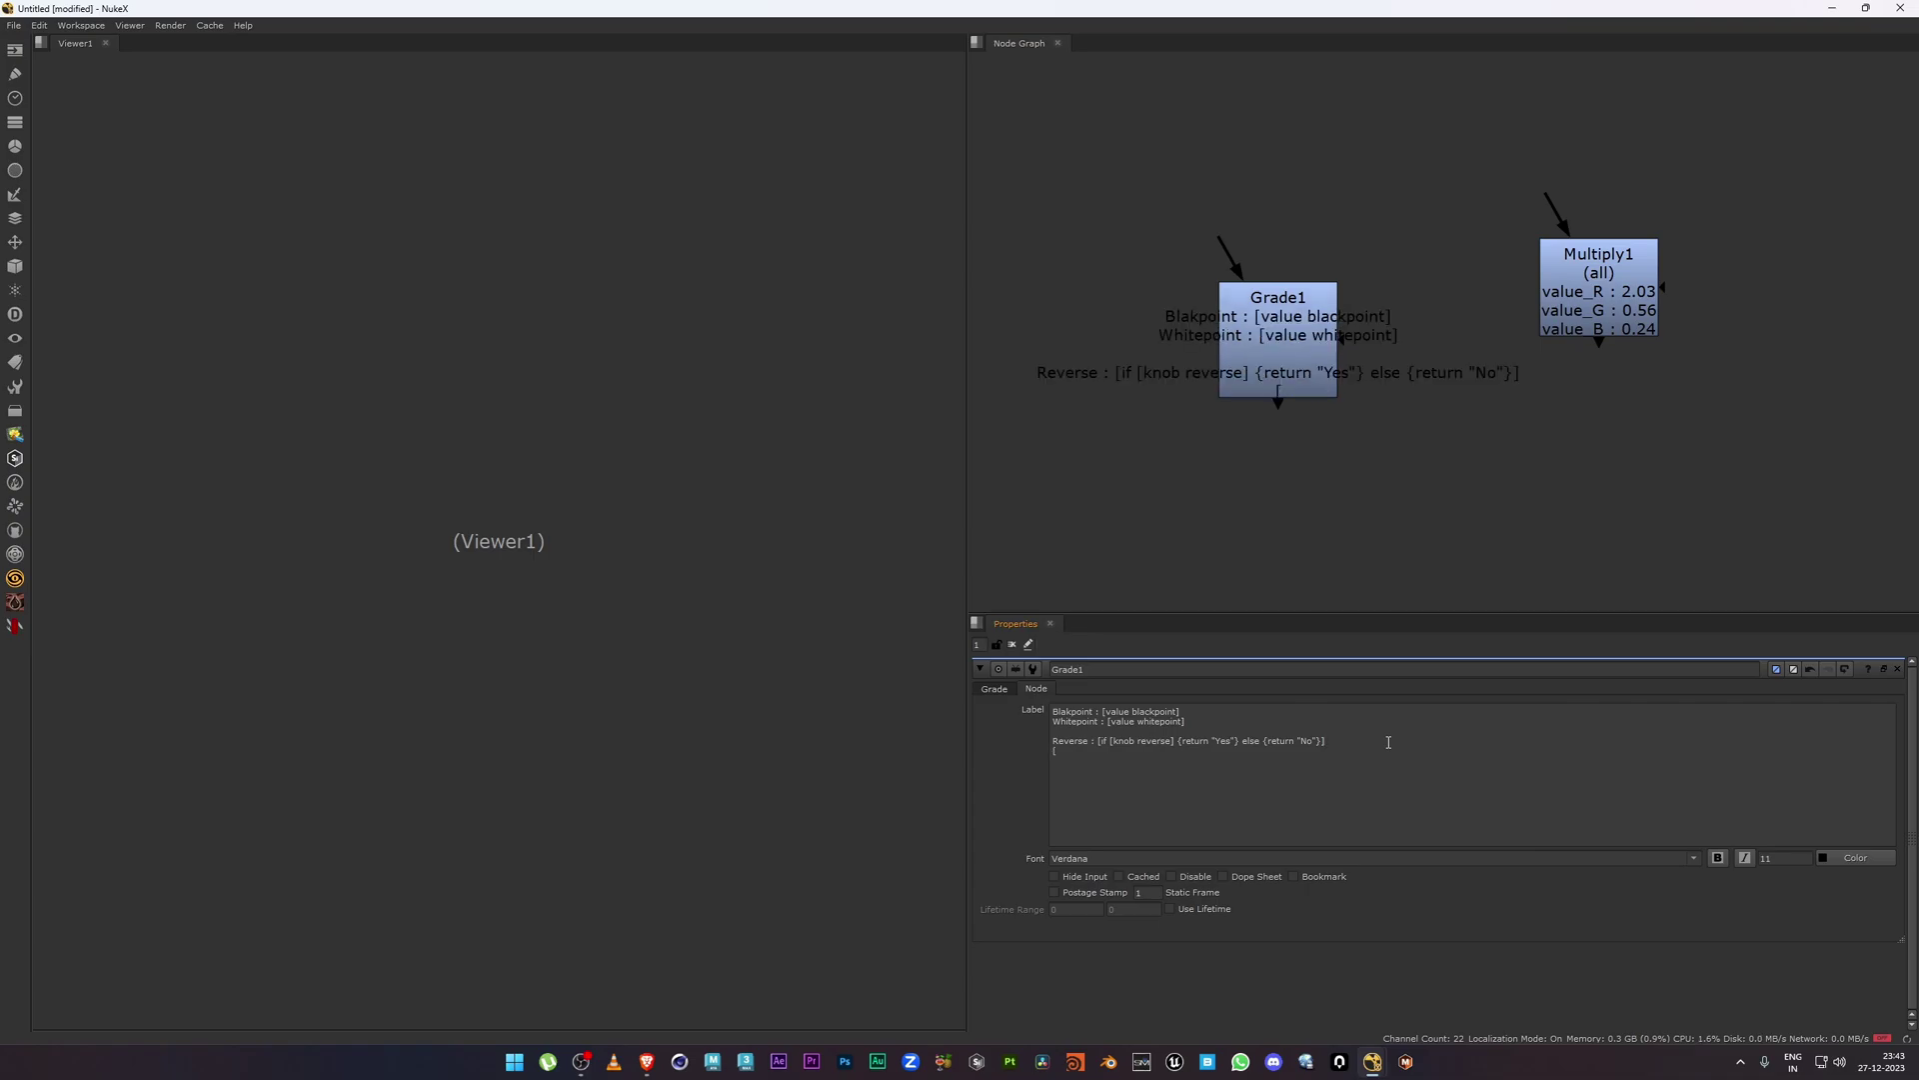
{"action": "type", "text": "if"}
{"action": "type", "text": "["}
{"action": "type", "text": "knpo"}
{"action": "key", "text": "BackSpace"}
{"action": "key", "text": "BackSpace"}
{"action": "type", "text": "ob reverse] {ret"}
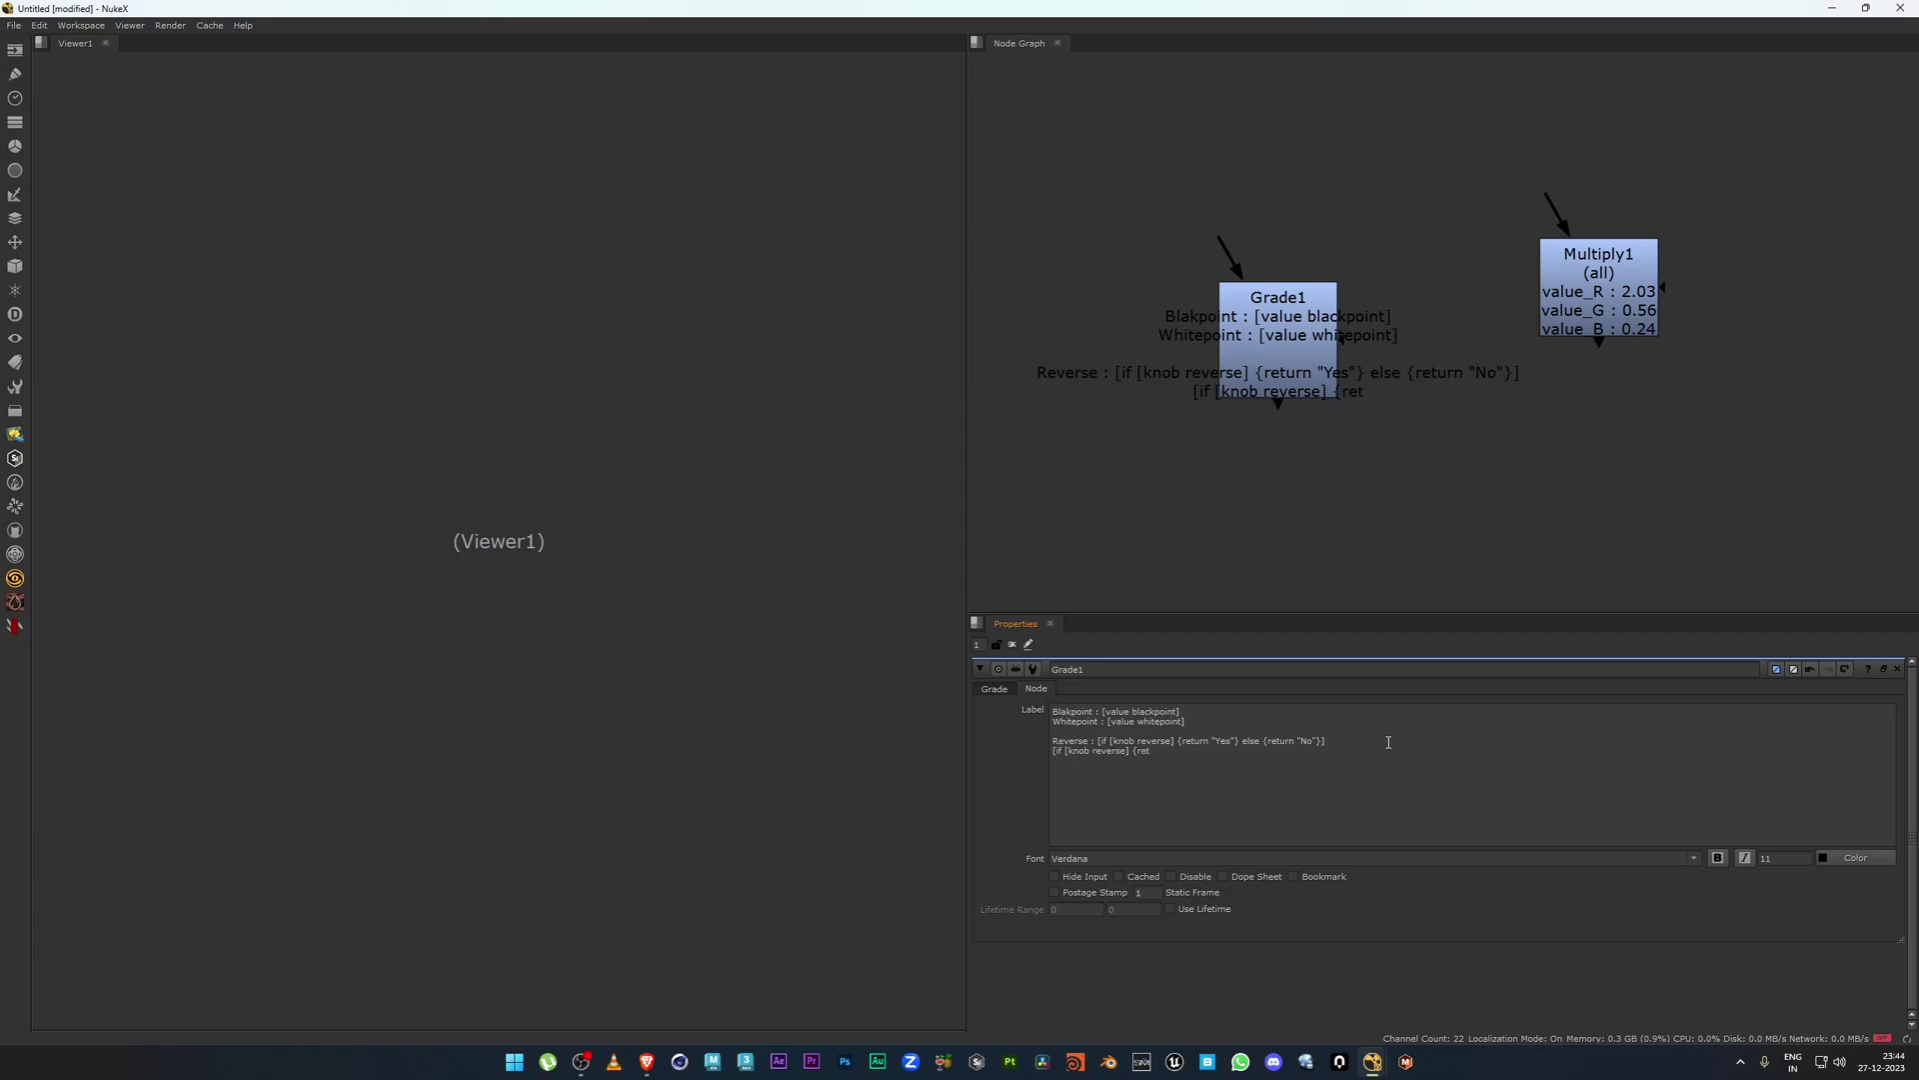
{"action": "type", "text": "urn [knob tile_color"}
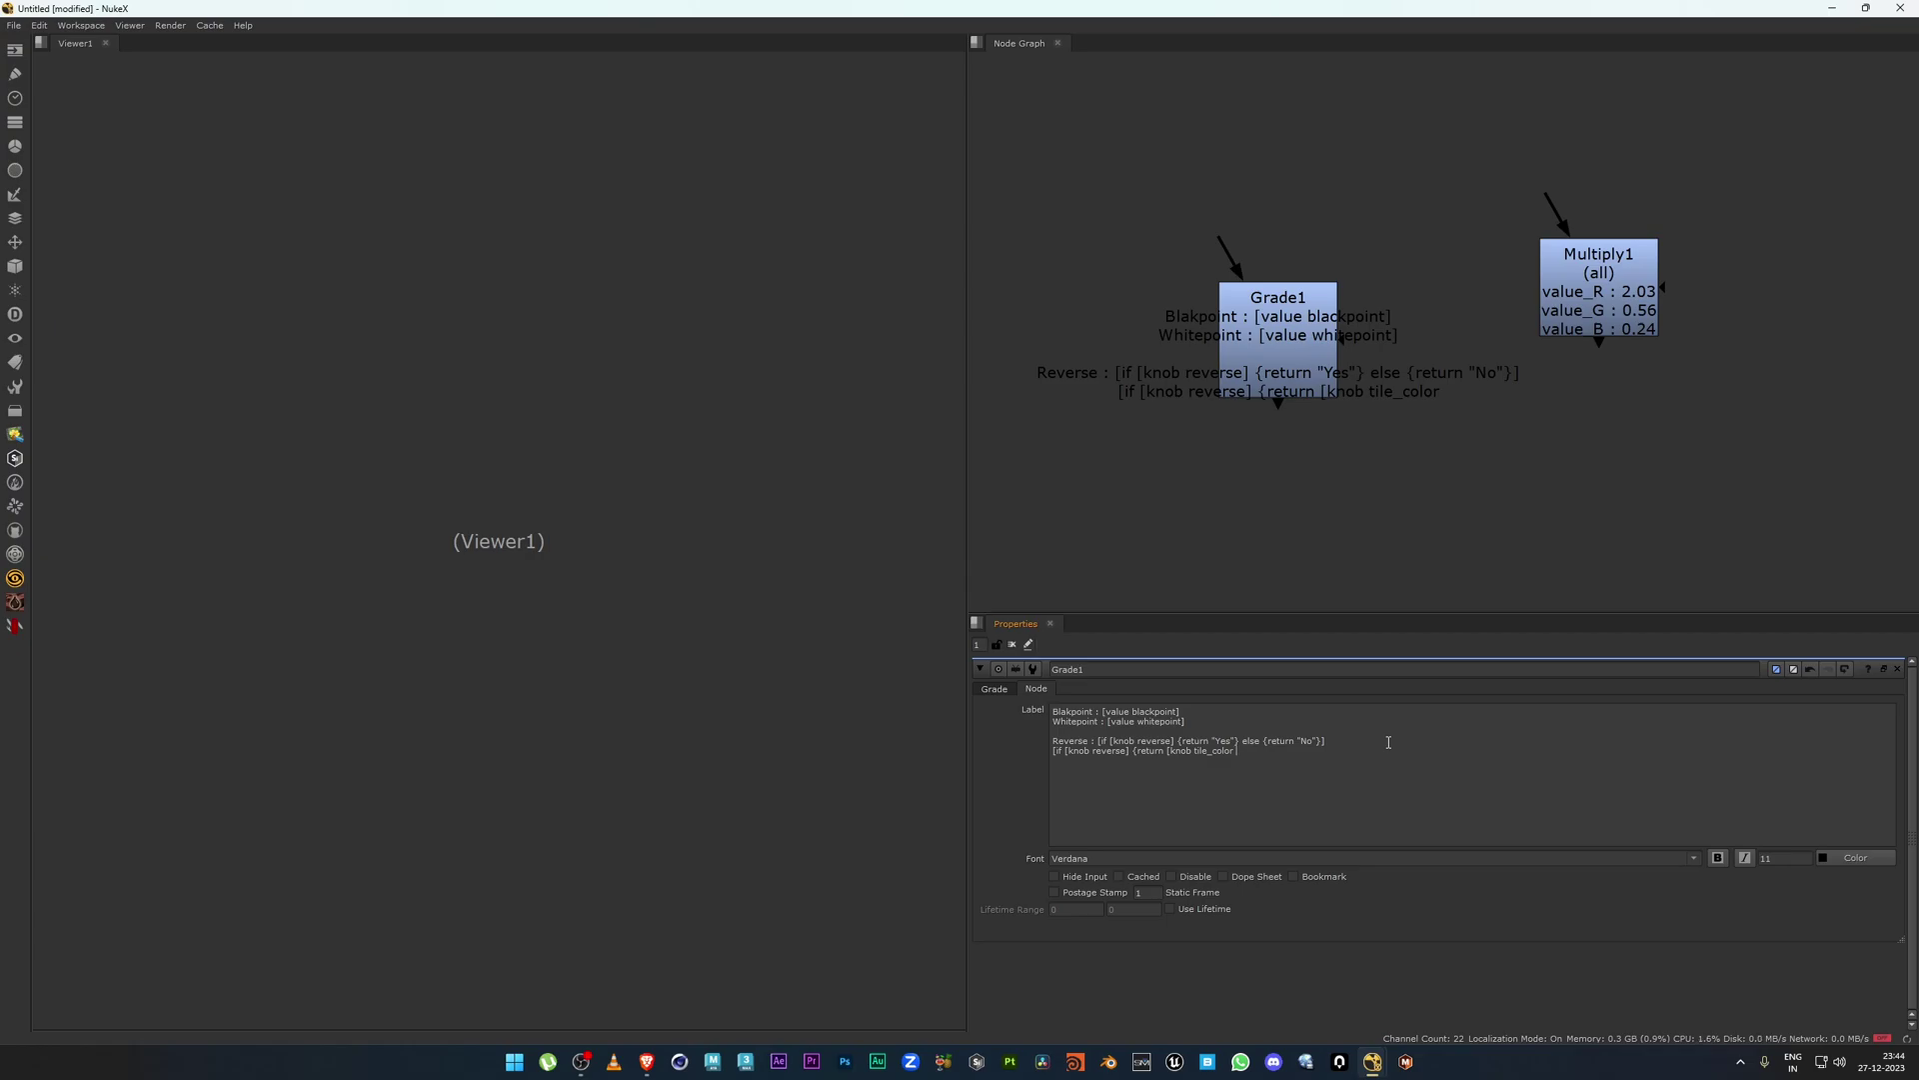
{"action": "type", "text": "100"}
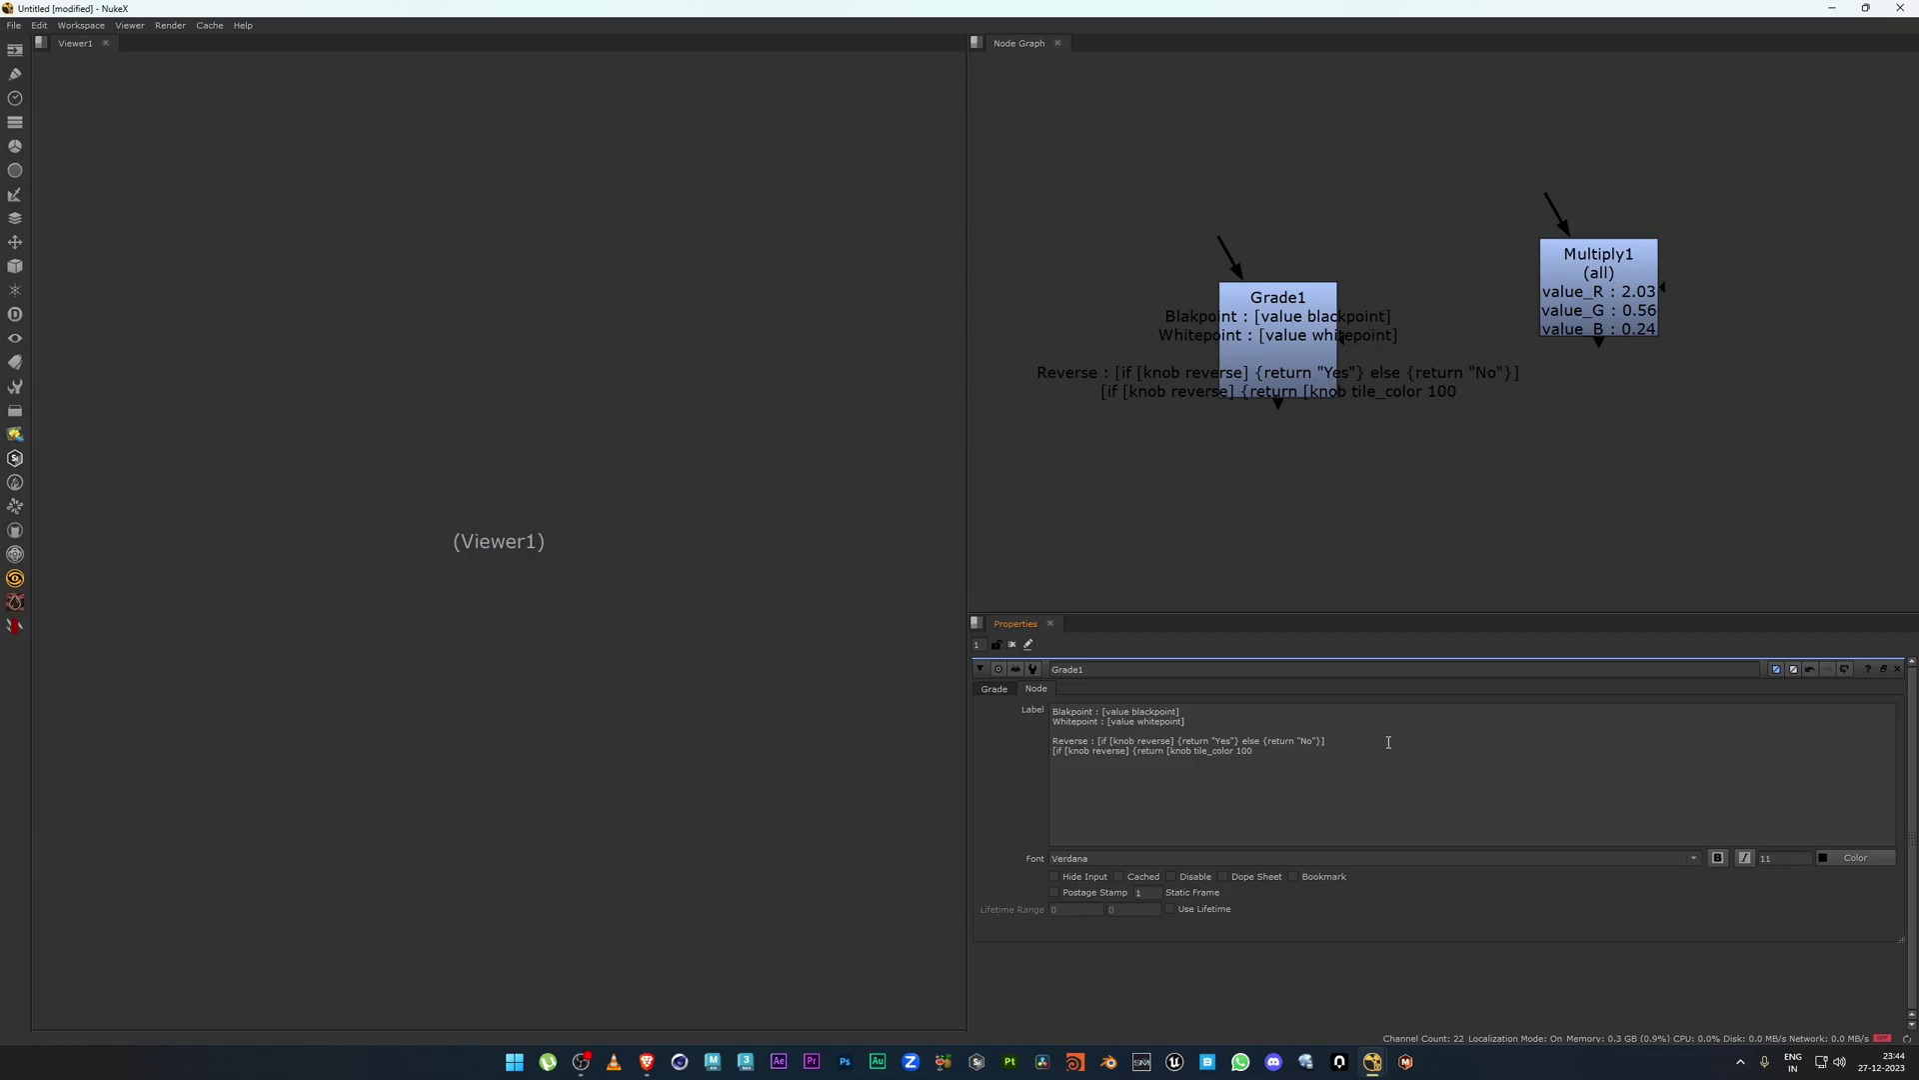
{"action": "type", "text": "]"}
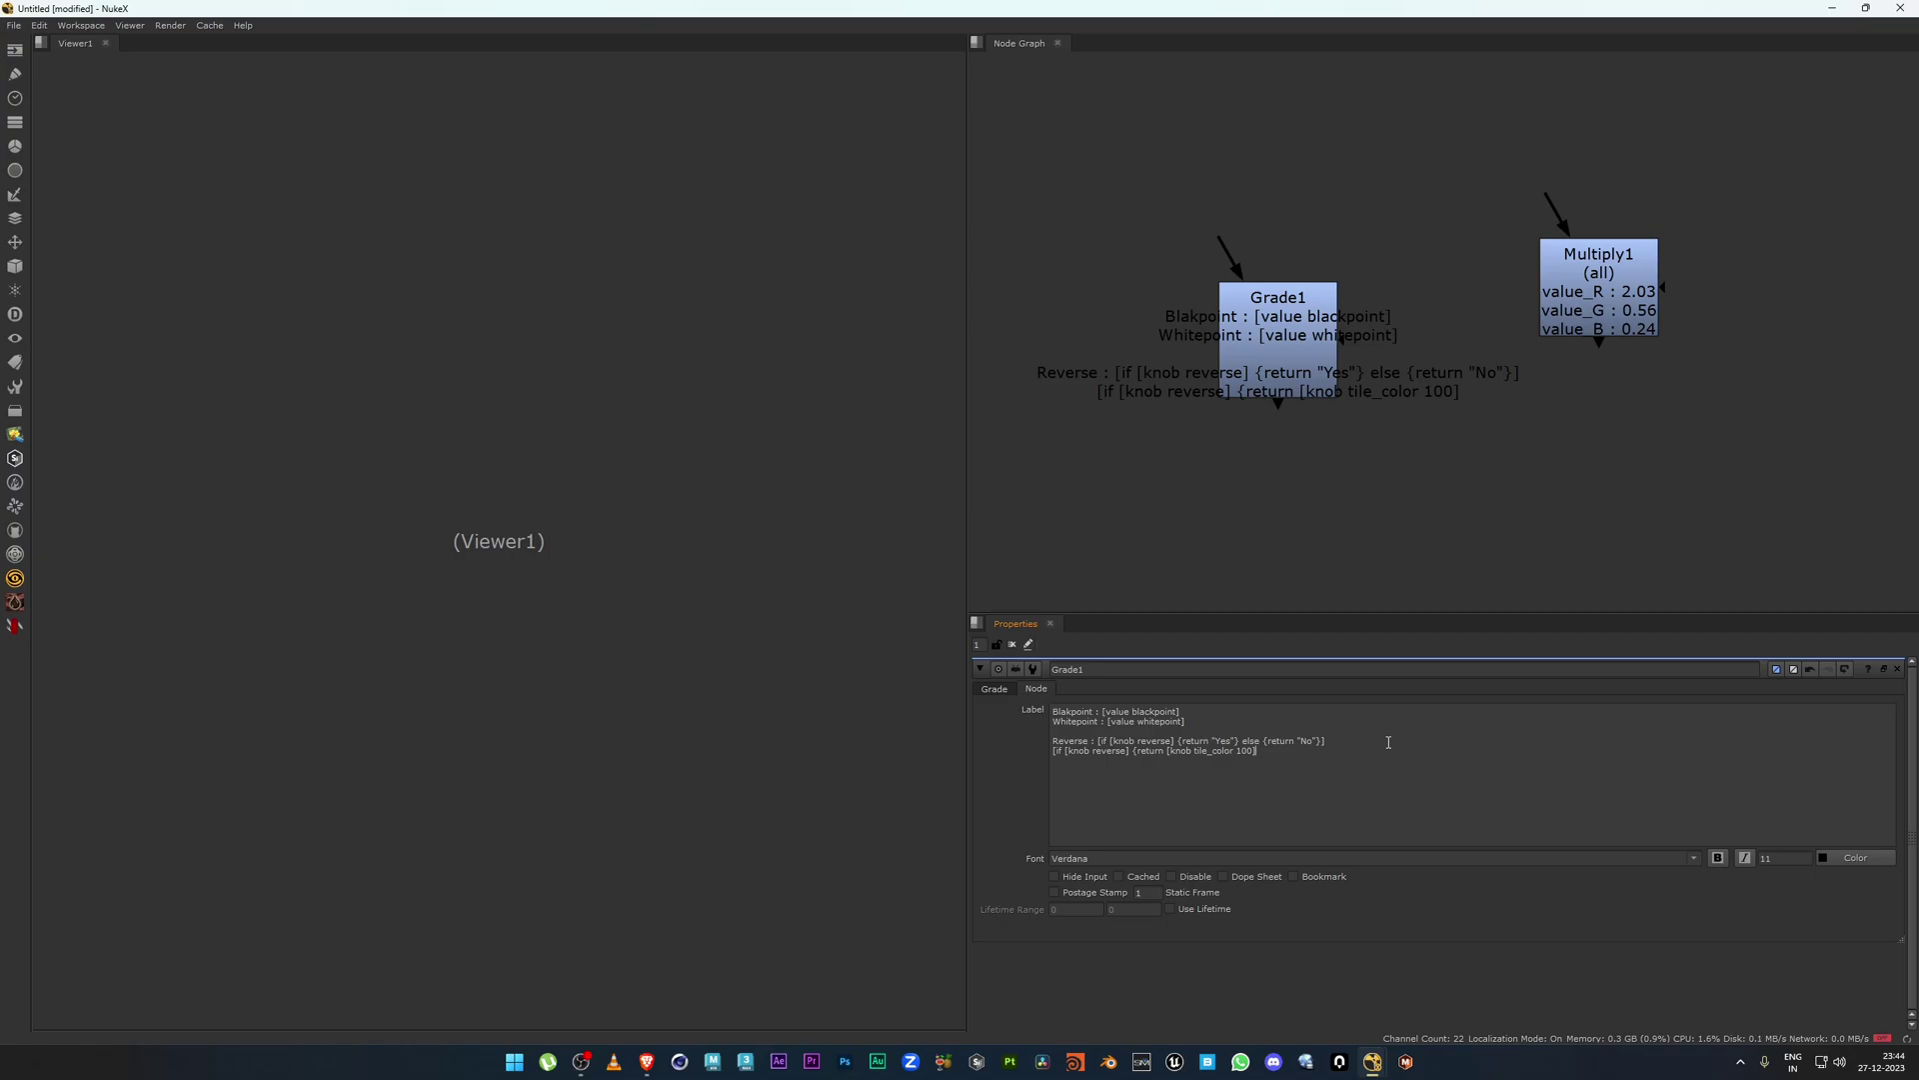
{"action": "type", "text": "}"}
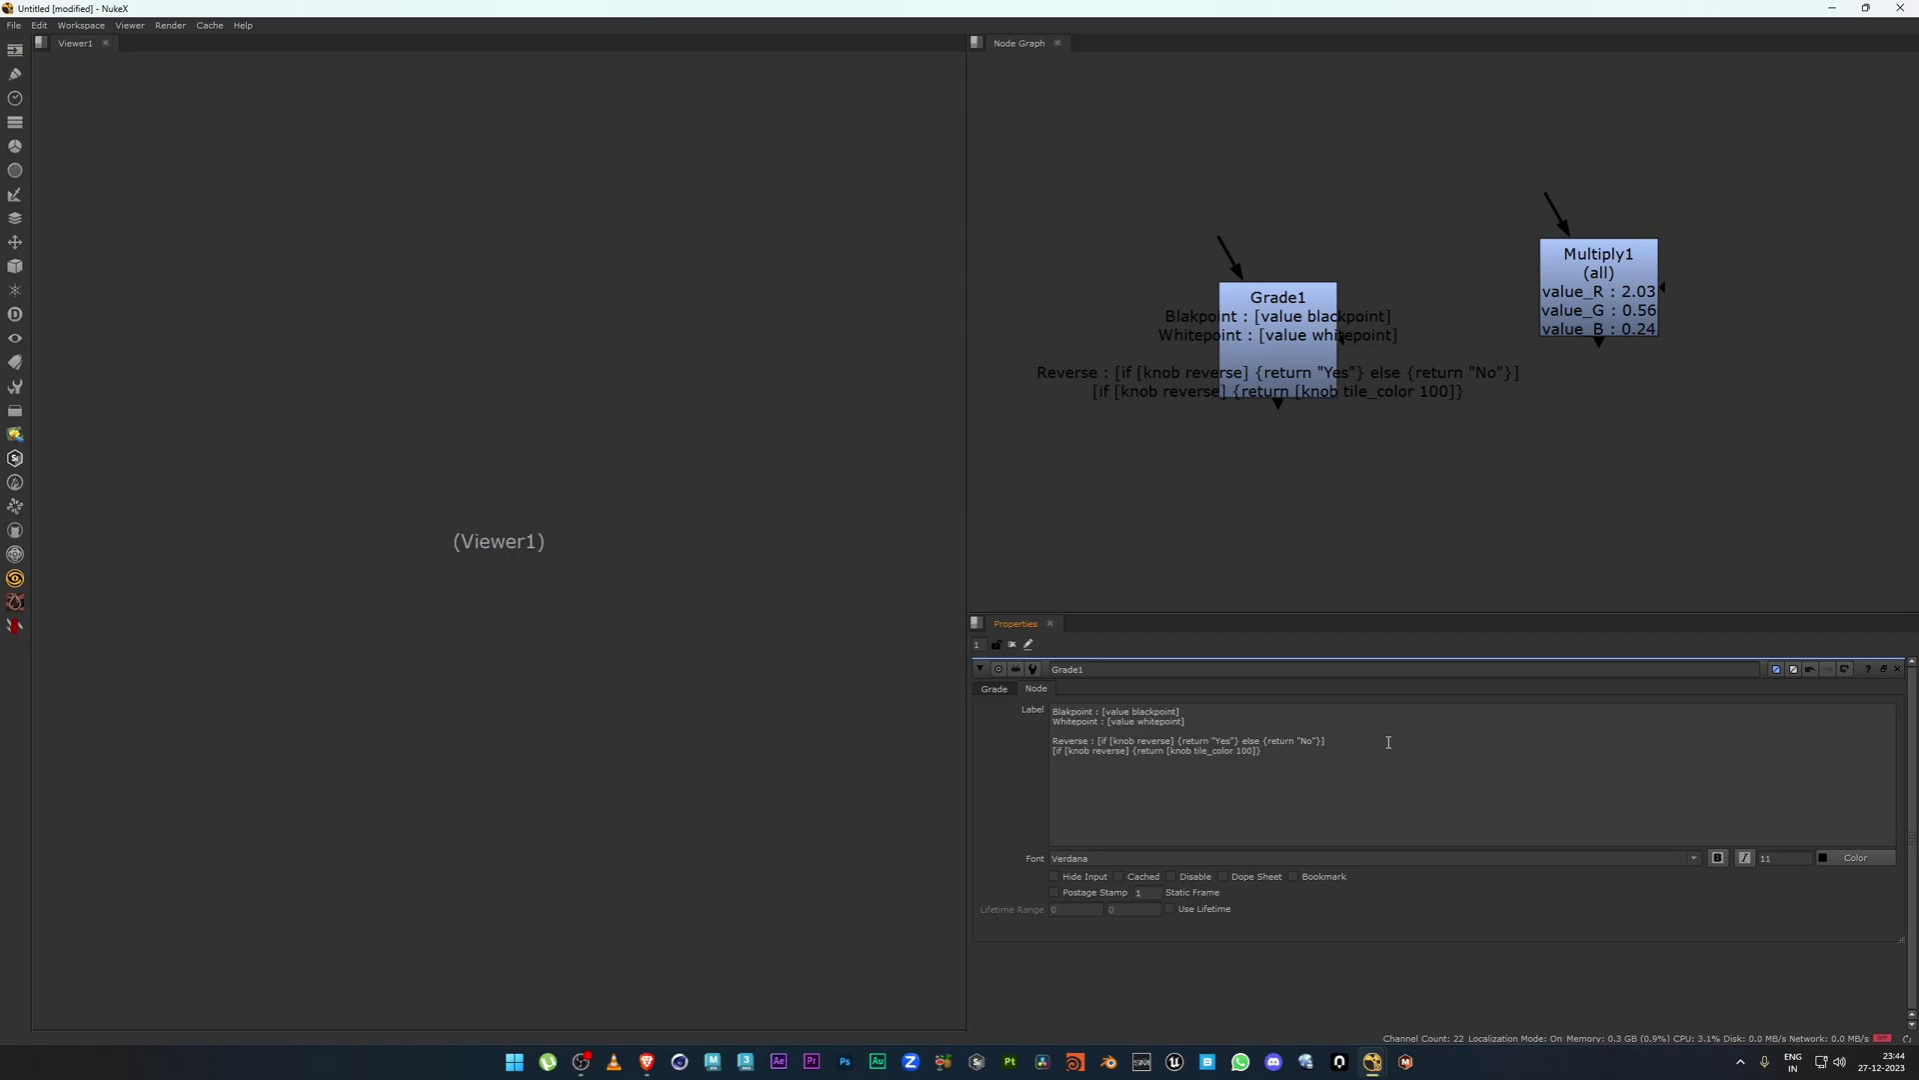
Complete the Grade label's second conditional with else {return [knob tile_color 10]} and a closing square bracket.
{"action": "type", "text": " else"}
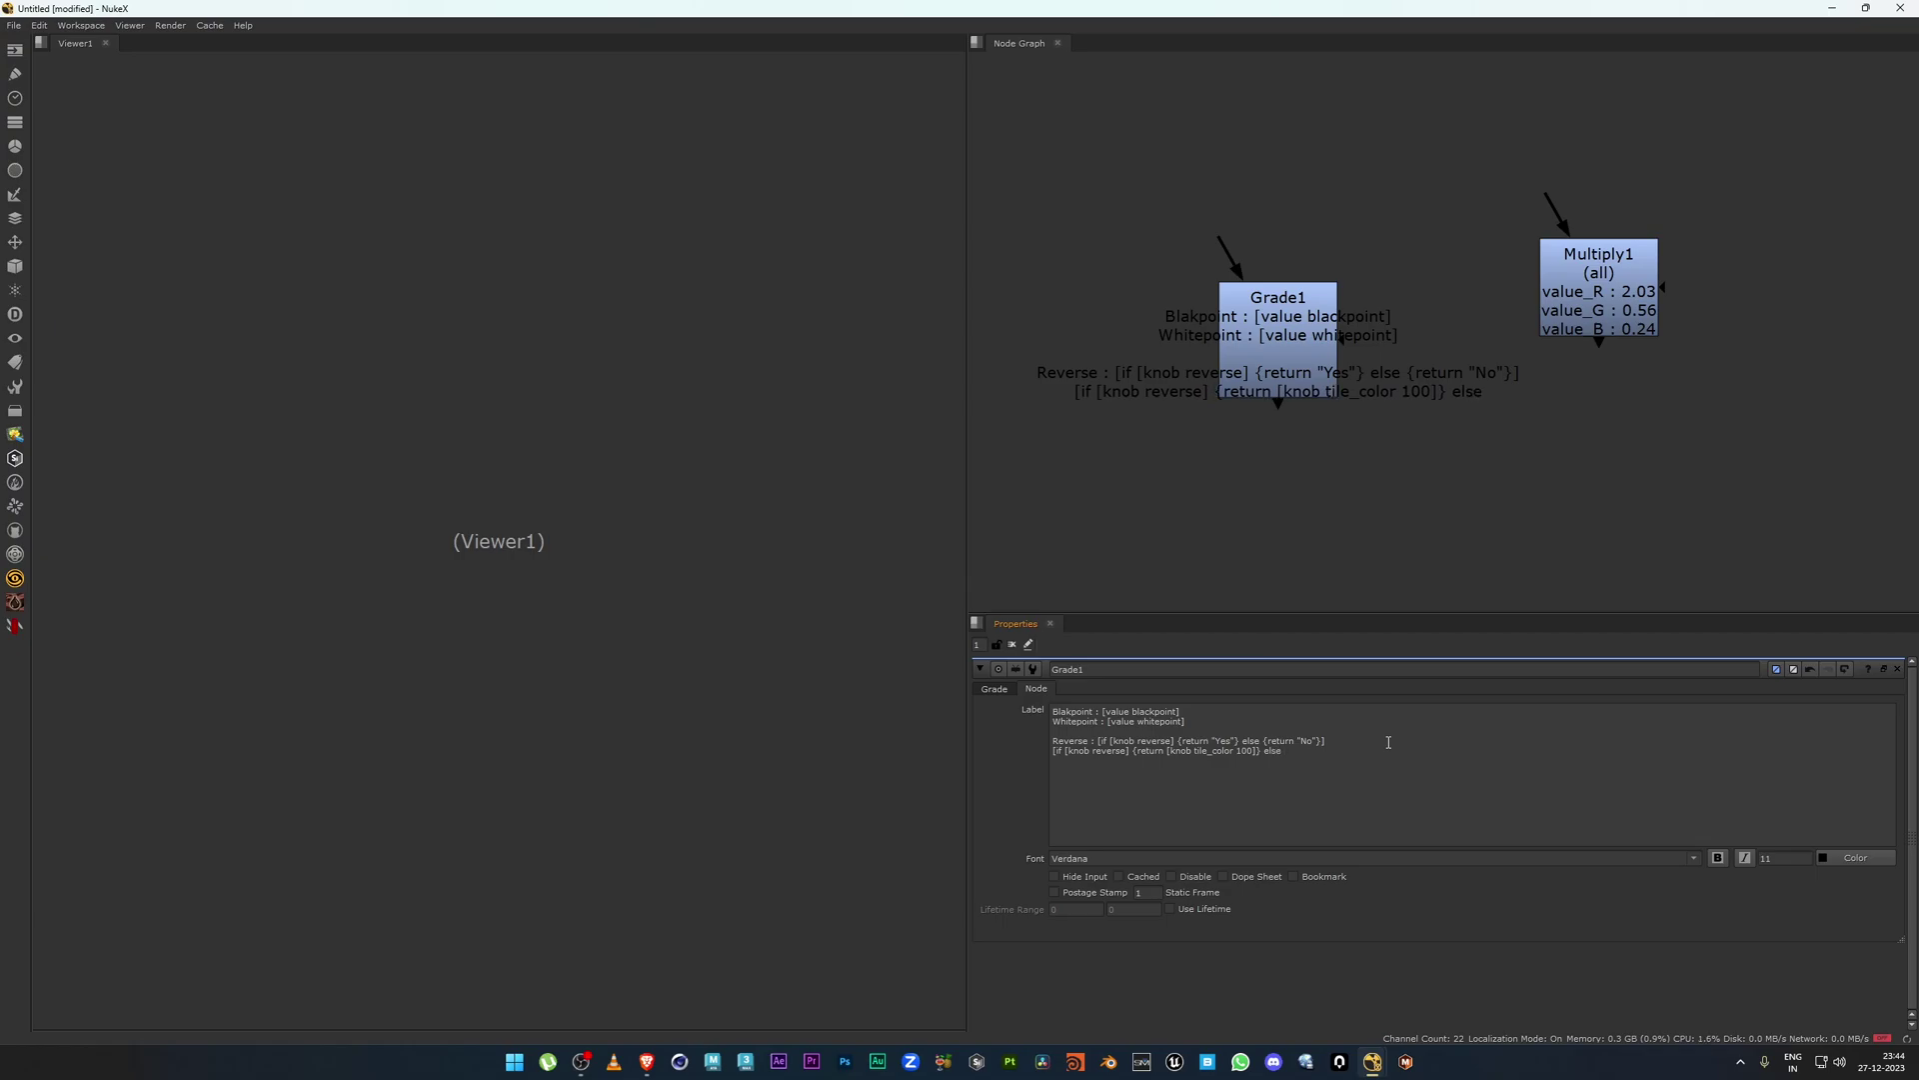
{"action": "type", "text": " {return"}
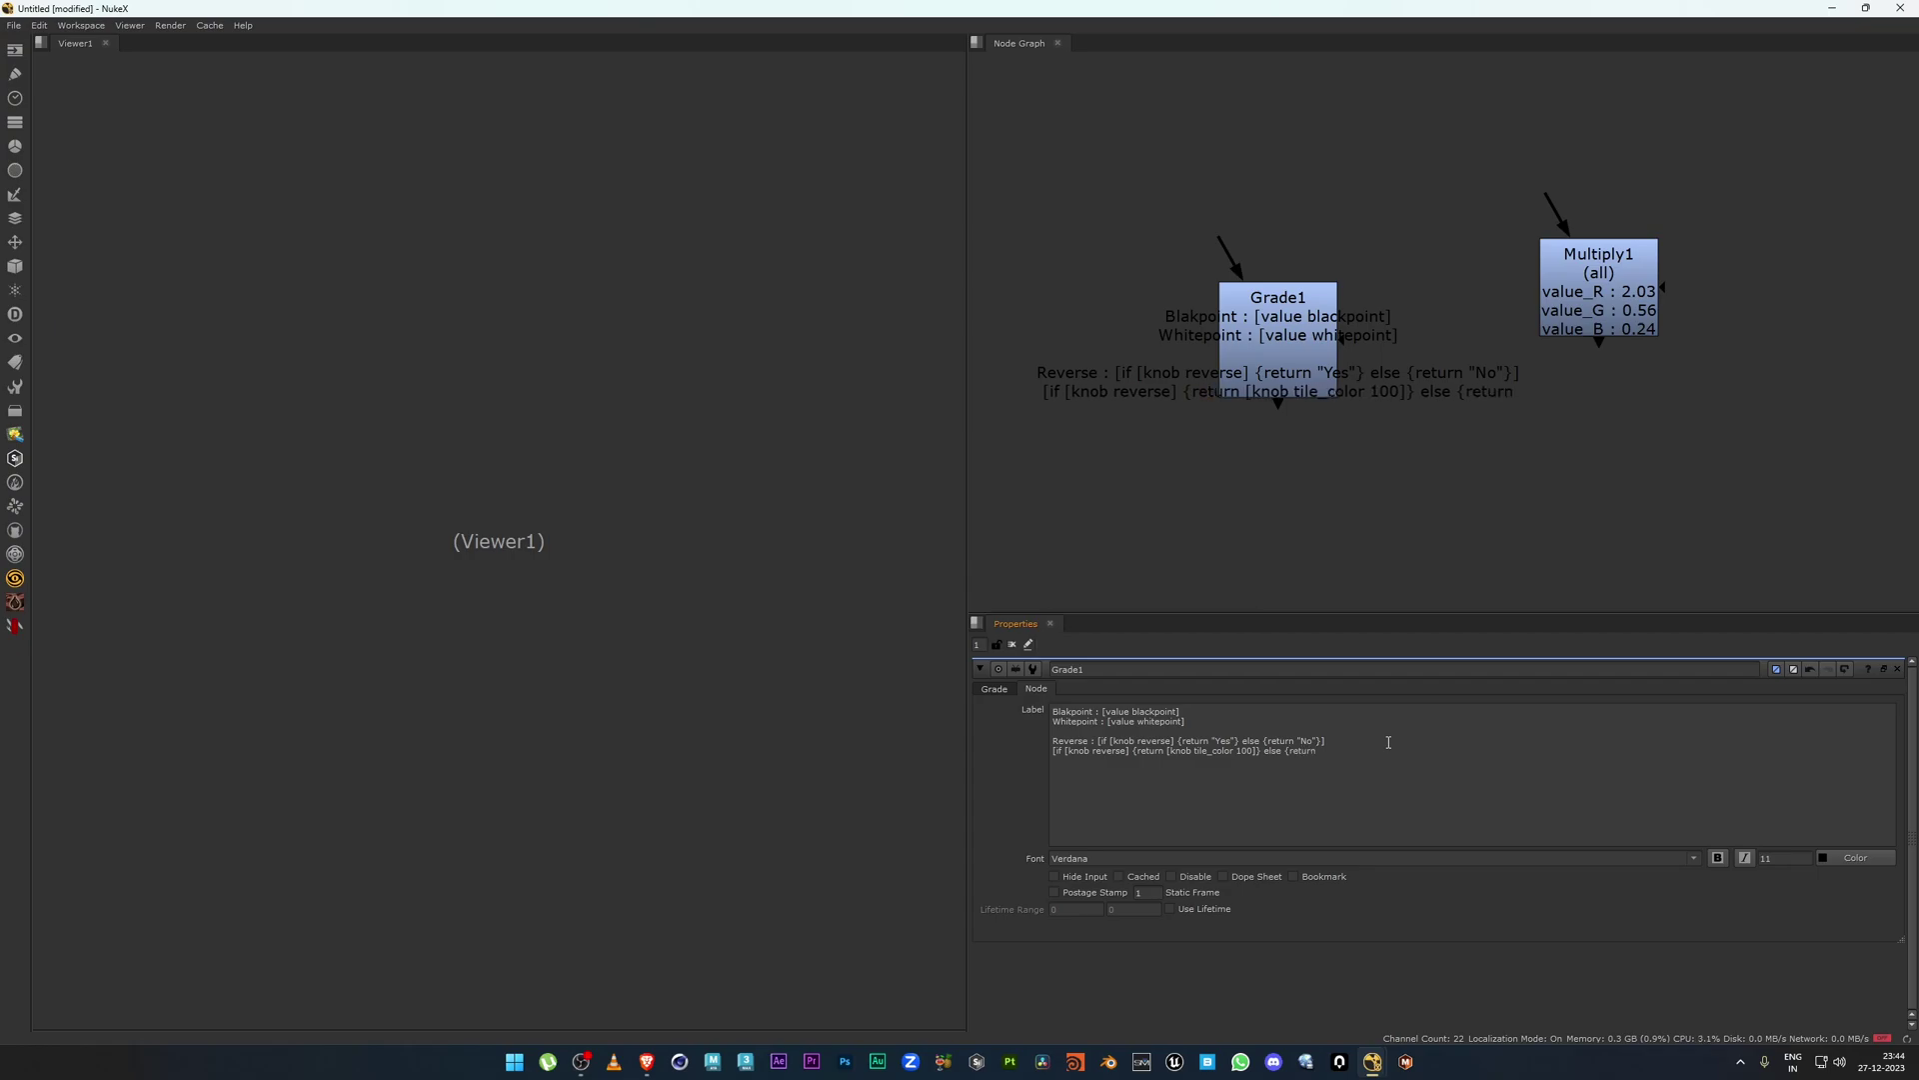
{"action": "type", "text": " [knob ti"}
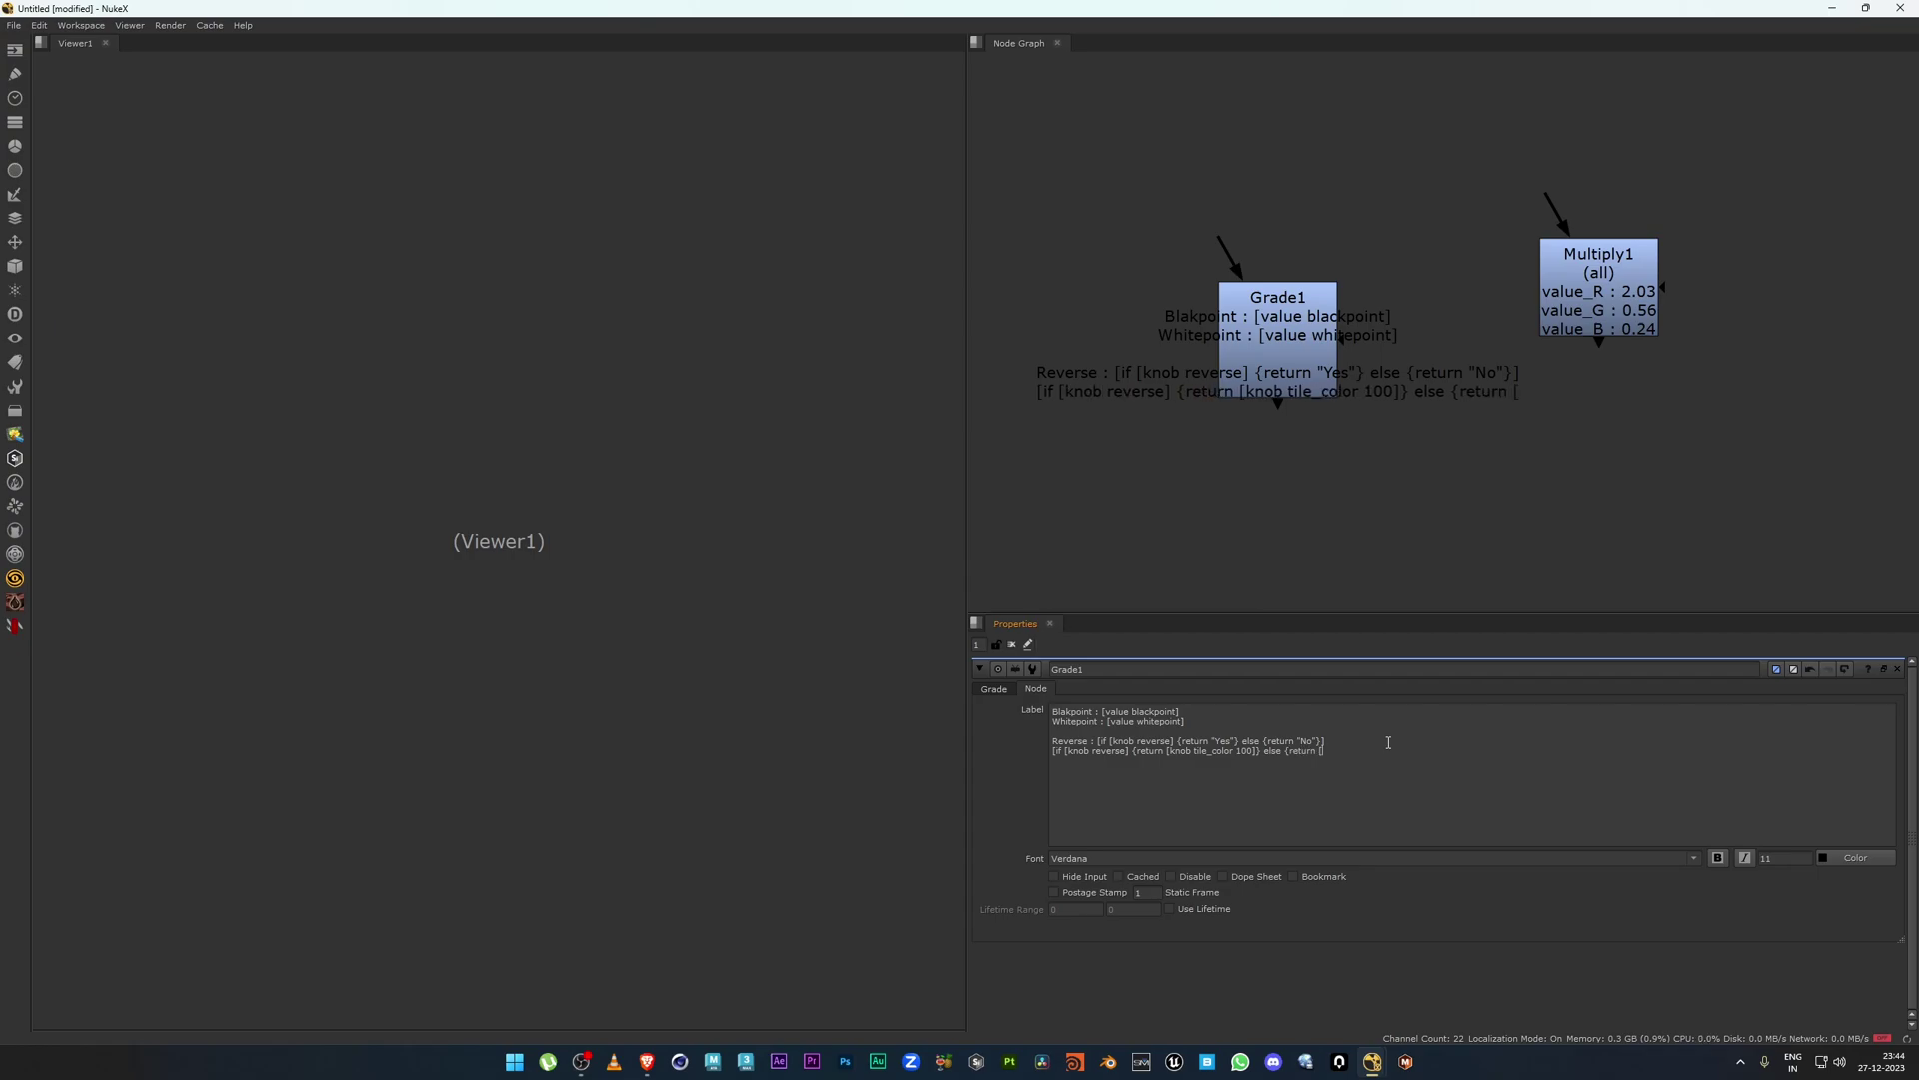
{"action": "type", "text": "le"}
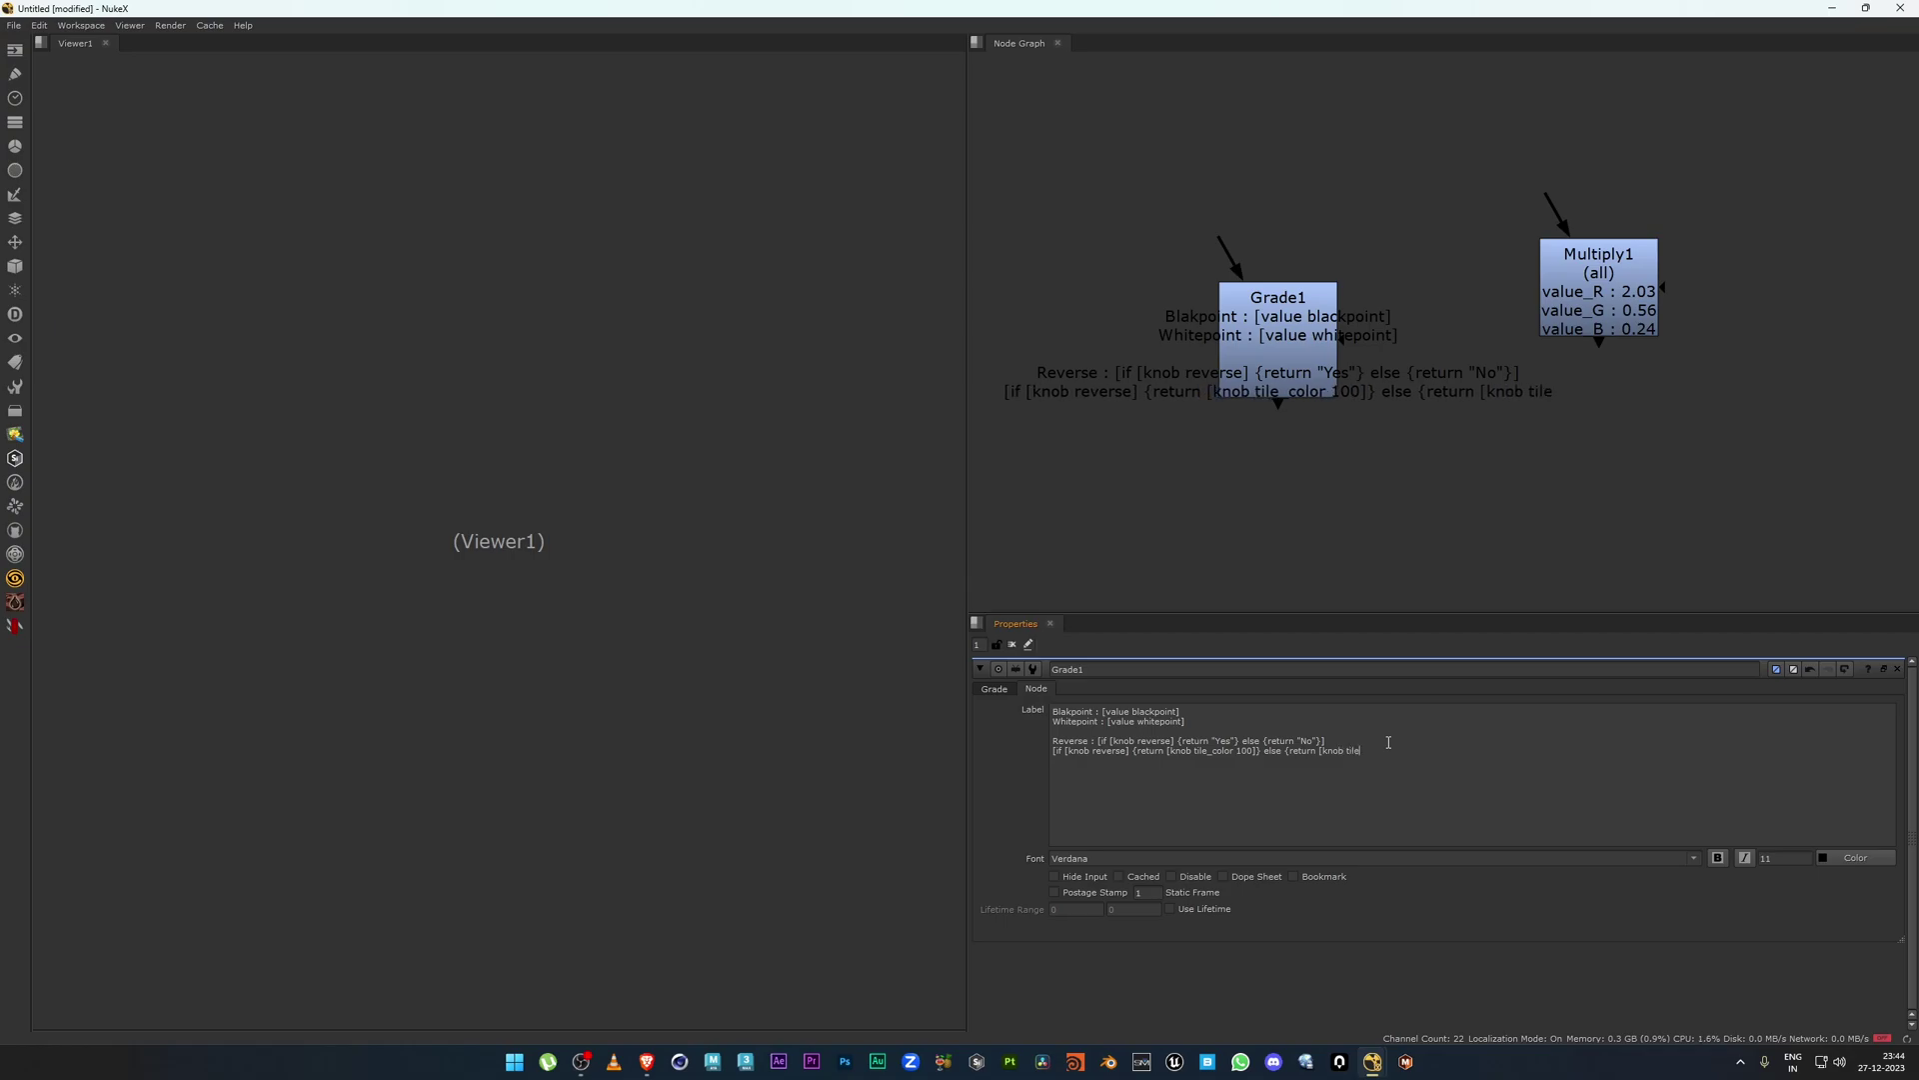
{"action": "type", "text": "_color"}
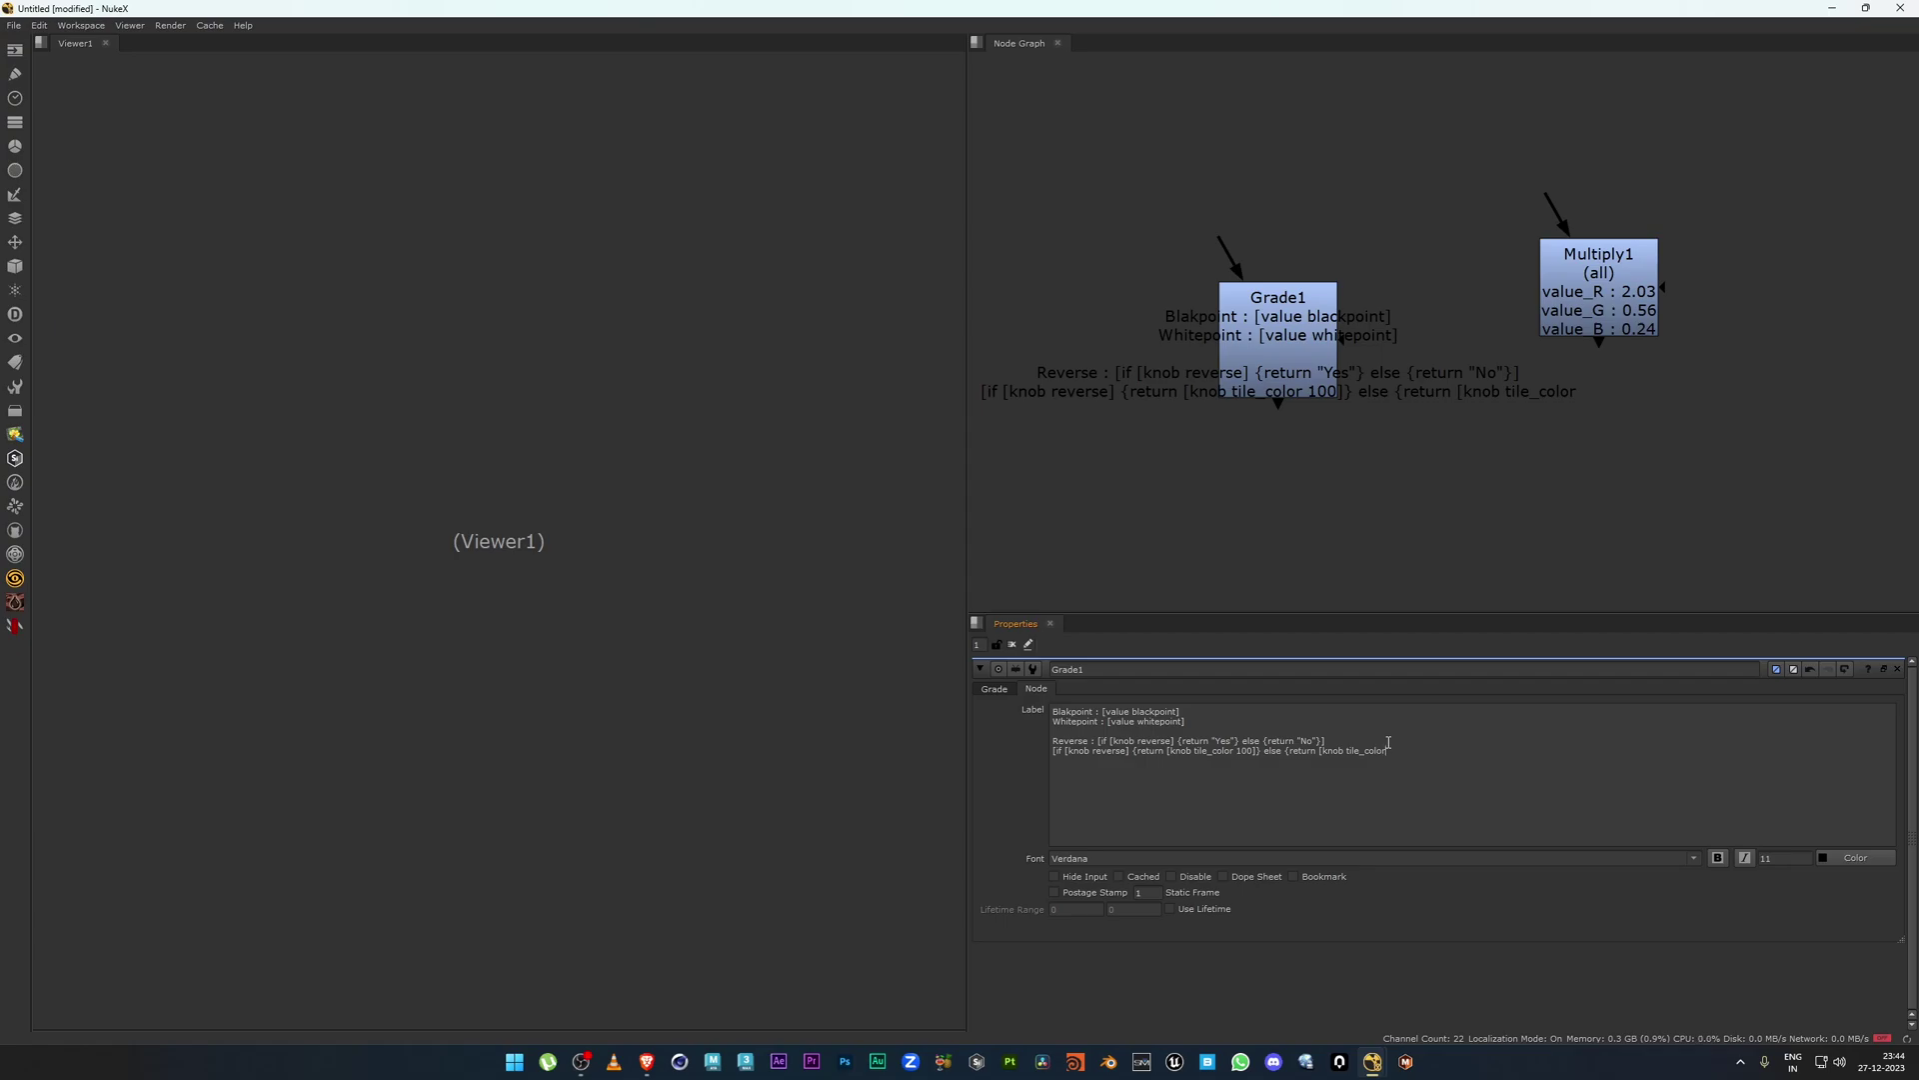
{"action": "type", "text": "10"}
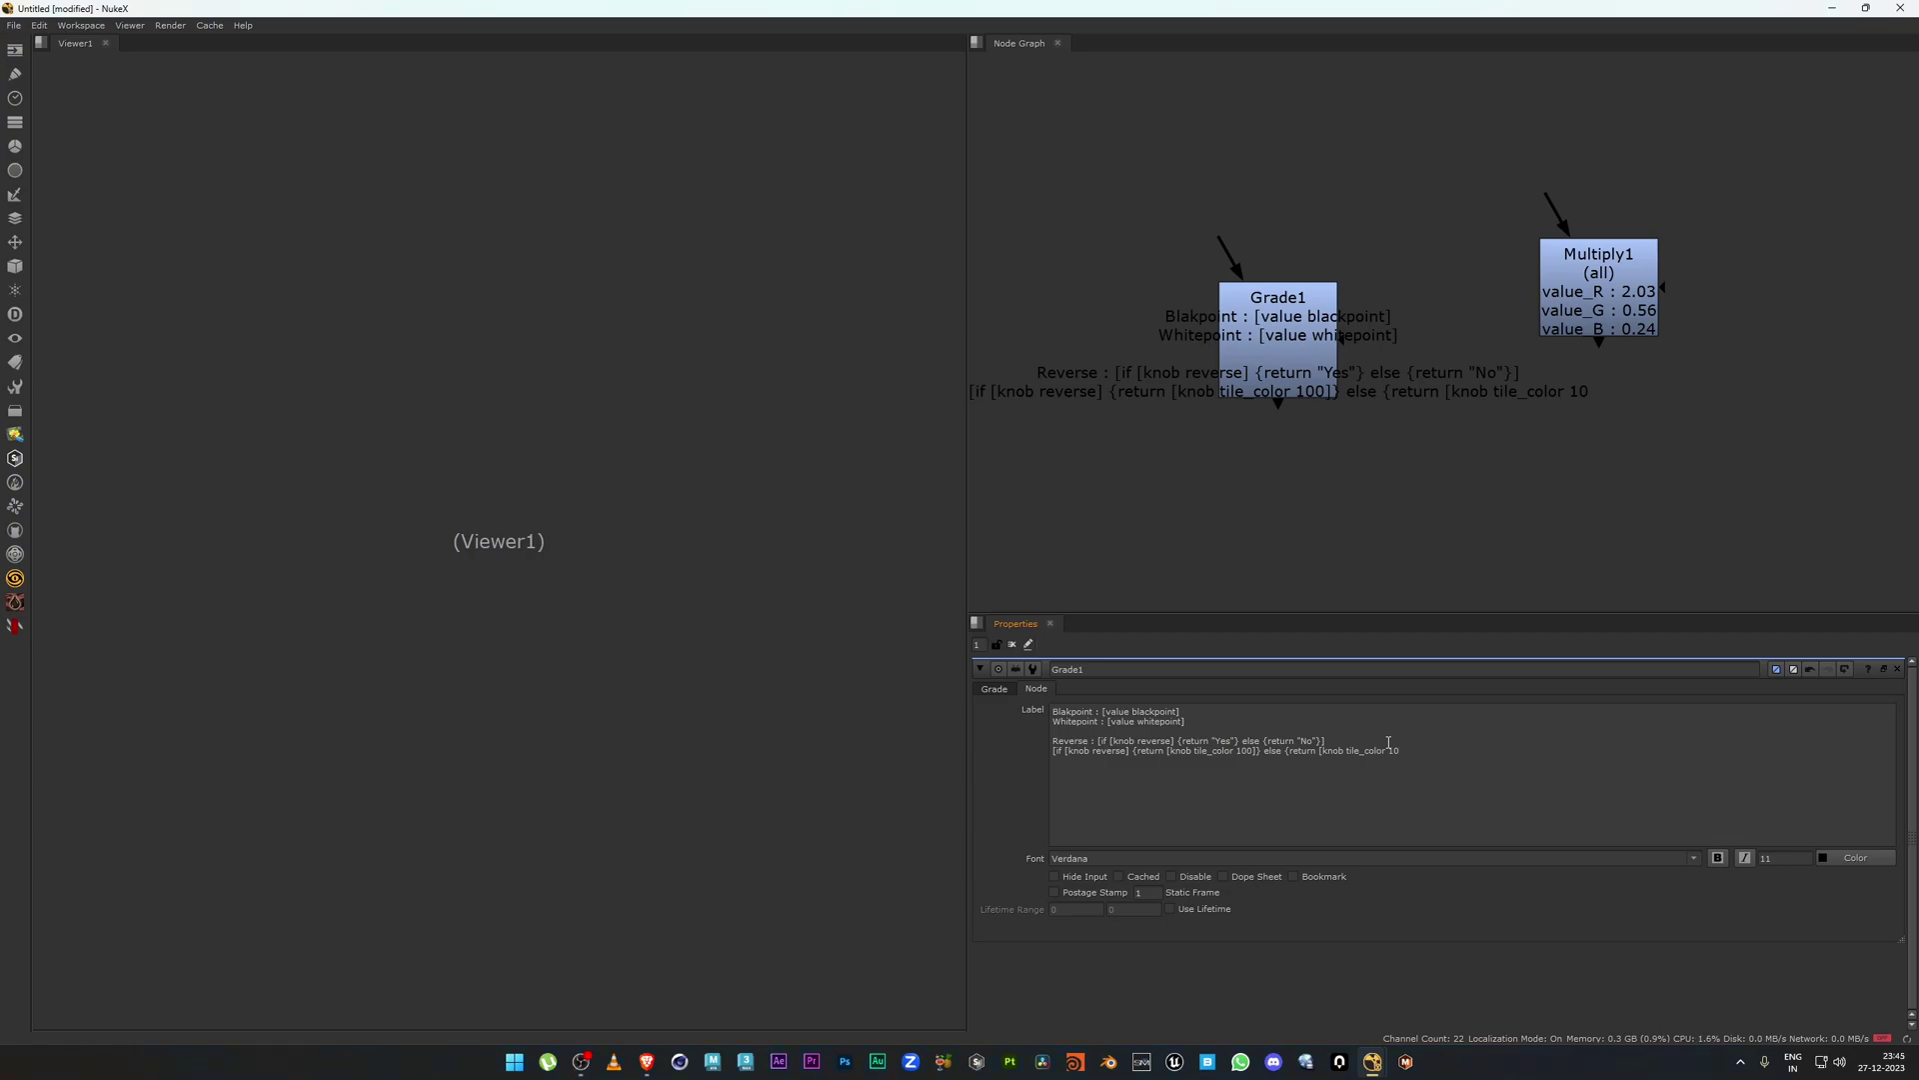
{"action": "type", "text": "]"}
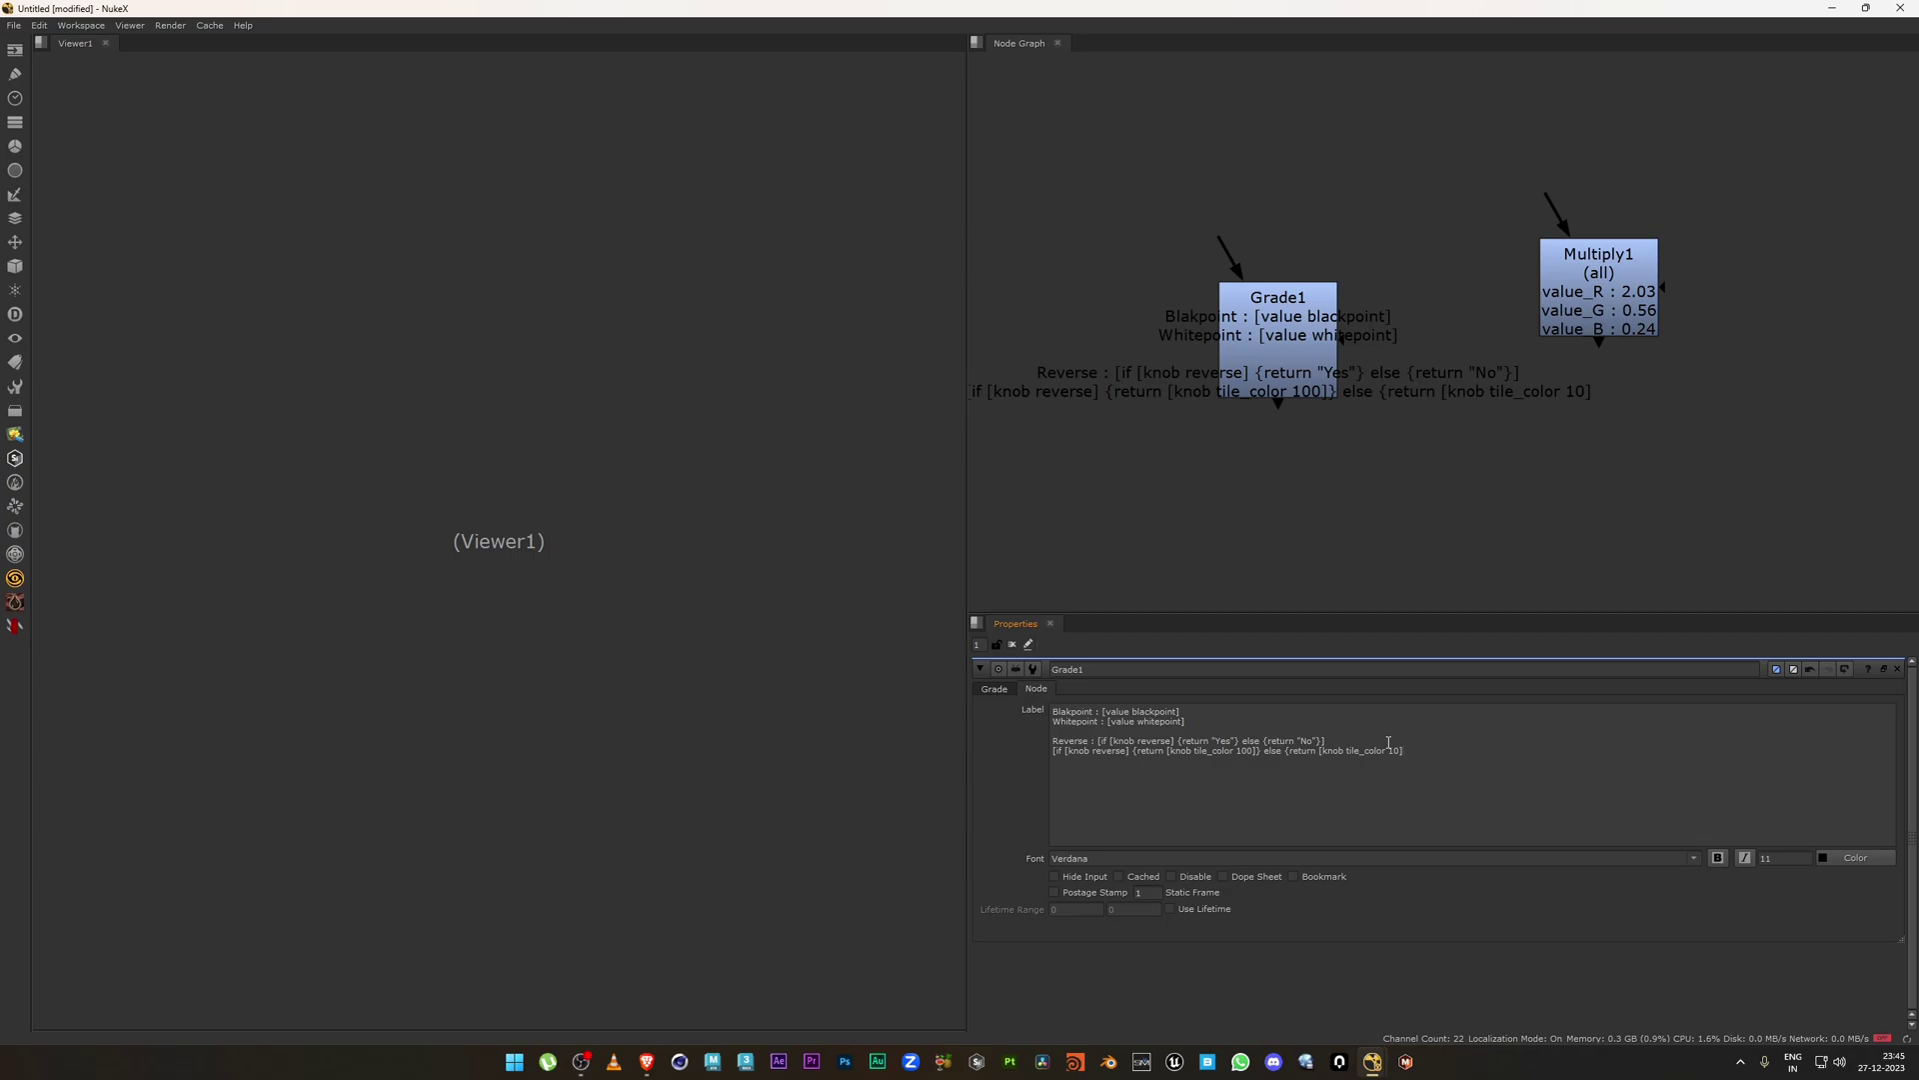
{"action": "type", "text": "}]"}
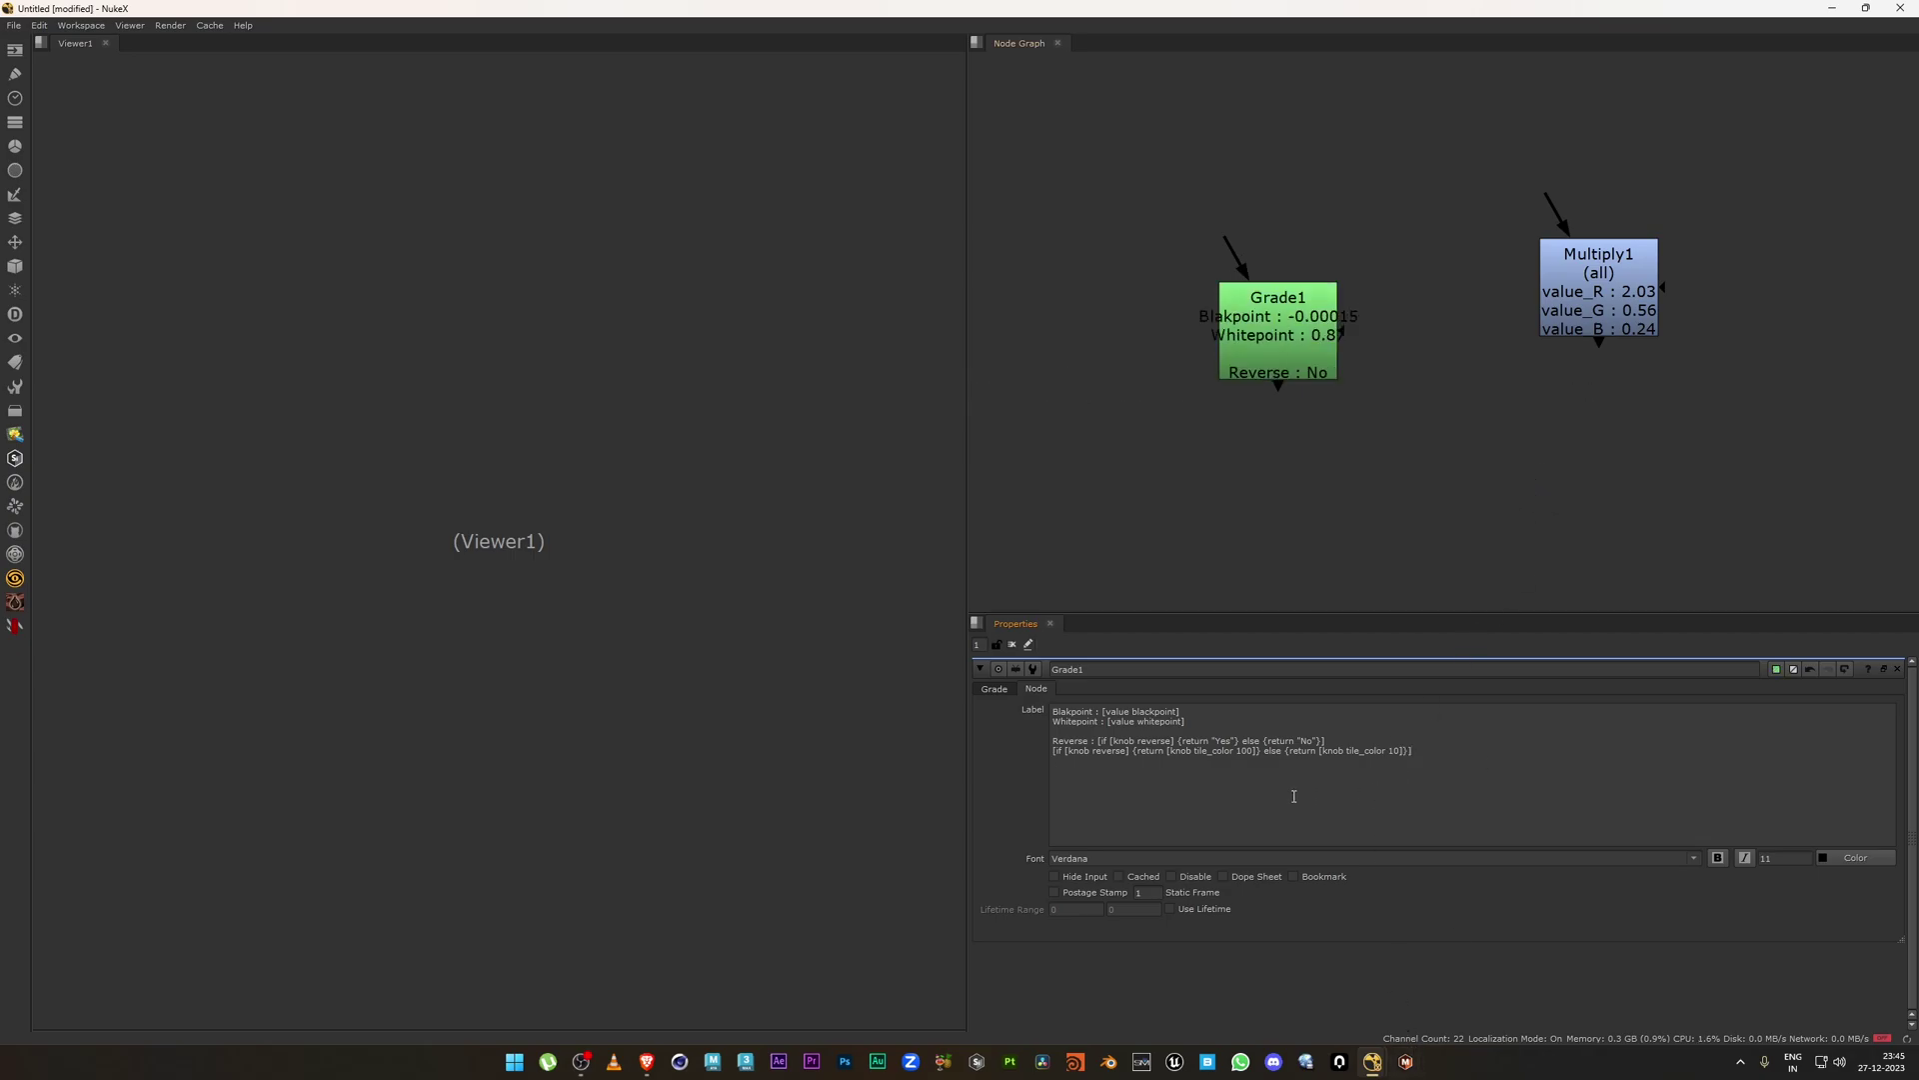
Toggle the Grade node's reverse option on and off several times to test the tile color switch, leaving it disabled.
{"action": "scroll", "coordinate": [1260, 340], "scroll_direction": "up", "scroll_amount": 2}
{"action": "left_click", "coordinate": [1266, 377]}
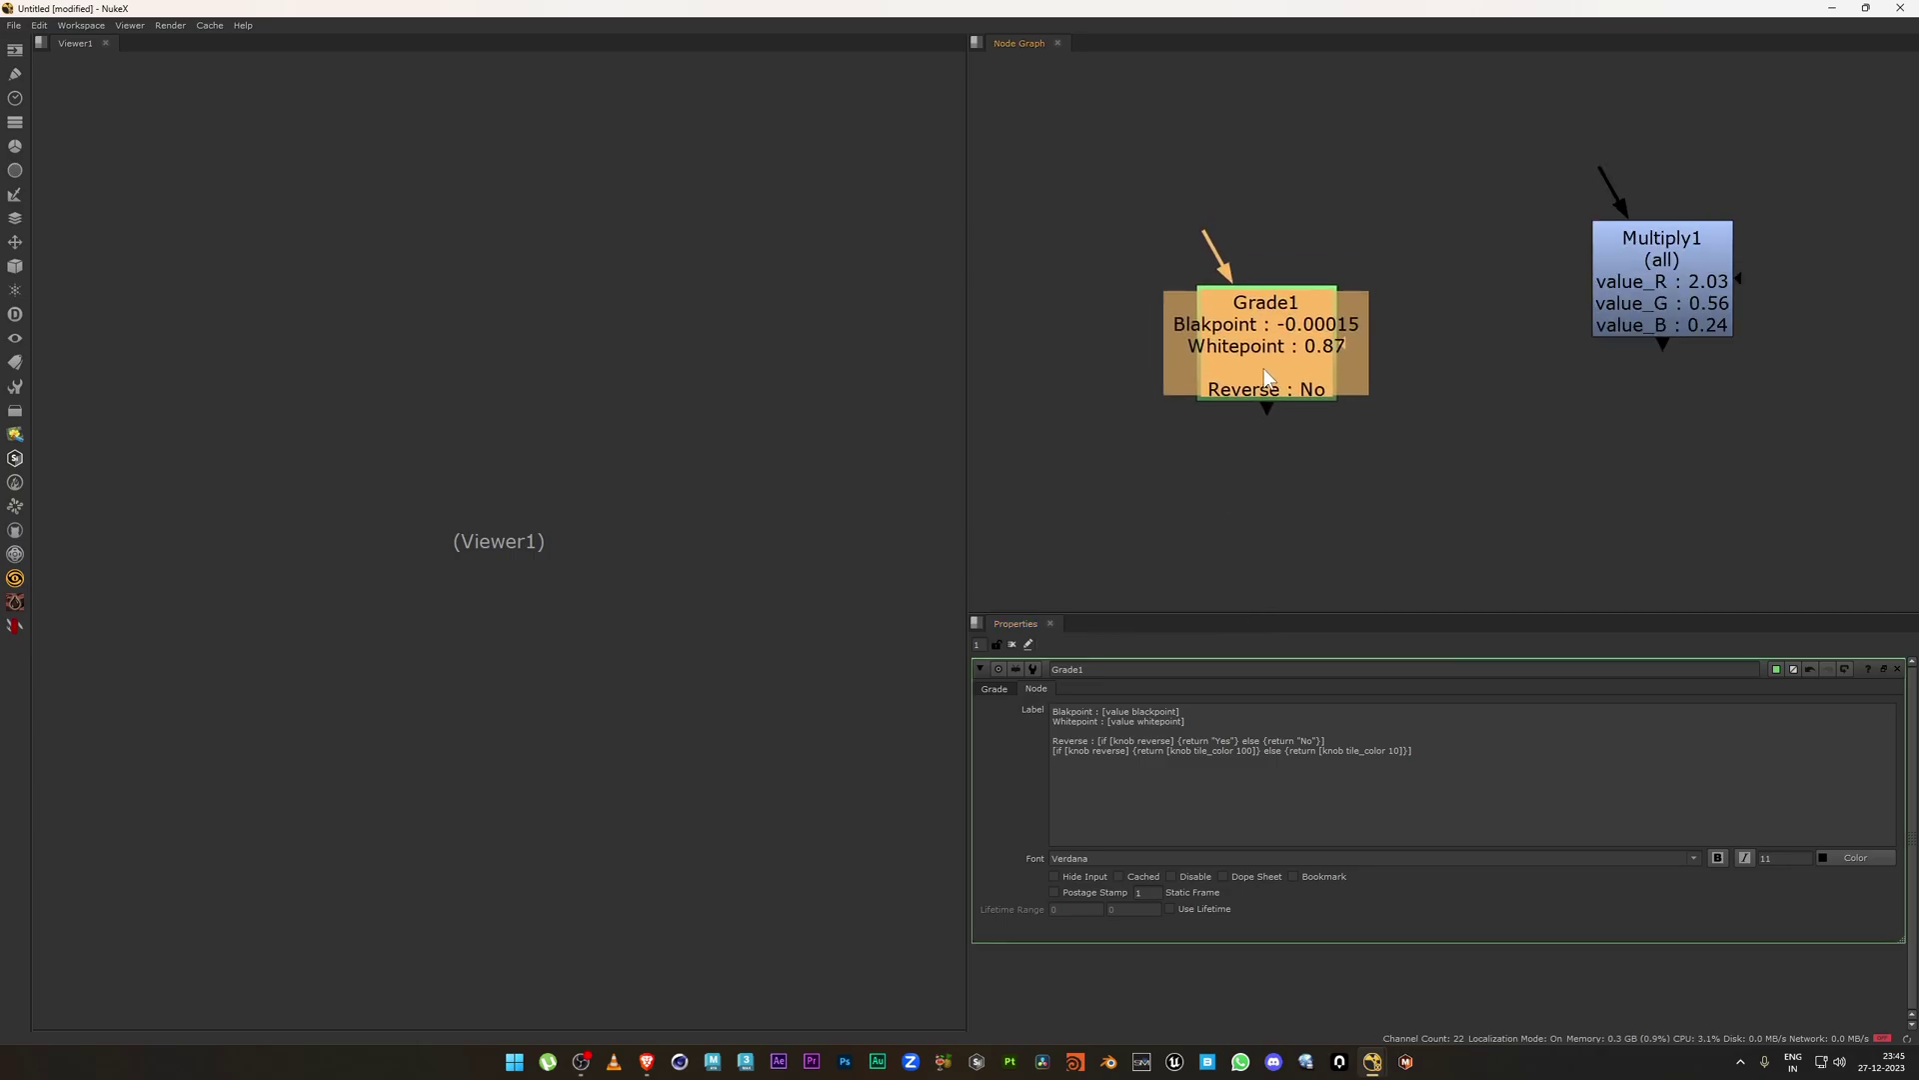
{"action": "left_click", "coordinate": [1089, 272]}
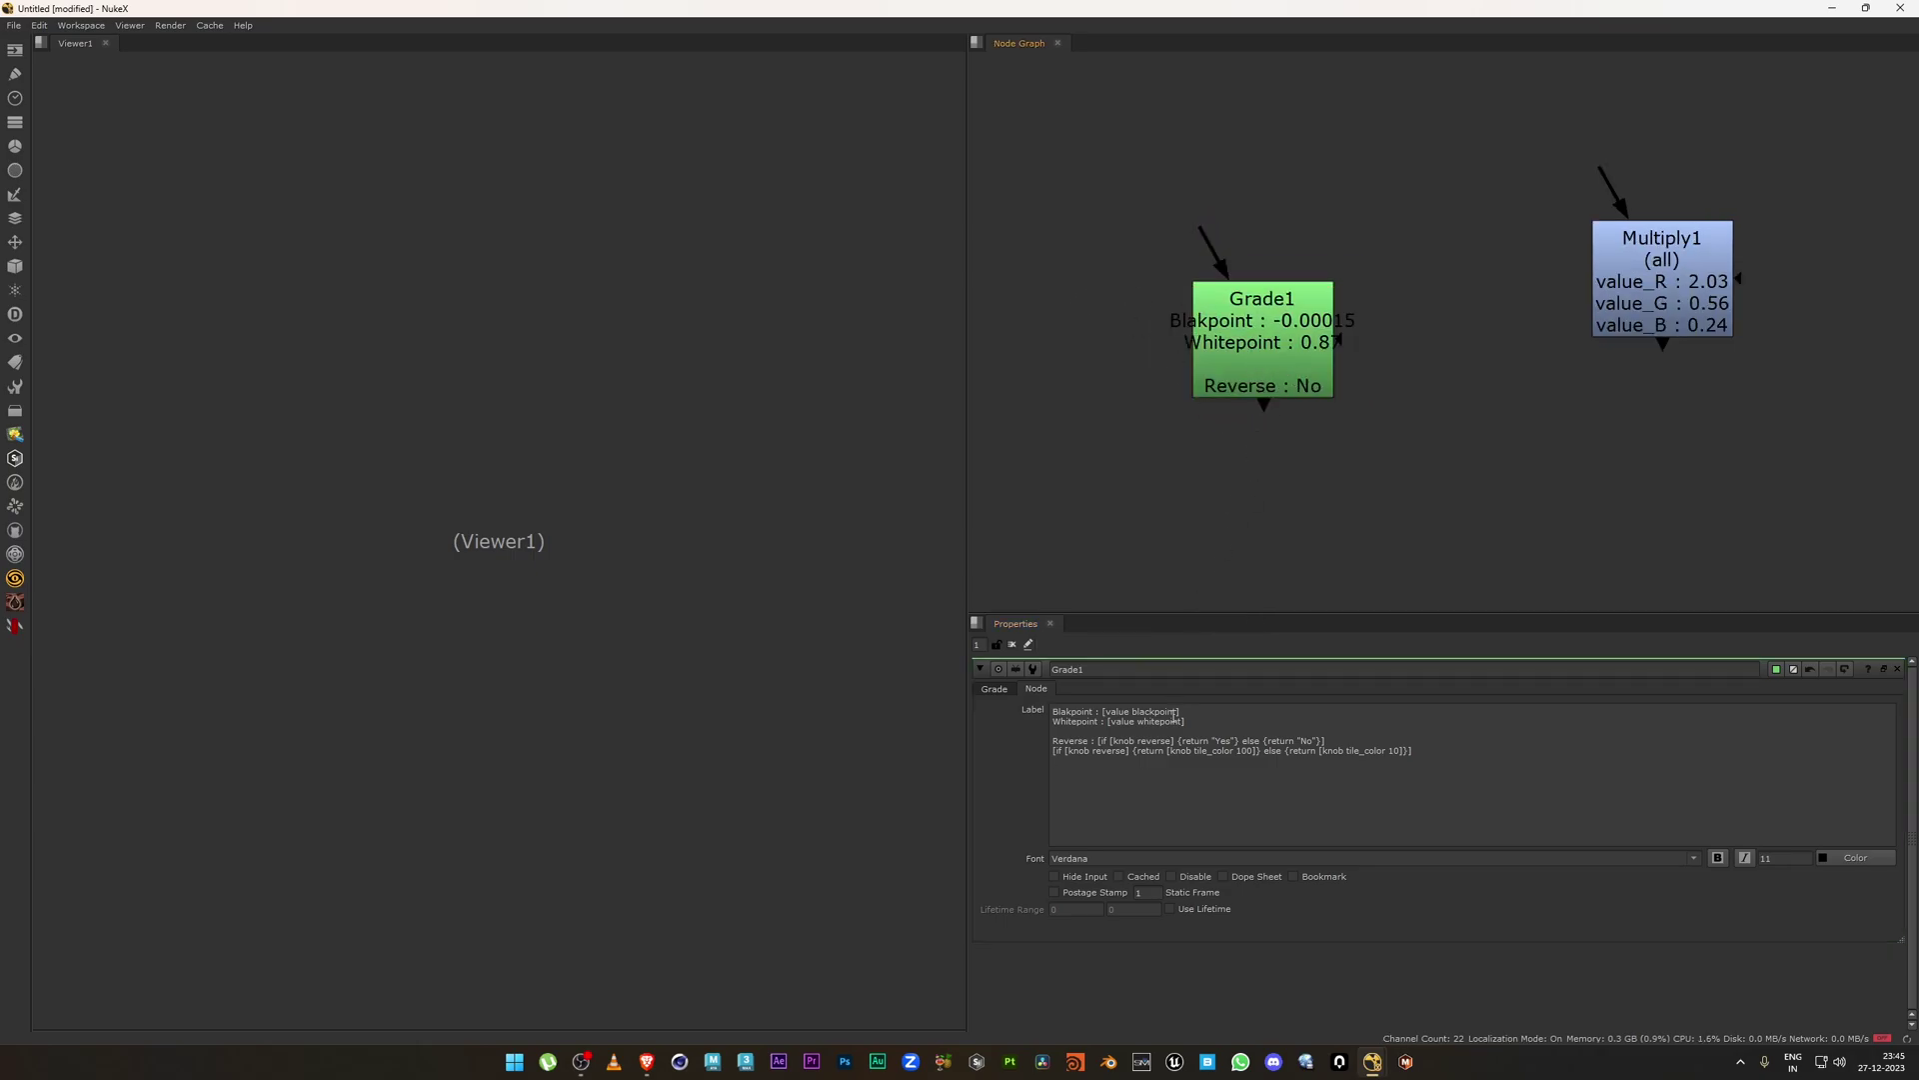
{"action": "left_click", "coordinate": [995, 689]}
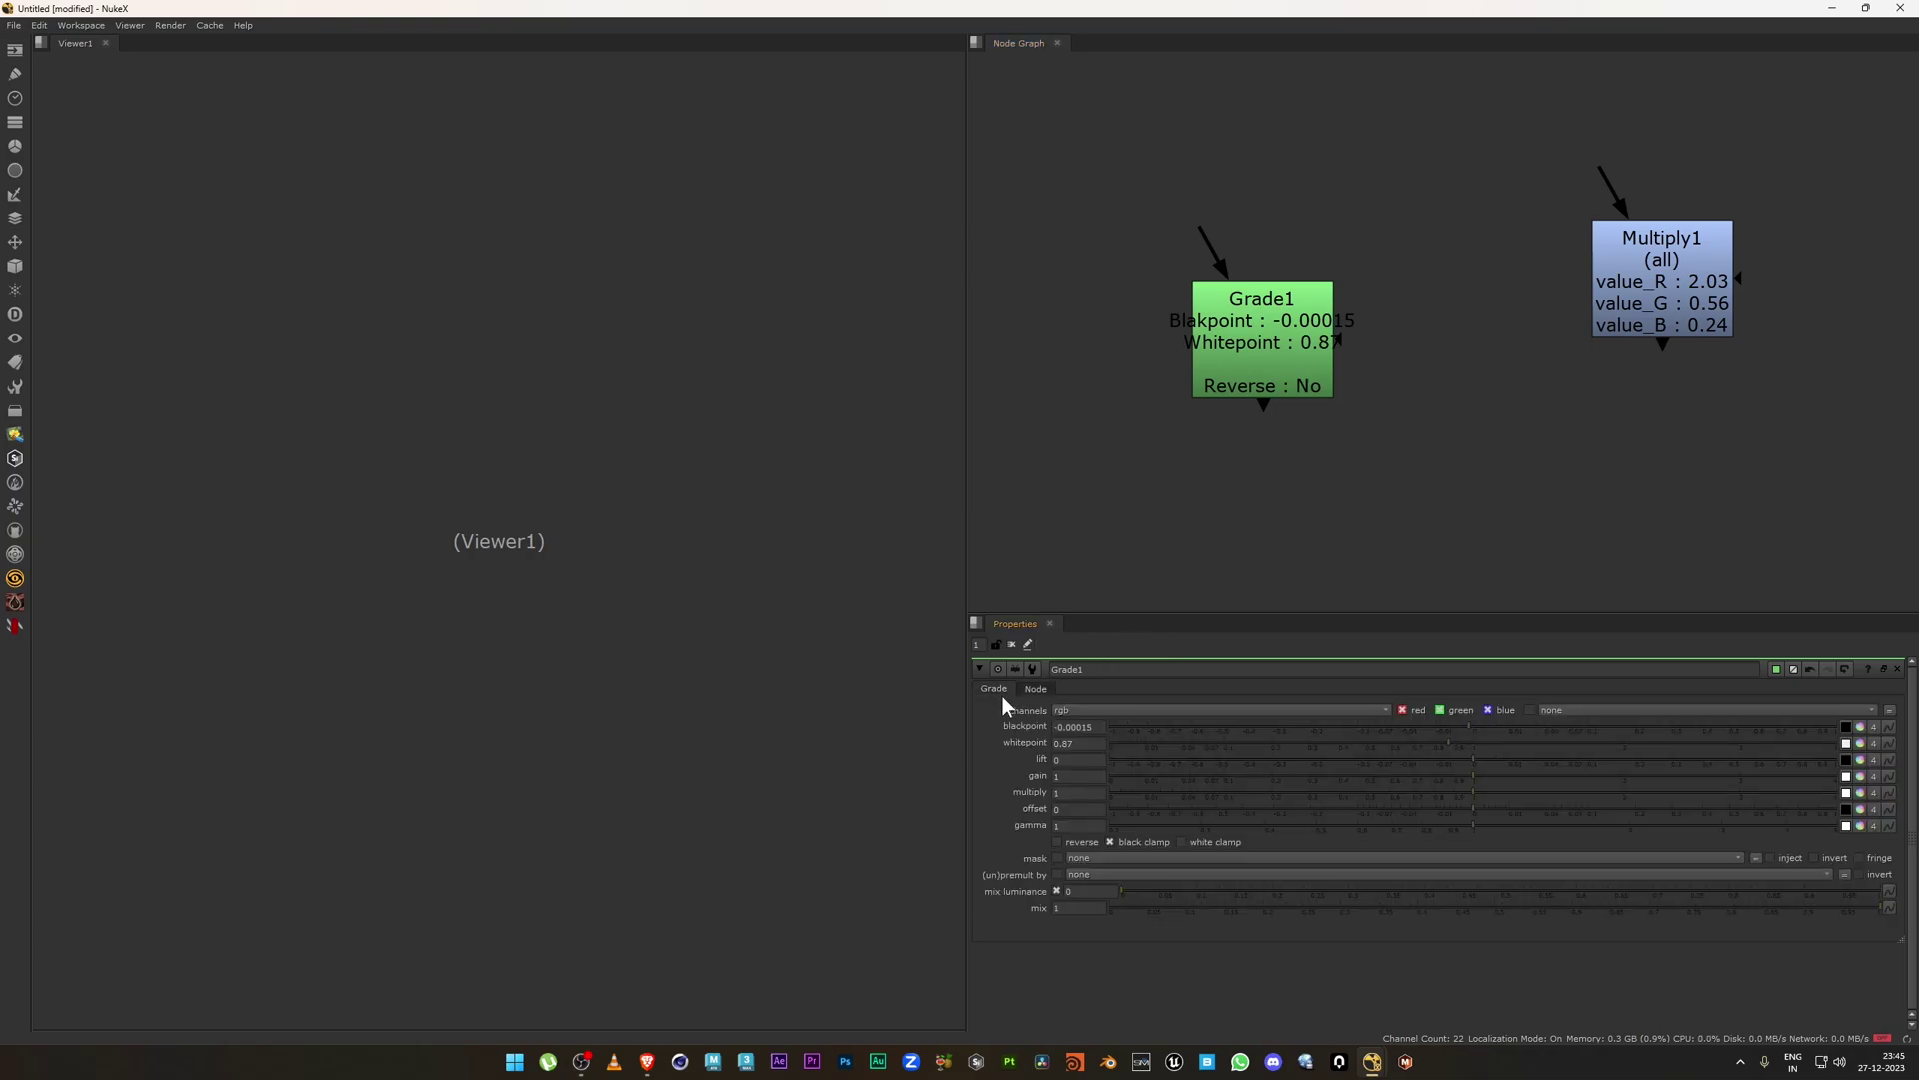
{"action": "left_click", "coordinate": [1058, 841]}
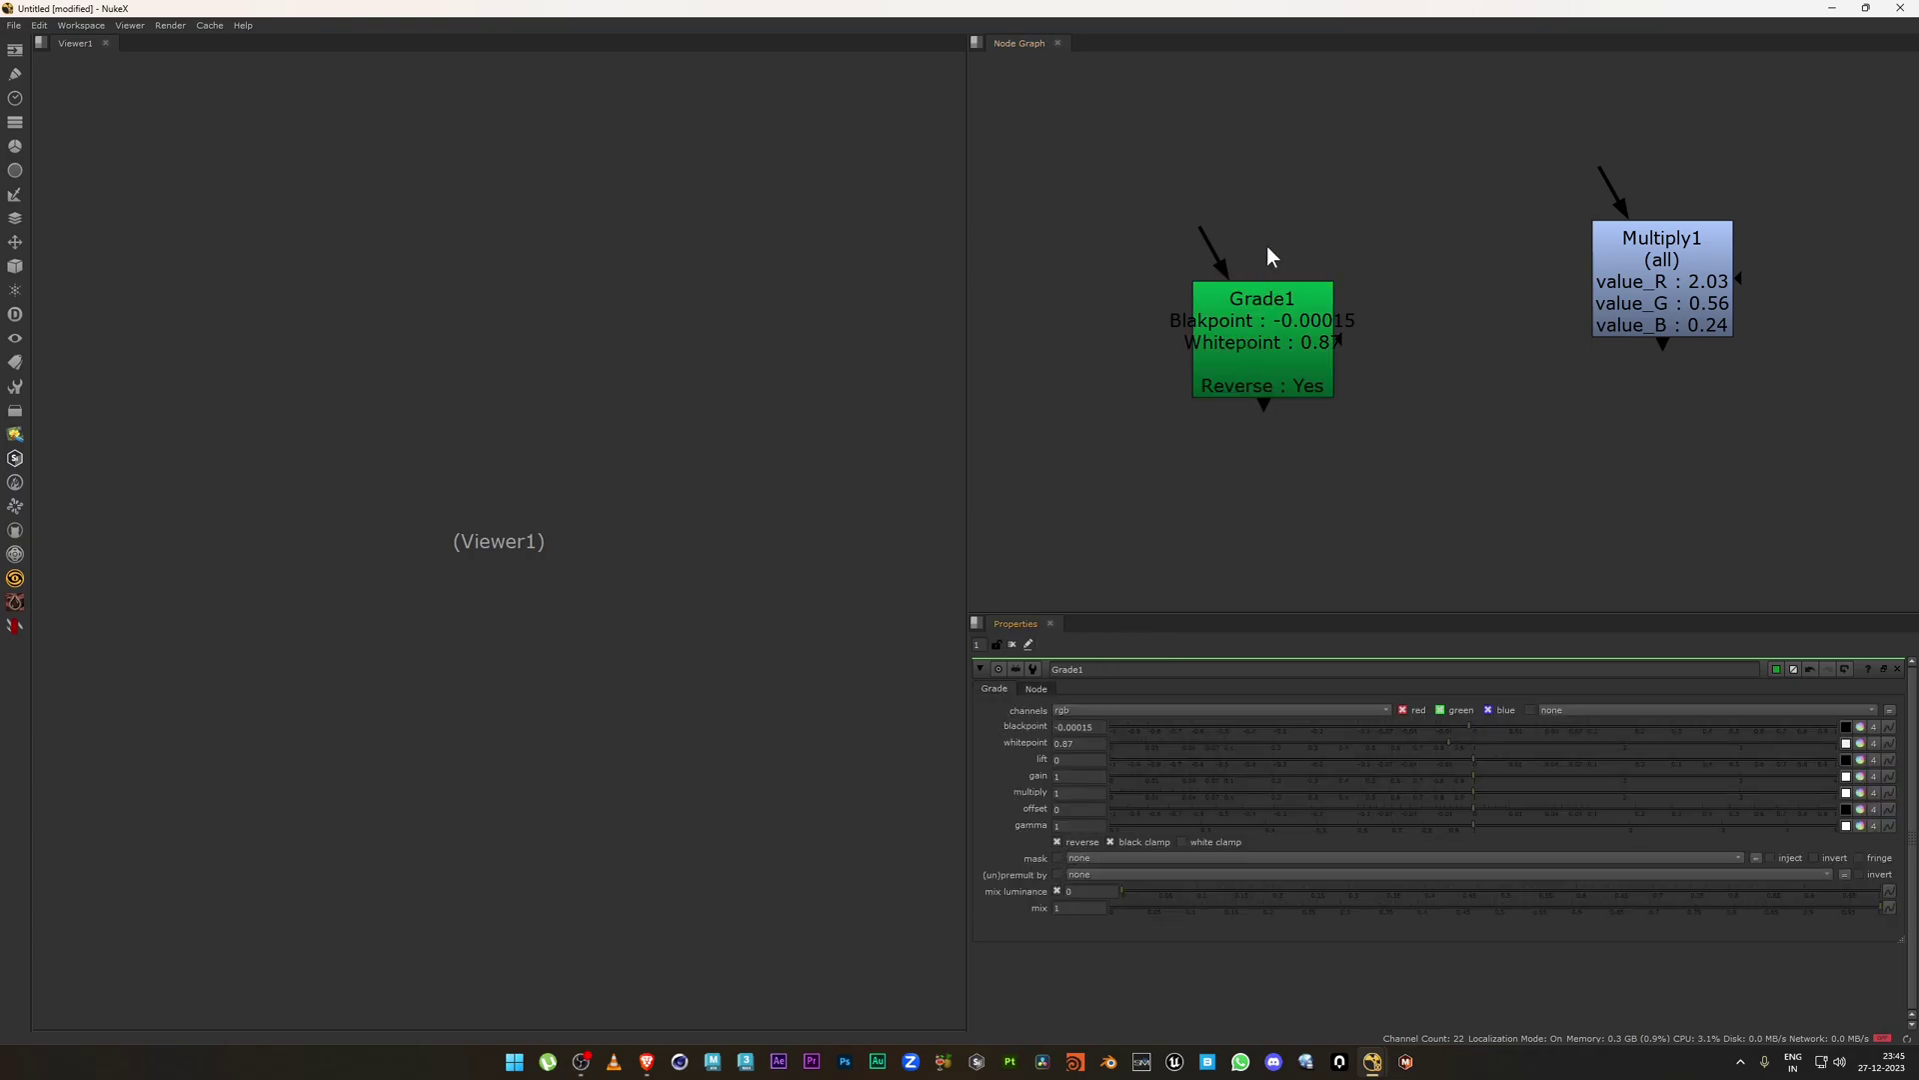
{"action": "scroll", "coordinate": [1287, 372], "scroll_direction": "up", "scroll_amount": 3}
{"action": "scroll", "coordinate": [1303, 358], "scroll_direction": "down", "scroll_amount": 2}
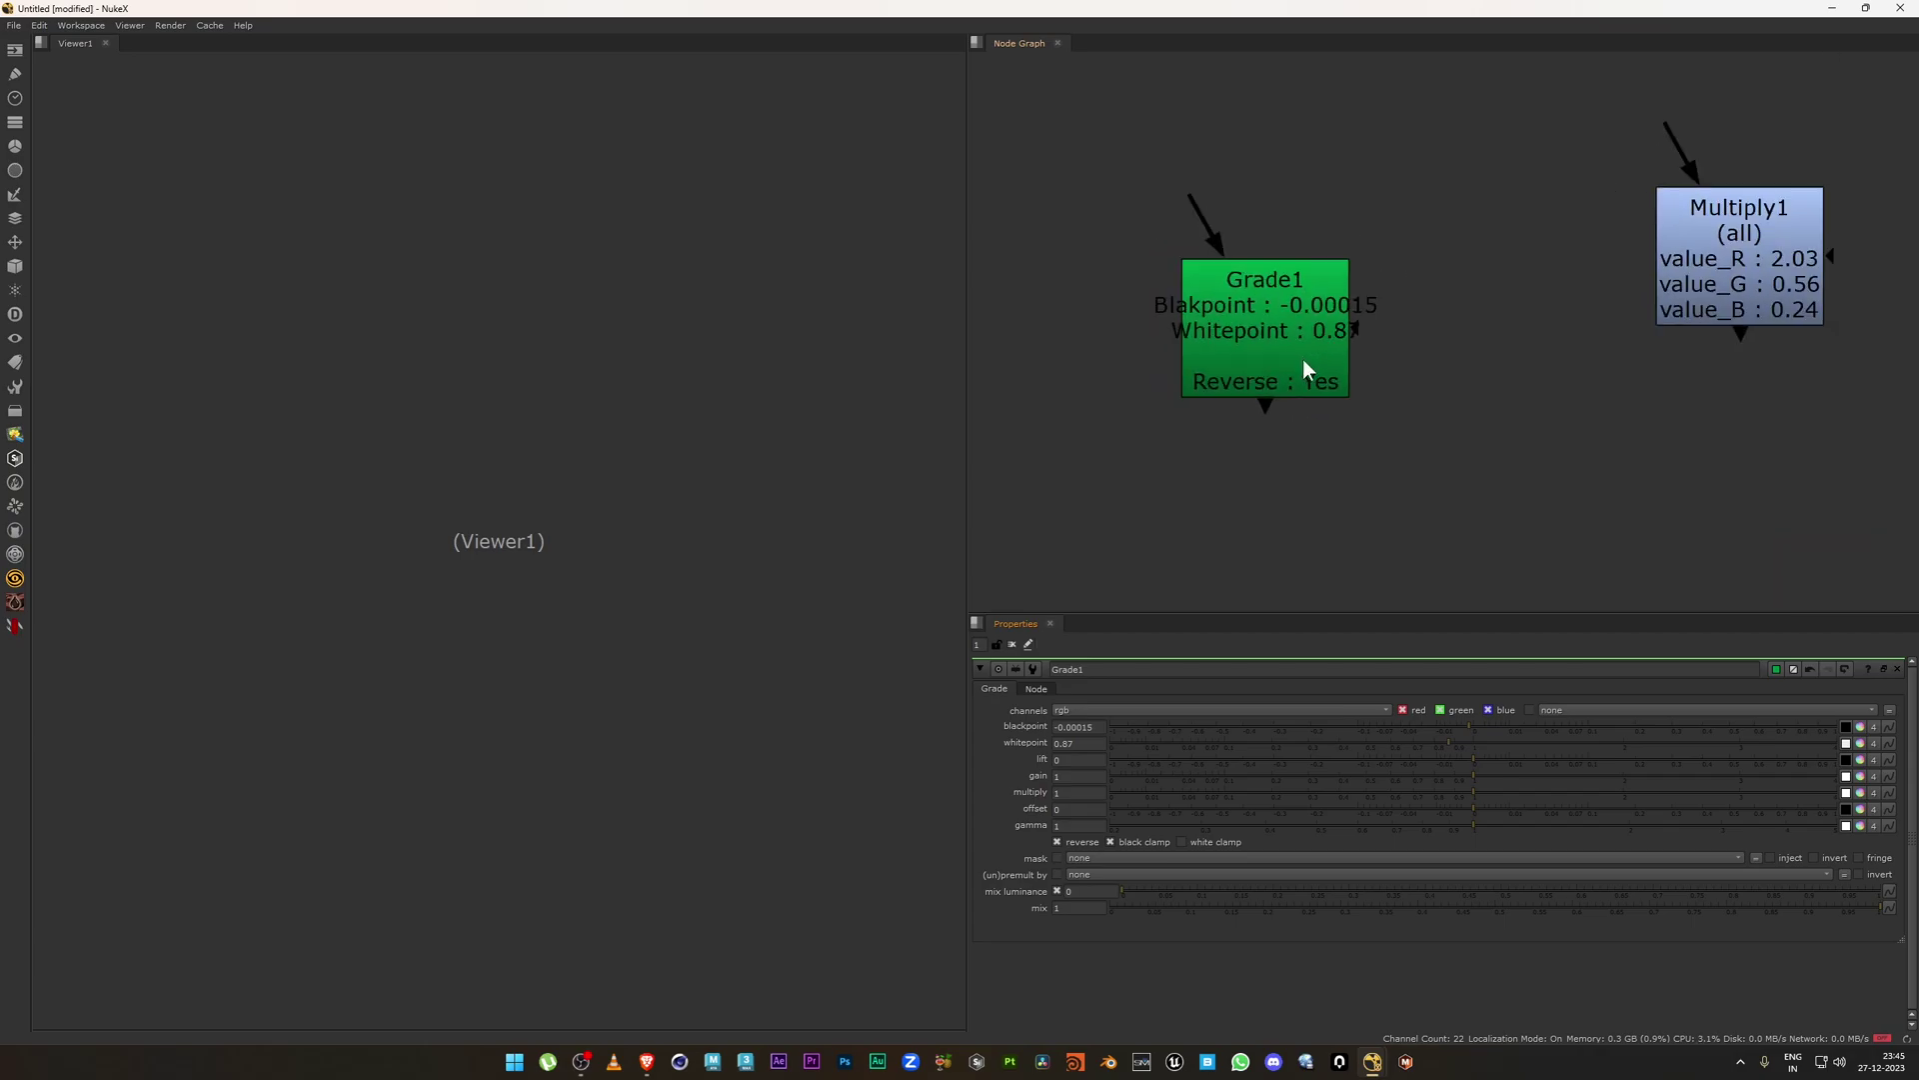
{"action": "left_click", "coordinate": [1080, 844]}
{"action": "left_click", "coordinate": [1080, 844]}
{"action": "left_click", "coordinate": [1079, 844]}
{"action": "left_click", "coordinate": [1080, 843]}
{"action": "left_click", "coordinate": [1079, 846]}
In the Grade label's else branch, try tile_color values 6, 5 and 3, and settle on 5.
{"action": "left_click", "coordinate": [1037, 688]}
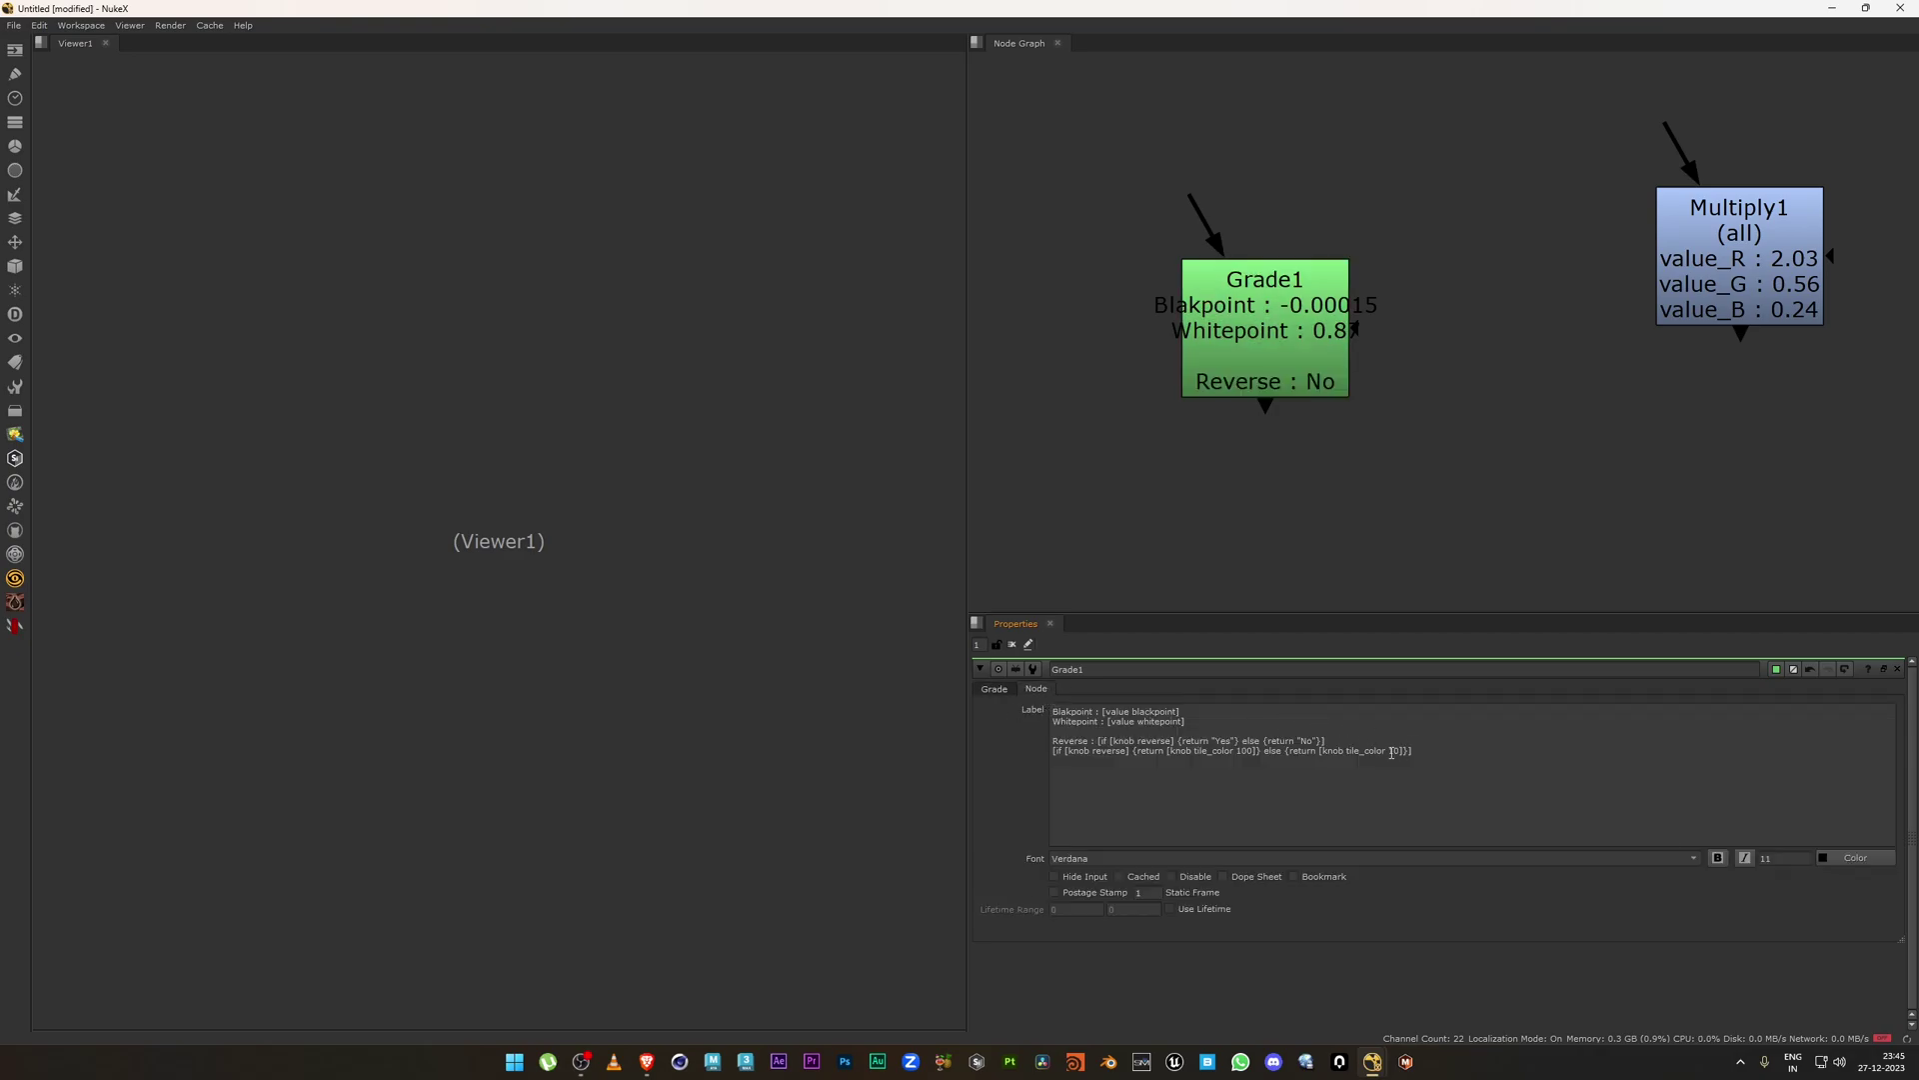
{"action": "key", "text": "Delete"}
{"action": "key", "text": "Delete"}
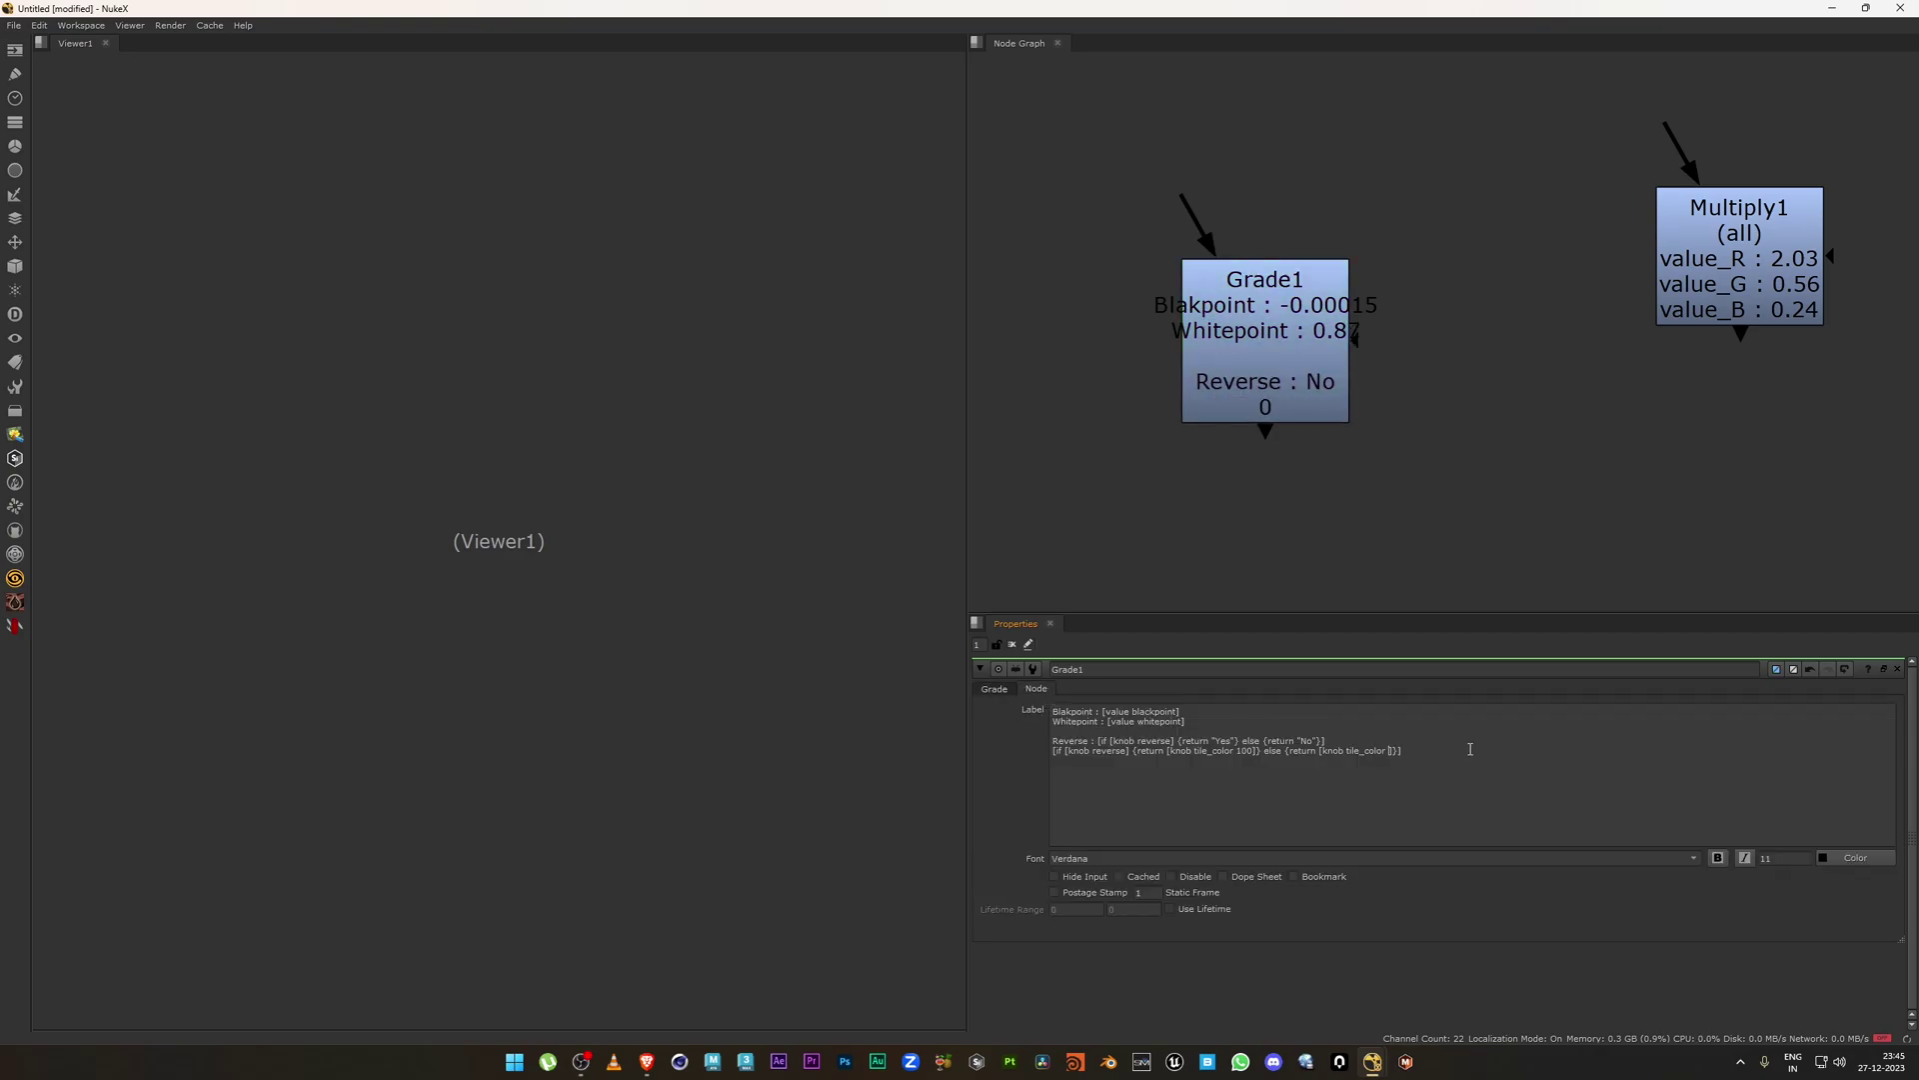
{"action": "type", "text": "6"}
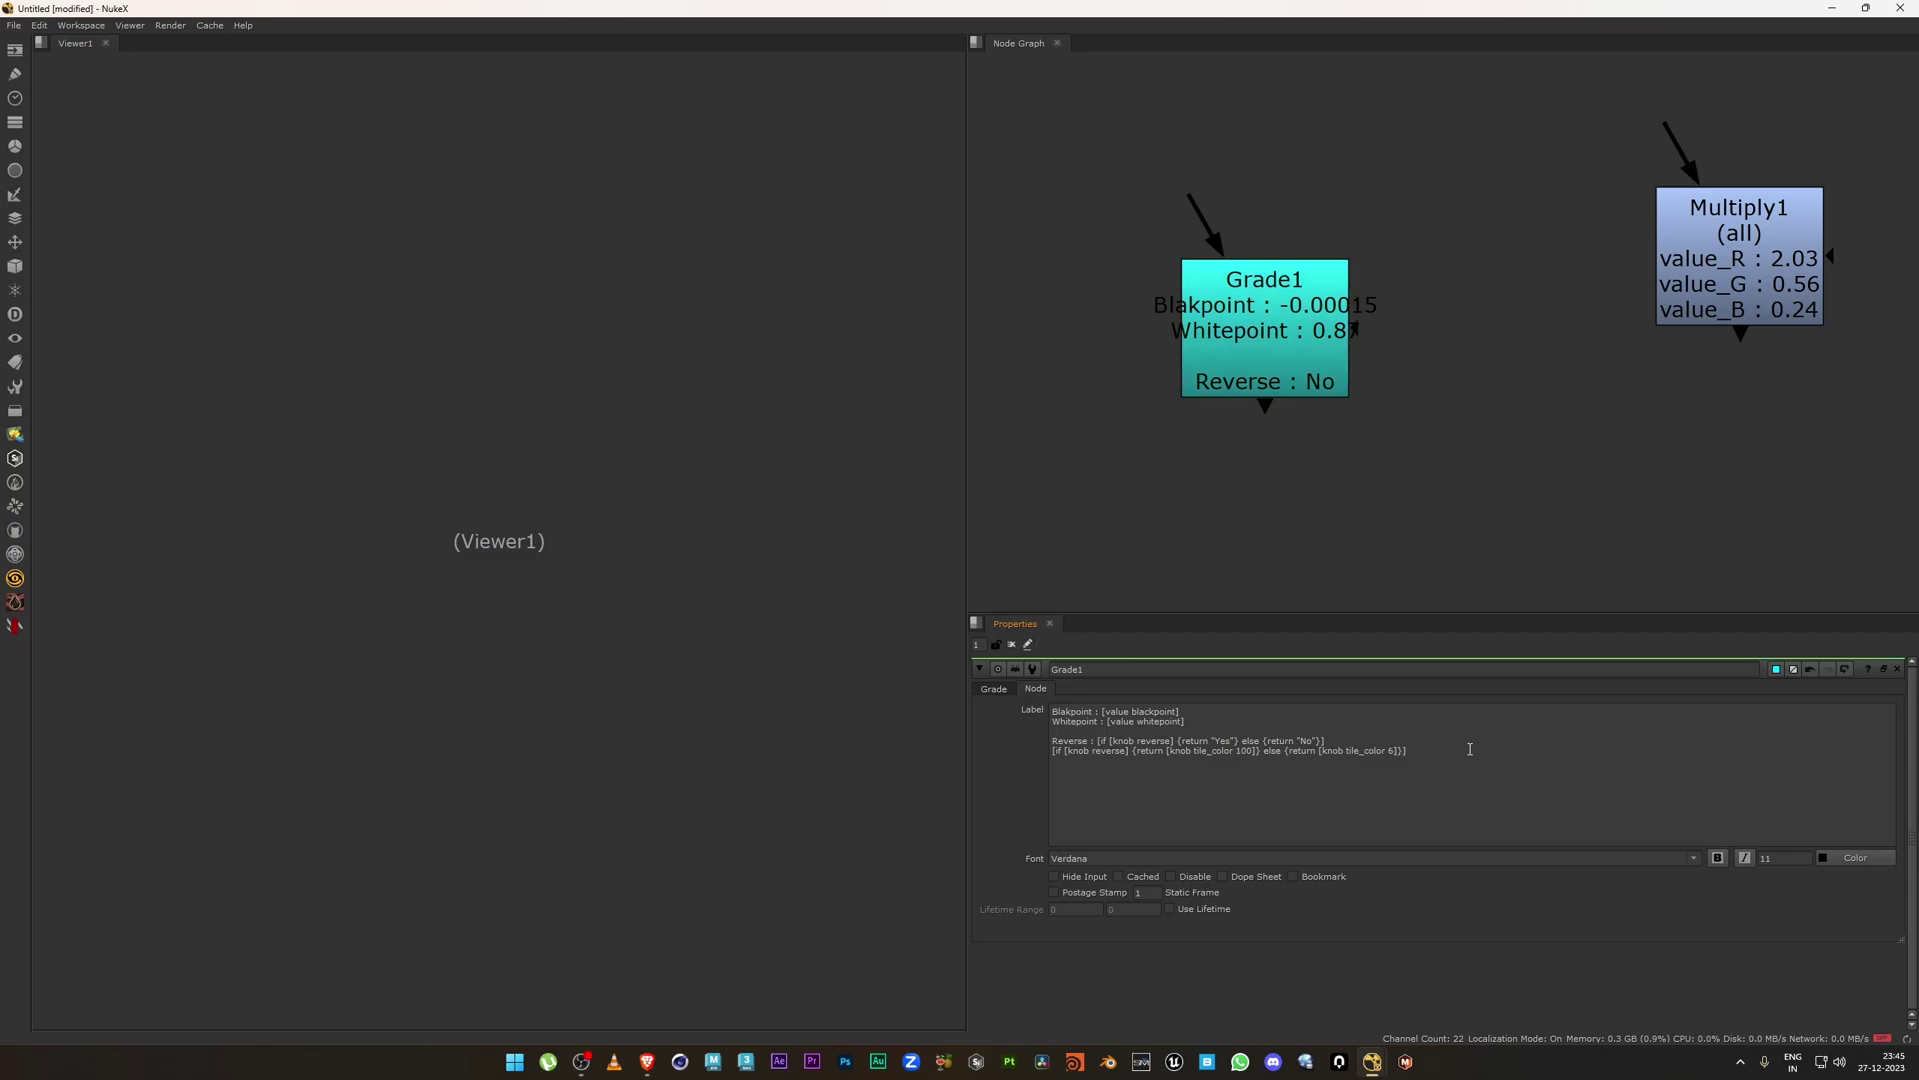
{"action": "key", "text": "BackSpace"}
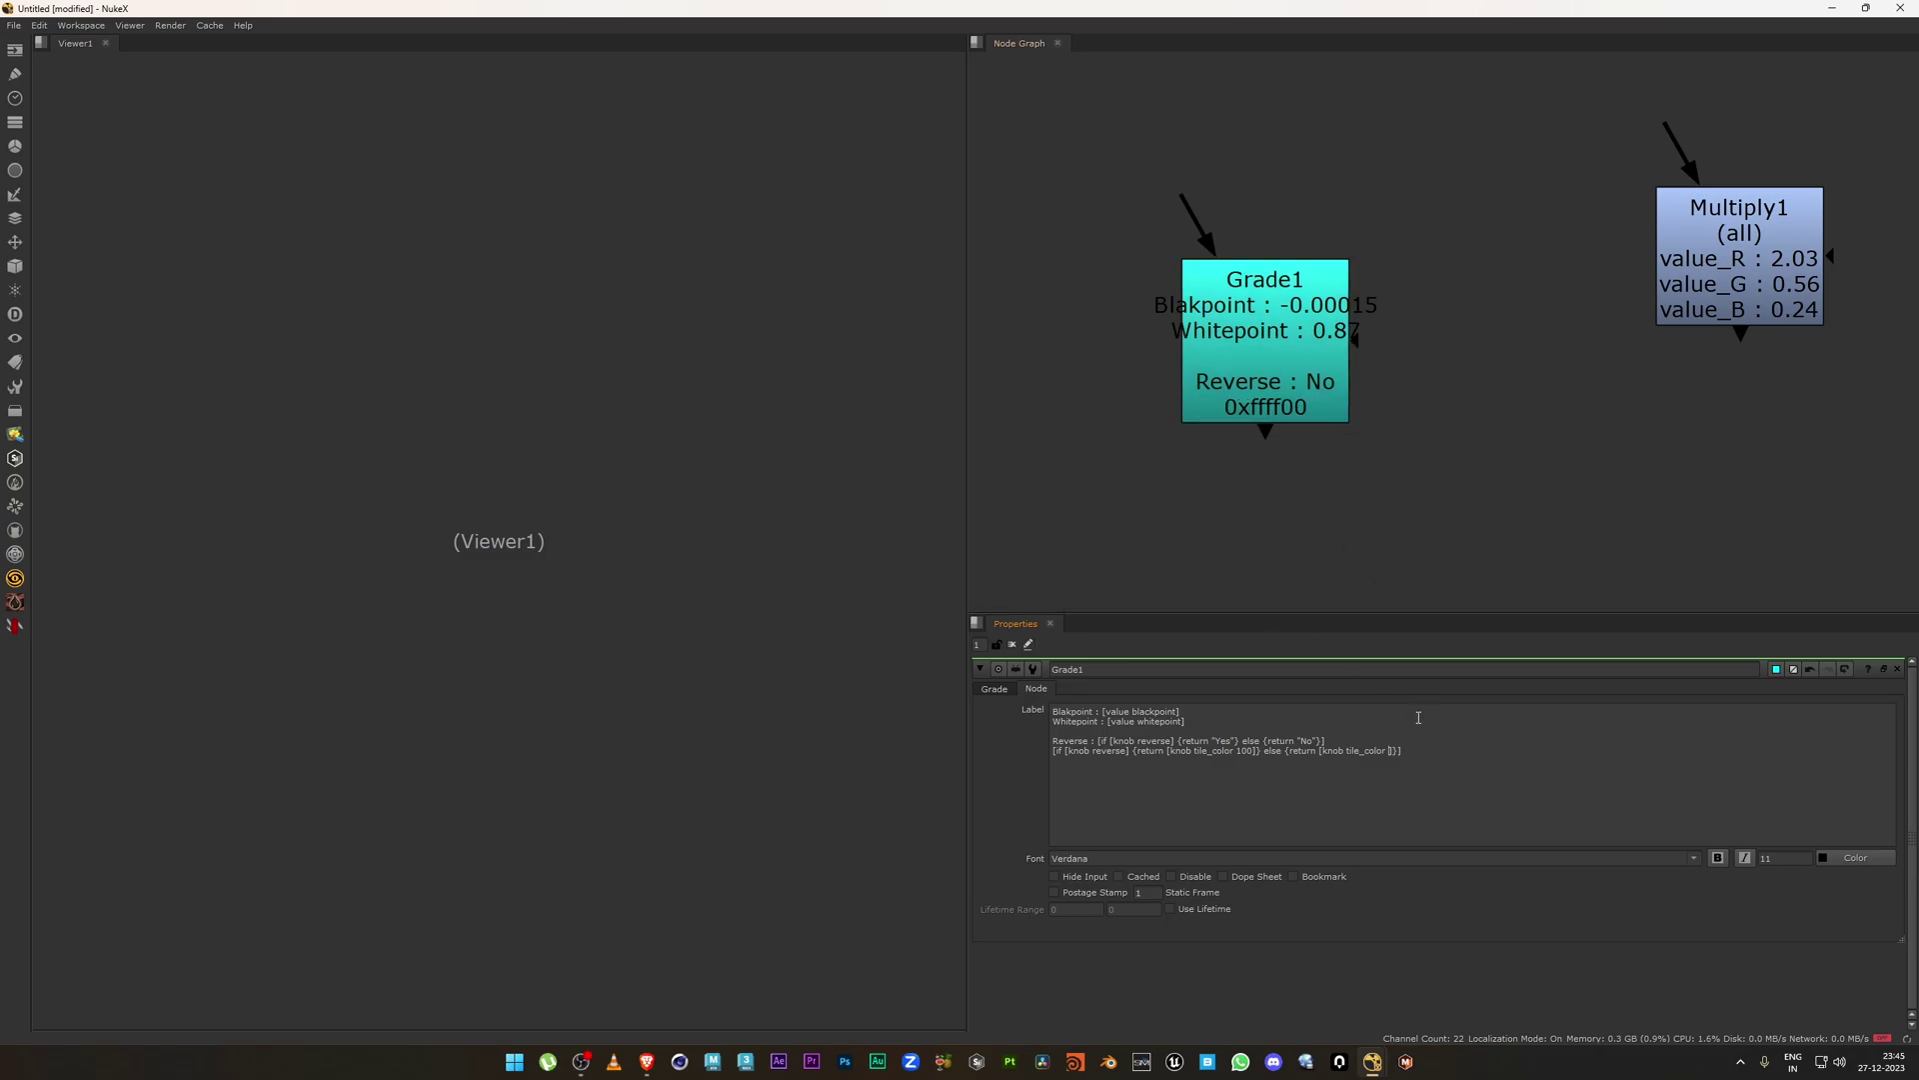
{"action": "type", "text": "50"}
{"action": "key", "text": "BackSpace"}
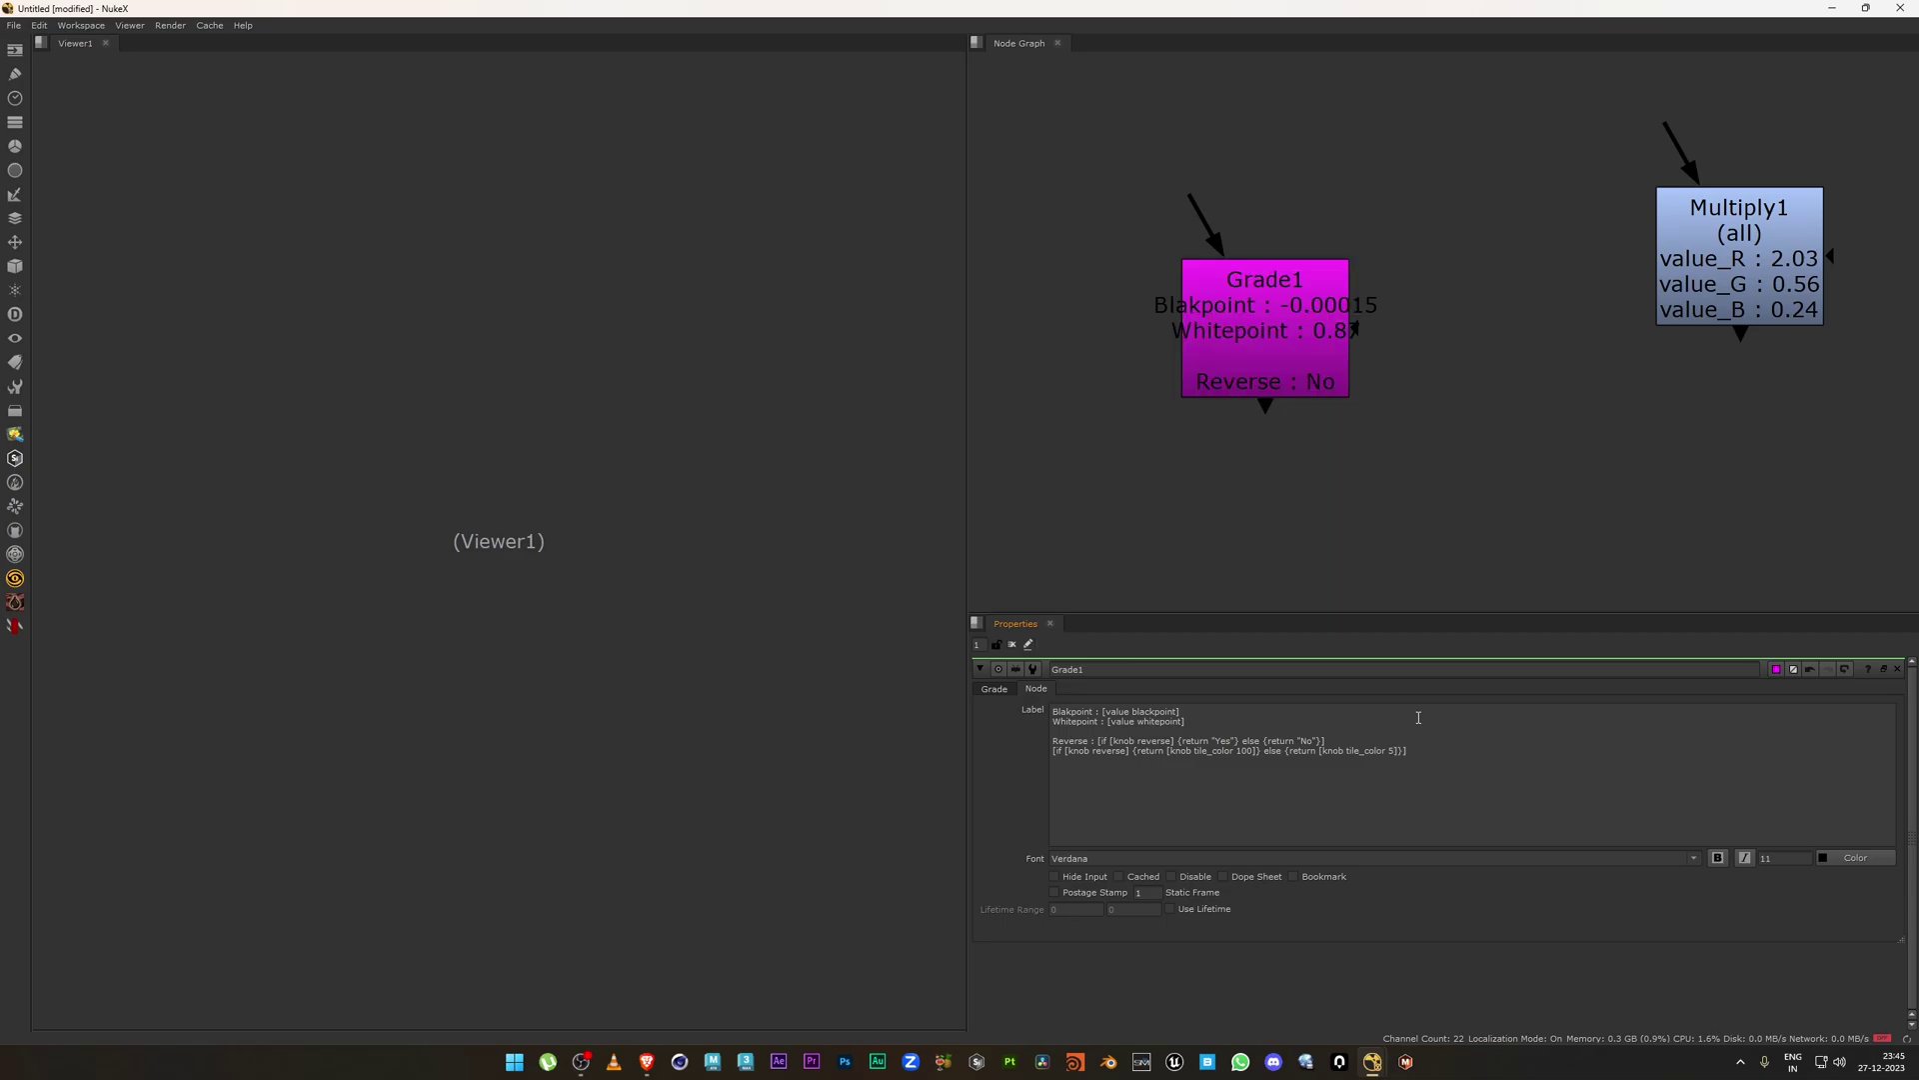
{"action": "key", "text": "BackSpace"}
{"action": "type", "text": "3"}
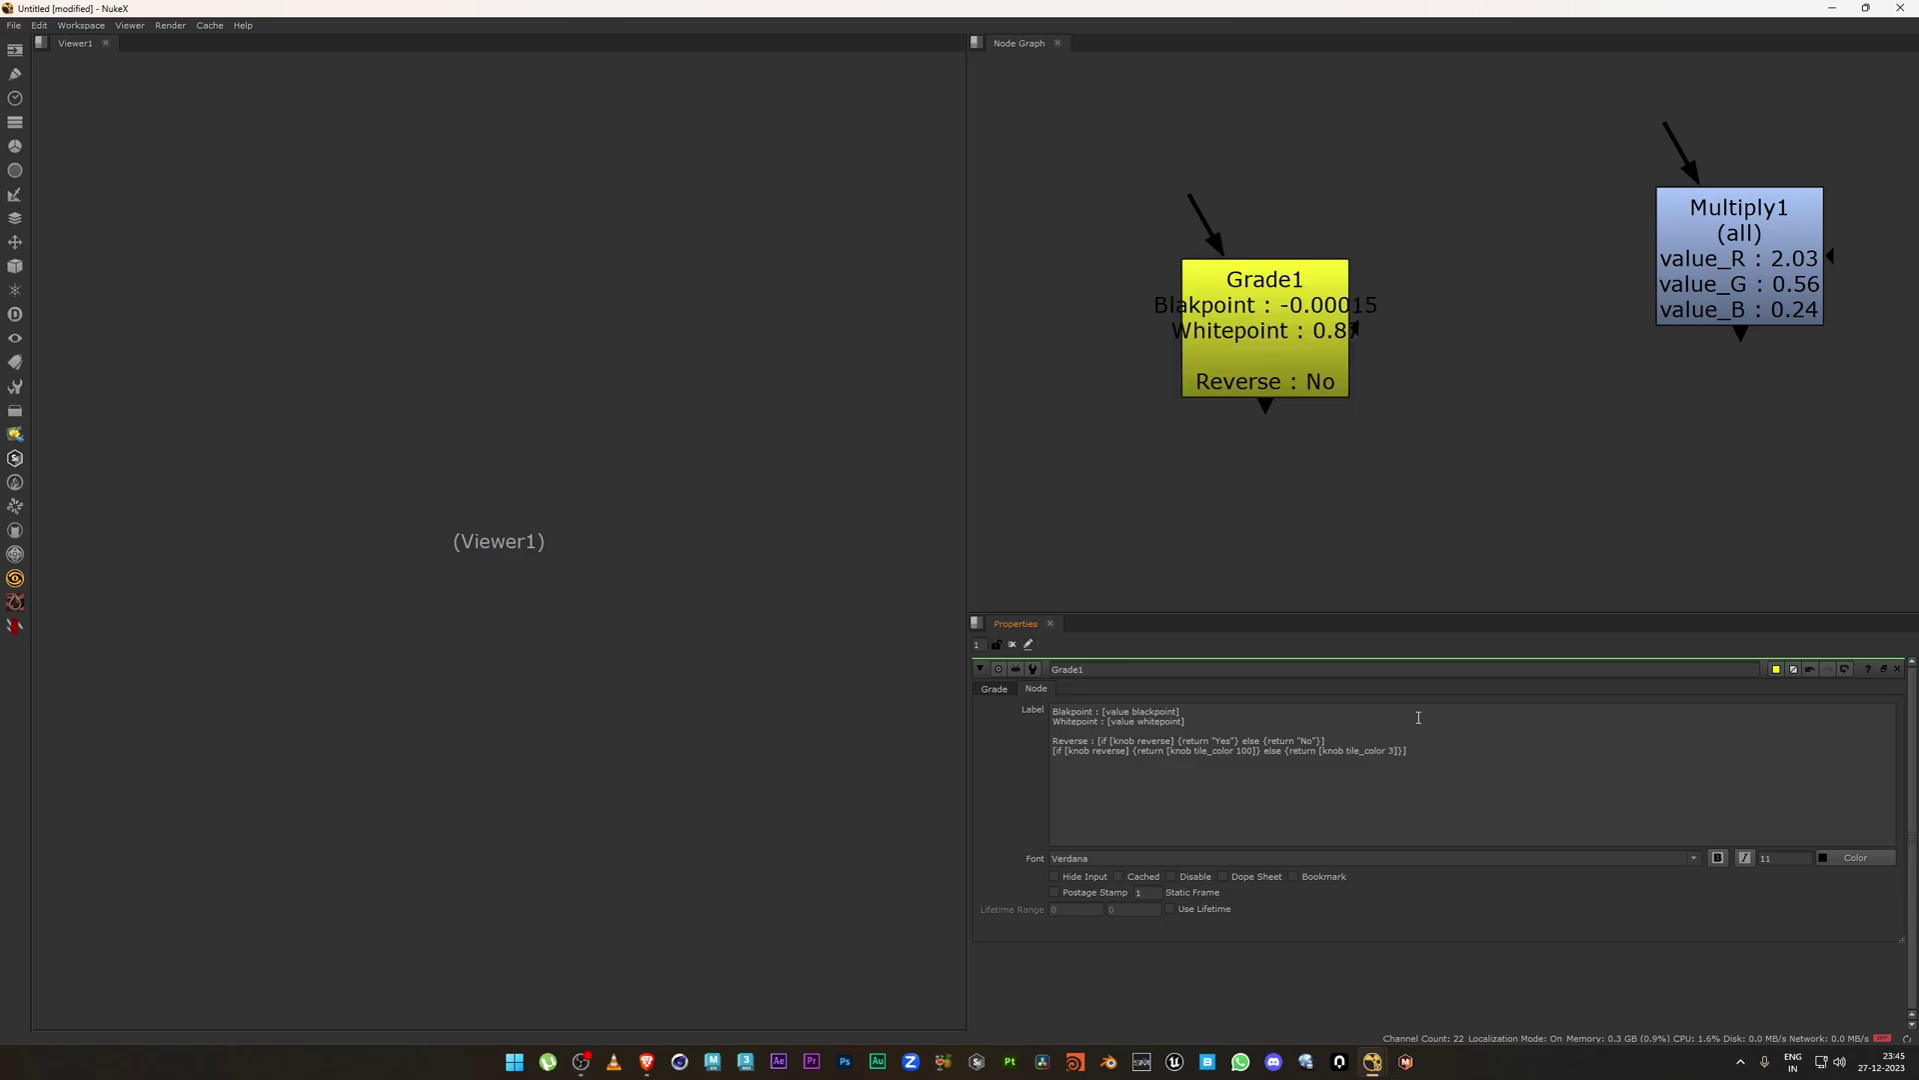
{"action": "key", "text": "BackSpace"}
{"action": "type", "text": "5"}
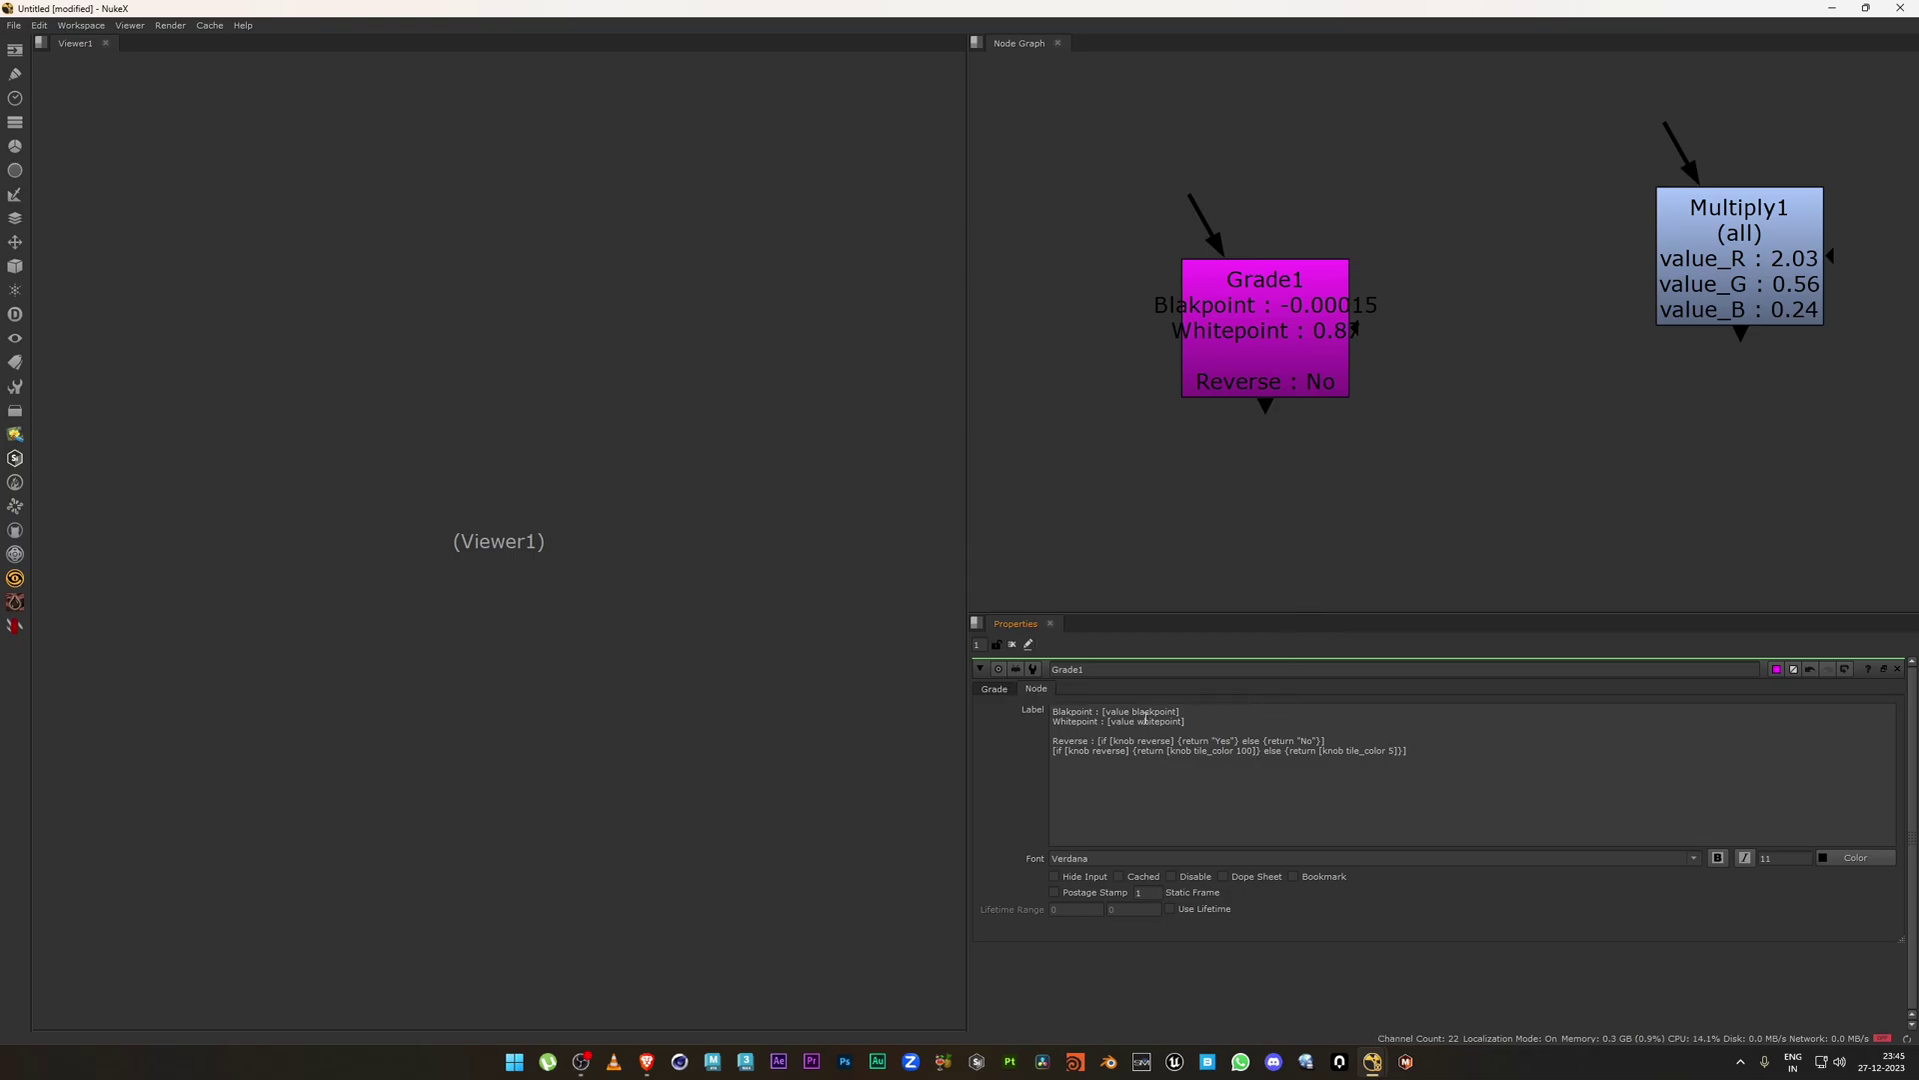
Switch the Grade node's reverse option on and off again to check the new else-branch color, leaving it off.
{"action": "left_click", "coordinate": [995, 689]}
{"action": "left_click", "coordinate": [1076, 842]}
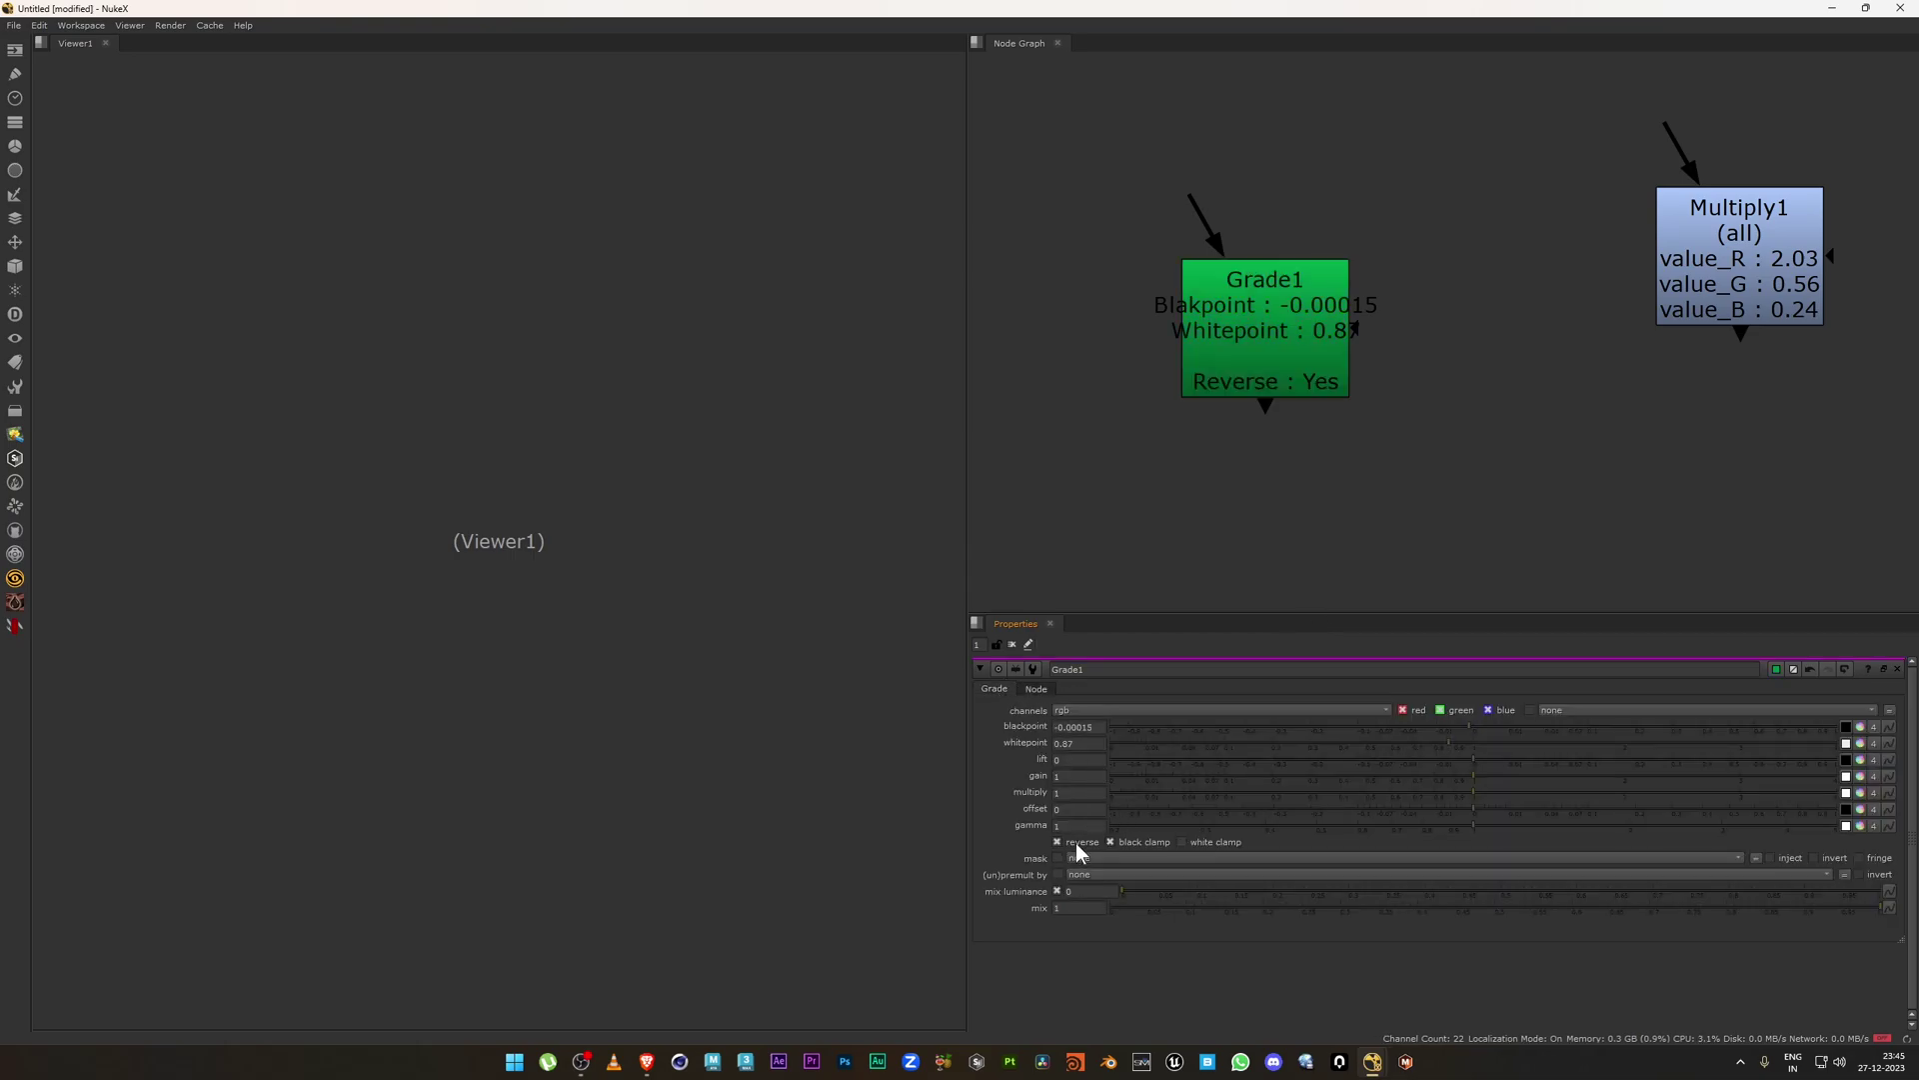
{"action": "left_click", "coordinate": [1076, 843]}
{"action": "left_click", "coordinate": [1076, 842]}
{"action": "left_click", "coordinate": [1087, 845]}
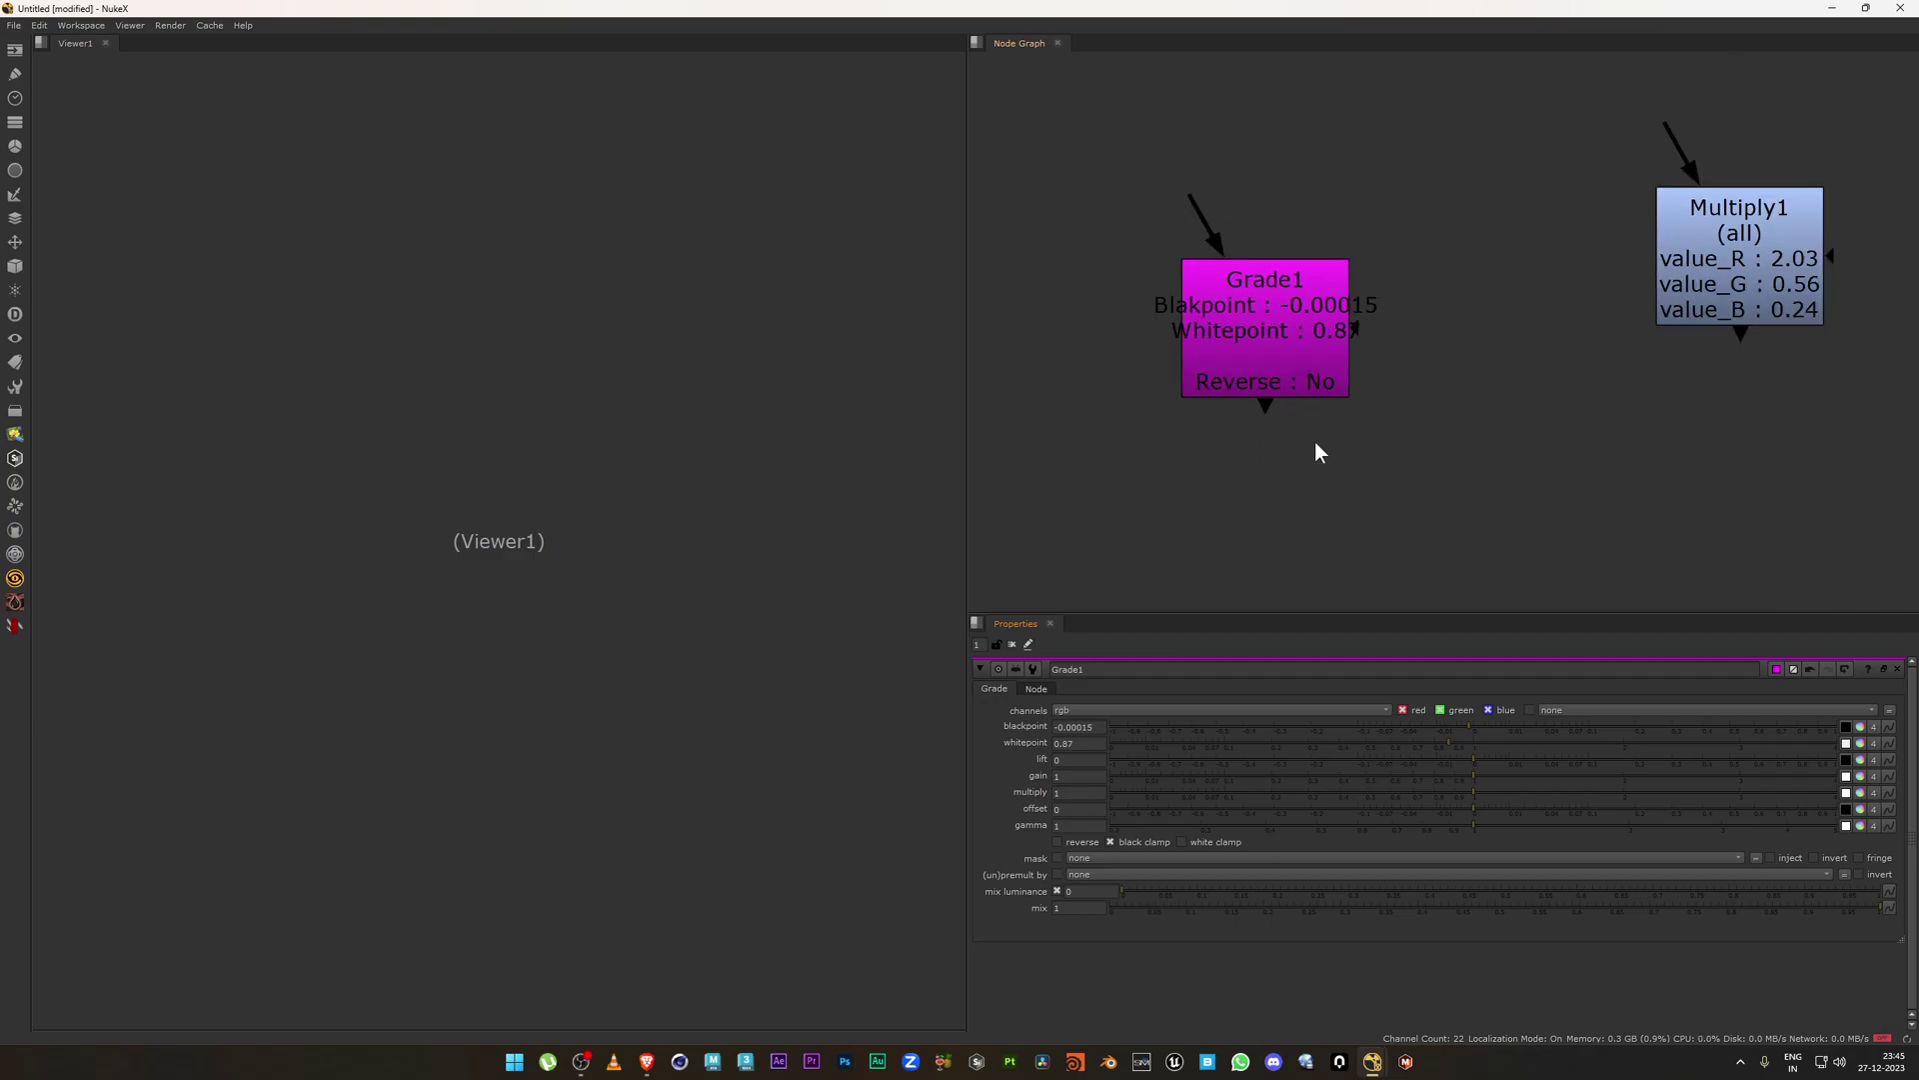
Move the Grade node slightly upward, nearly level with the Multiply node, and deselect it.
{"action": "scroll", "coordinate": [1316, 442], "scroll_direction": "down", "scroll_amount": 3}
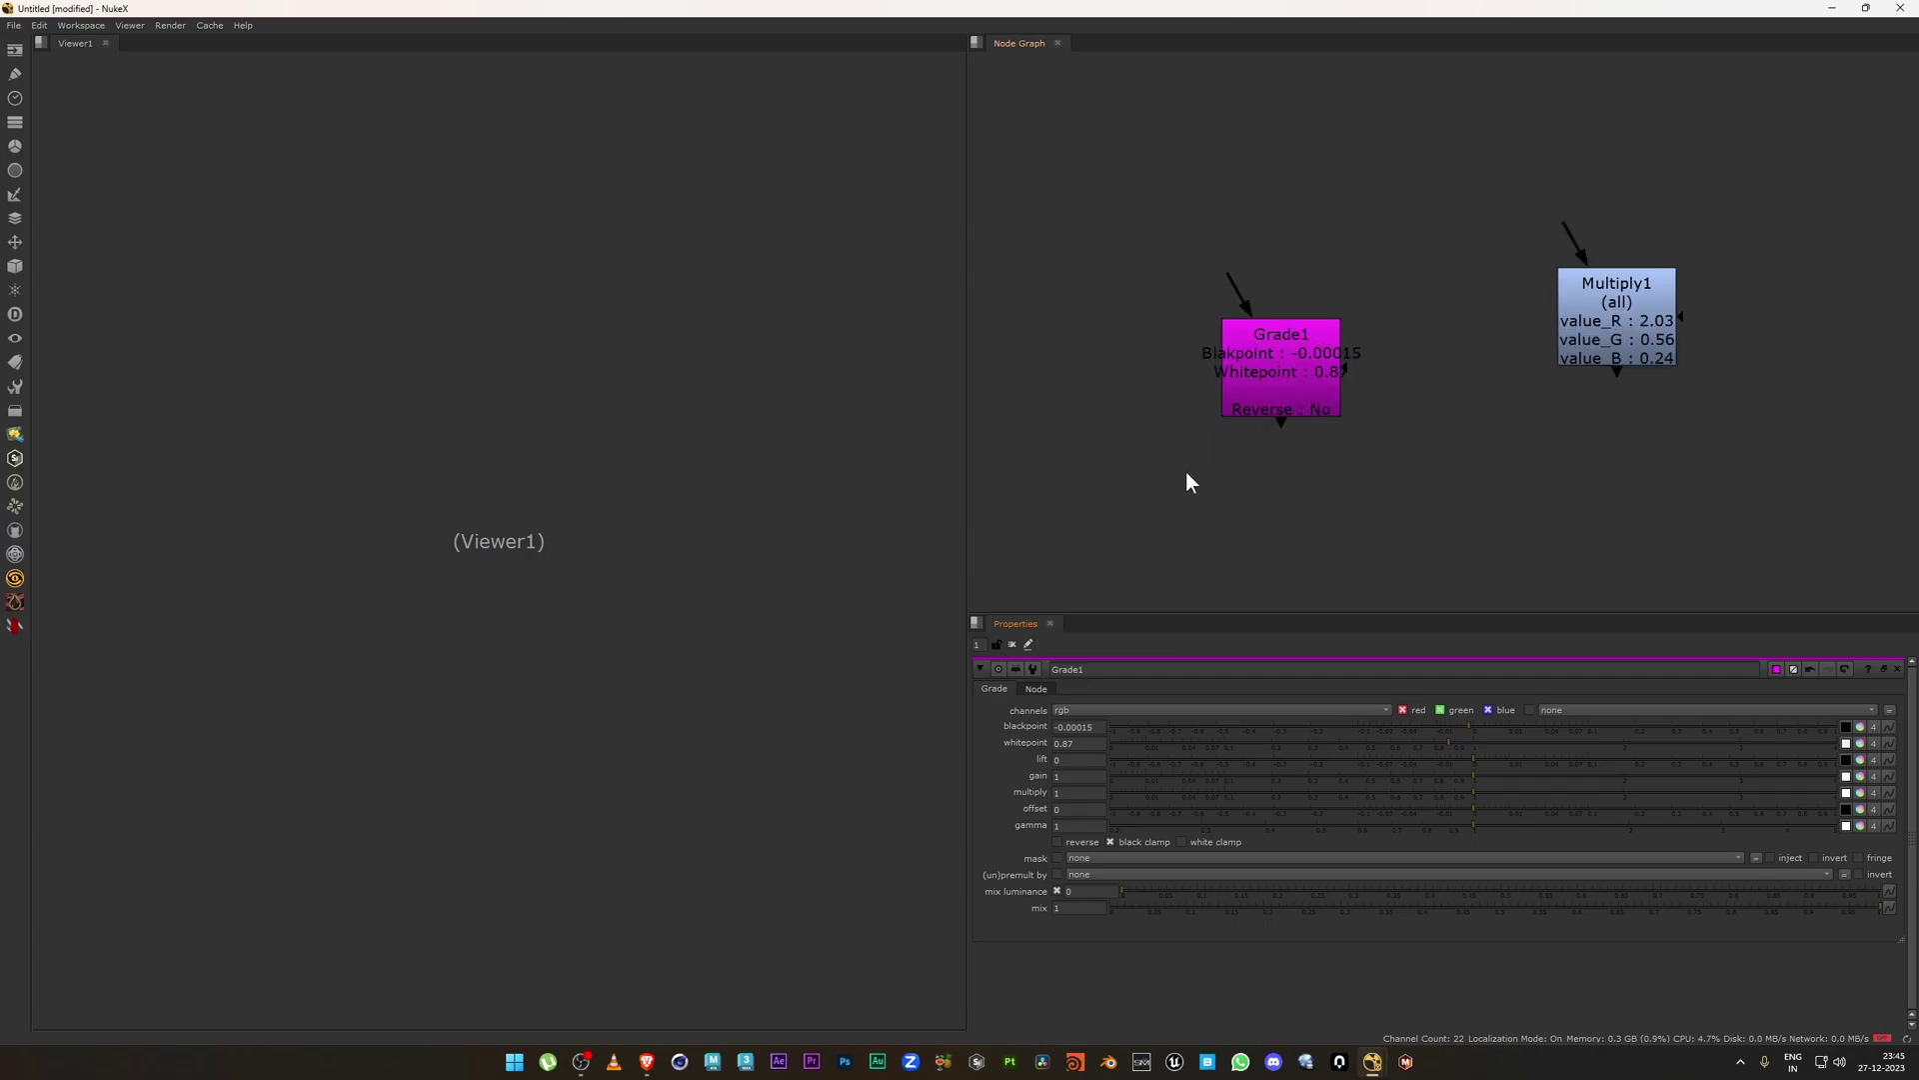
{"action": "left_click_drag", "start_coordinate": [1180, 474], "coordinate": [1386, 350]}
{"action": "left_click_drag", "start_coordinate": [1293, 399], "coordinate": [1288, 370]}
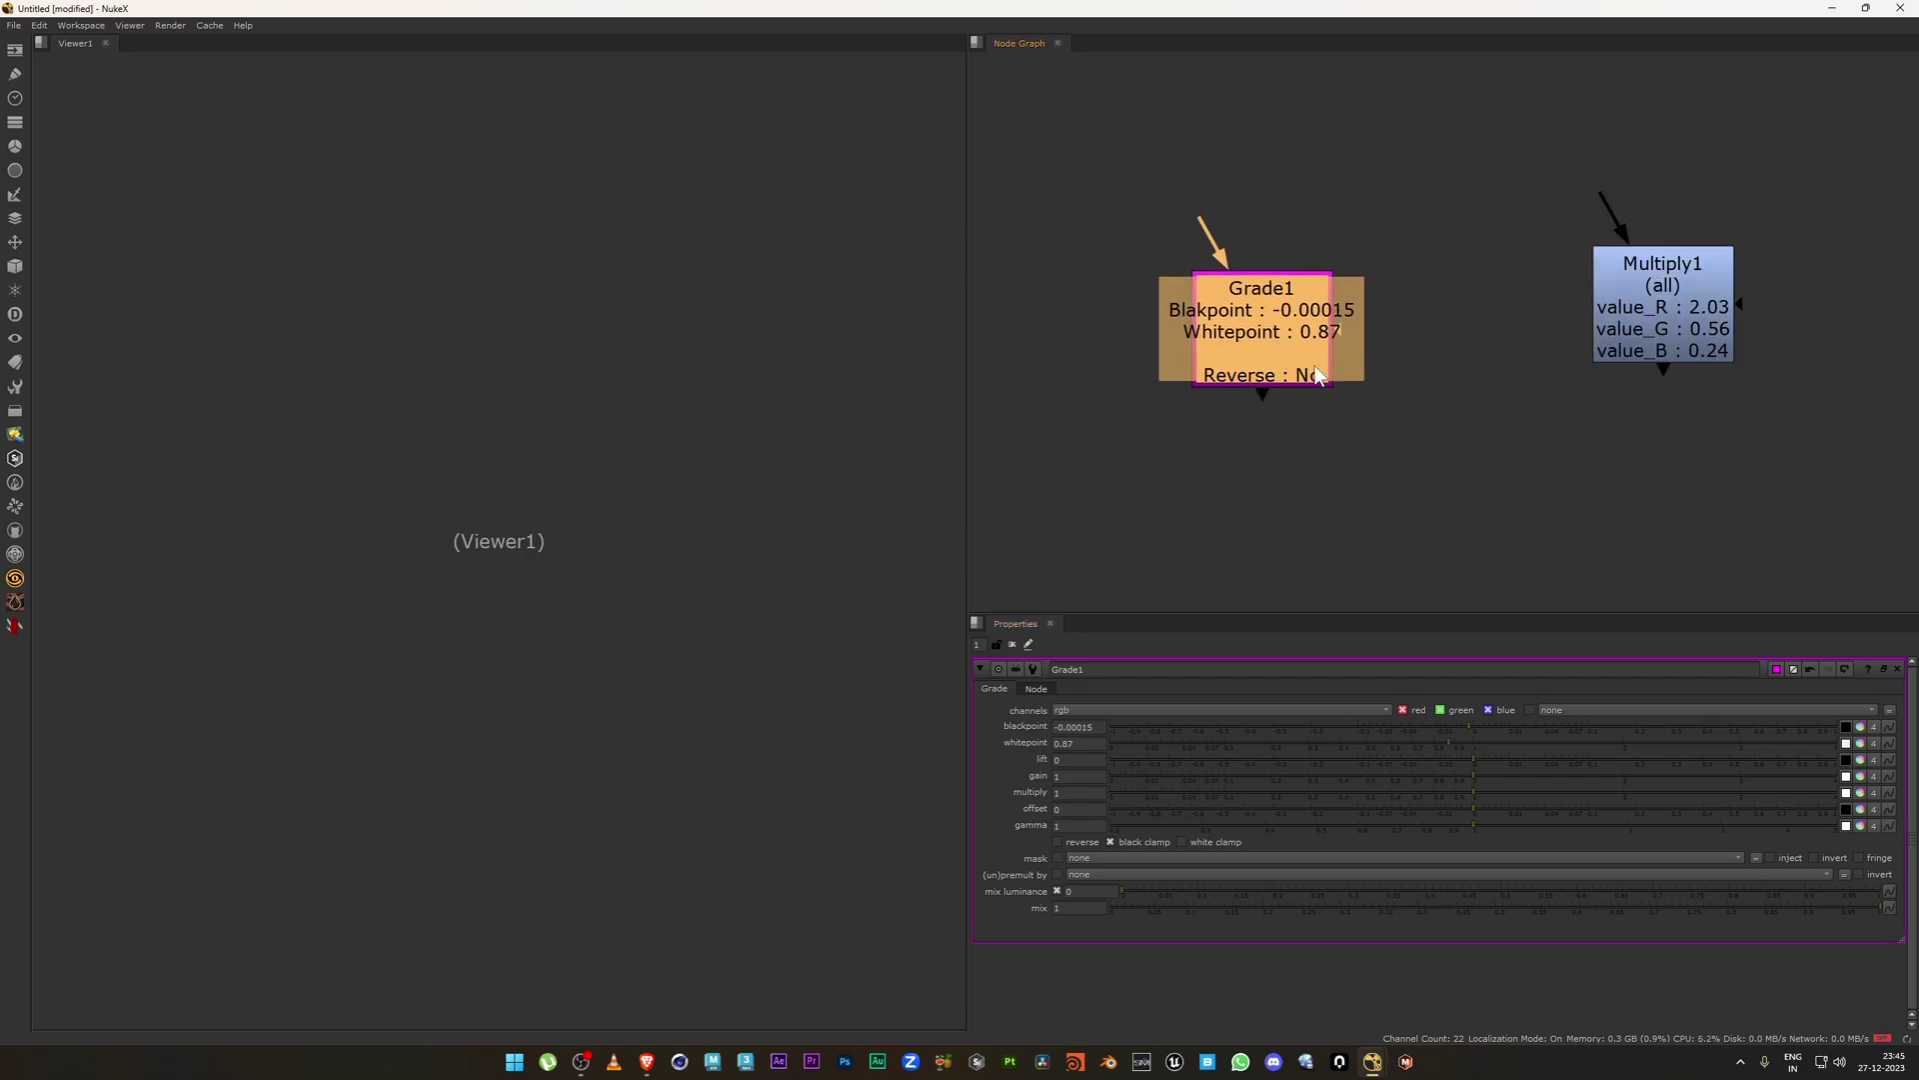
{"action": "left_click", "coordinate": [1350, 410]}
{"action": "scroll", "coordinate": [1339, 404], "scroll_direction": "down", "scroll_amount": 2}
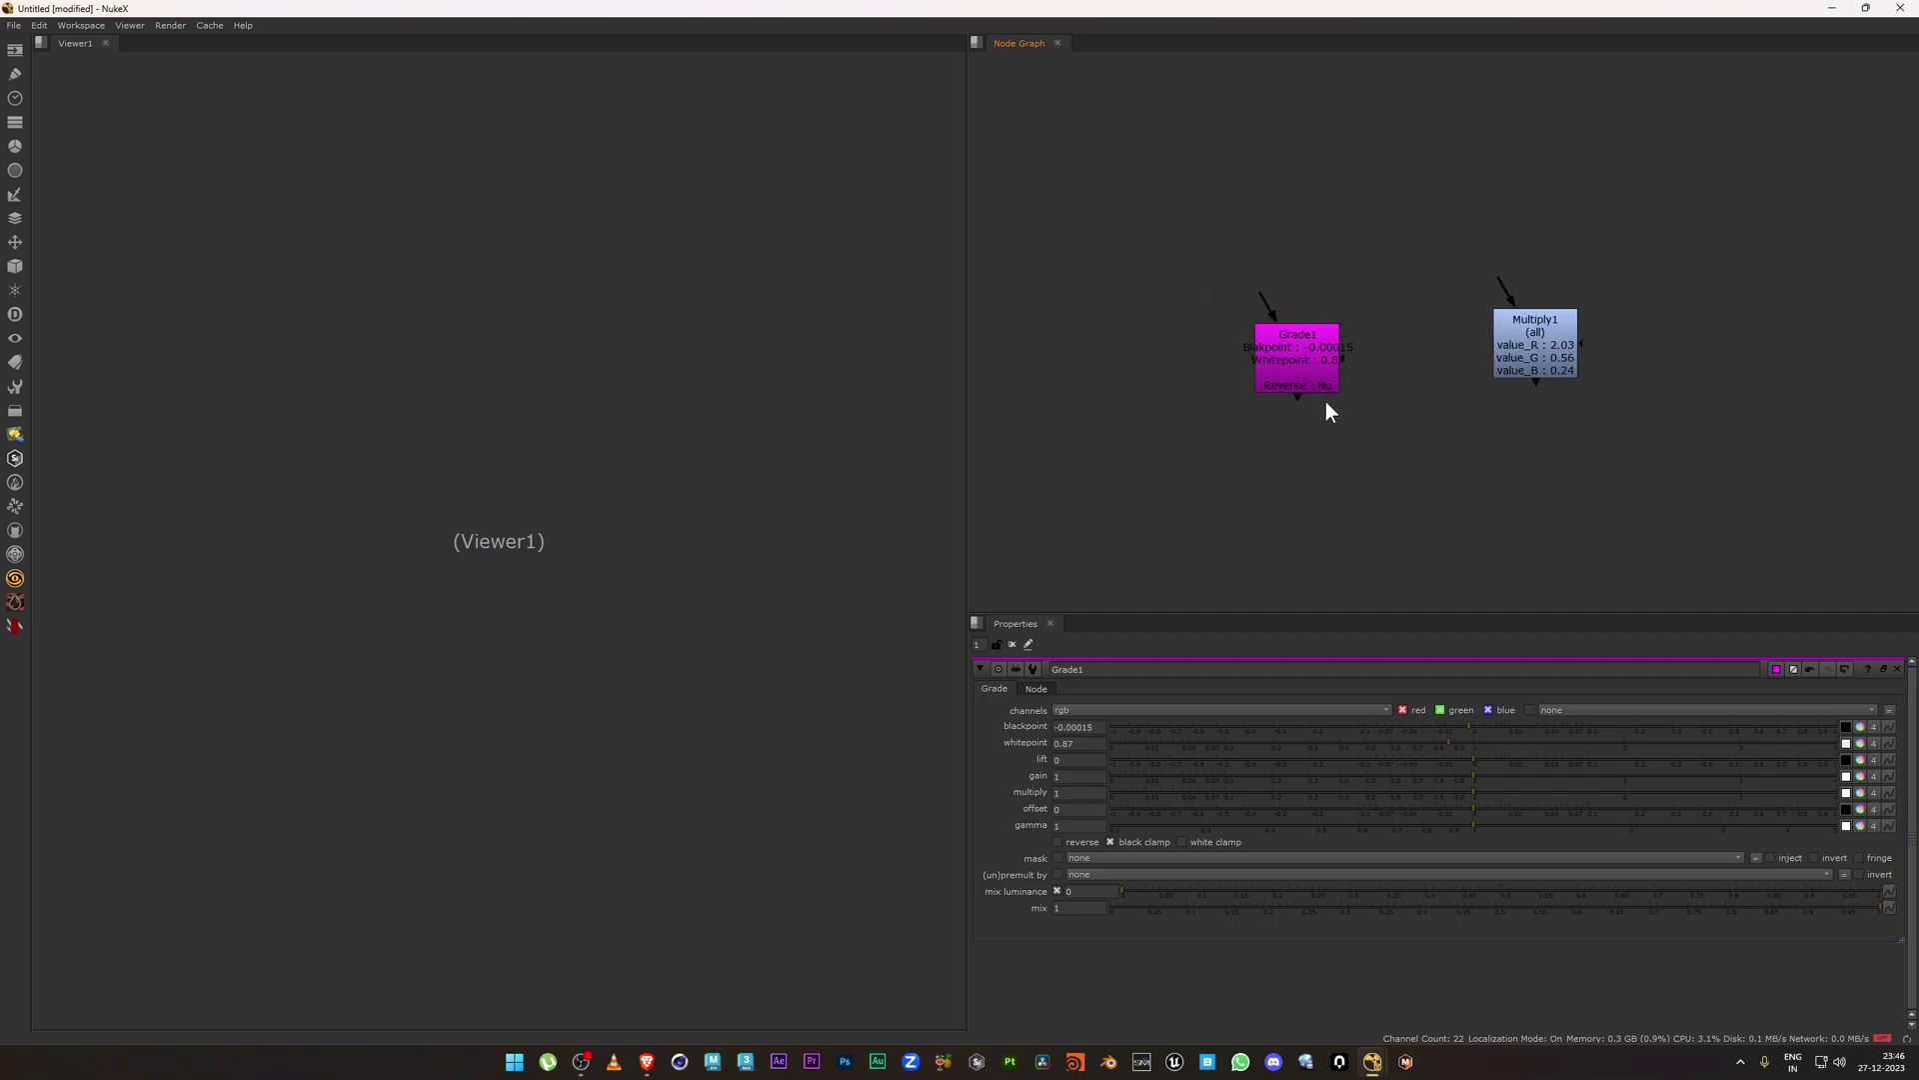
{"action": "left_click_drag", "start_coordinate": [1192, 314], "coordinate": [1393, 408]}
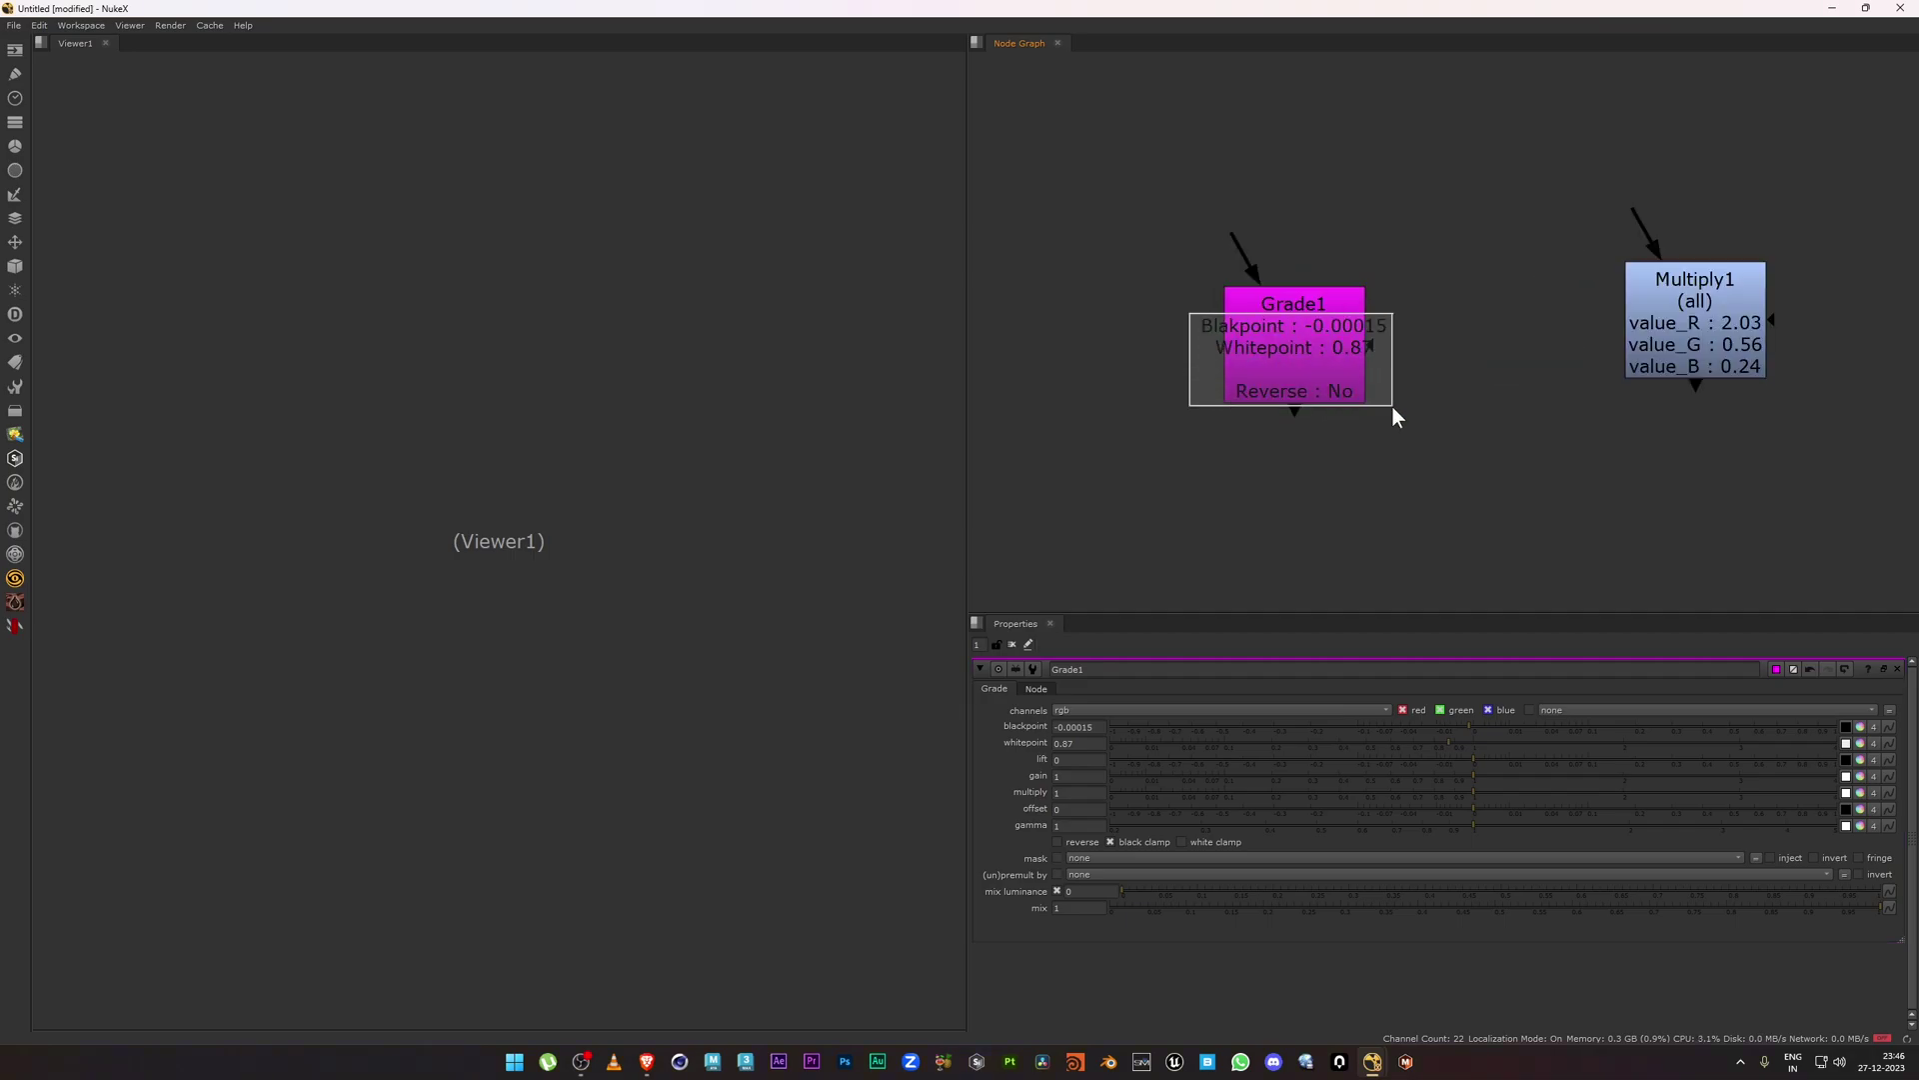
{"action": "scroll", "coordinate": [1359, 400], "scroll_direction": "up", "scroll_amount": 3}
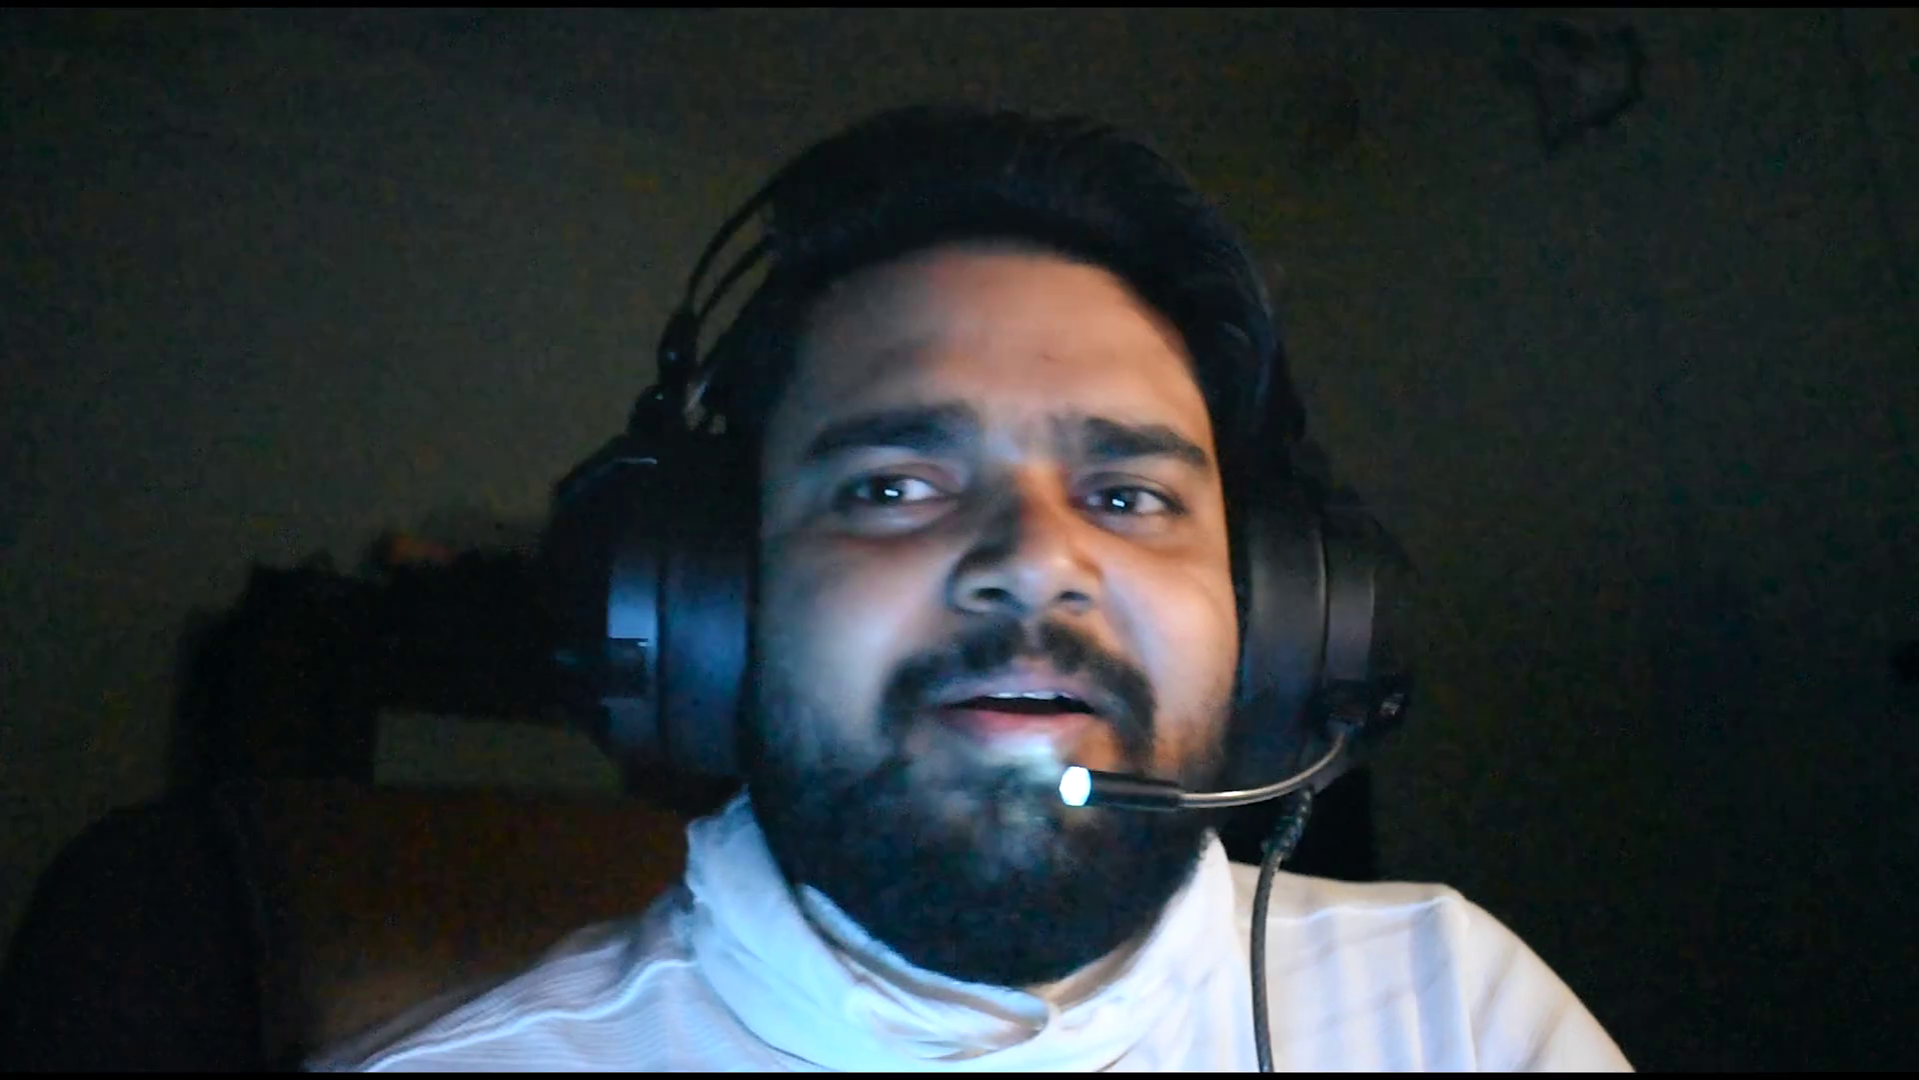